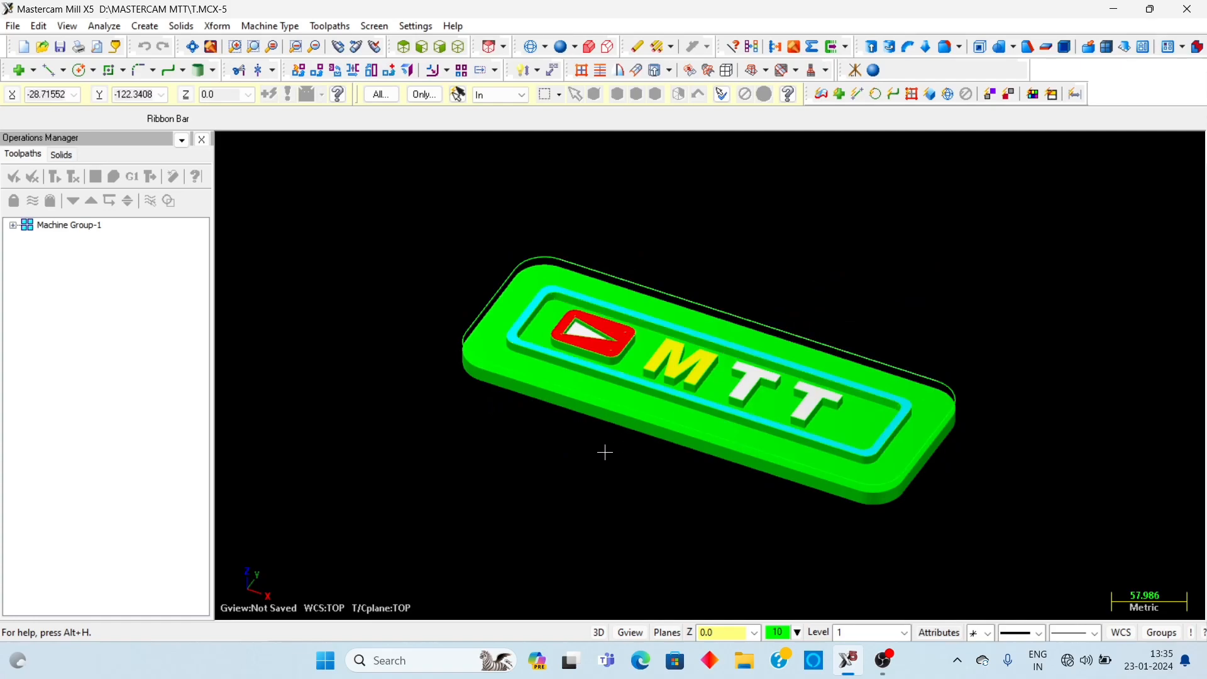
# - Examine the MTT nameplate model from several angles, including its frame, play-button emblem and raised letters
pyautogui.moveTo(668, 474); pyautogui.dragTo(744, 294, button='middle')
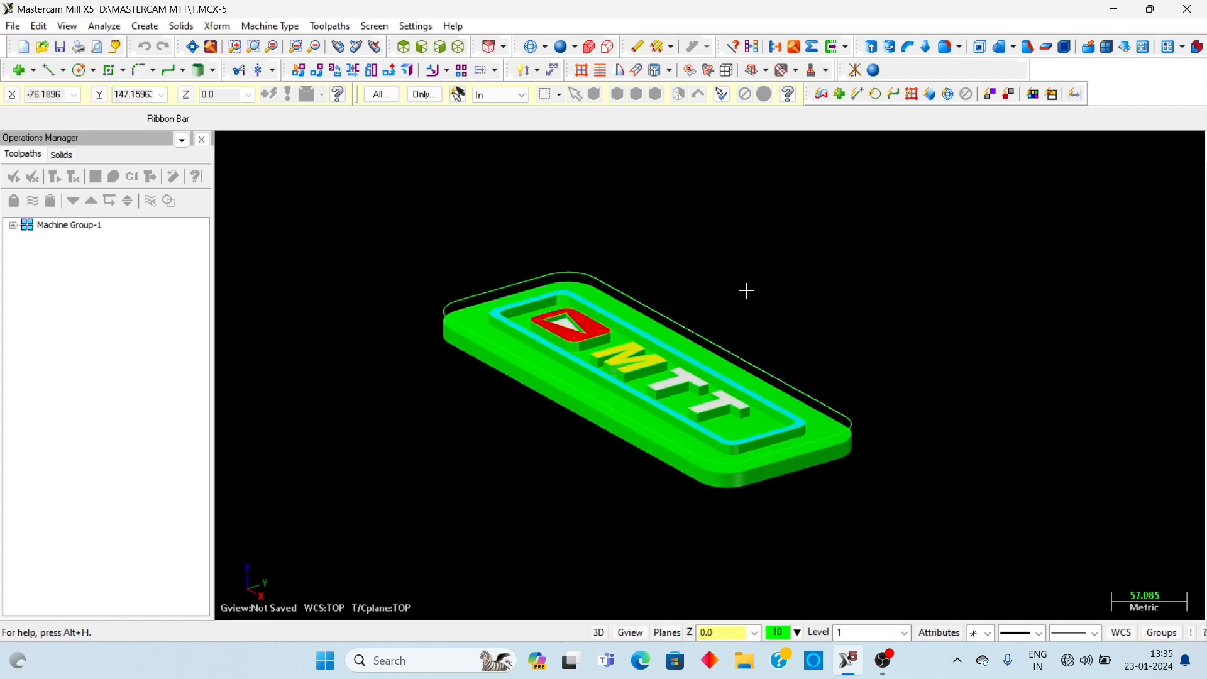
pyautogui.scroll(2, 686, 311)
pyautogui.scroll(-2, 622, 252)
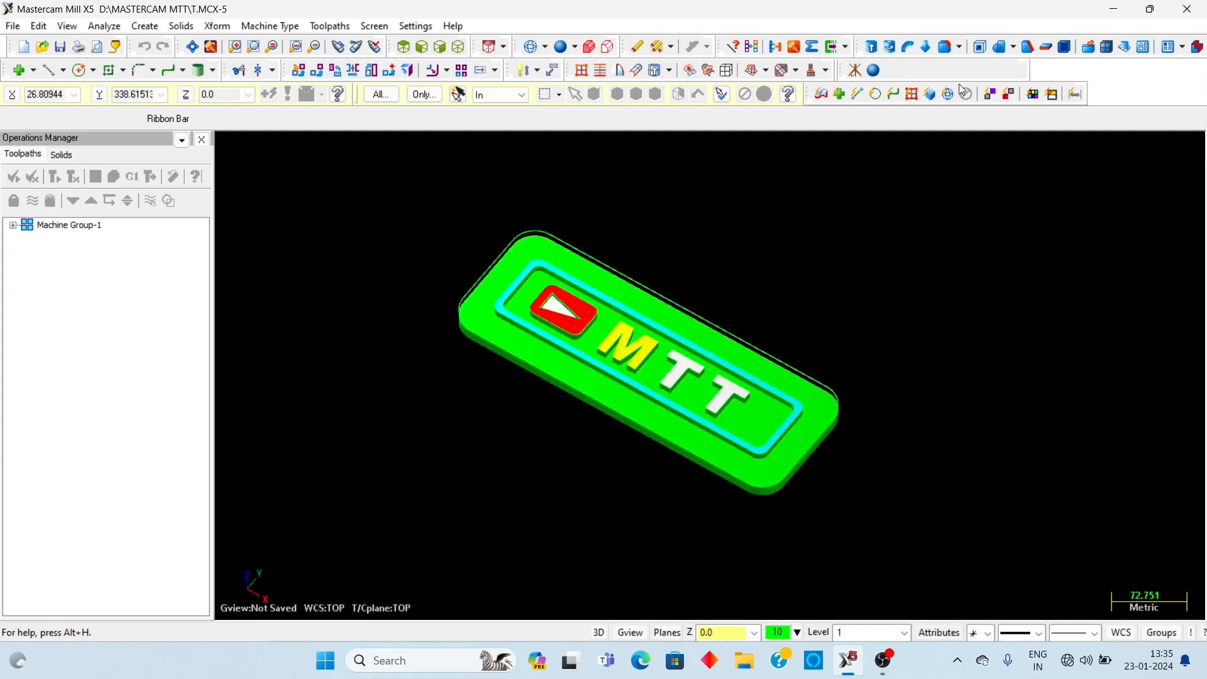
pyautogui.scroll(1, 708, 338)
pyautogui.scroll(2, 790, 315)
pyautogui.moveTo(790, 315); pyautogui.dragTo(788, 245, button='middle')
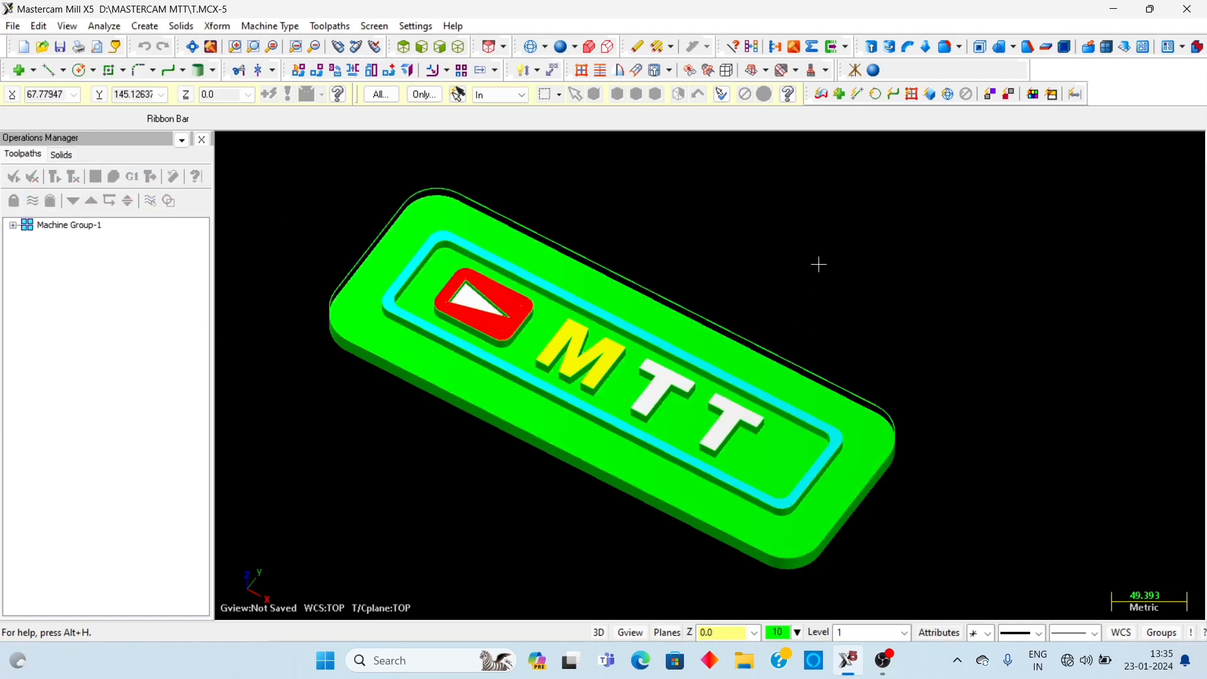
pyautogui.scroll(-1, 794, 305)
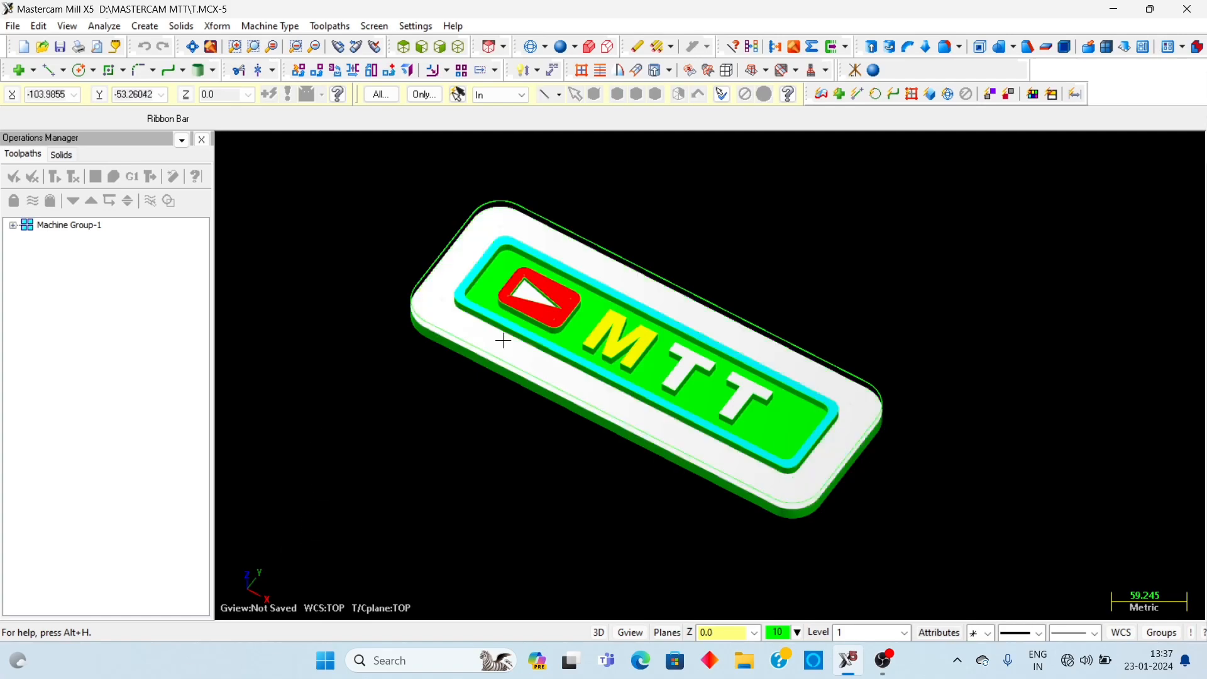
pyautogui.scroll(-1, 538, 340)
pyautogui.moveTo(603, 449); pyautogui.dragTo(594, 421, button='middle')
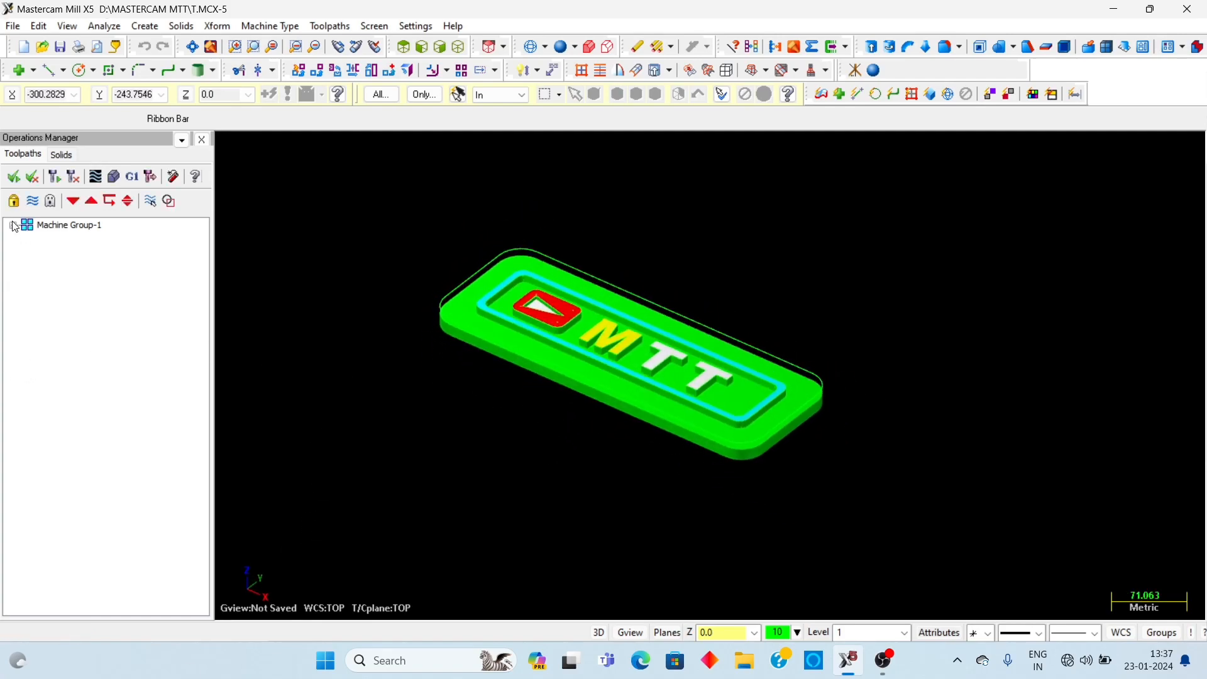
# - Add a new machine group with the default mill machine
pyautogui.click(272, 26)
pyautogui.moveTo(314, 44)
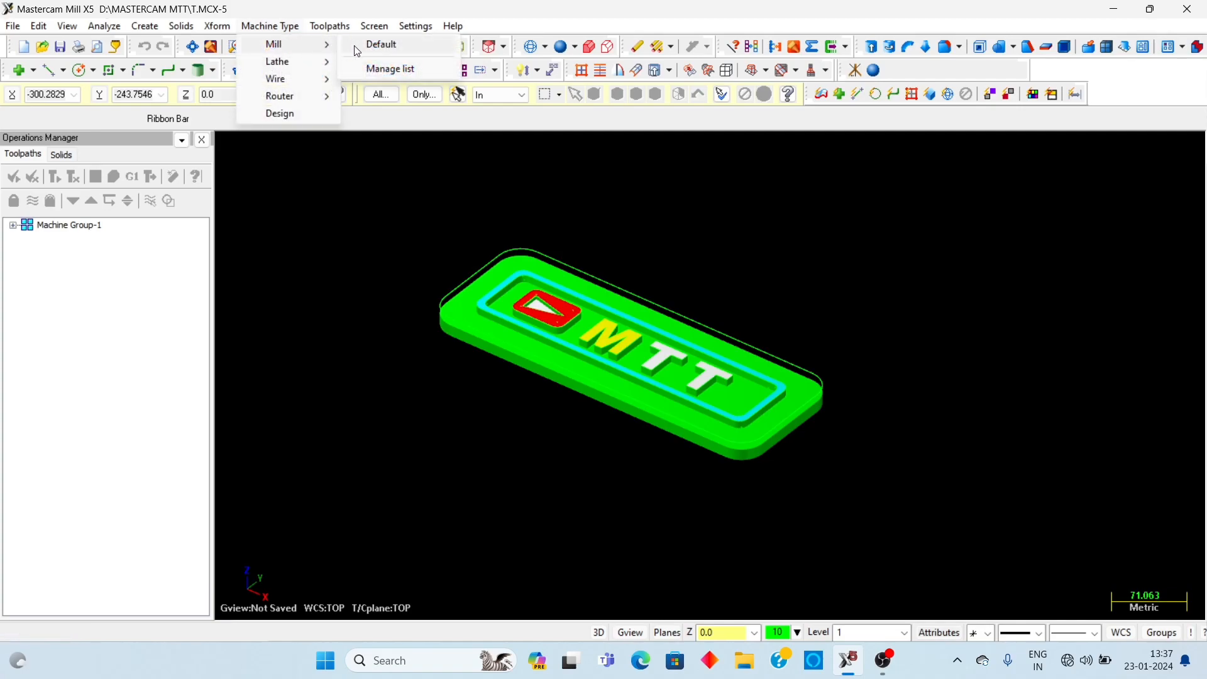
pyautogui.click(356, 47)
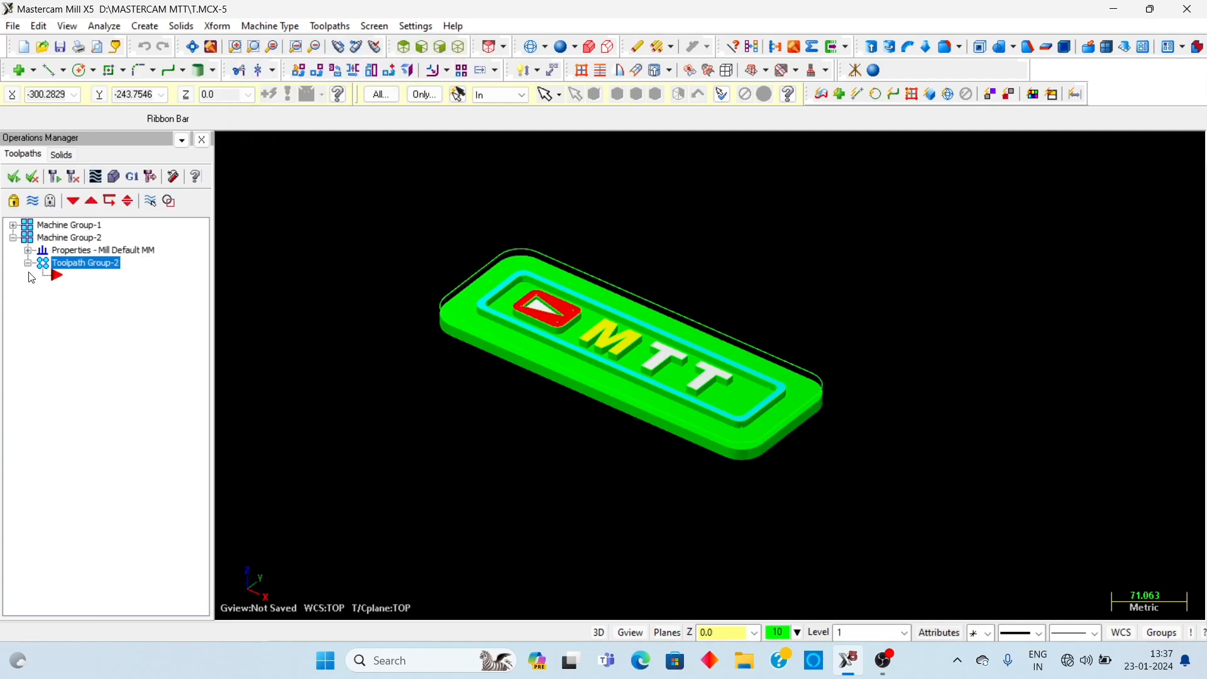
# - Define rectangular stock for Machine Group-2 sized 375 × 135 × 20 mm from all solids
pyautogui.click(28, 250)
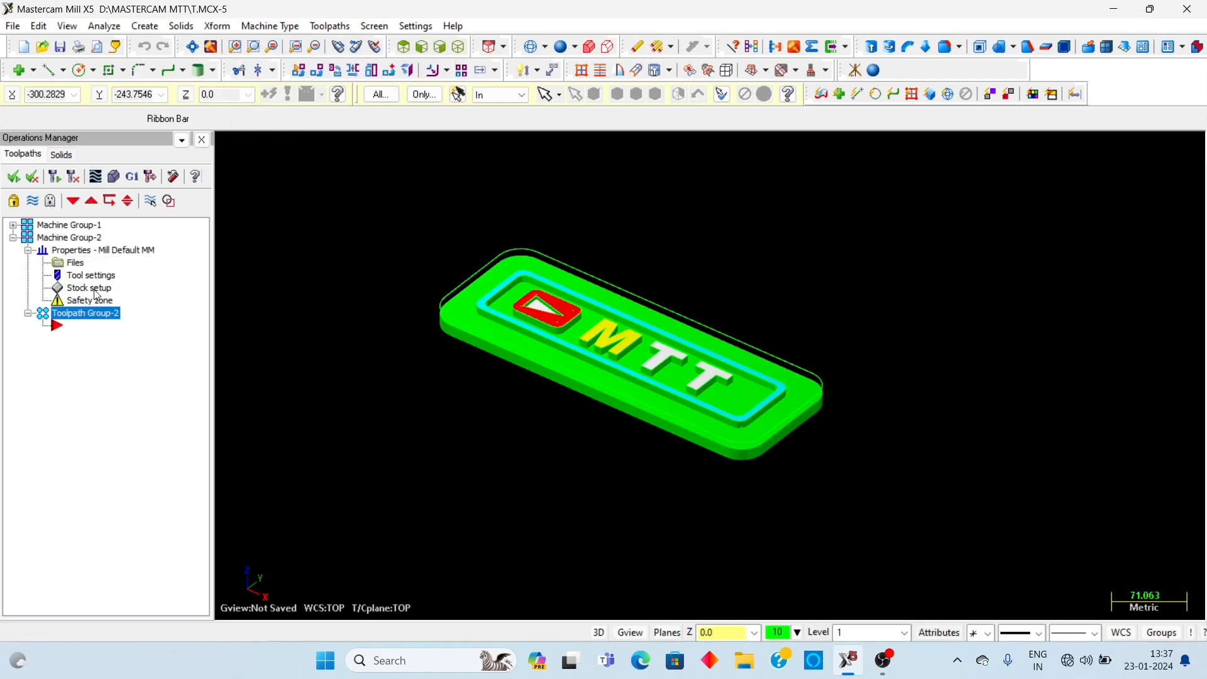
pyautogui.click(91, 289)
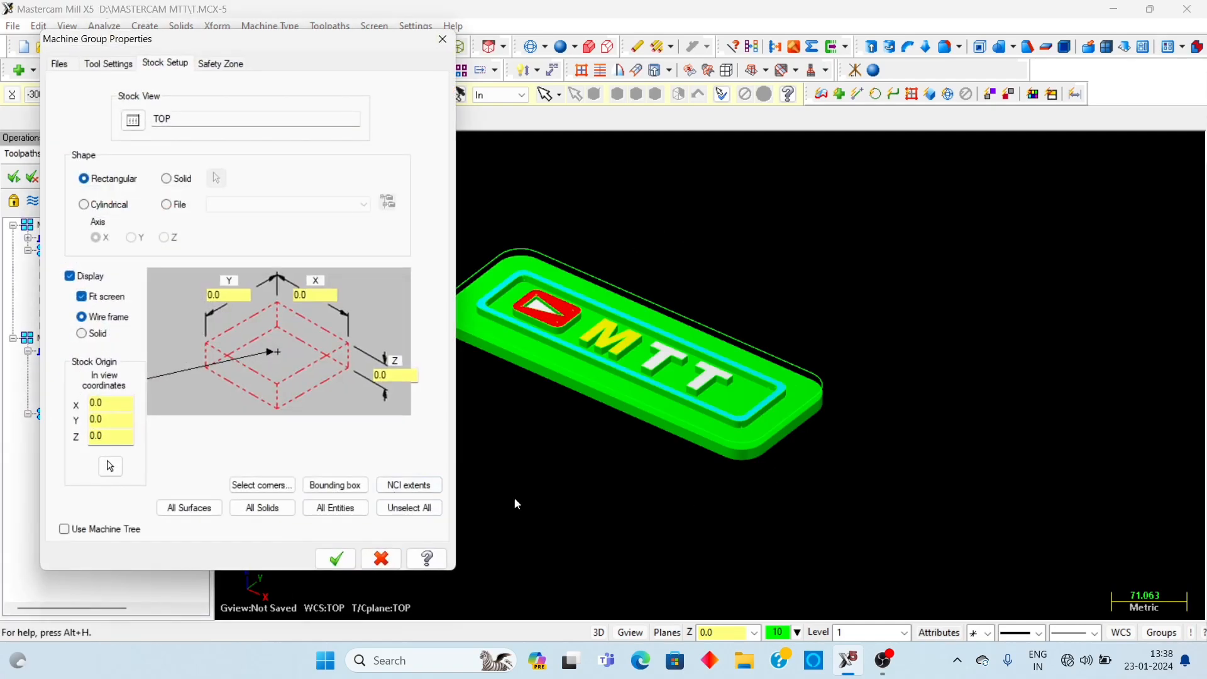
pyautogui.click(265, 510)
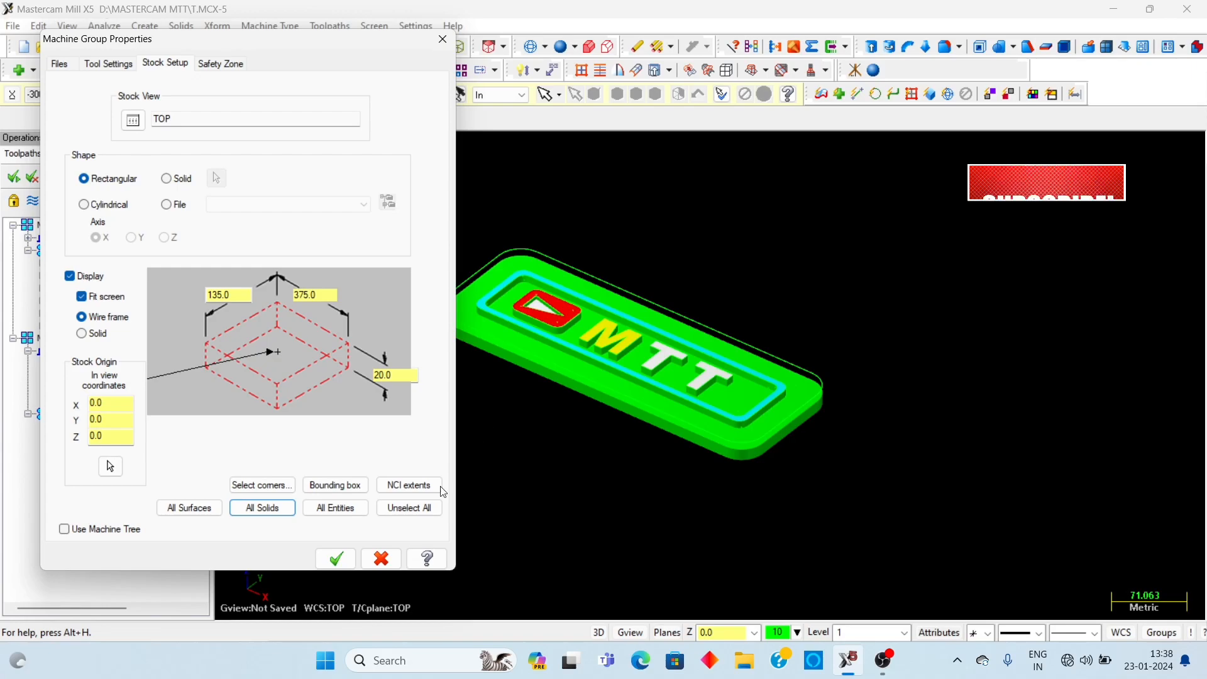
pyautogui.click(336, 559)
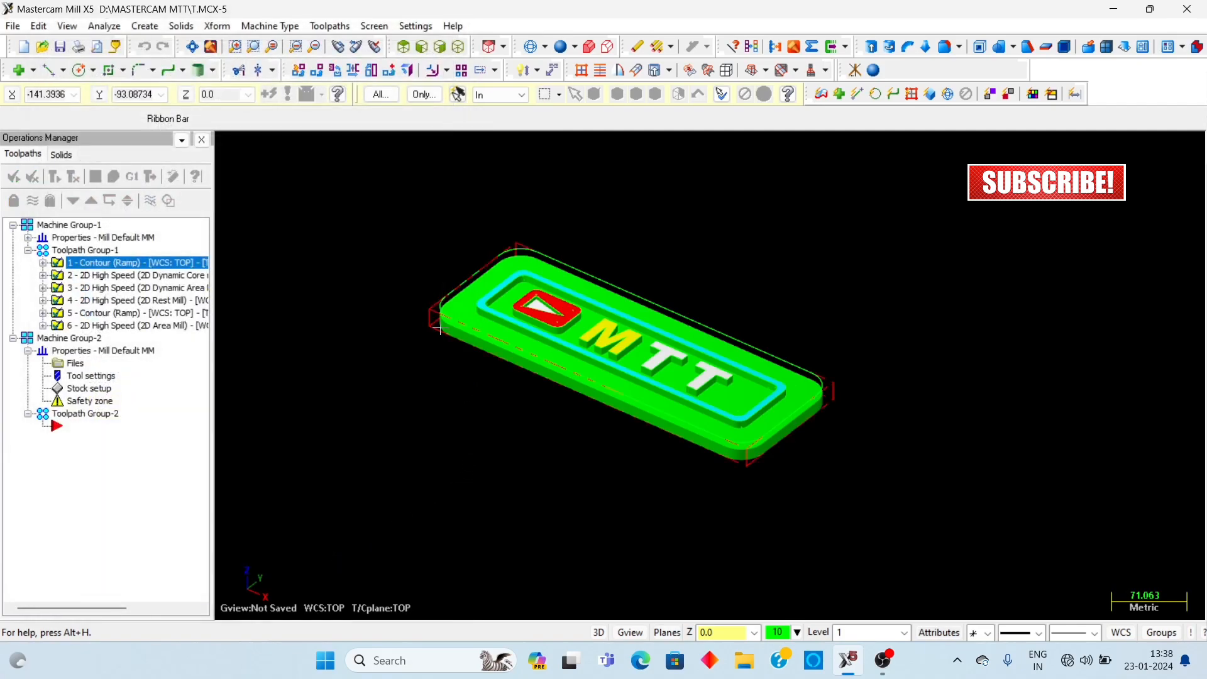
# - Collapse Toolpath Group-1 and the properties of Machine Group-2 in the operations tree
pyautogui.moveTo(510, 459); pyautogui.dragTo(477, 456, button='middle')
pyautogui.scroll(-2, 470, 454)
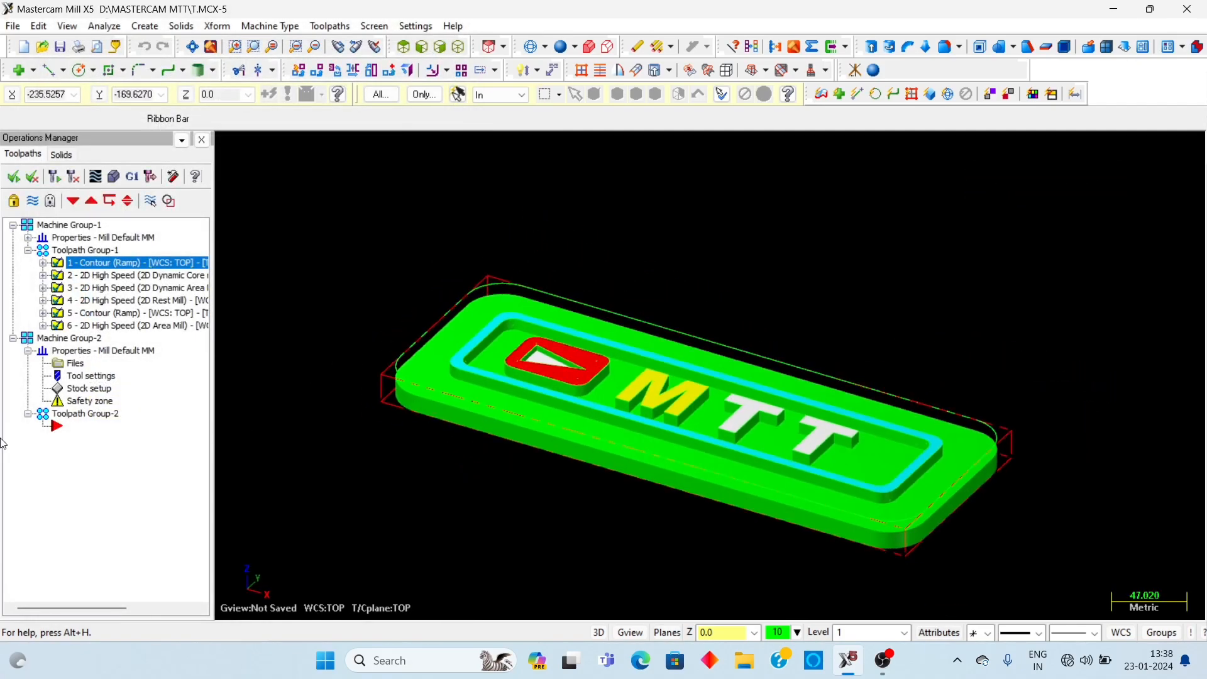
pyautogui.click(28, 251)
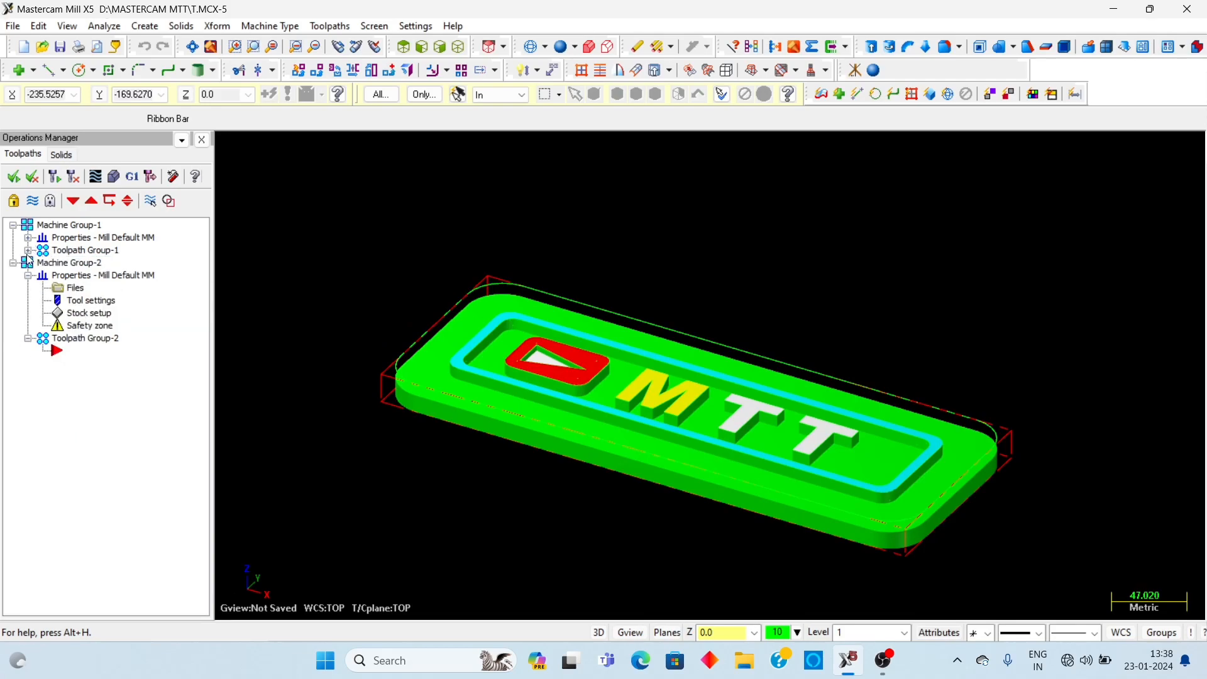
pyautogui.click(28, 275)
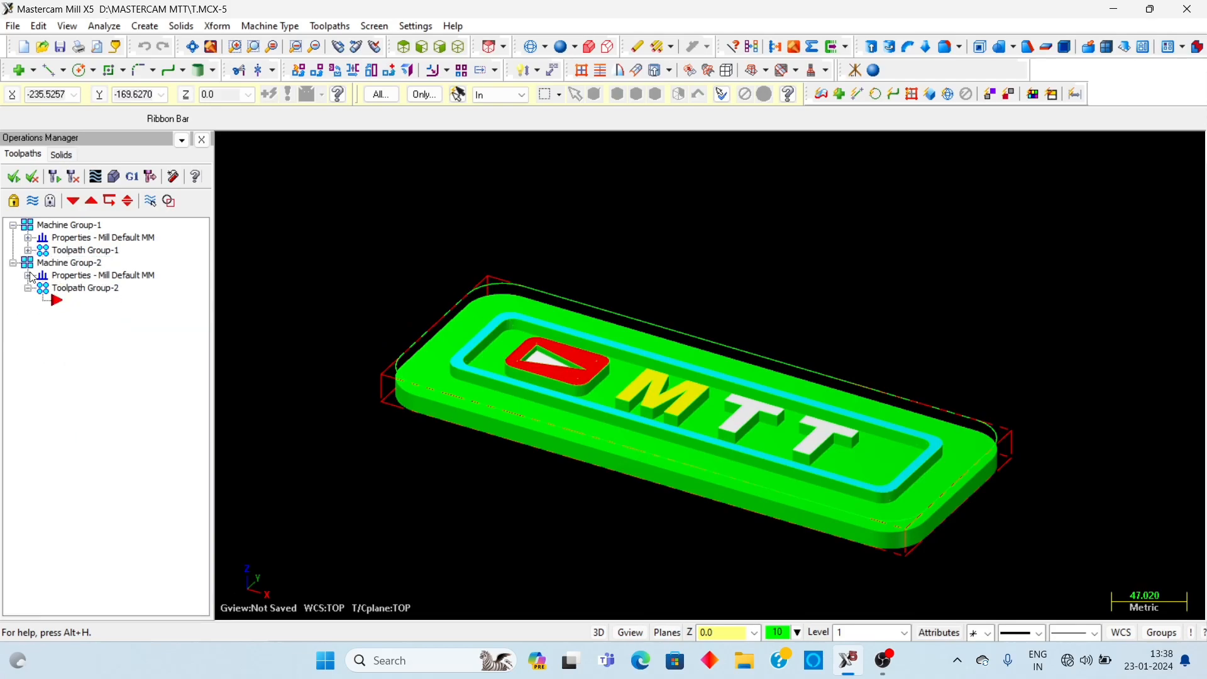
# - Show the nameplate from the top view as a wireframe
pyautogui.scroll(1, 545, 377)
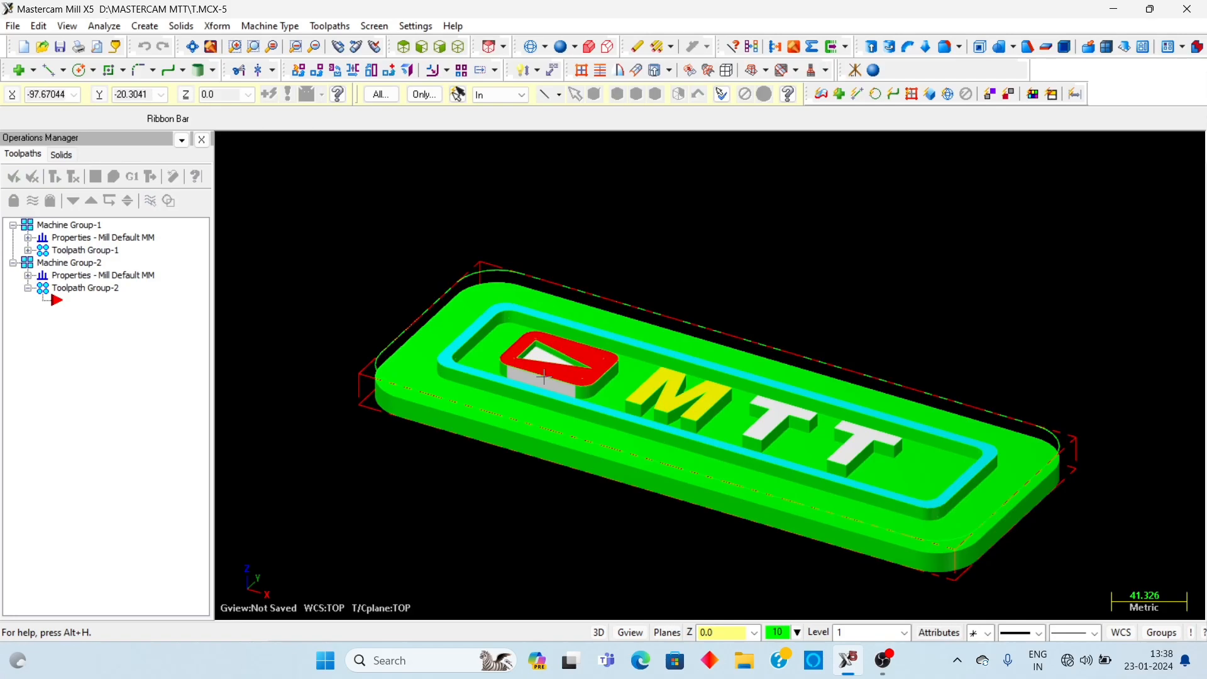
pyautogui.hotkey('alt', '1')
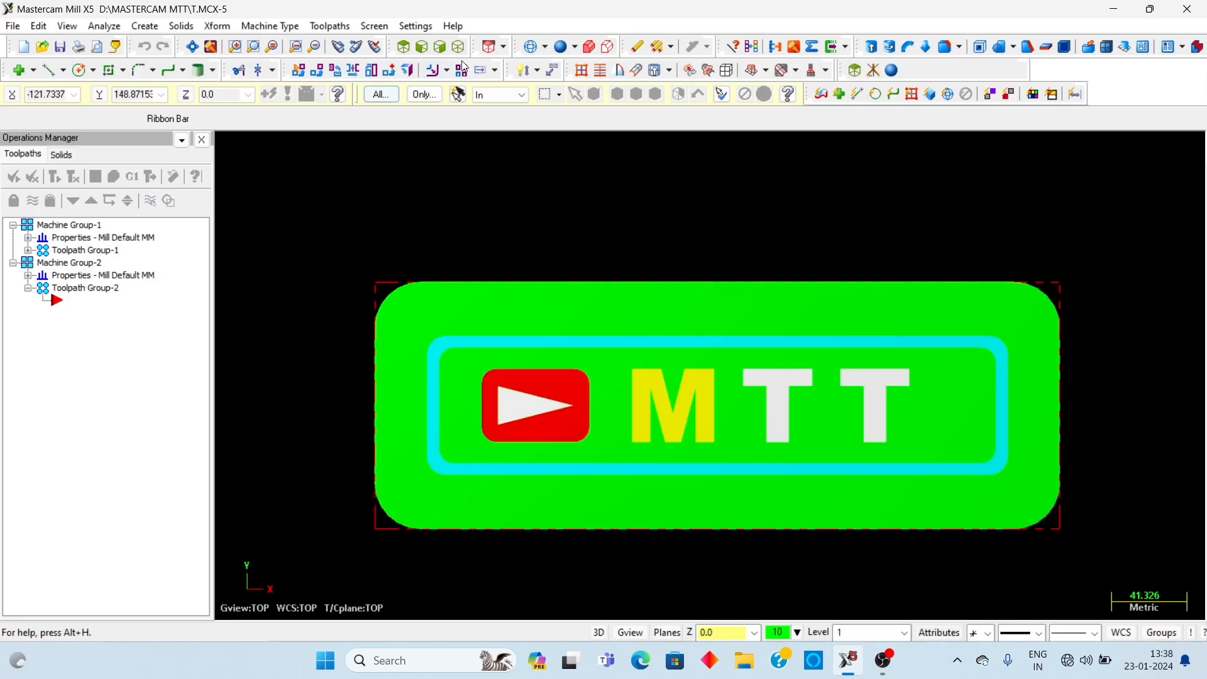
pyautogui.click(530, 46)
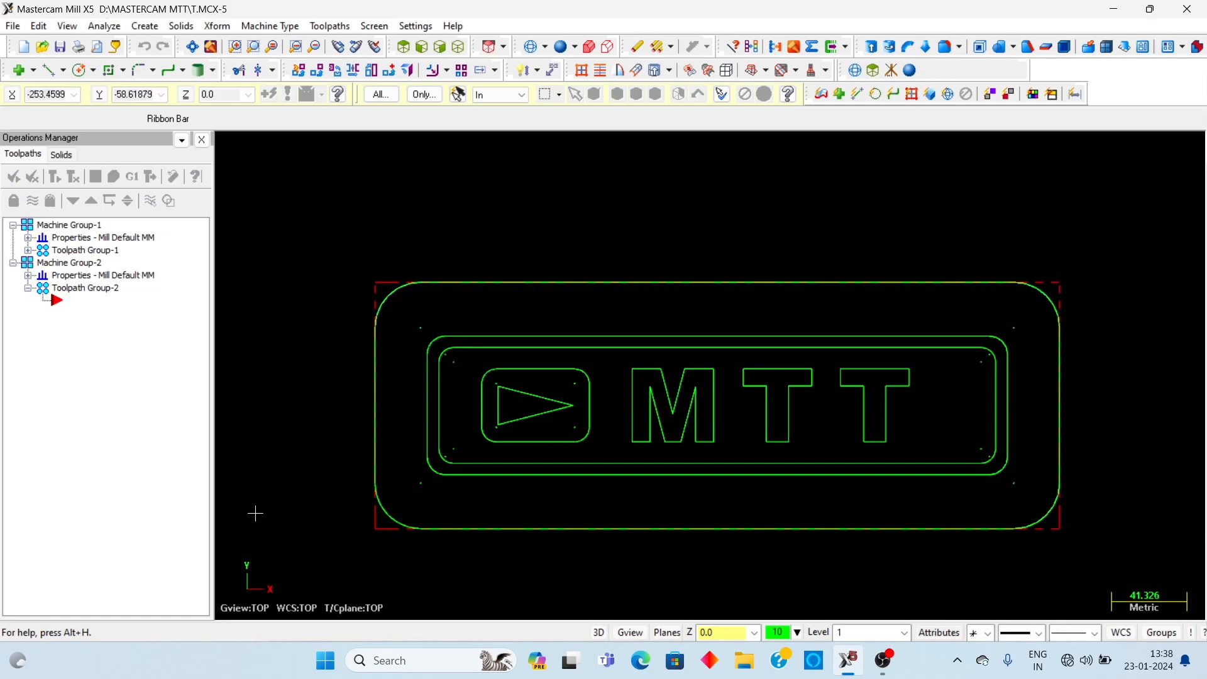
# - Create a contour toolpath with the NC name contour and chain the plate's outer boundary as its geometry
pyautogui.click(330, 26)
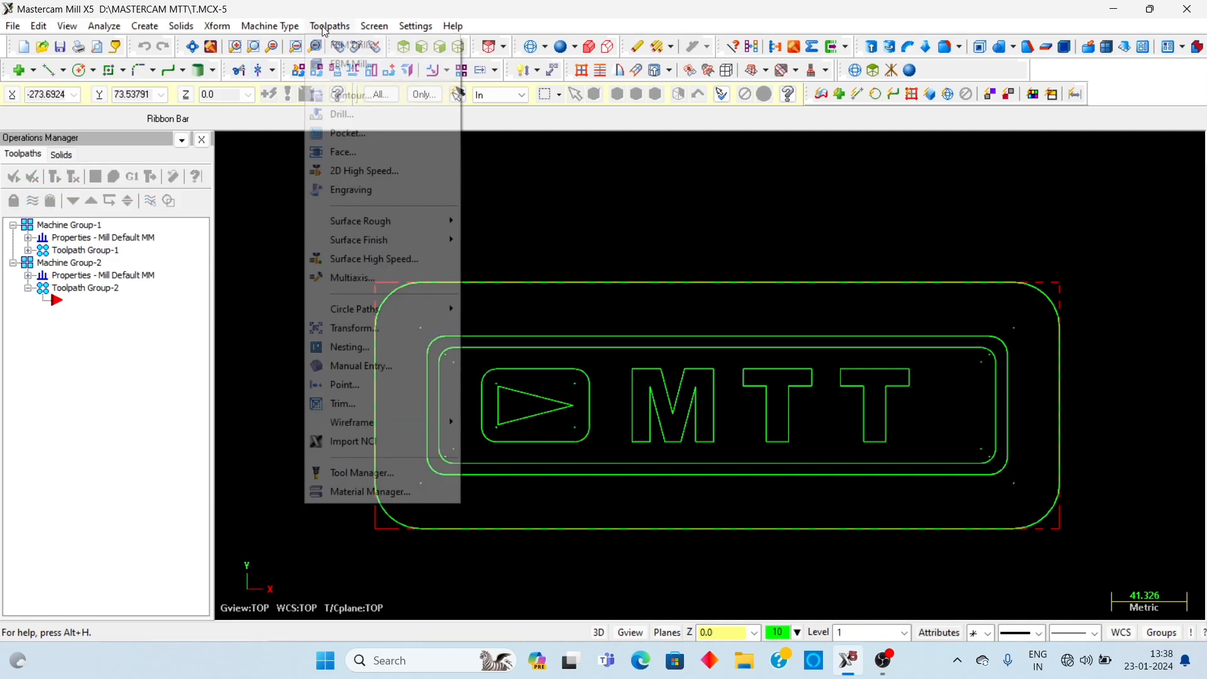
pyautogui.click(340, 95)
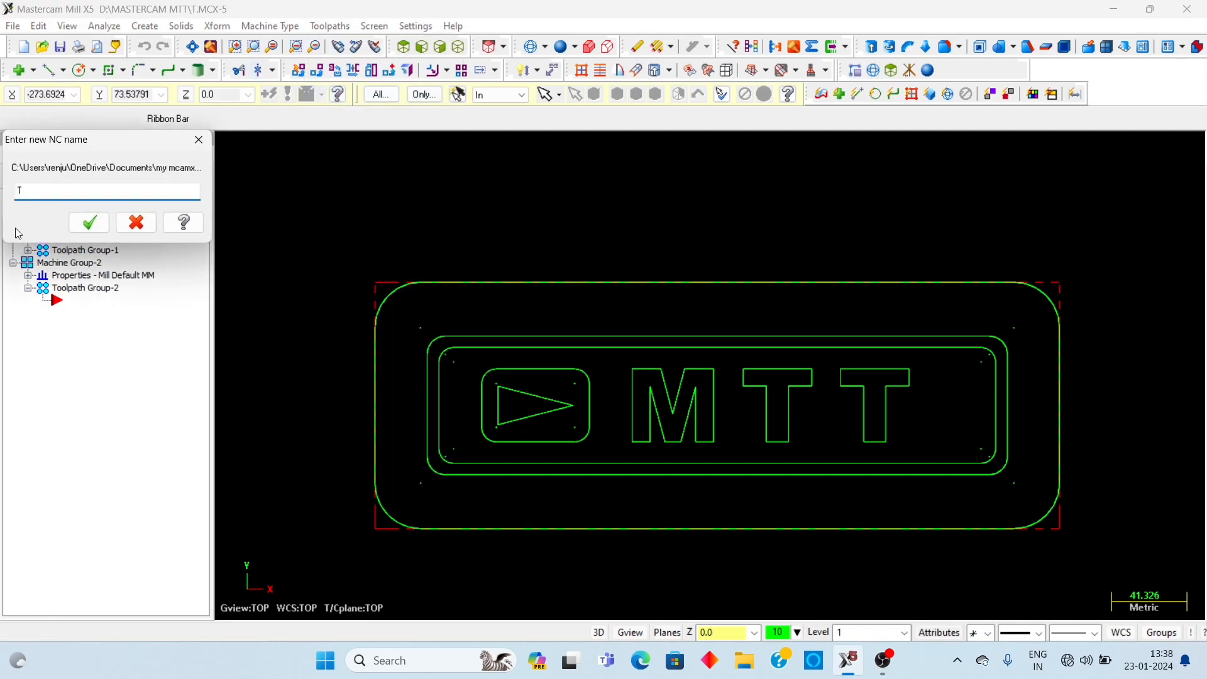
pyautogui.write('contour')
pyautogui.click(88, 223)
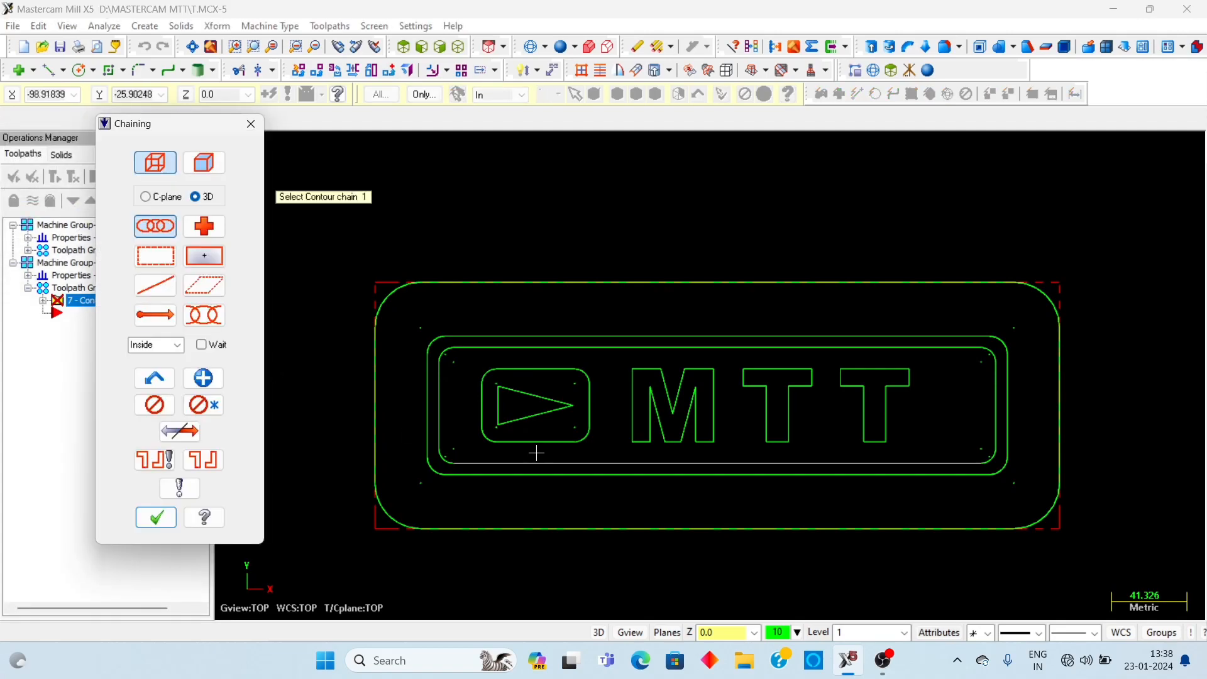
pyautogui.click(377, 331)
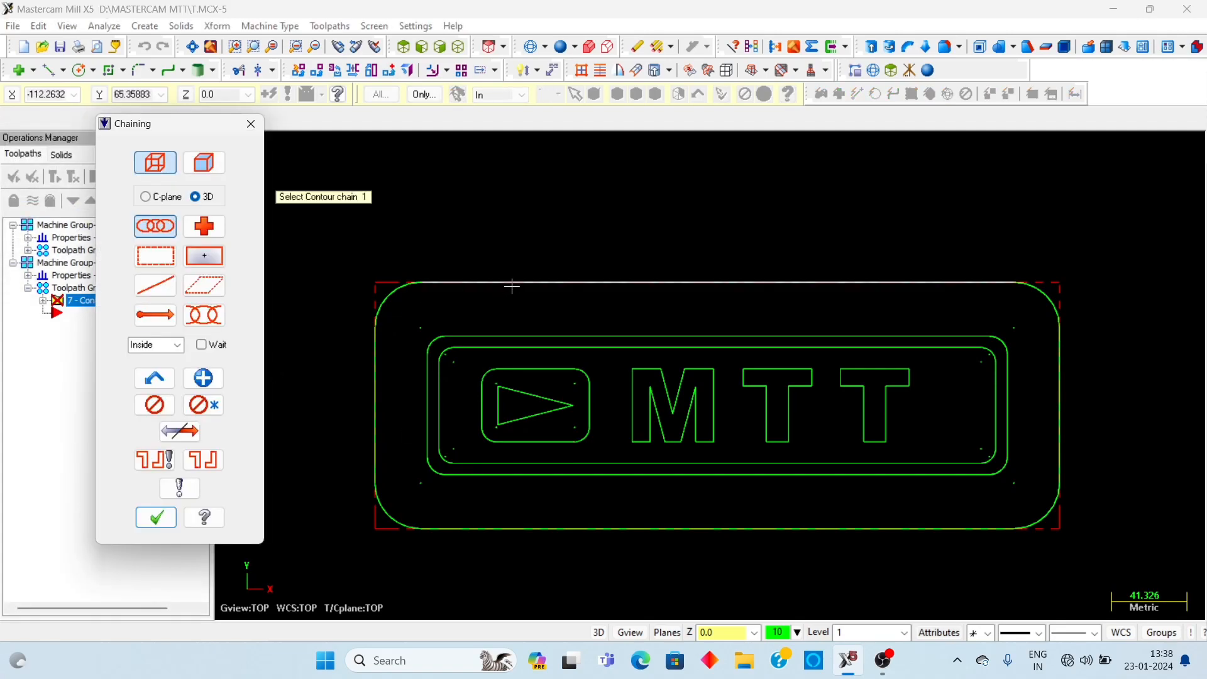
pyautogui.click(156, 517)
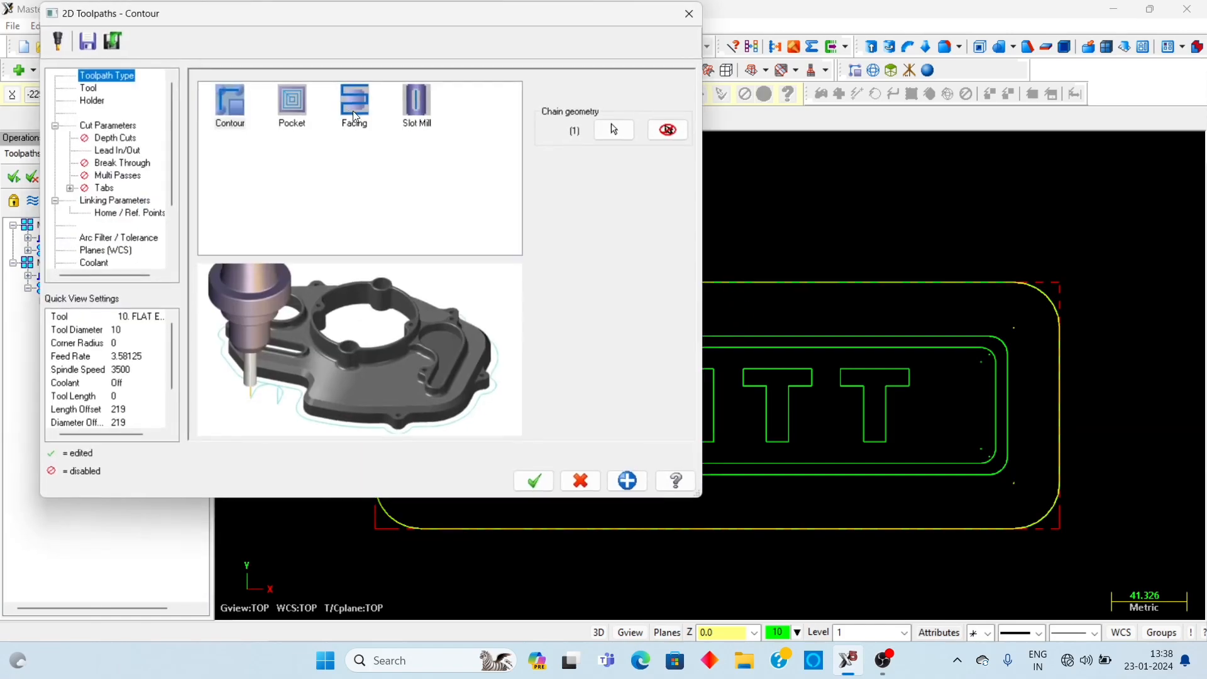
# - Choose the 20 mm flat endmill, tool 229, from the tool library for the contour toolpath
pyautogui.click(90, 91)
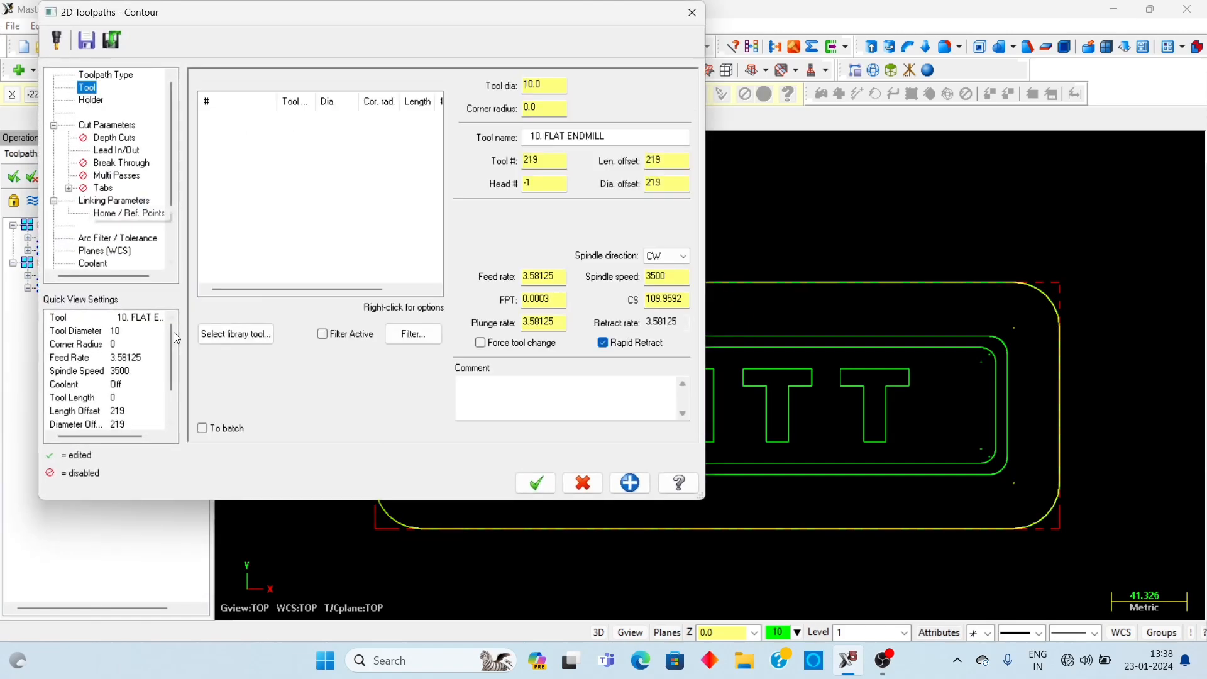
pyautogui.click(244, 340)
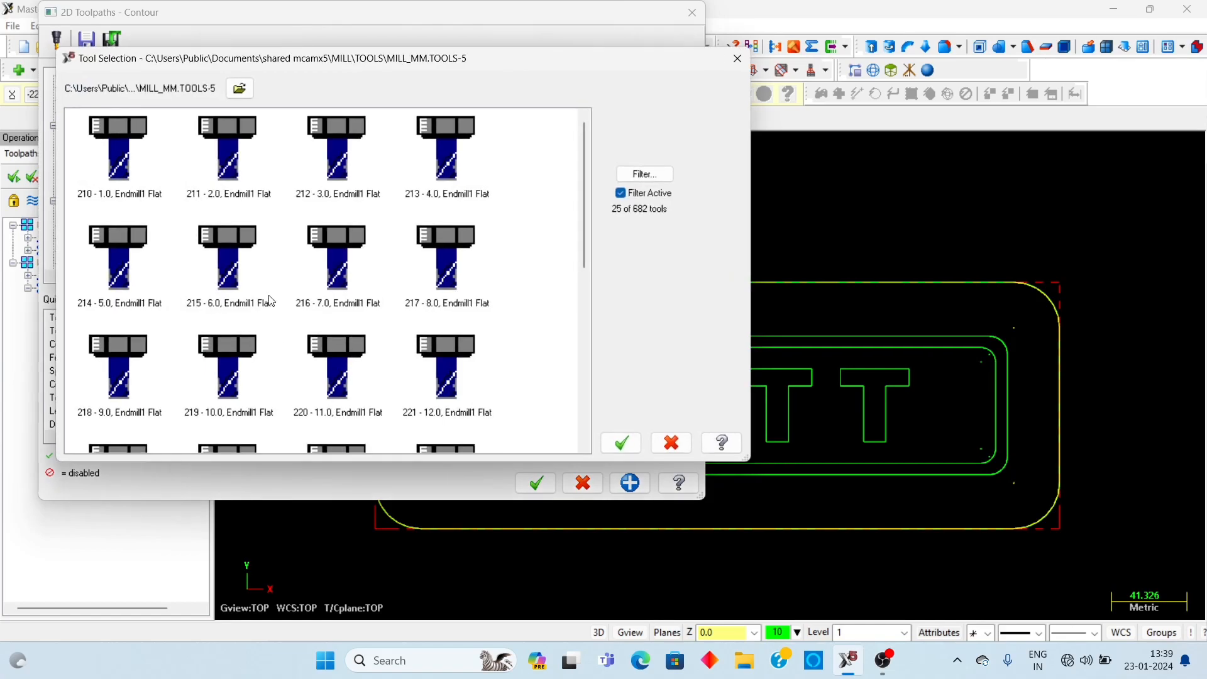
pyautogui.scroll(-3, 399, 323)
pyautogui.click(429, 311)
pyautogui.click(621, 443)
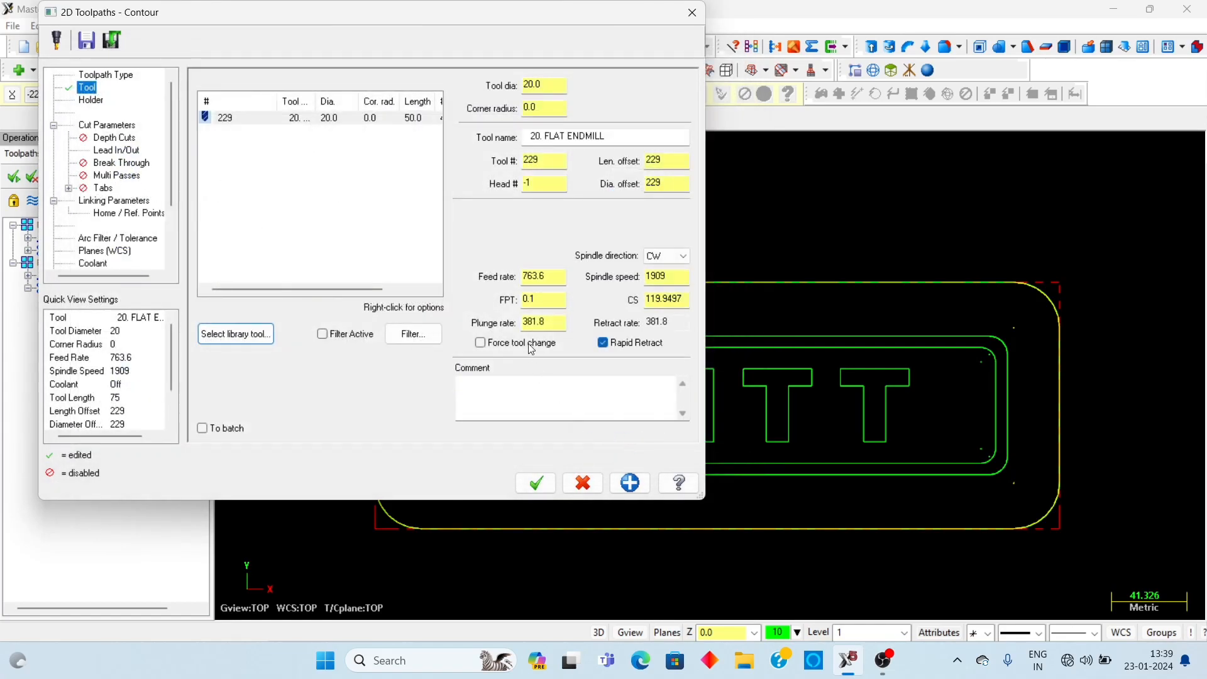
# - Set the endmill's feed rate to 1400, spindle speed to 1900 and plunge rate to 1000
pyautogui.doubleClick(556, 281)
pyautogui.write('1400')
pyautogui.press('Return')
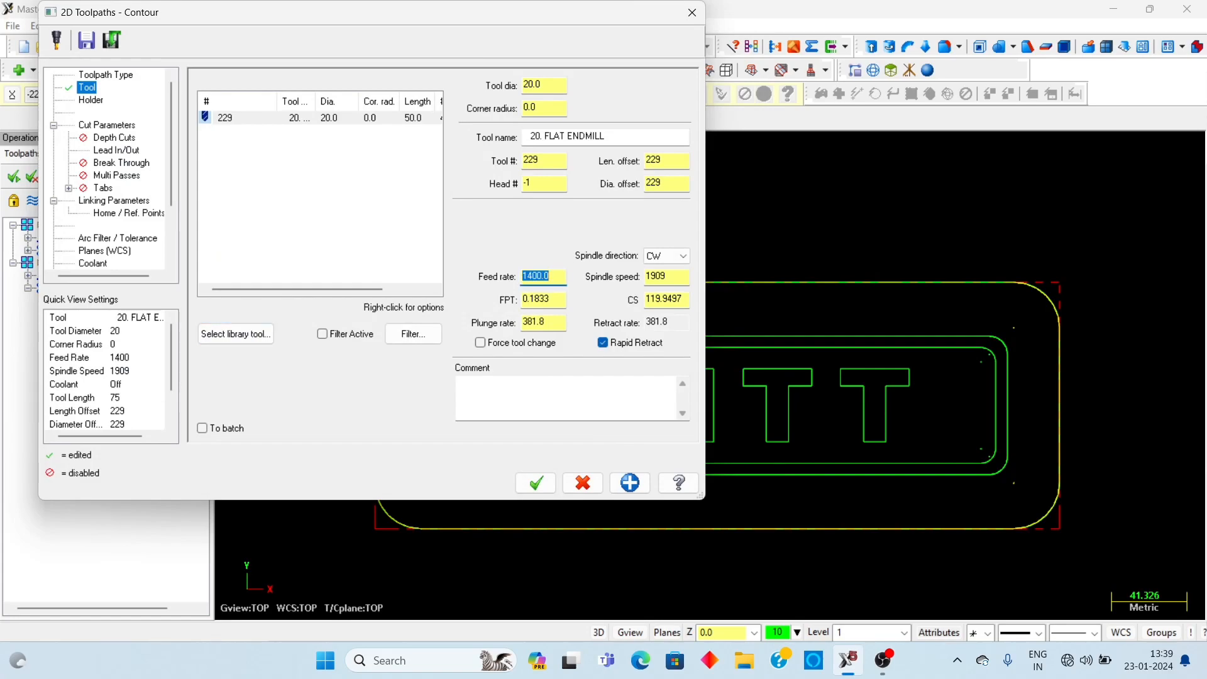
pyautogui.doubleClick(681, 278)
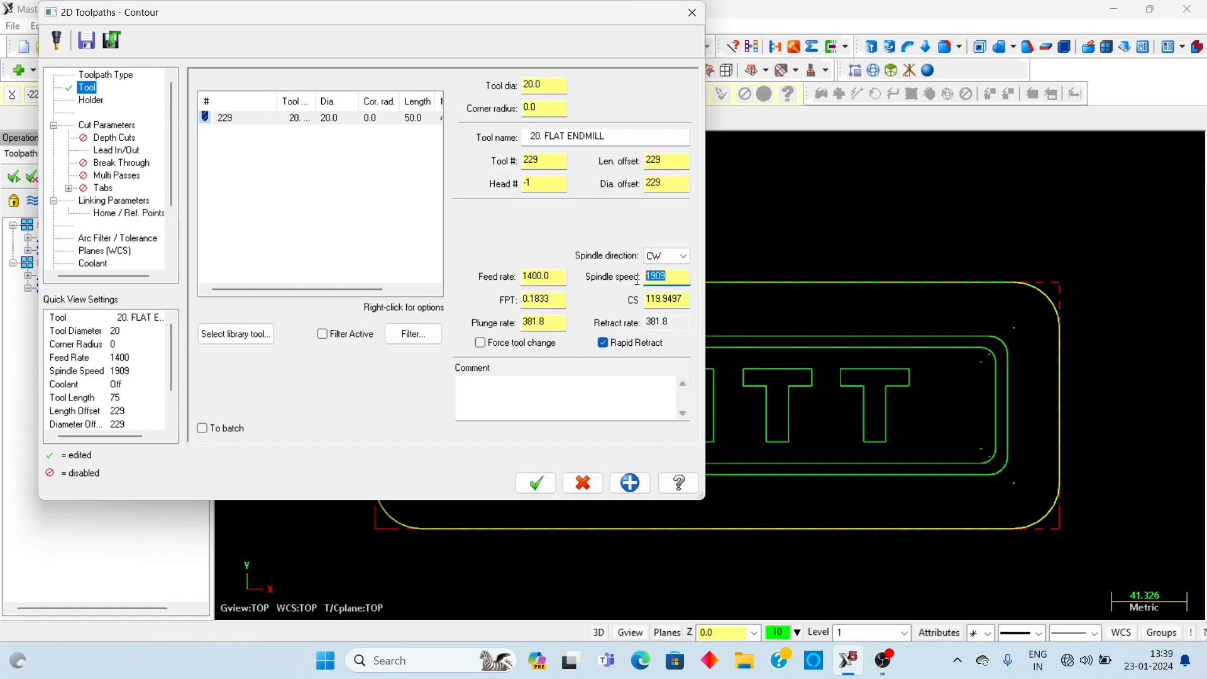
pyautogui.write('1900')
pyautogui.press('Return')
pyautogui.click(557, 326)
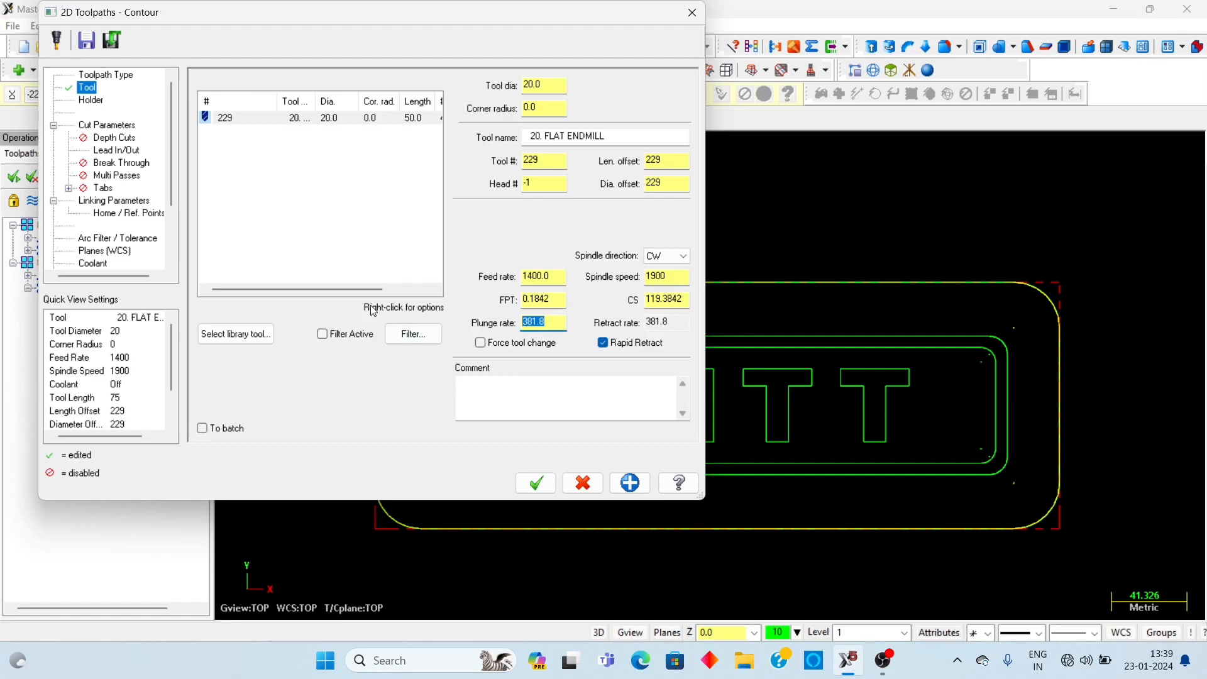
pyautogui.write('1000')
pyautogui.press('Return')
# - Set the contour type to Ramp with depth ramp motion of 0.25 mm and enable a pass at final depth
pyautogui.click(111, 129)
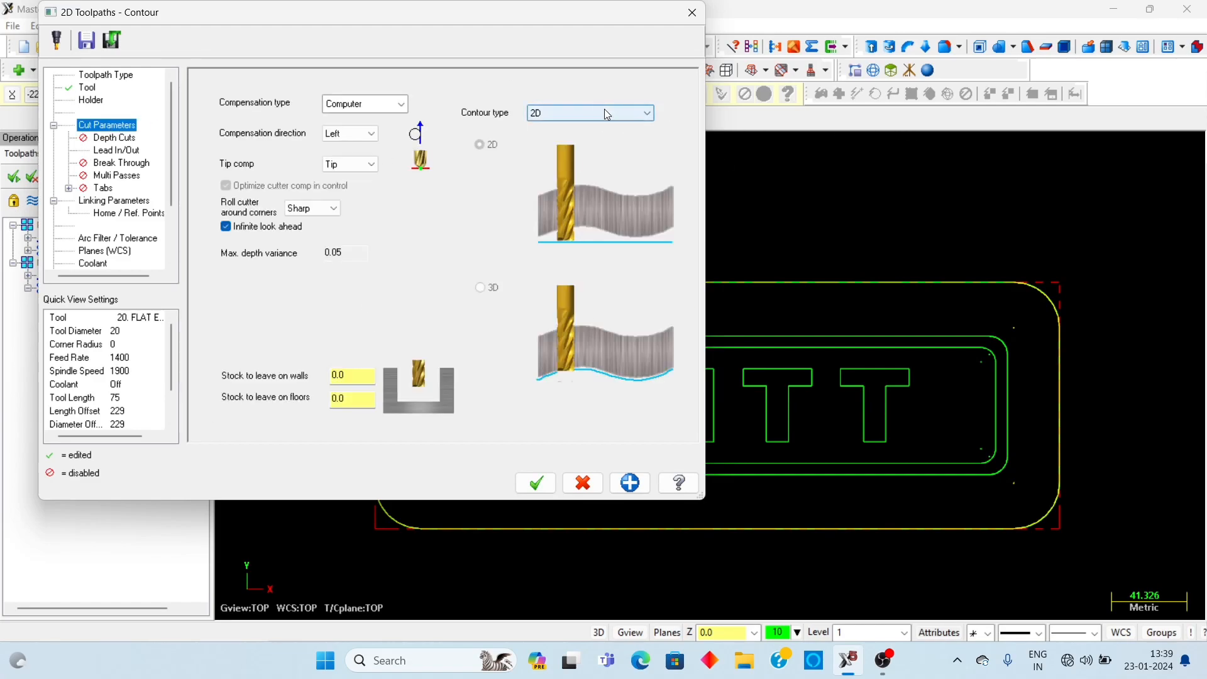
pyautogui.click(605, 108)
pyautogui.click(586, 150)
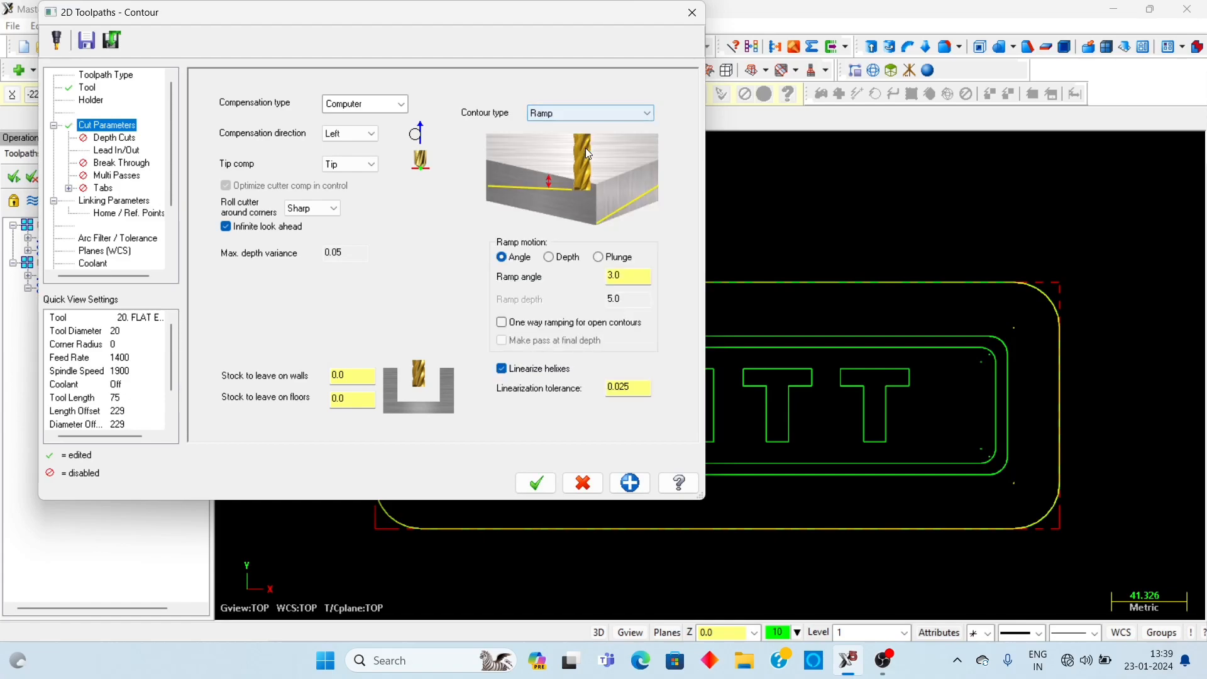
pyautogui.click(549, 257)
pyautogui.doubleClick(629, 301)
pyautogui.write('.25')
pyautogui.press('Return')
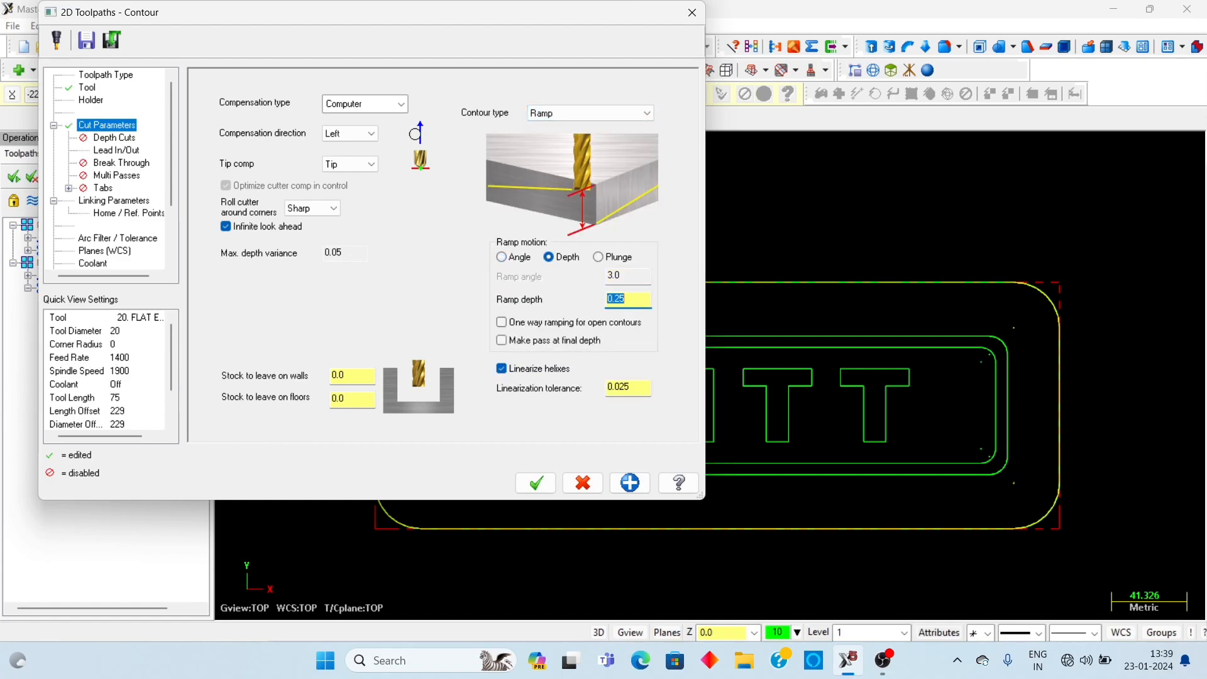
pyautogui.click(514, 341)
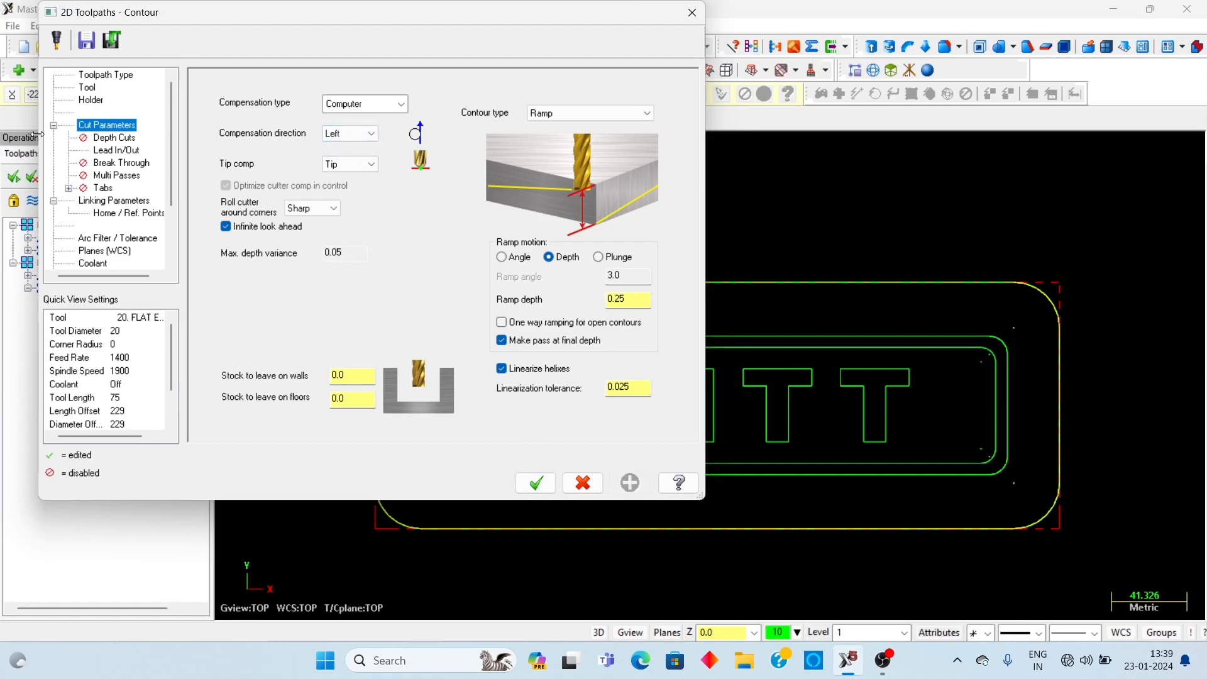
# - Review the contour toolpath's depth cuts, break through, multi passes and tabs settings
pyautogui.click(120, 139)
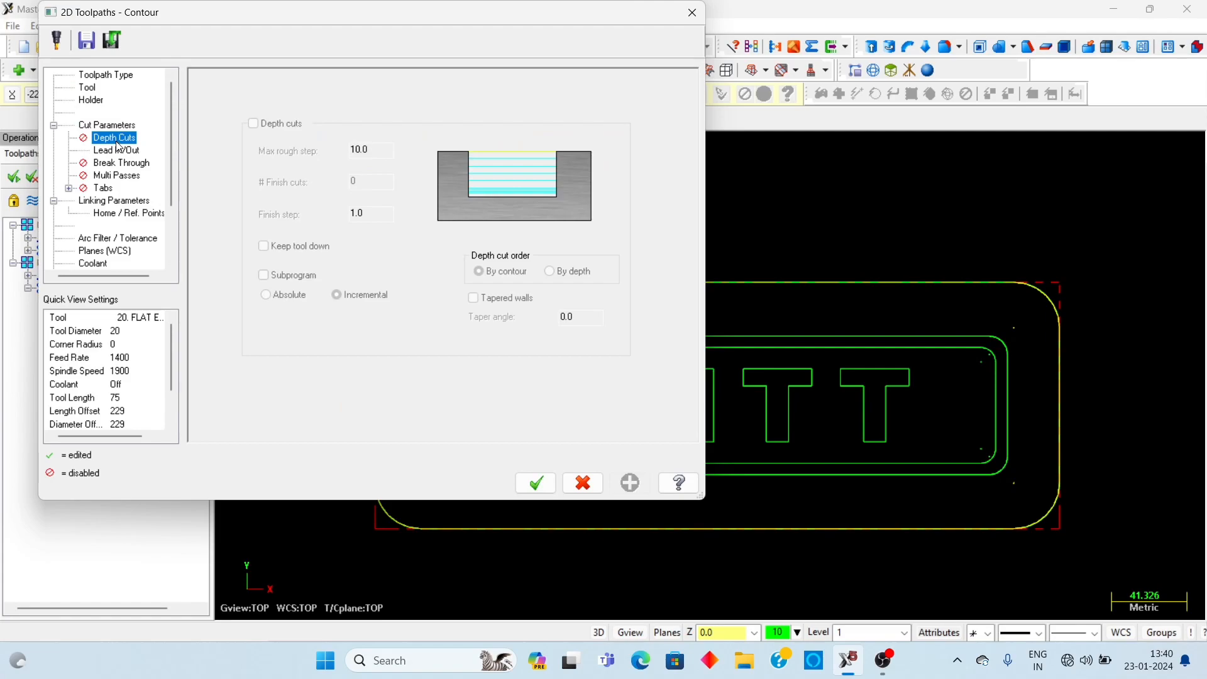
pyautogui.click(107, 126)
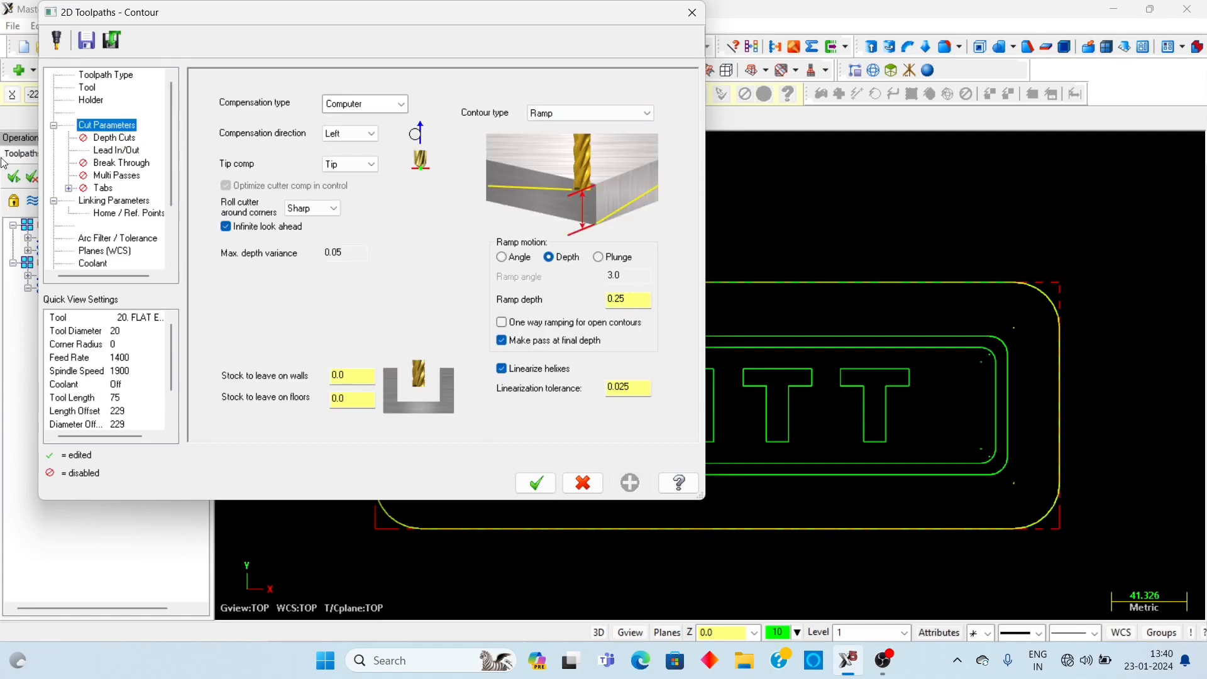
pyautogui.click(129, 165)
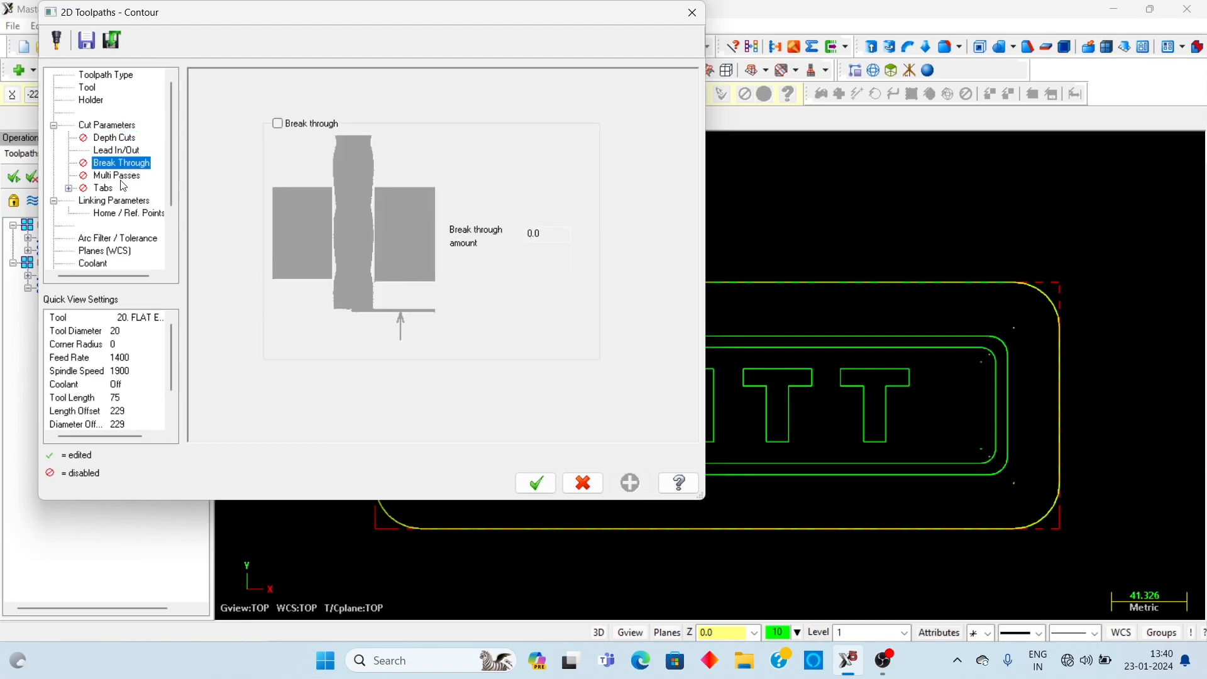
pyautogui.click(123, 179)
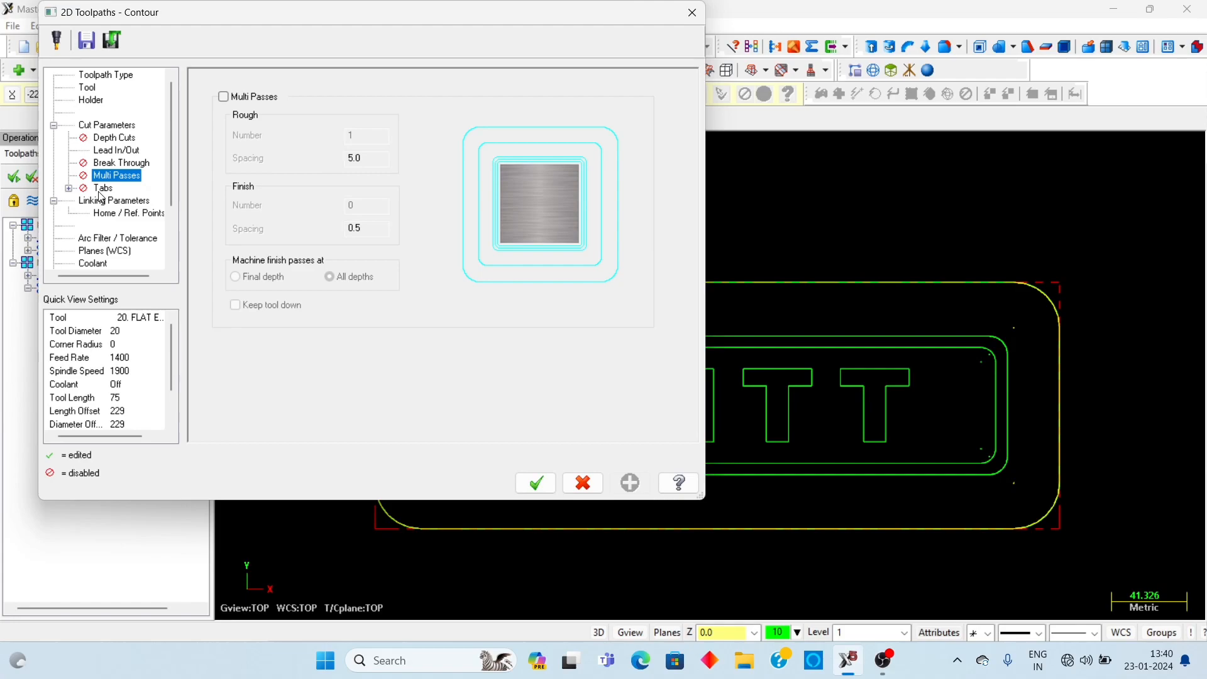
pyautogui.click(102, 190)
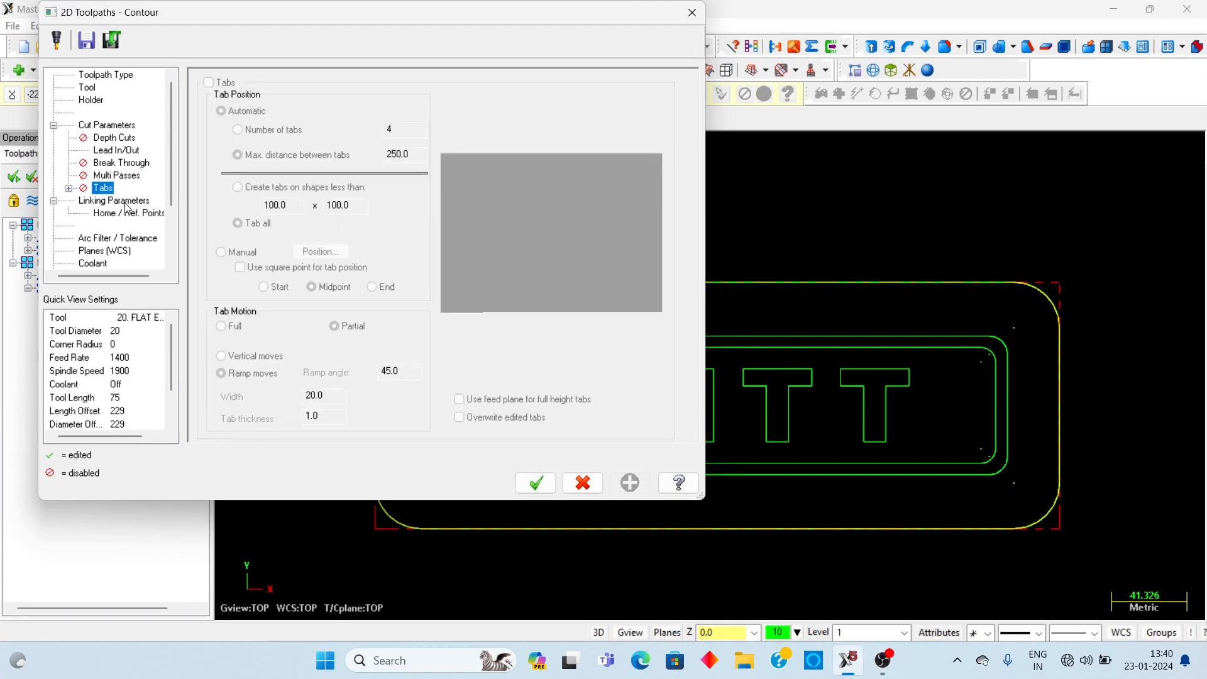
# - Enable the 50 mm clearance plane and set retract to 10 absolute and feed plane to 0 absolute
pyautogui.click(129, 201)
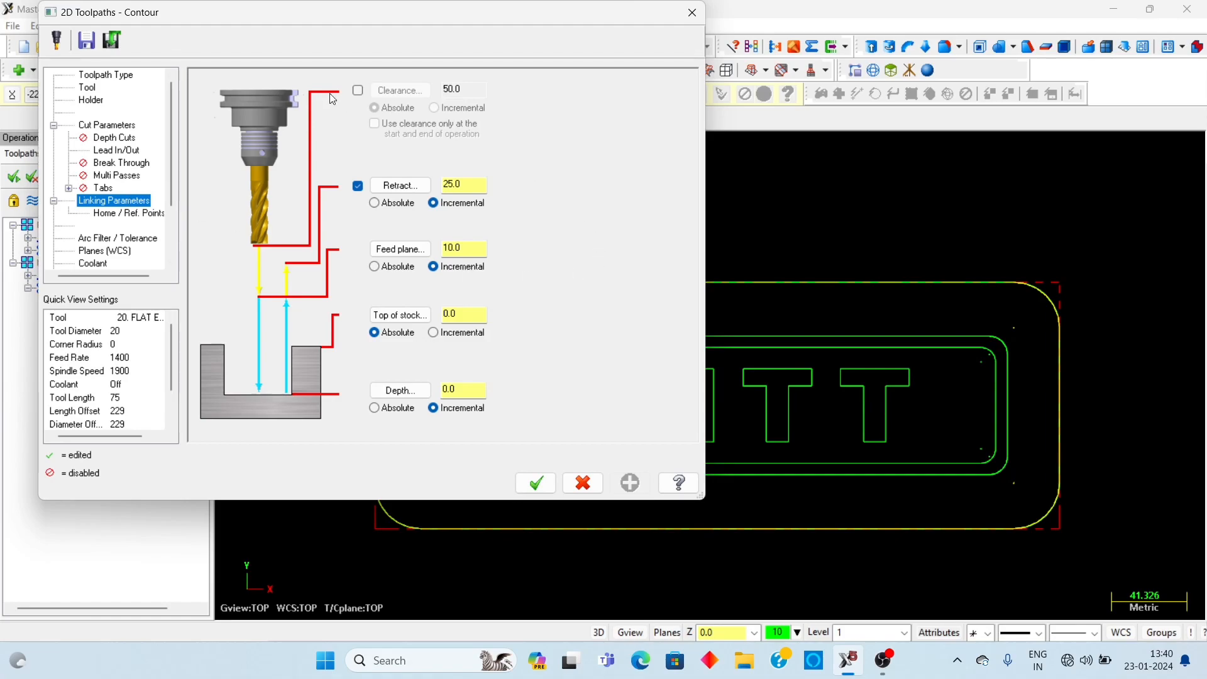
pyautogui.click(358, 92)
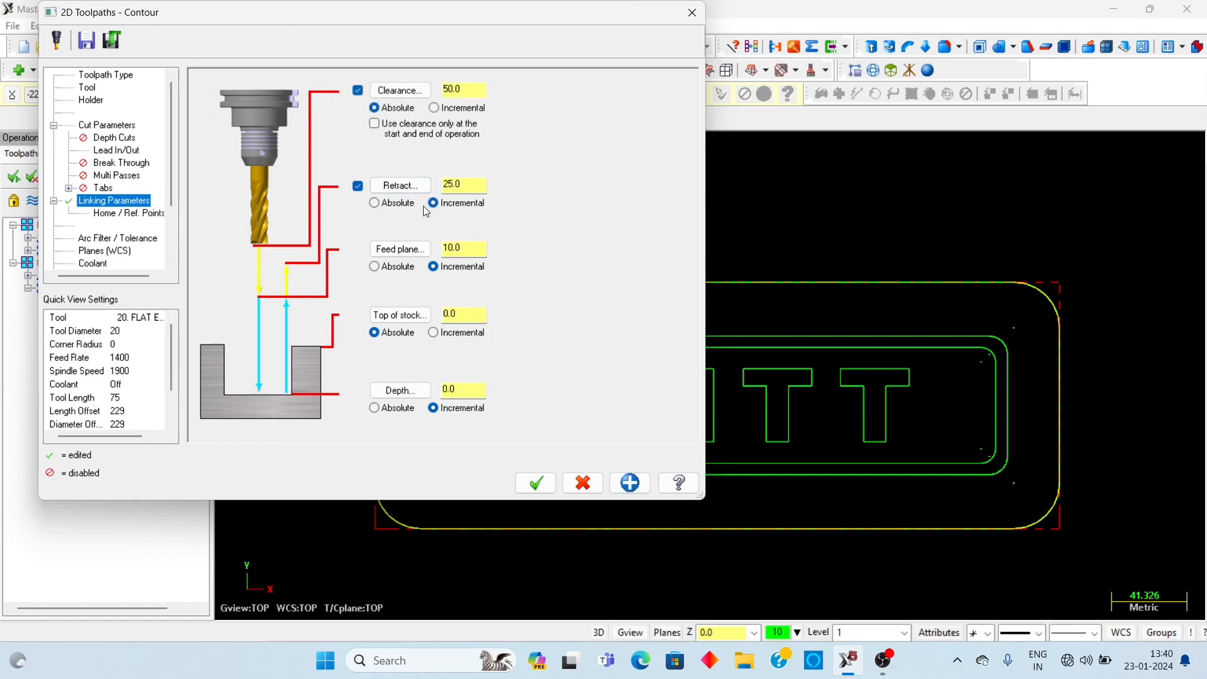
pyautogui.click(374, 203)
pyautogui.write('10')
pyautogui.press('Return')
pyautogui.click(374, 266)
pyautogui.write('0')
pyautogui.press('Return')
# - Set the cutting depth to absolute and take its value of -20 from a point on the plate's bottom edge
pyautogui.click(396, 410)
pyautogui.click(416, 395)
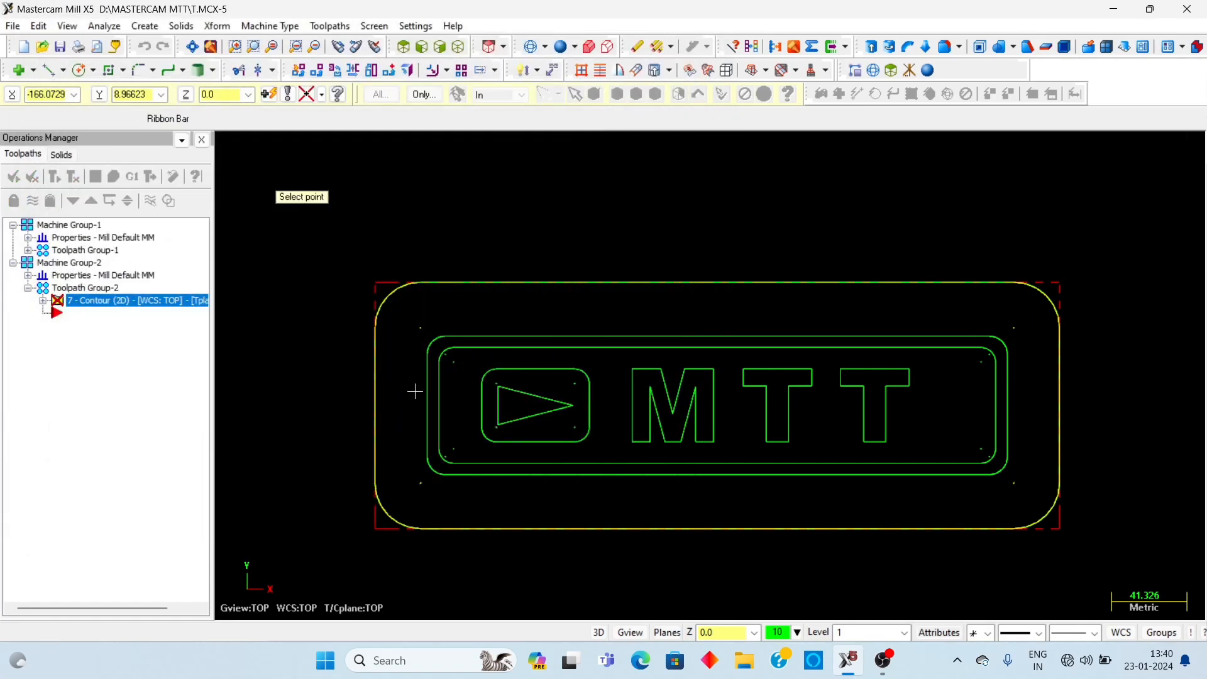
pyautogui.moveTo(425, 404); pyautogui.dragTo(552, 289, button='middle')
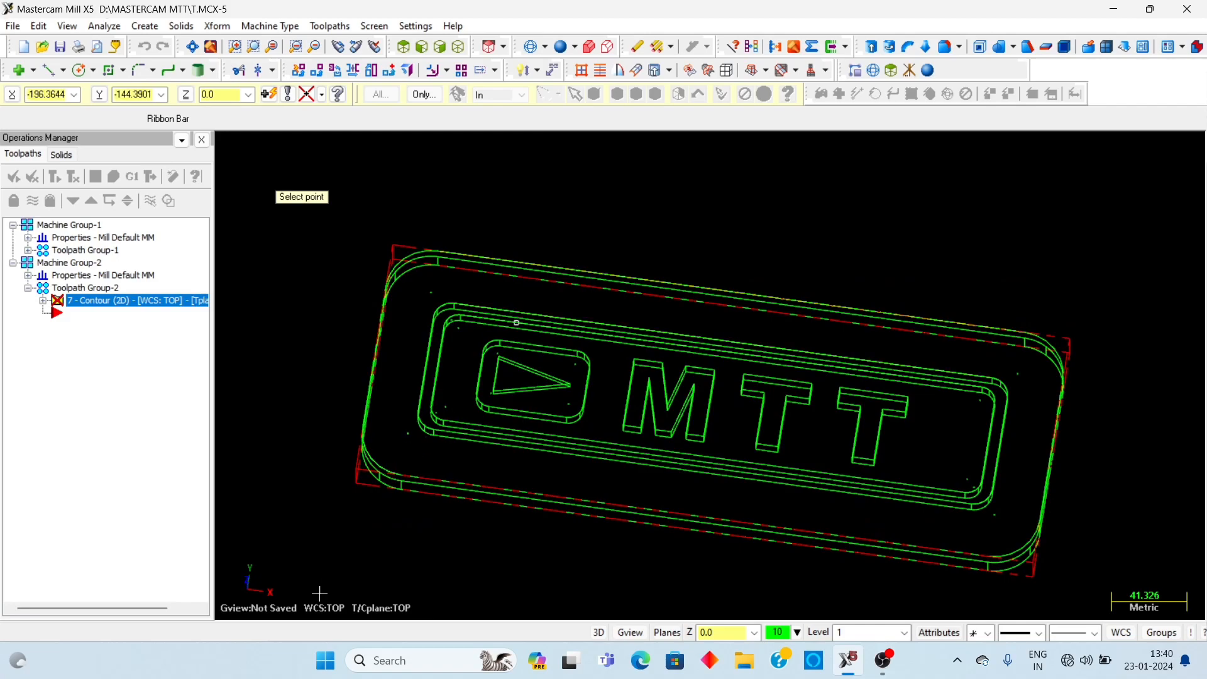
pyautogui.click(398, 491)
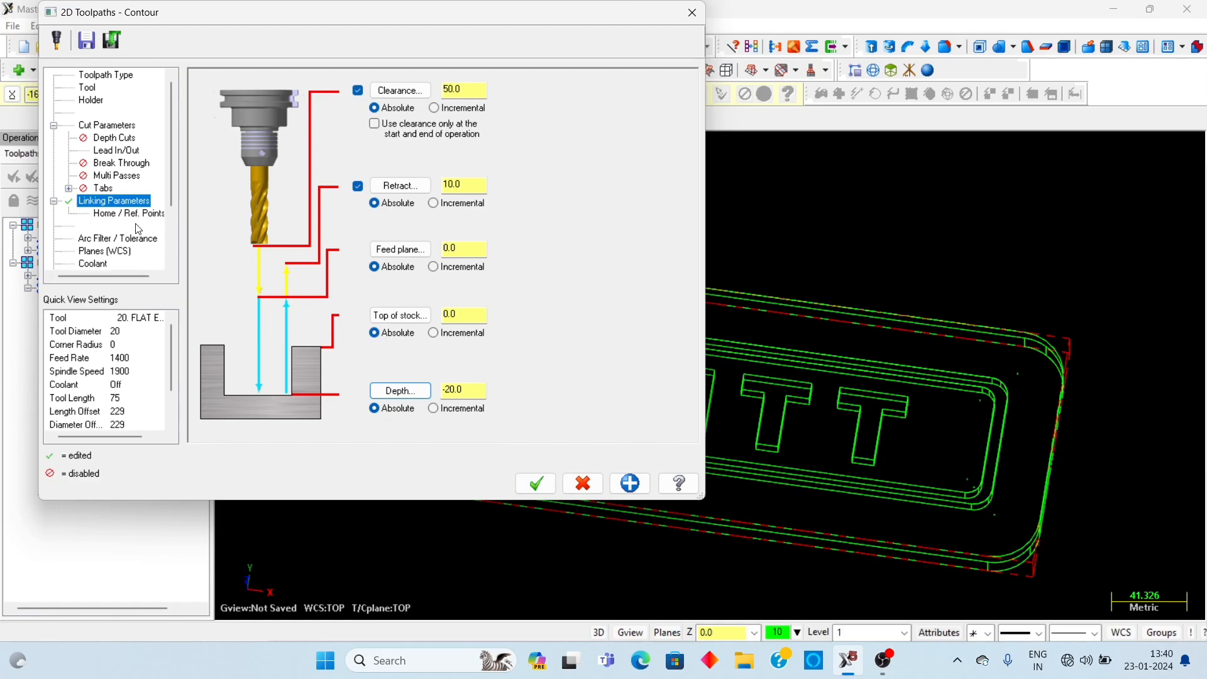
# - Turn flood coolant on and generate the ramped contour toolpath
pyautogui.moveTo(171, 188); pyautogui.dragTo(169, 238)
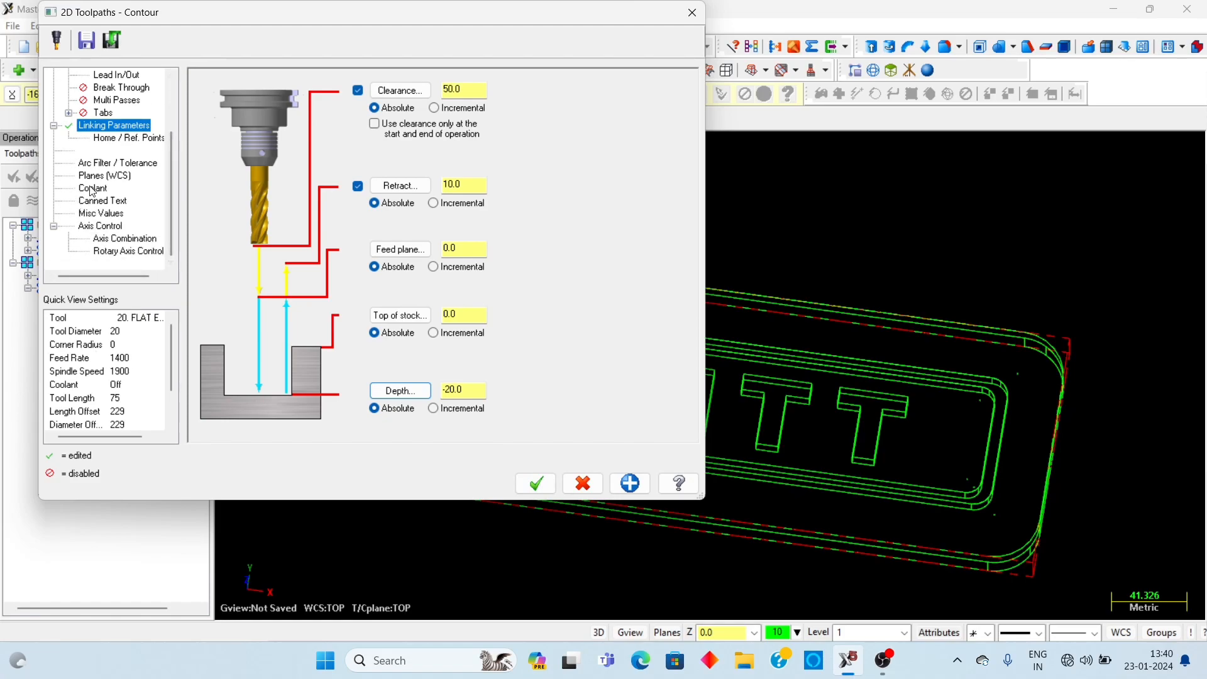
pyautogui.click(93, 188)
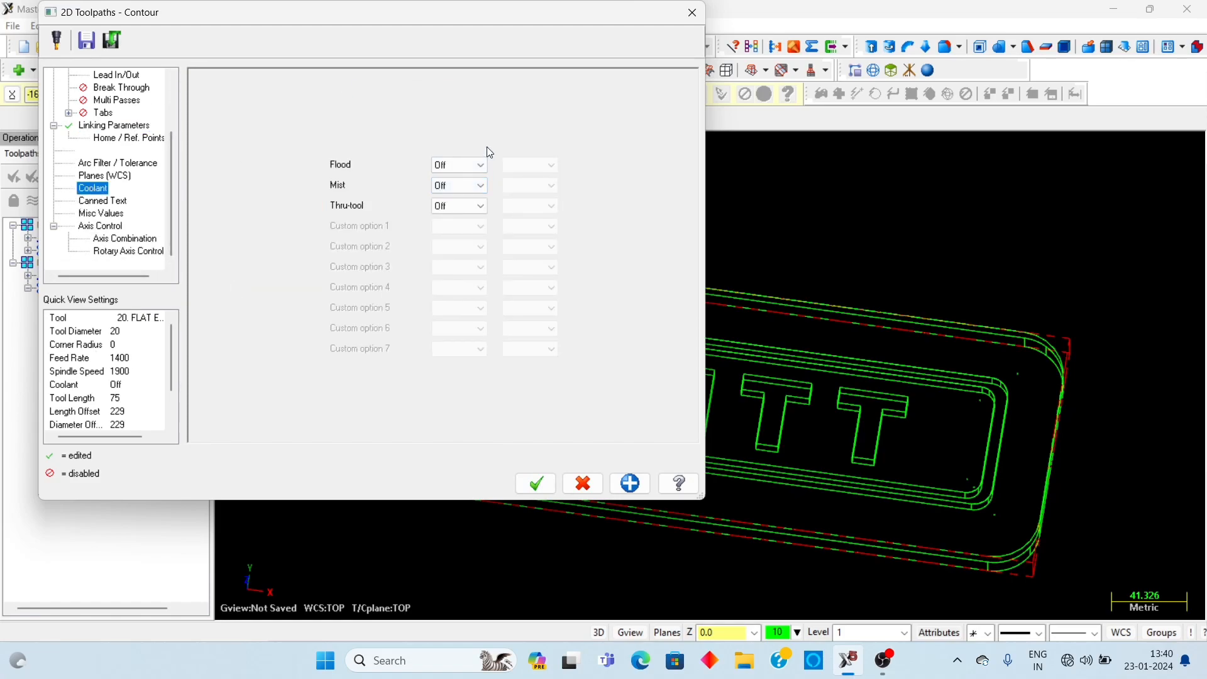
pyautogui.click(480, 164)
pyautogui.click(463, 179)
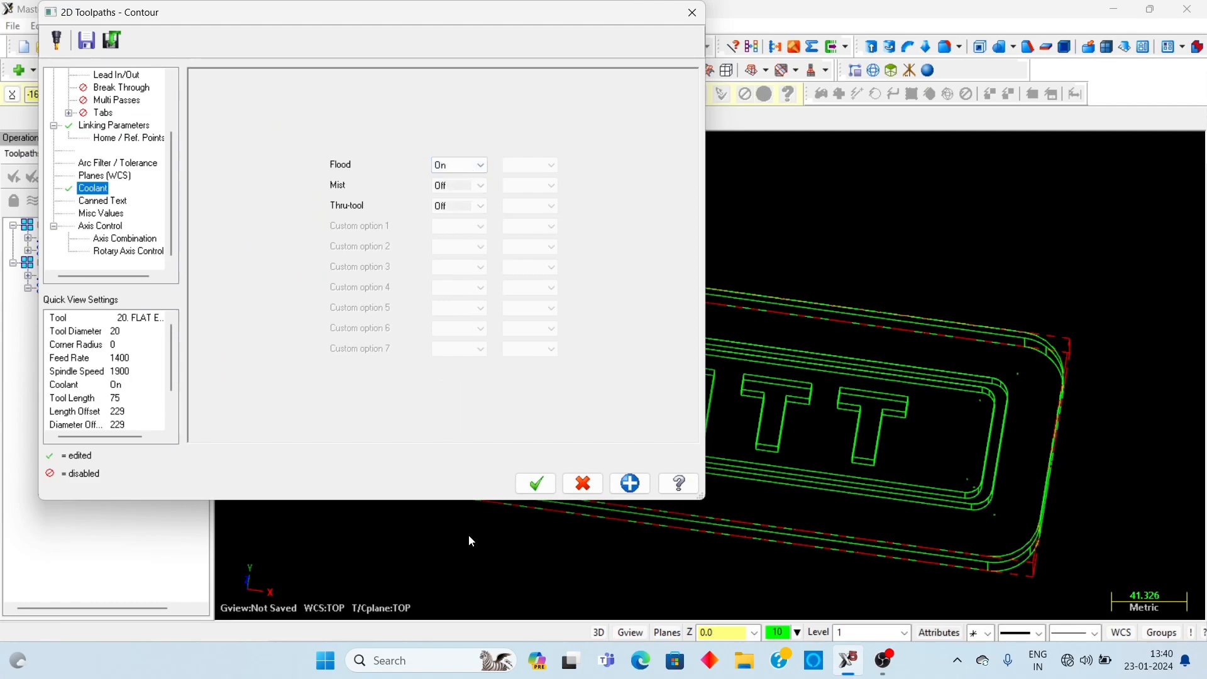
pyautogui.click(530, 481)
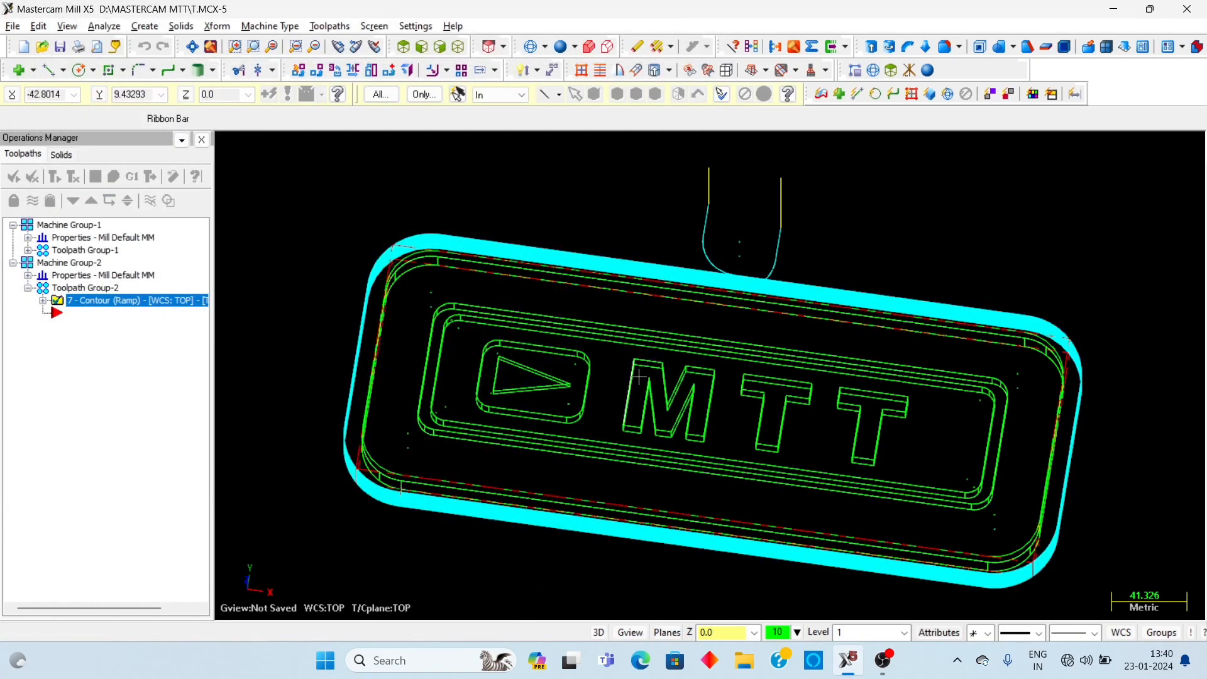
# - Examine the contour toolpath around the plate from several angles and return to the top view
pyautogui.hotkey('alt', '1')
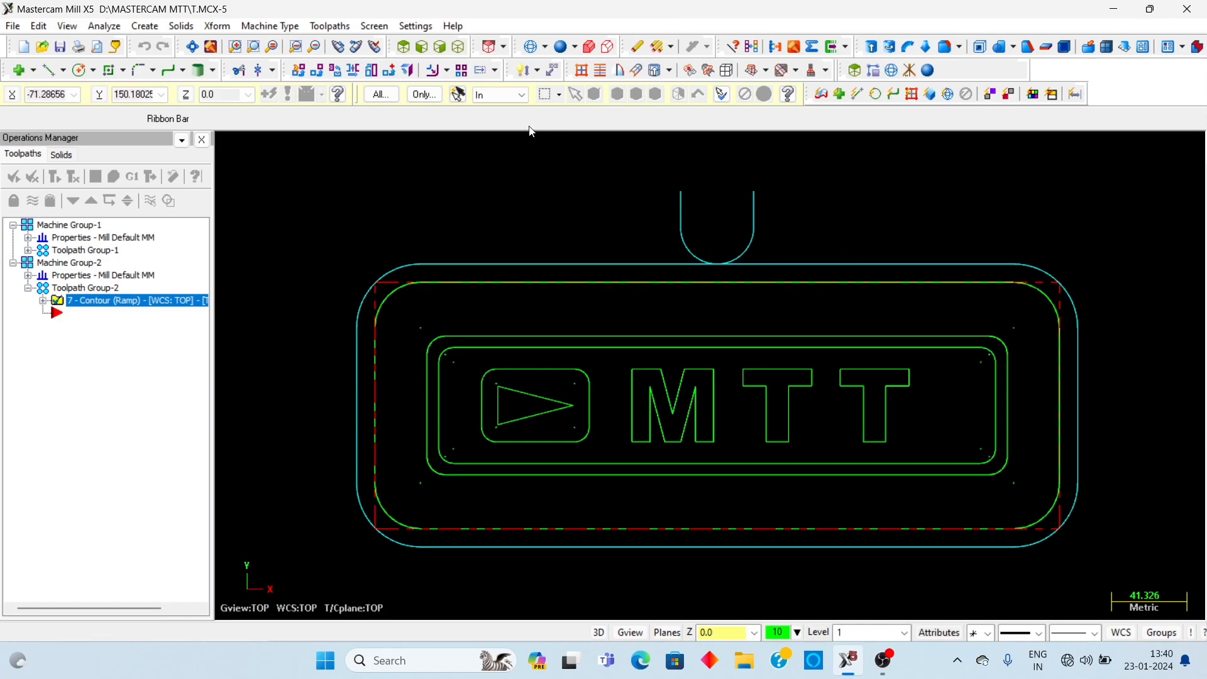
pyautogui.moveTo(484, 292); pyautogui.dragTo(629, 207, button='middle')
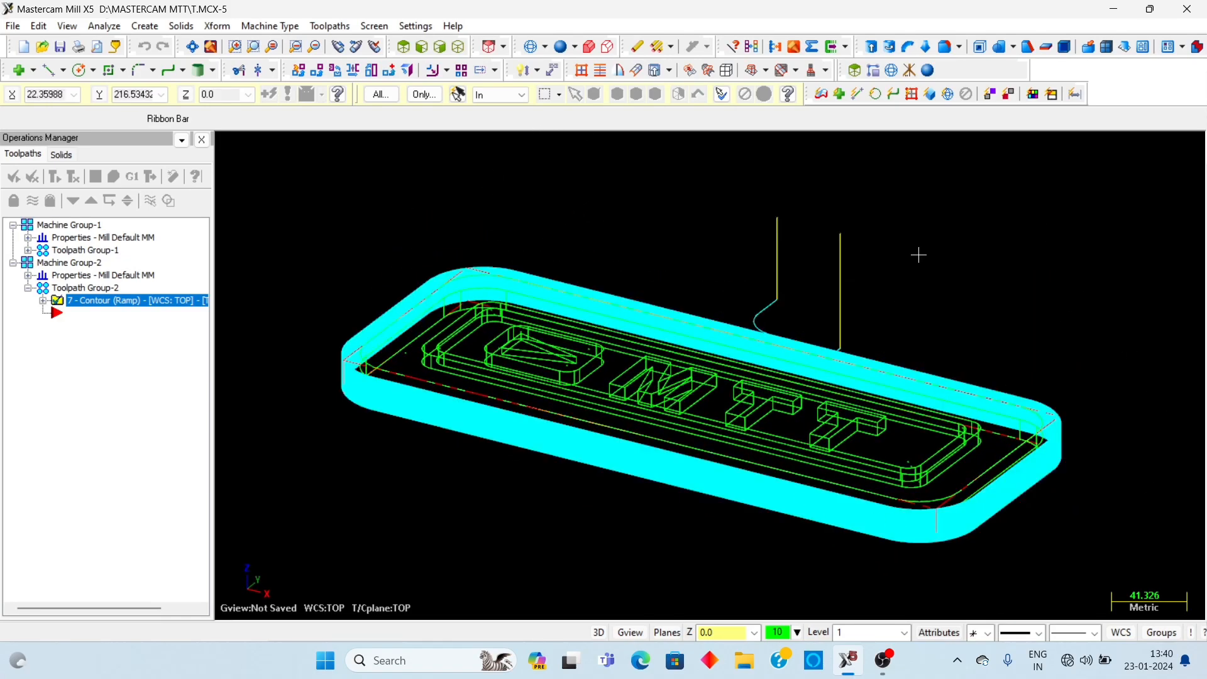
pyautogui.moveTo(1072, 345); pyautogui.dragTo(984, 437, button='middle')
pyautogui.scroll(2, 855, 326)
pyautogui.moveTo(734, 252); pyautogui.dragTo(689, 289, button='middle')
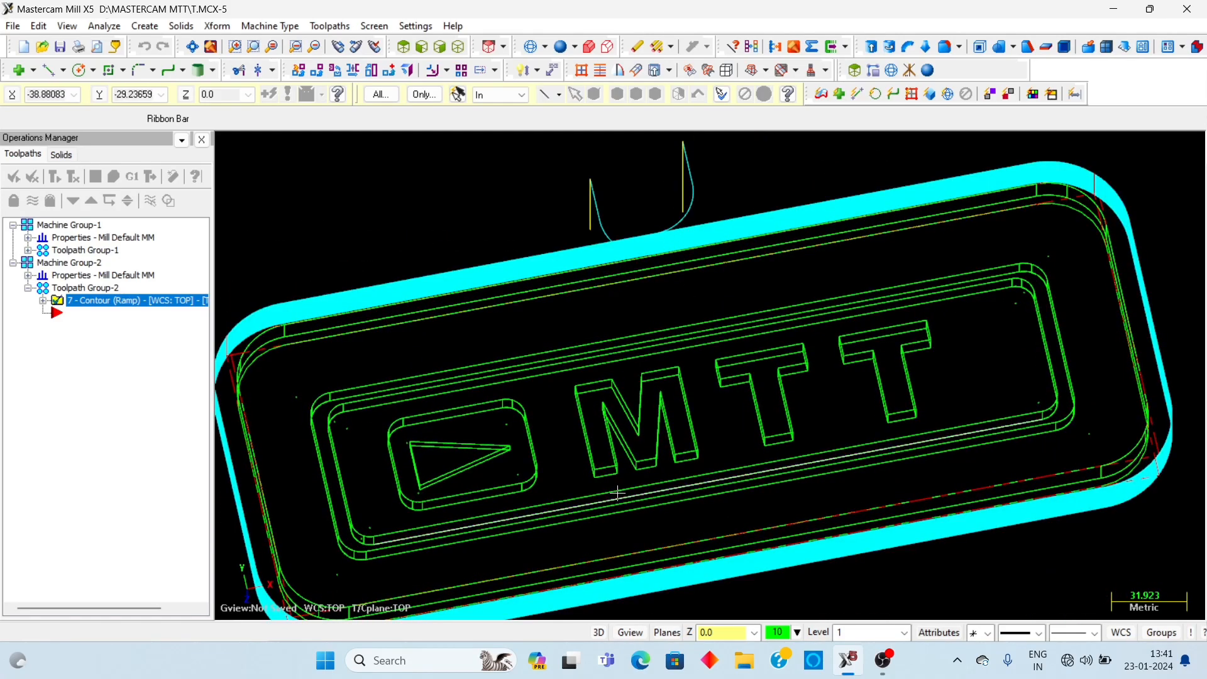
pyautogui.hotkey('alt', '1')
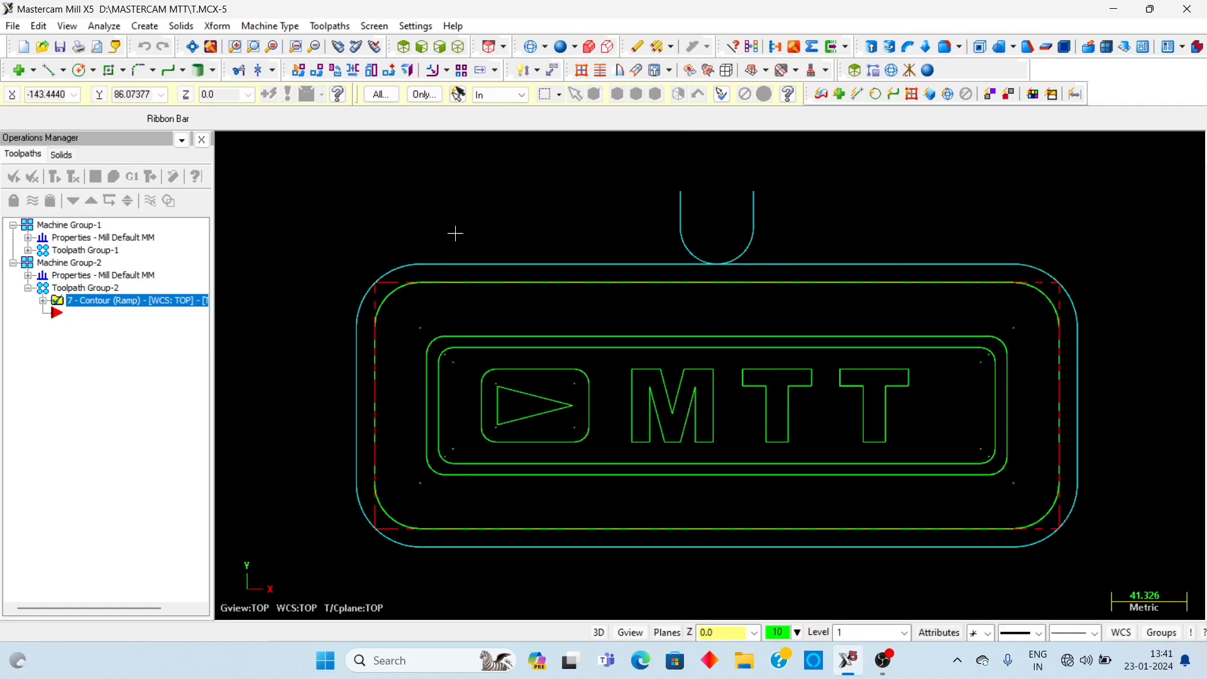
# - Disable the contour's lead-in entry move, limit the exit to the last depth cut, and accept the edited parameters
pyautogui.click(44, 300)
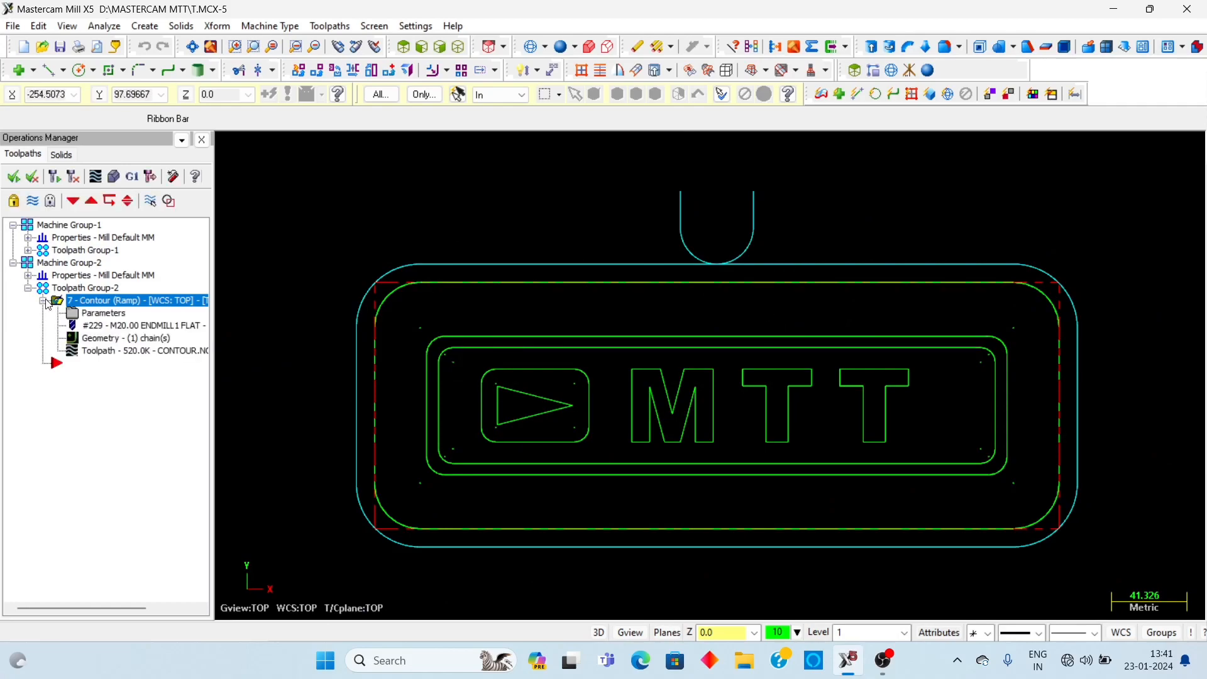
pyautogui.click(81, 313)
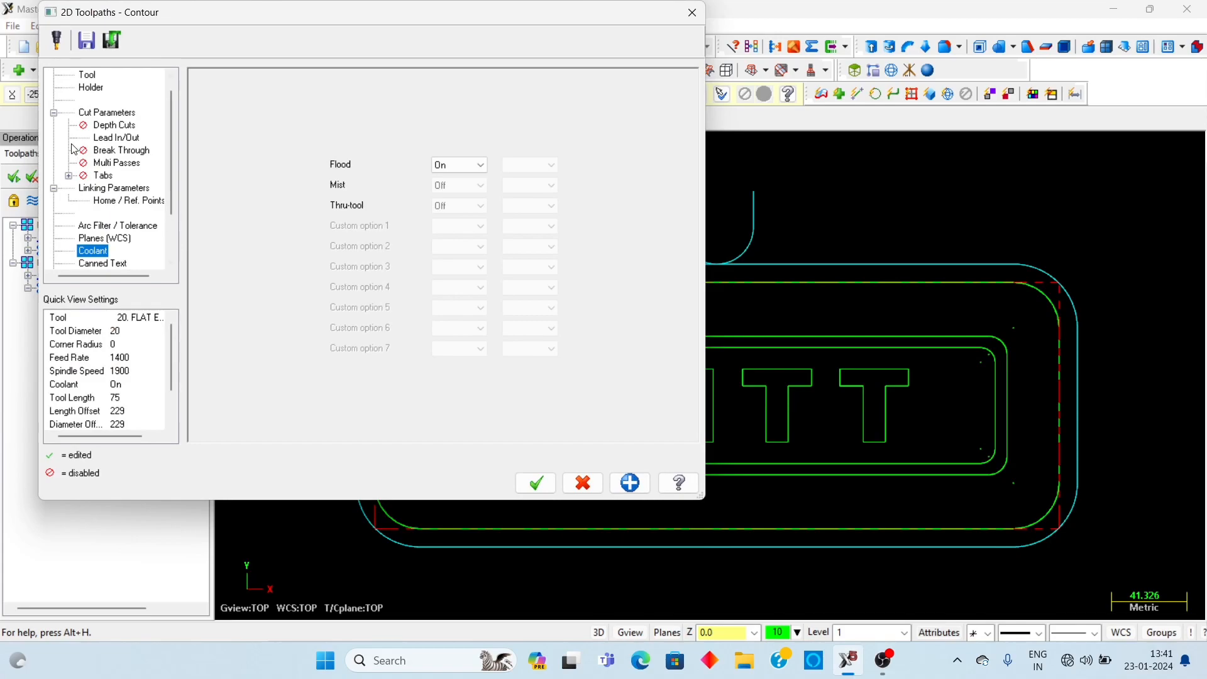
pyautogui.click(116, 137)
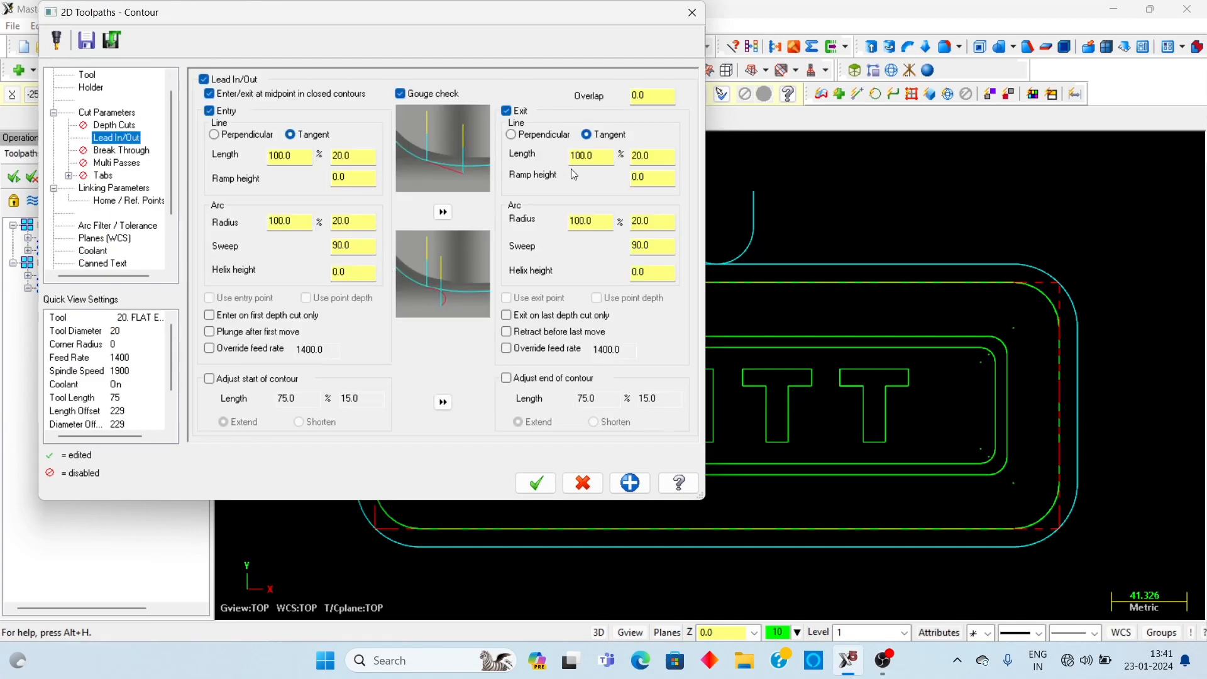
pyautogui.click(204, 79)
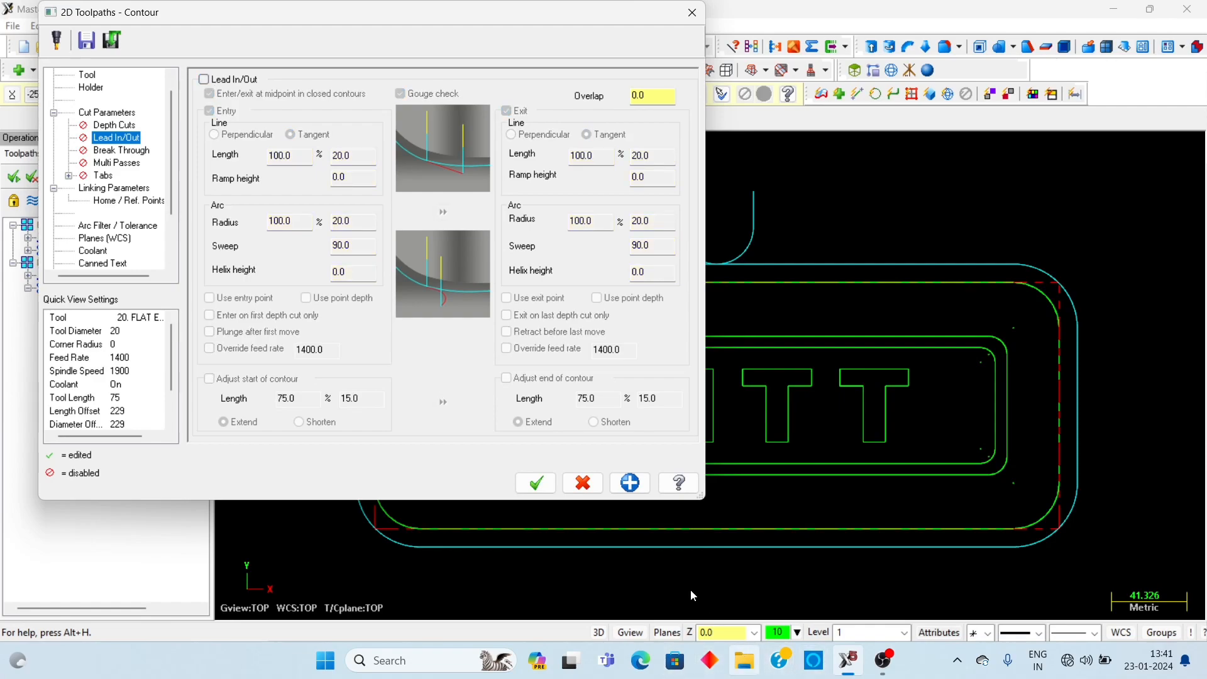
pyautogui.click(204, 80)
pyautogui.click(210, 111)
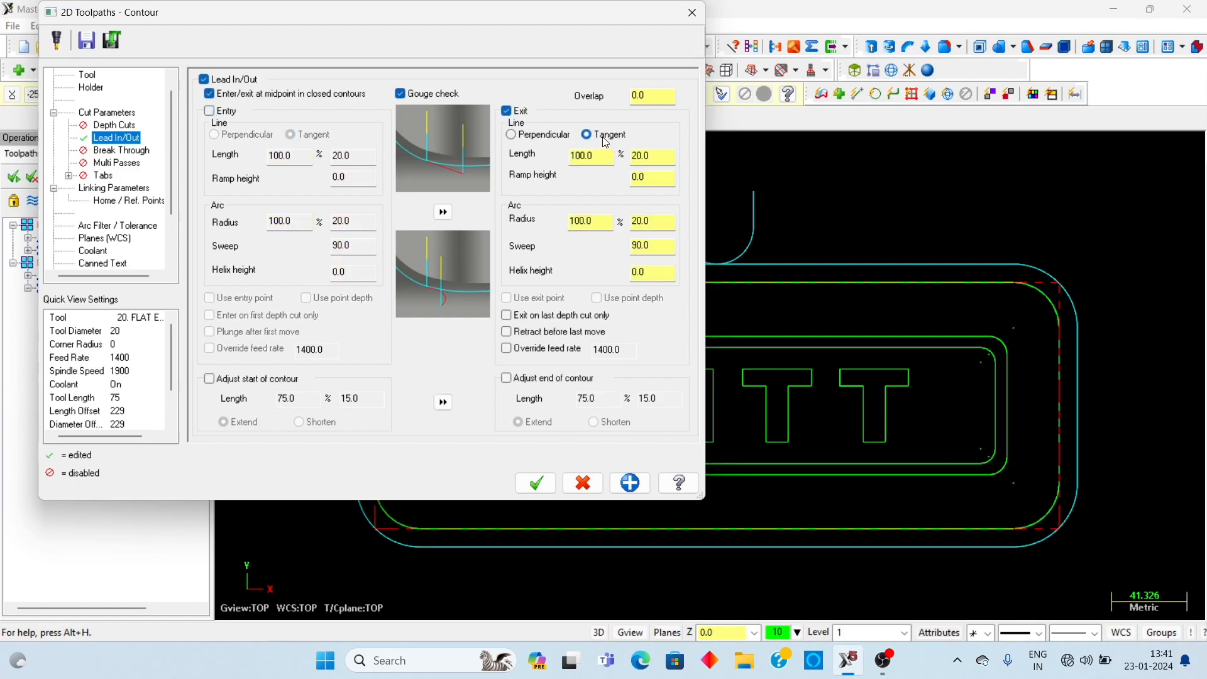
pyautogui.click(508, 321)
pyautogui.click(536, 481)
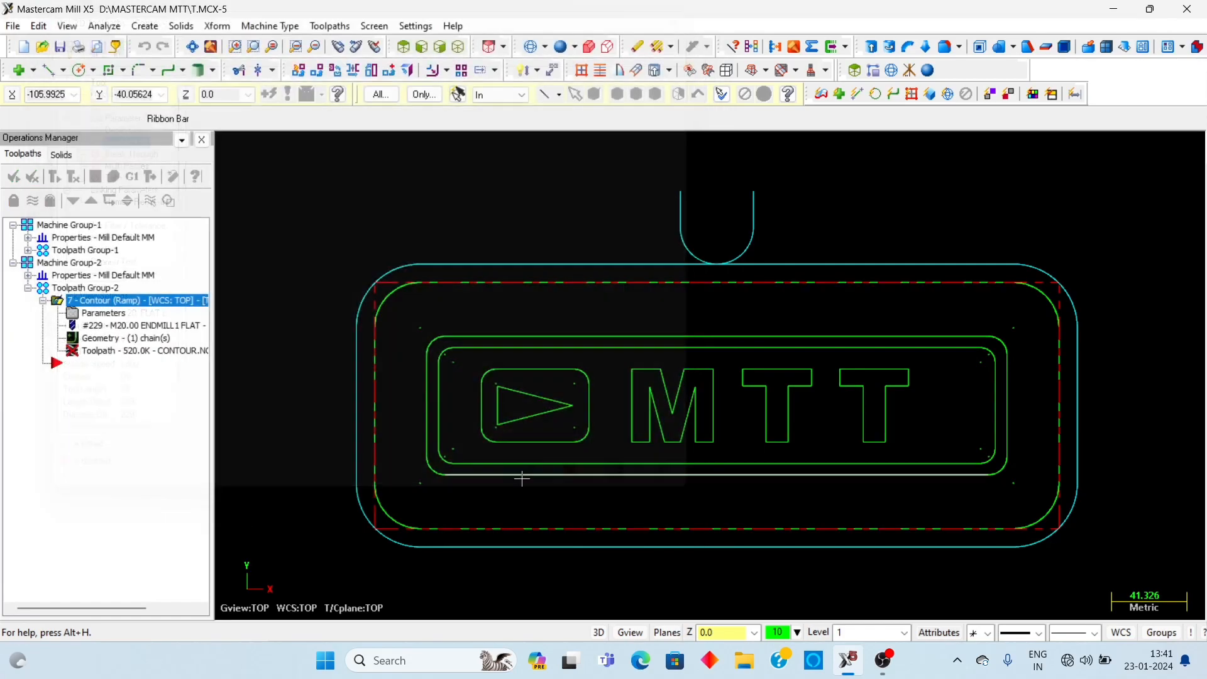
# - Inspect the updated contour toolpath's exit move from several angles and collapse Machine Group-1
pyautogui.moveTo(614, 510); pyautogui.dragTo(1097, 487, button='middle')
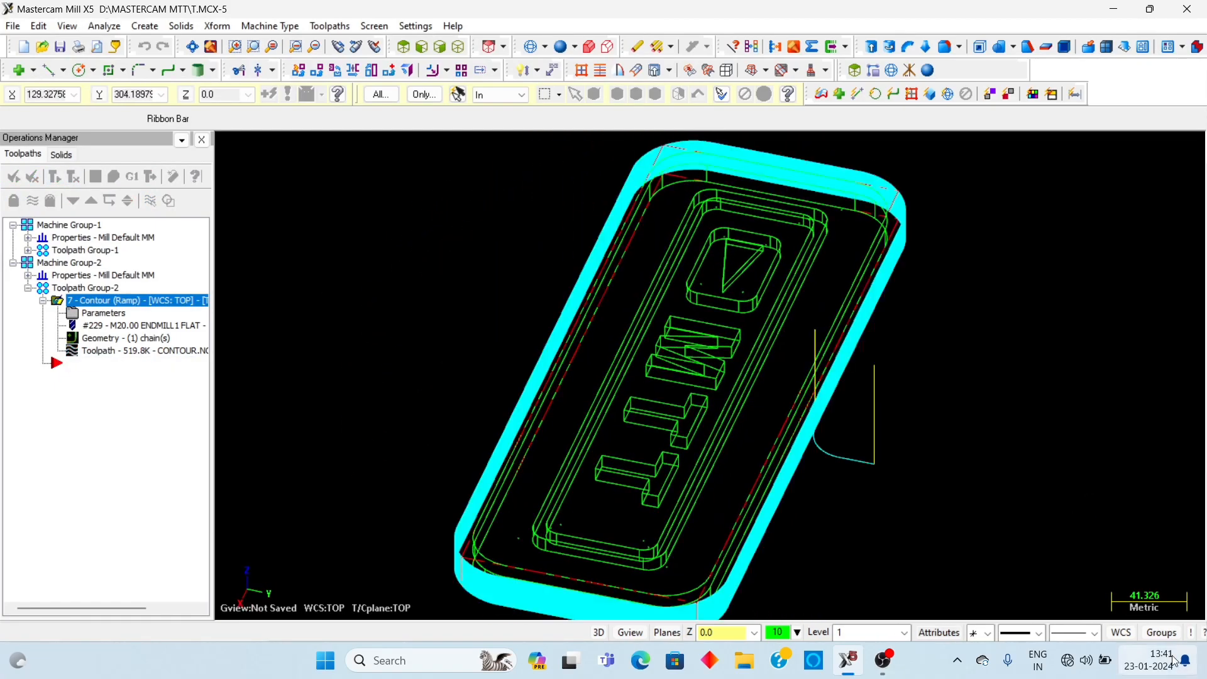
pyautogui.moveTo(885, 310); pyautogui.dragTo(427, 281, button='middle')
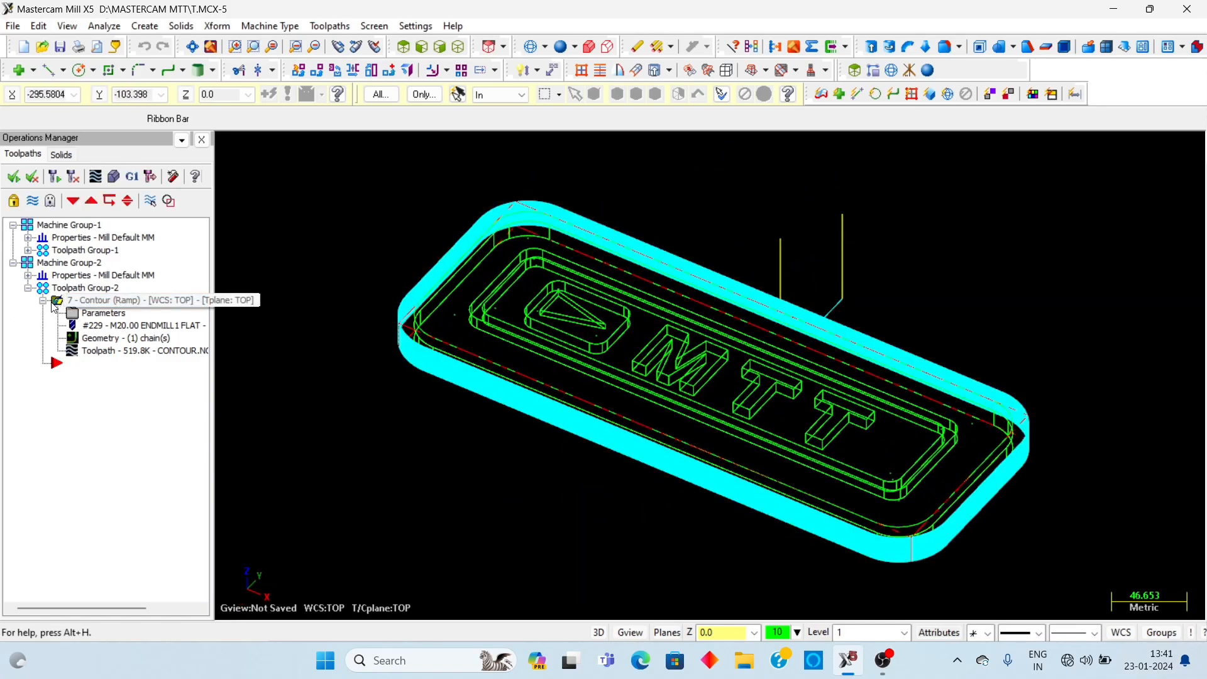
pyautogui.click(12, 225)
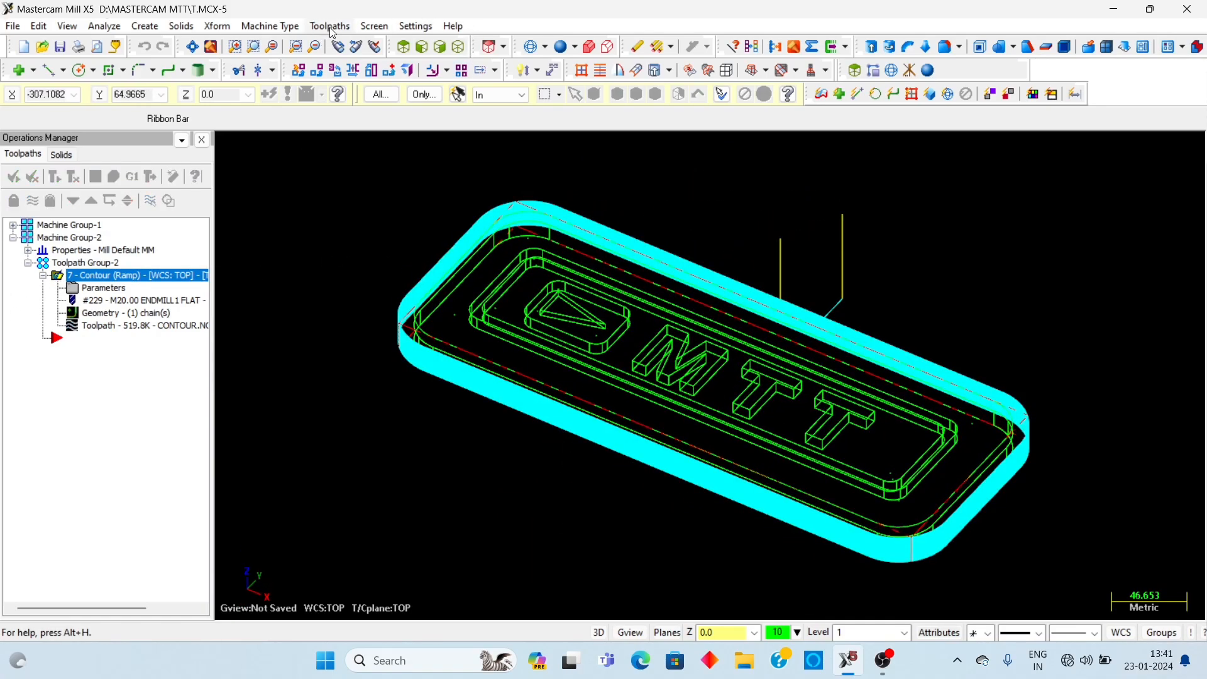
pyautogui.hotkey('alt', '1')
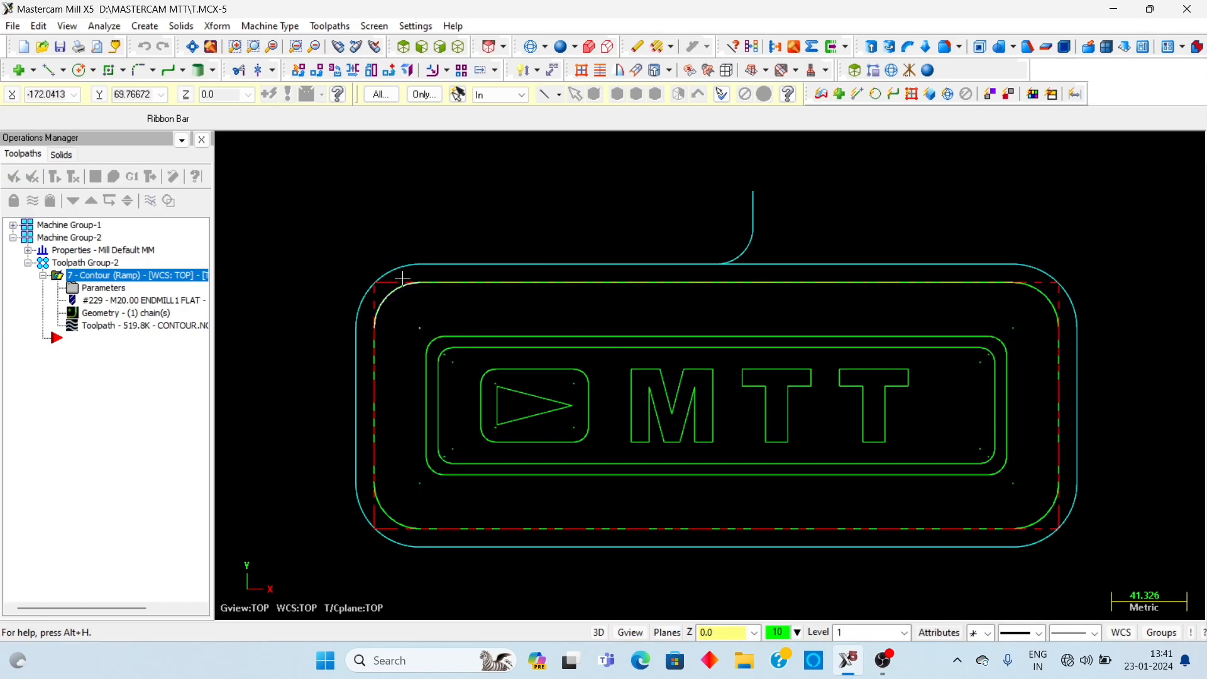
pyautogui.moveTo(502, 401); pyautogui.dragTo(550, 308, button='middle')
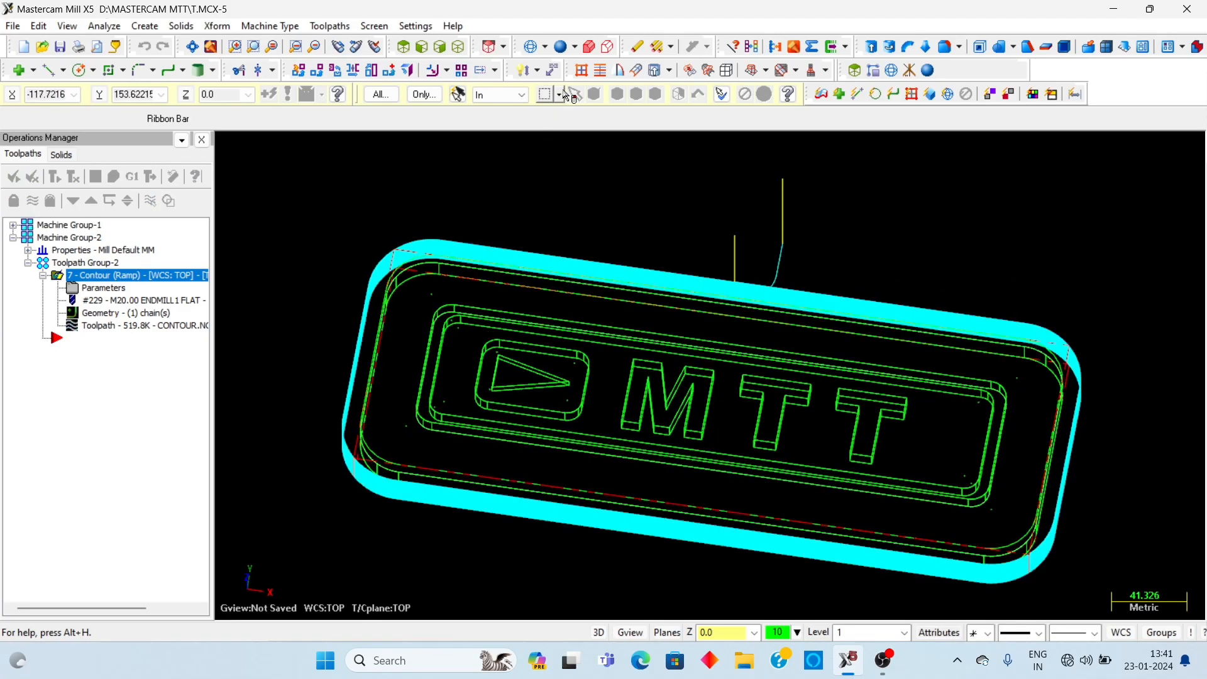
# - Shade the solid plate and hide the ramped contour toolpath's display
pyautogui.click(561, 47)
pyautogui.moveTo(535, 469)
pyautogui.mouseDown(button='middle')
pyautogui.moveTo(579, 365)
pyautogui.moveTo(562, 371)
pyautogui.mouseUp(button='middle')
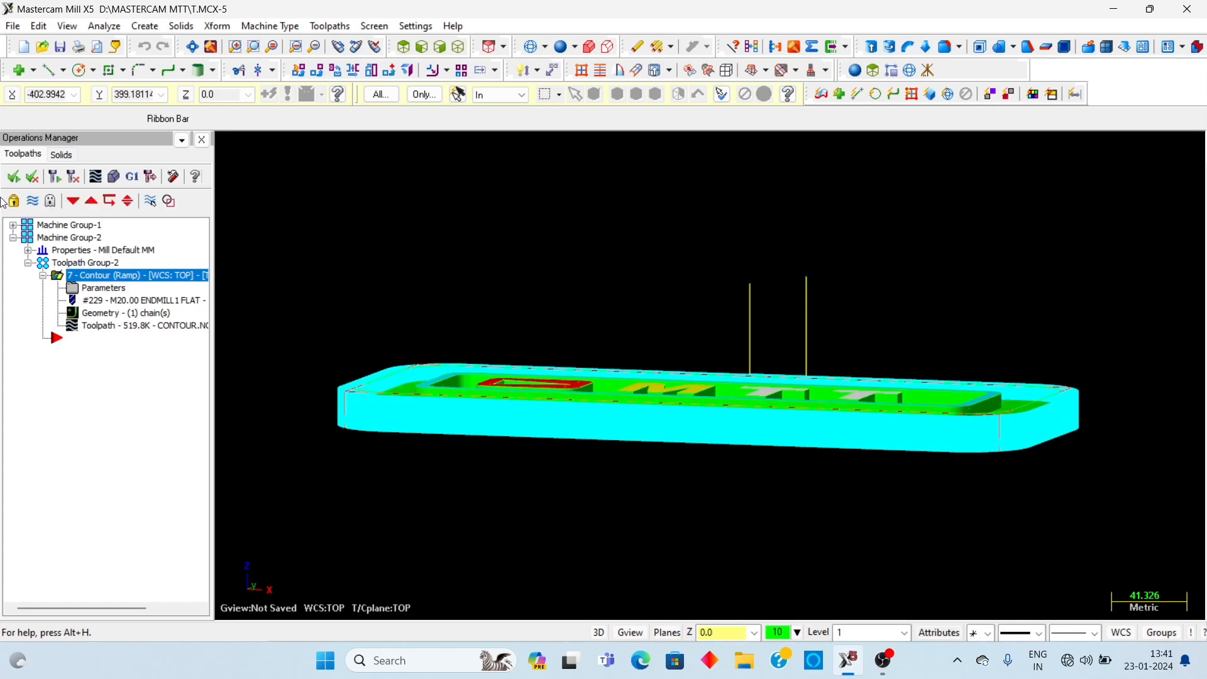
pyautogui.click(34, 202)
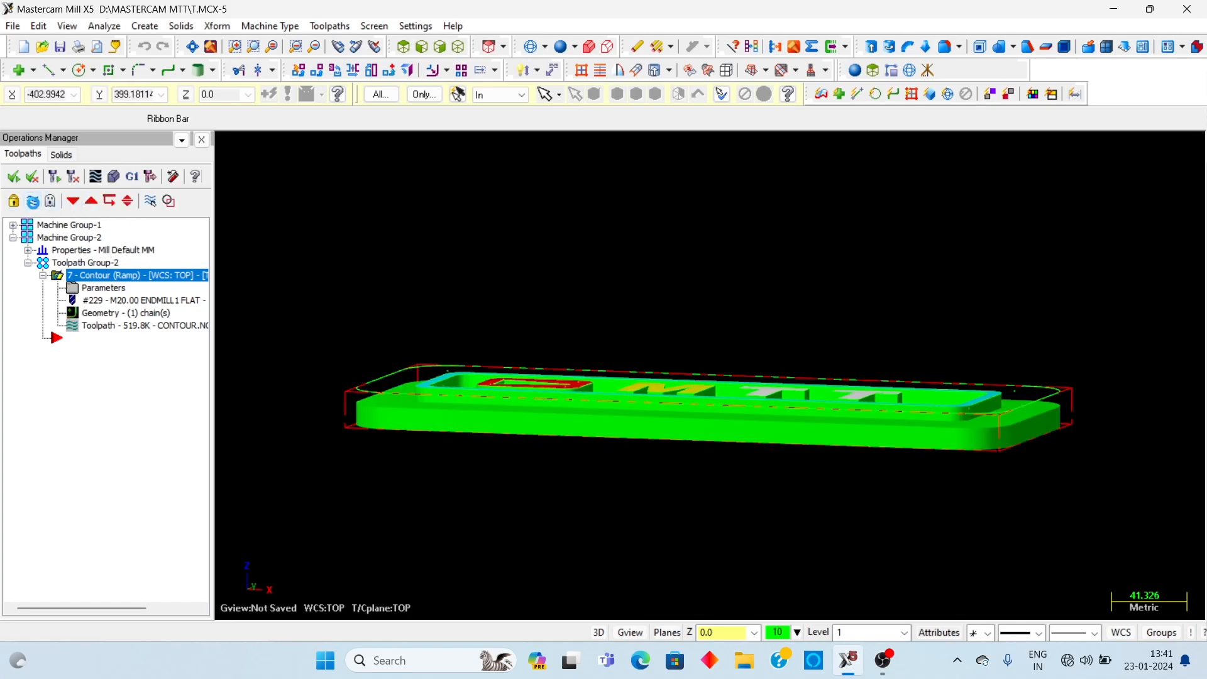
pyautogui.moveTo(470, 311); pyautogui.dragTo(361, 399, button='middle')
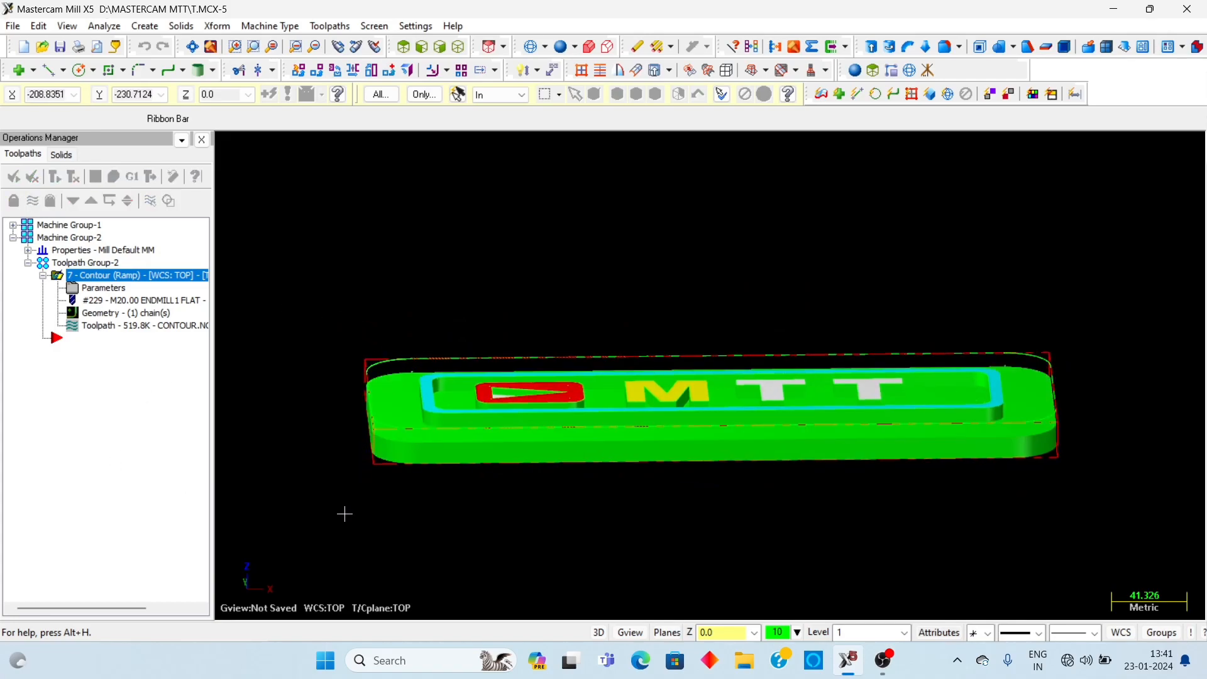
# - Start a 2D High Speed toolpath, chaining the plate's outer profile and the border's outer profile in the same direction
pyautogui.hotkey('alt', '1')
pyautogui.click(533, 47)
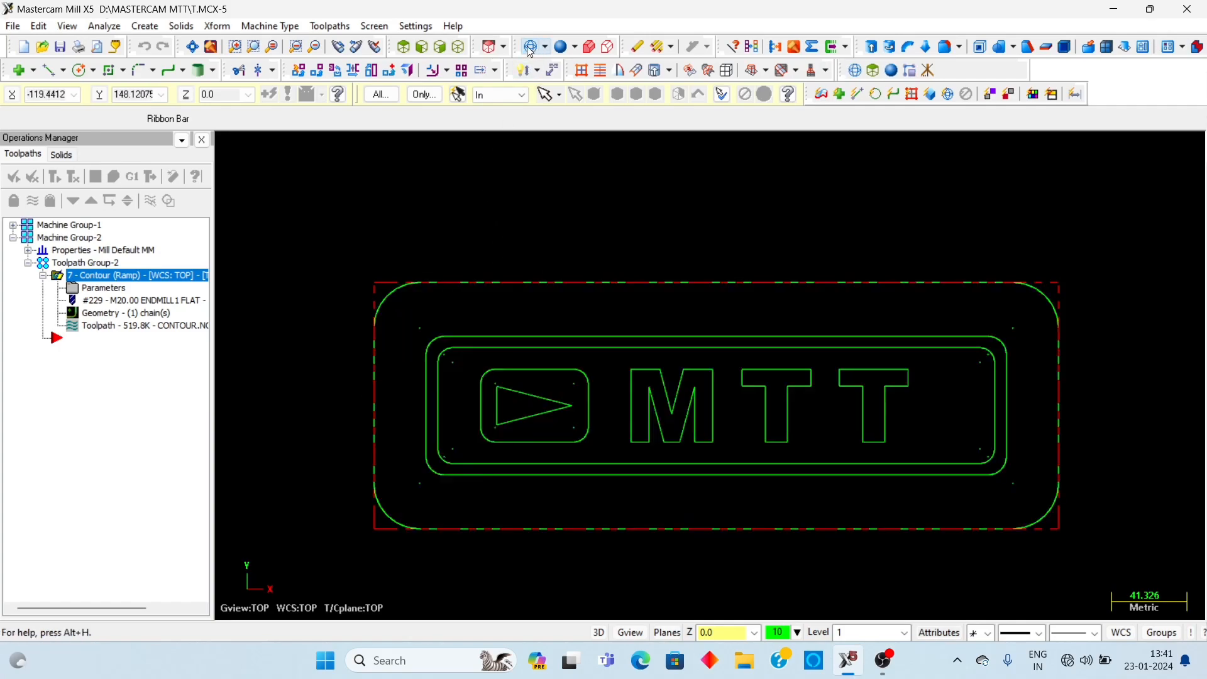
pyautogui.click(330, 25)
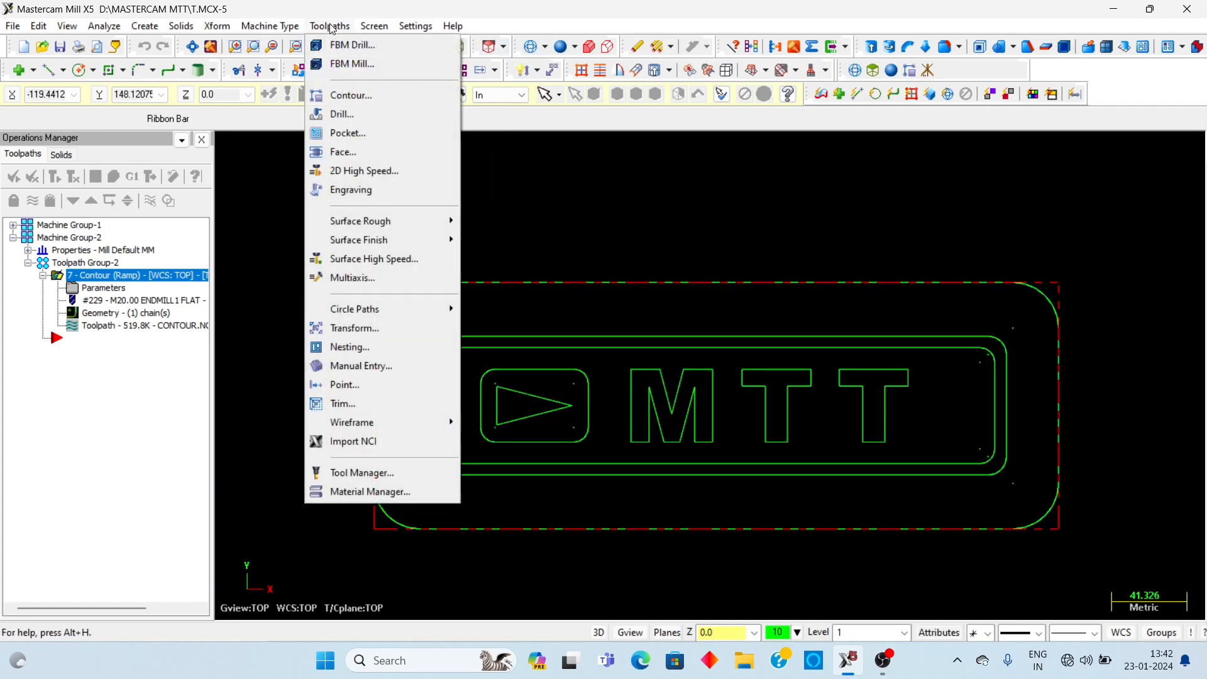
pyautogui.click(346, 173)
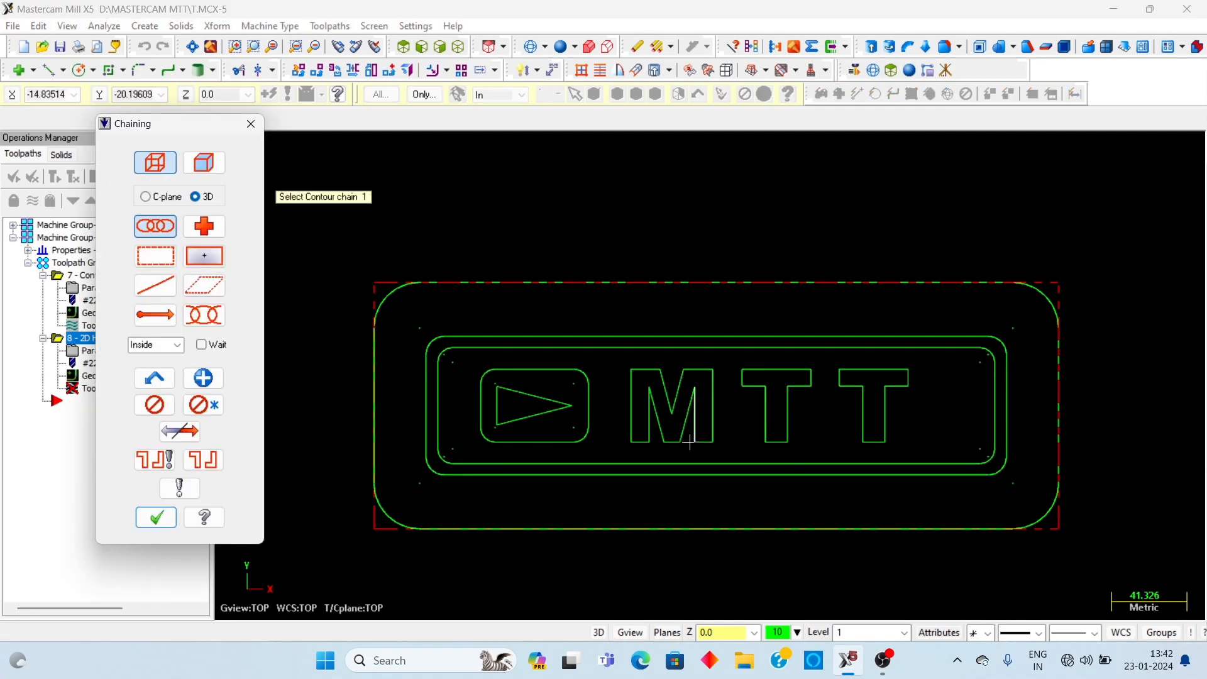
pyautogui.click(396, 285)
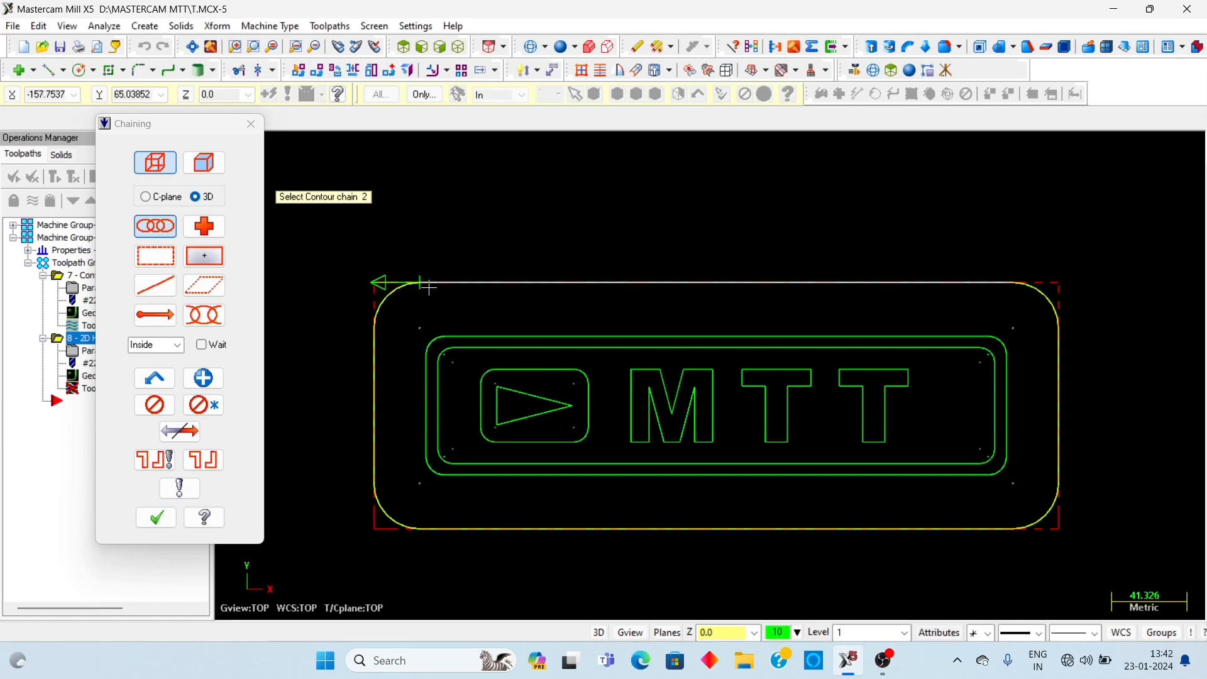
pyautogui.click(460, 334)
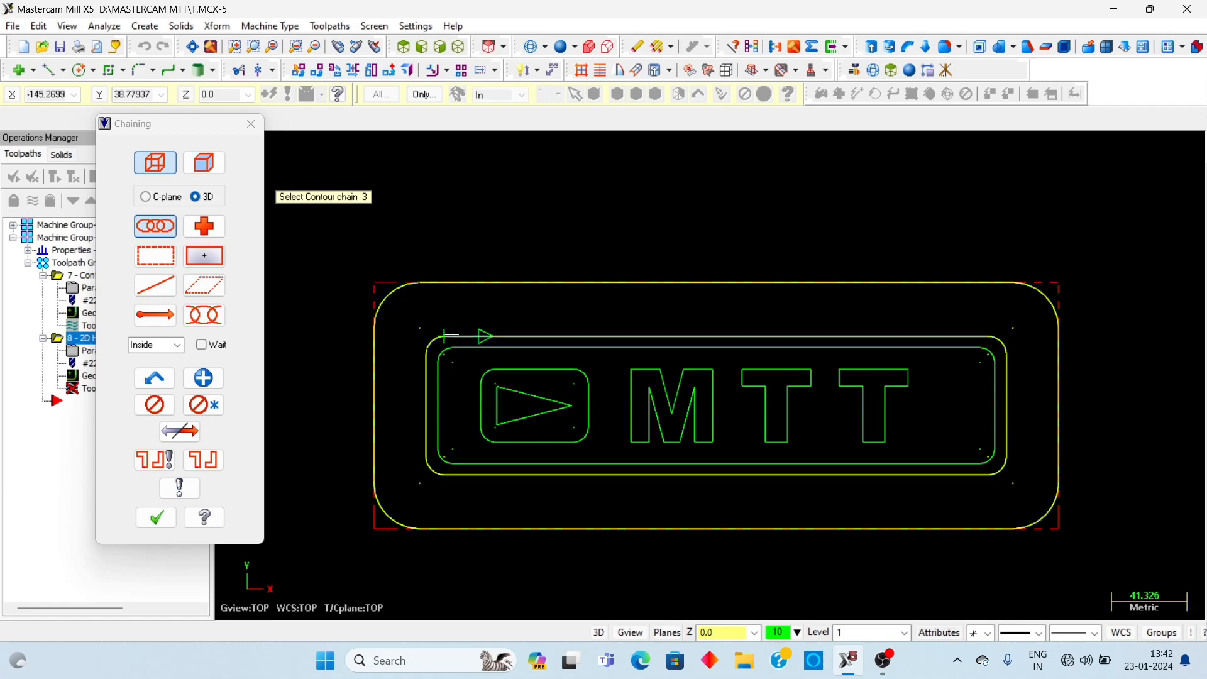
pyautogui.click(190, 435)
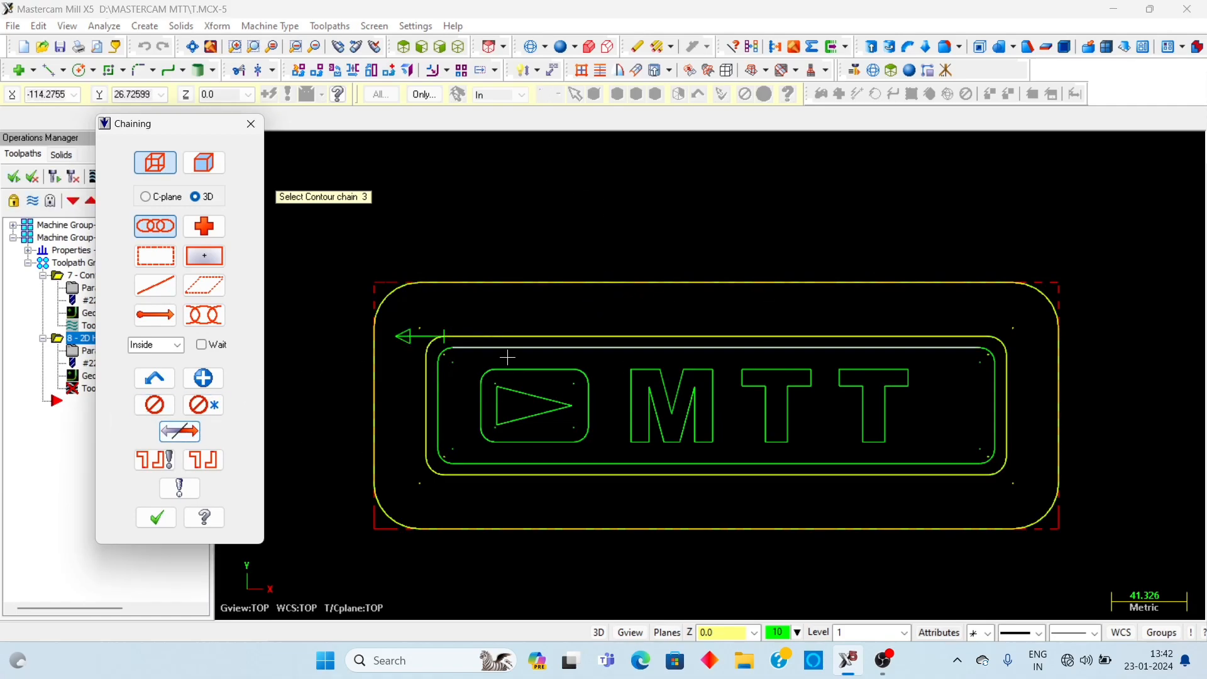
pyautogui.click(156, 518)
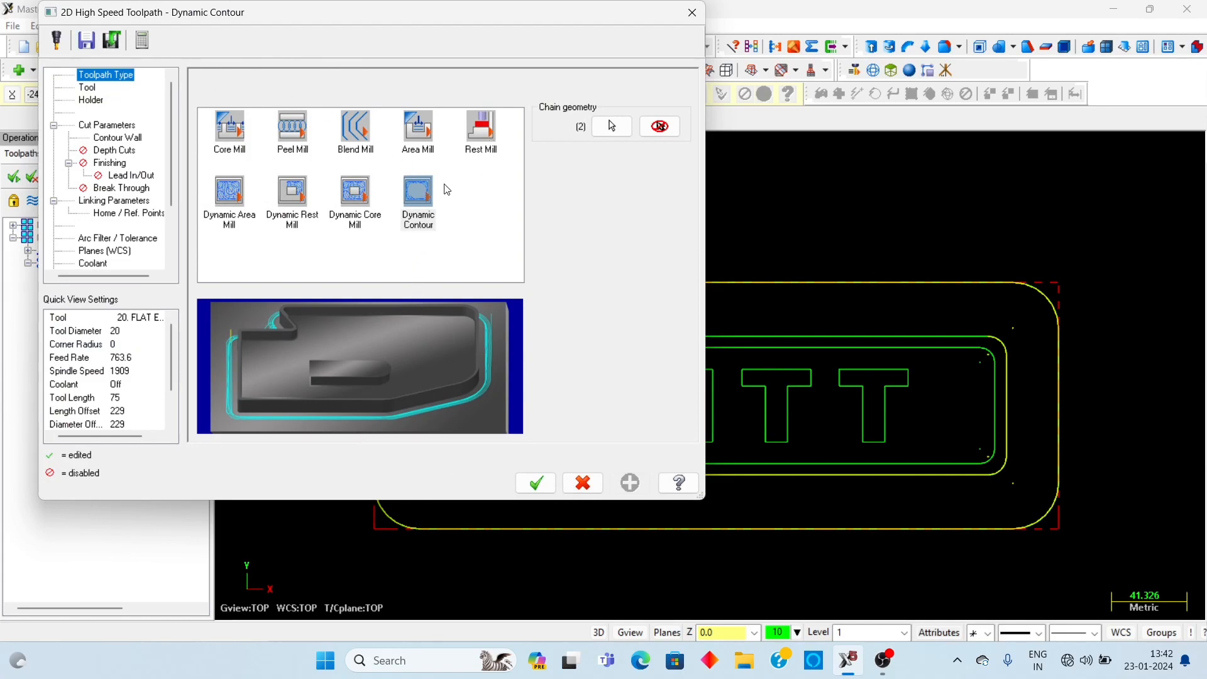
# - Compare the Core Mill and Dynamic Core Mill toolpath types and choose Dynamic Core Mill
pyautogui.click(232, 138)
pyautogui.click(359, 204)
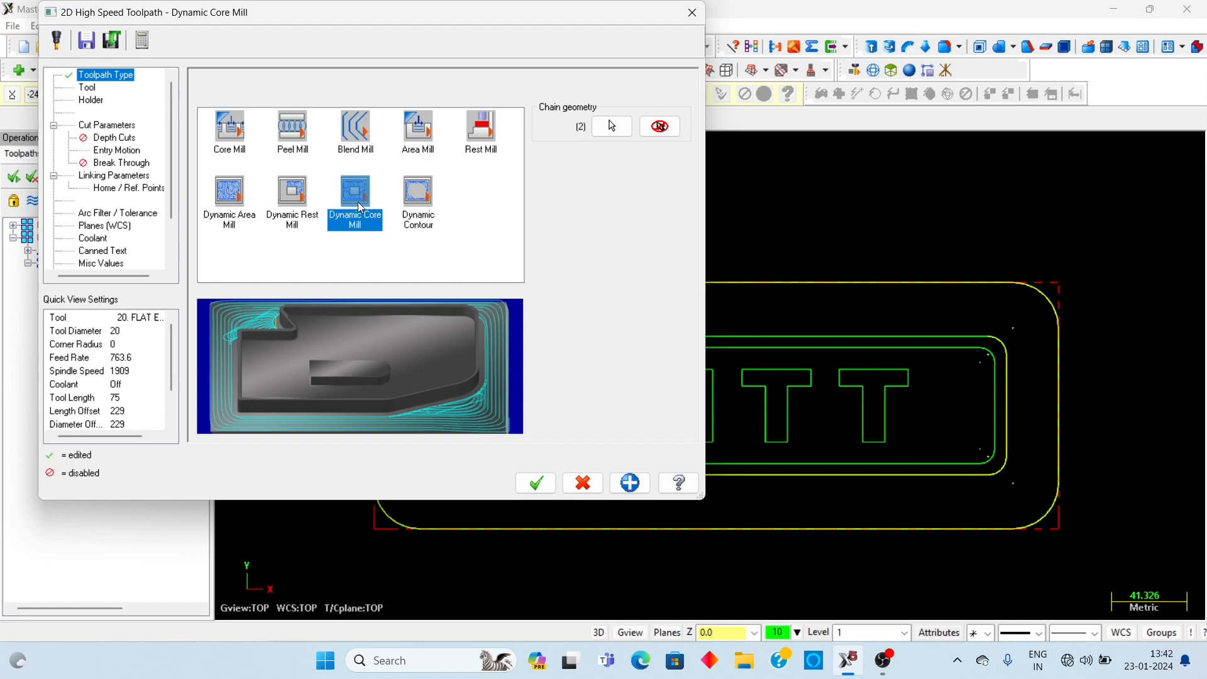
pyautogui.click(232, 138)
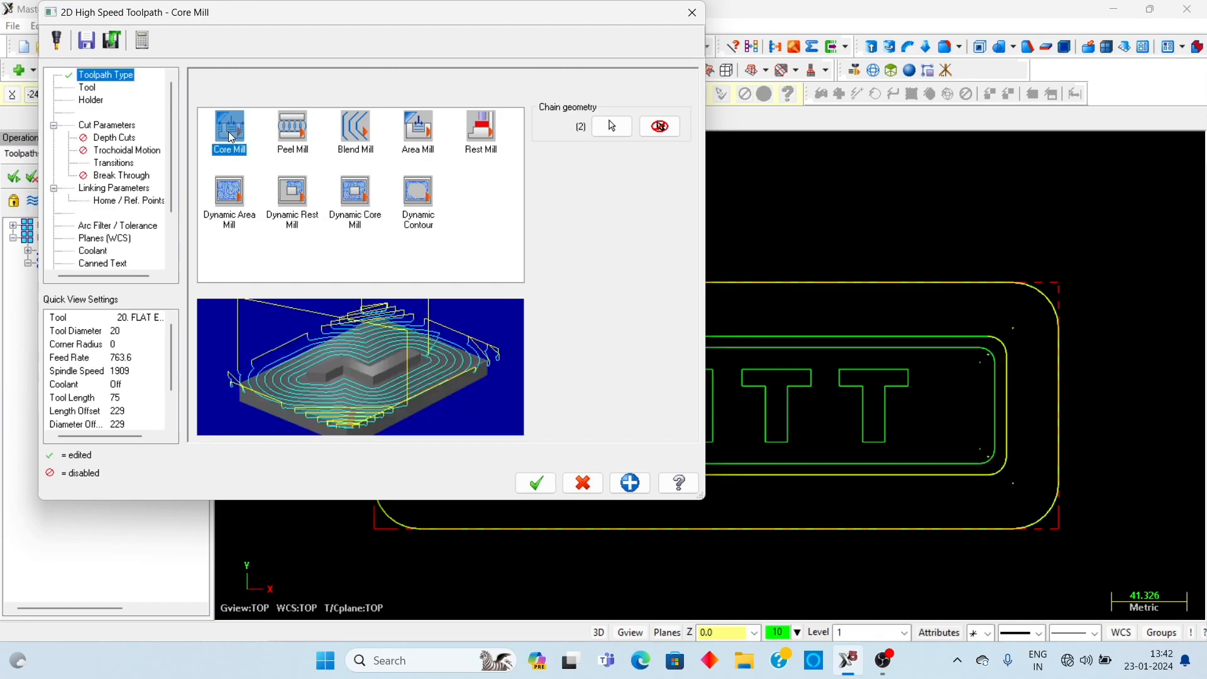
pyautogui.click(356, 201)
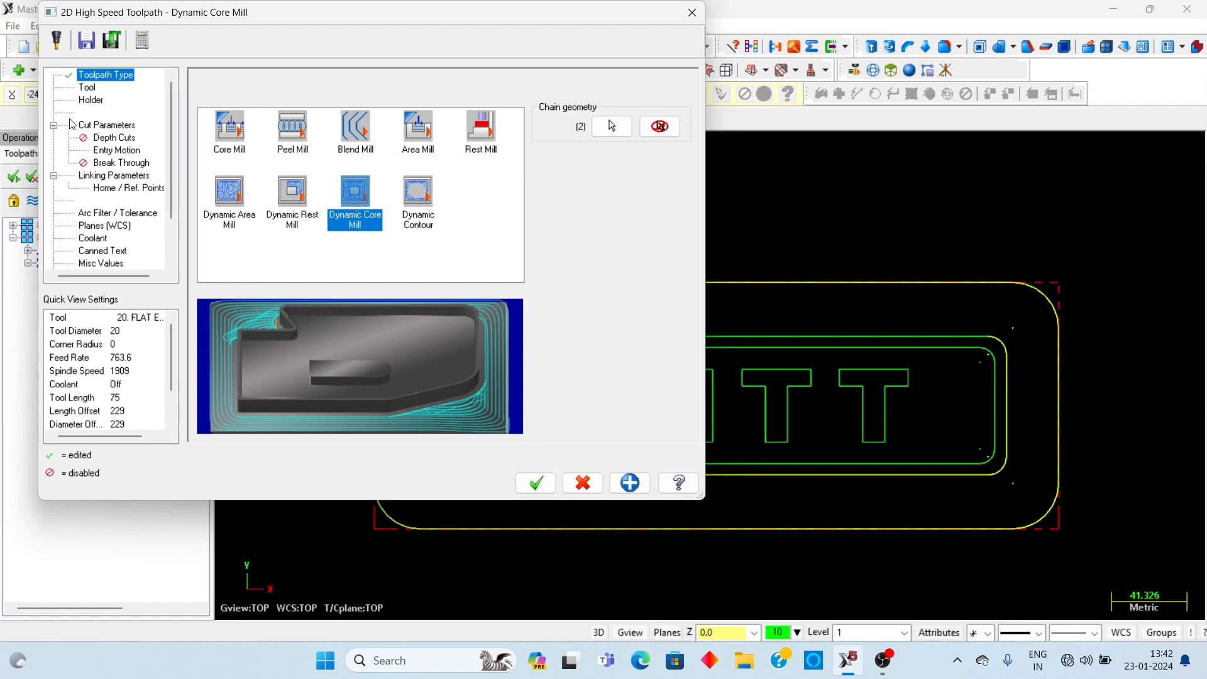
# - Select tool 225, the 16 mm flat endmill, from the tool library for the toolpath
pyautogui.click(88, 88)
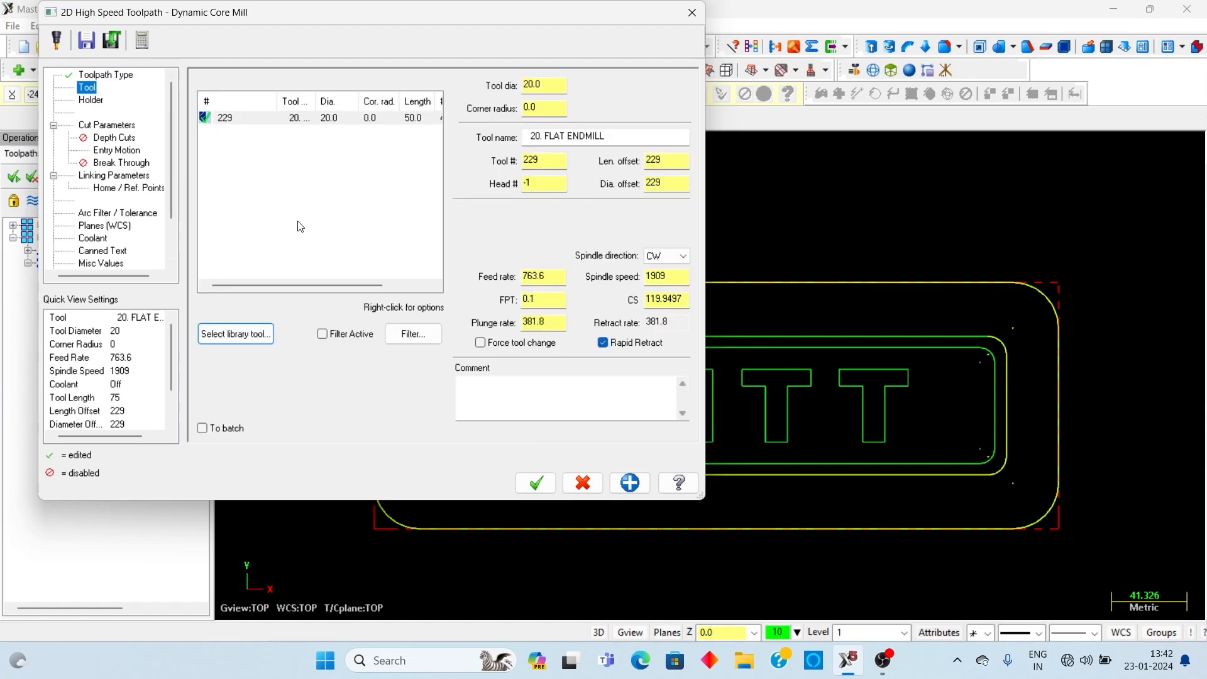
pyautogui.click(236, 332)
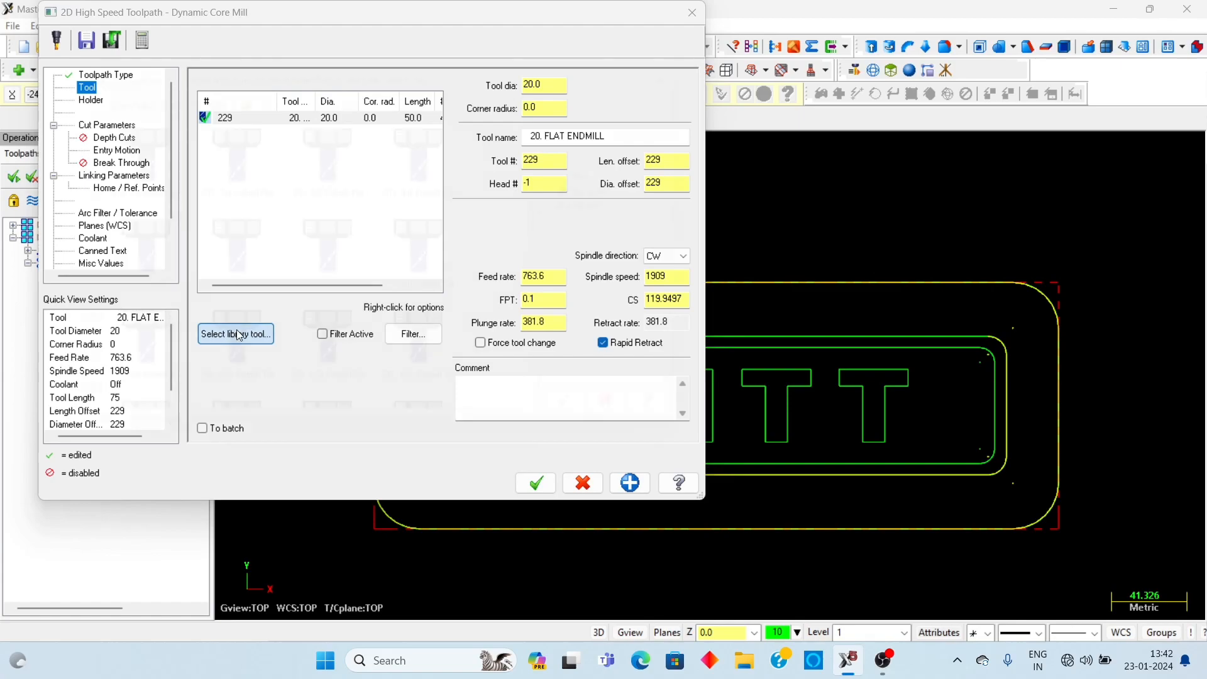
pyautogui.scroll(-3, 455, 347)
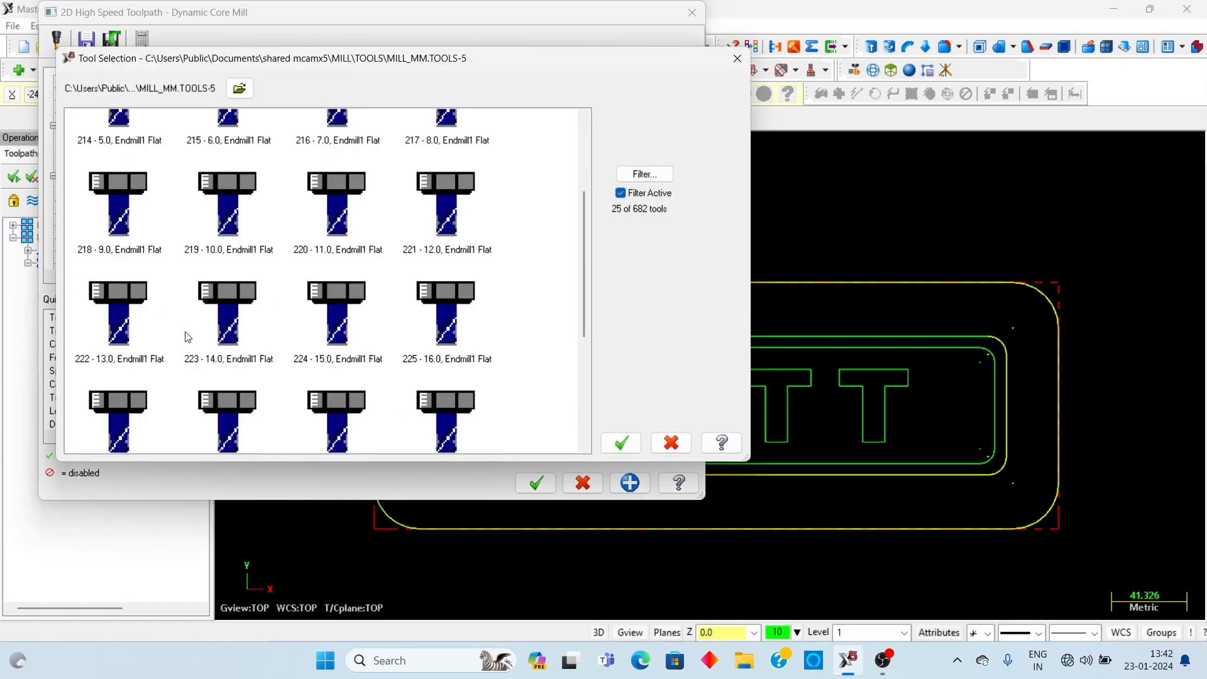
pyautogui.click(441, 315)
pyautogui.click(622, 444)
# - Set the 16 mm endmill's feed rate to 1500, spindle speed to 2400 and plunge rate to 150
pyautogui.doubleClick(564, 280)
pyautogui.write('1500')
pyautogui.press('Return')
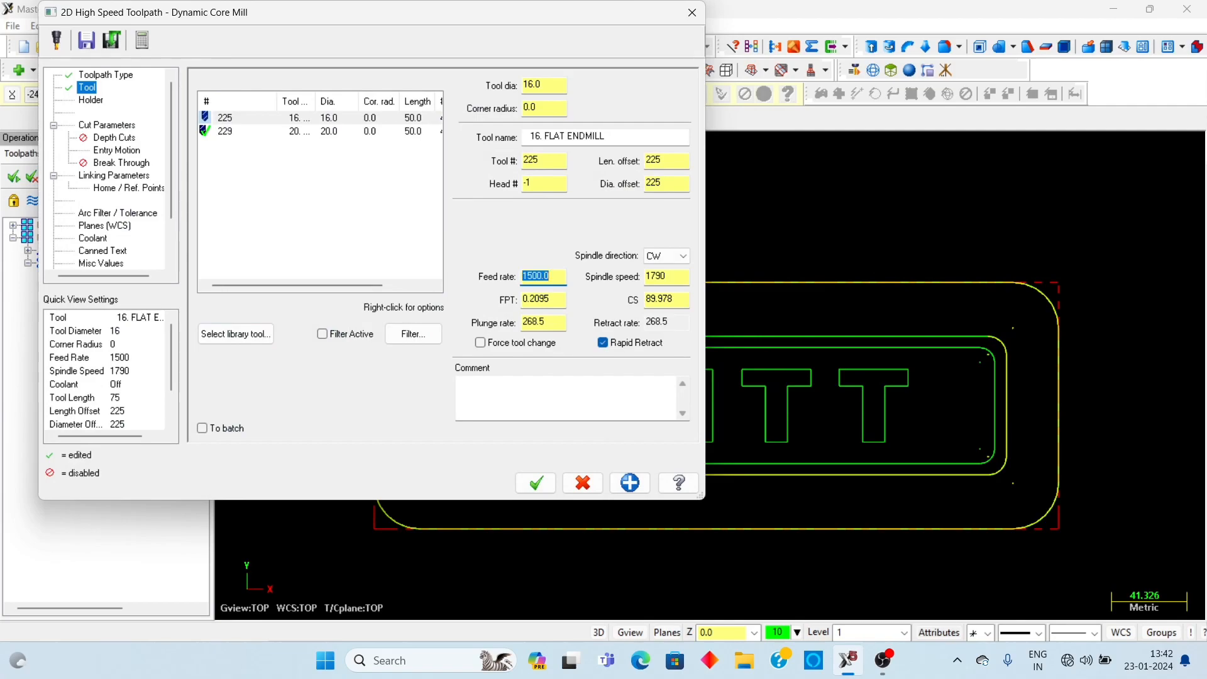
pyautogui.doubleClick(677, 277)
pyautogui.write('2400')
pyautogui.press('Return')
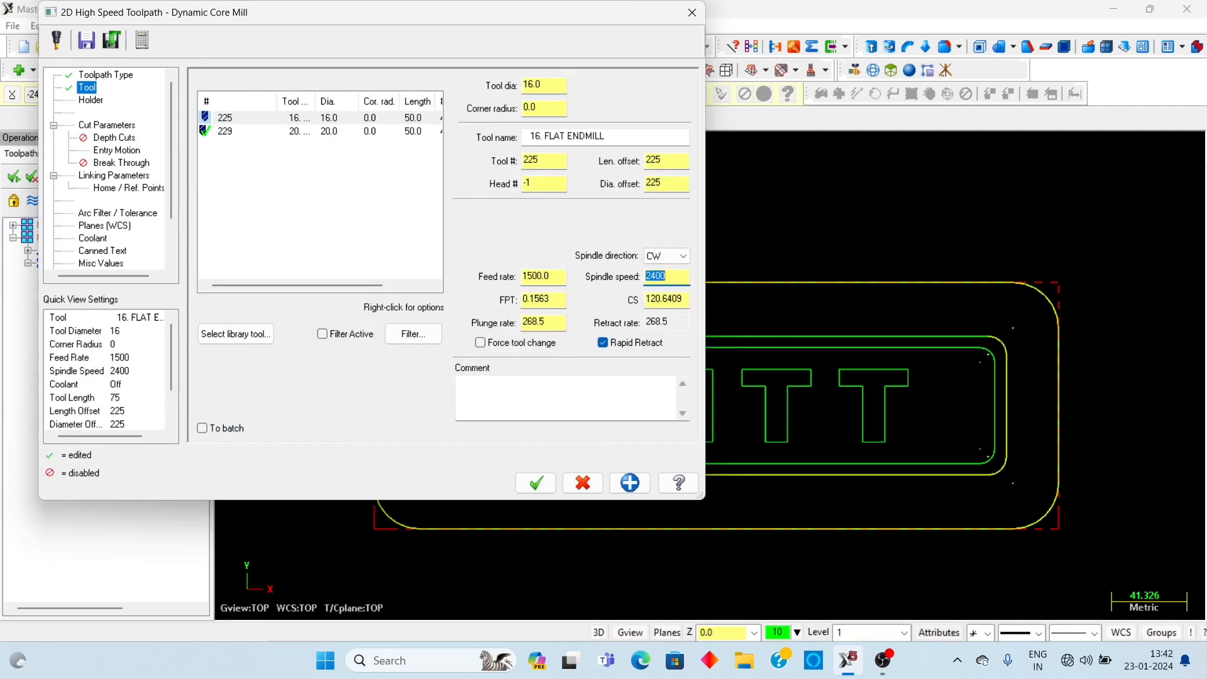
pyautogui.doubleClick(561, 323)
pyautogui.write('150')
pyautogui.press('Return')
# - Set the stock to leave on both walls and floors to 0.1 in the cut parameters
pyautogui.click(94, 126)
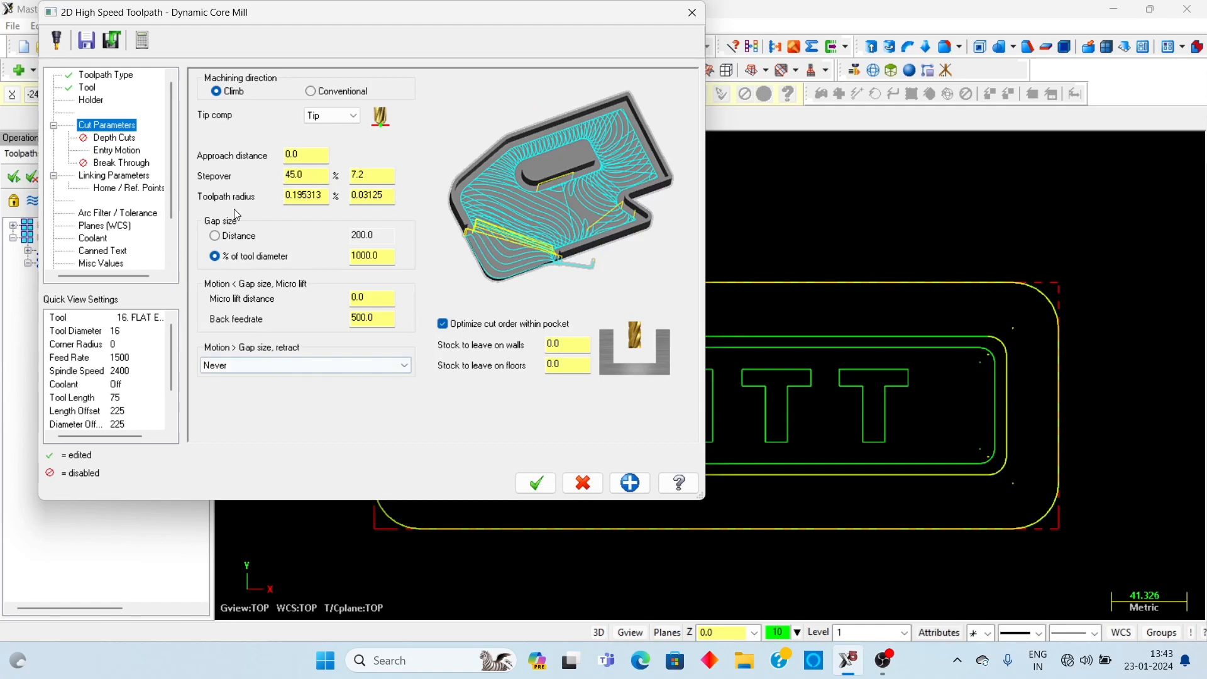
pyautogui.doubleClick(565, 344)
pyautogui.write('0.1')
pyautogui.press('Return')
pyautogui.doubleClick(564, 366)
pyautogui.write('0.1')
pyautogui.press('Return')
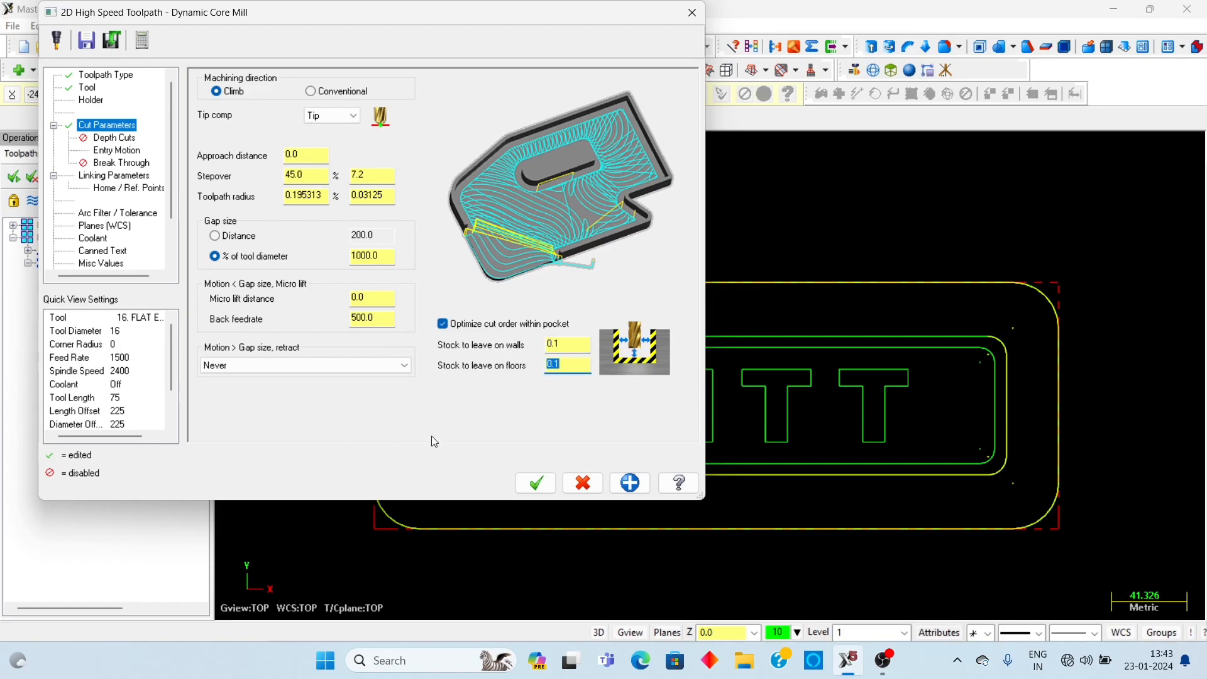
# - Enable depth cuts with a maximum rough step of 0.2
pyautogui.click(116, 140)
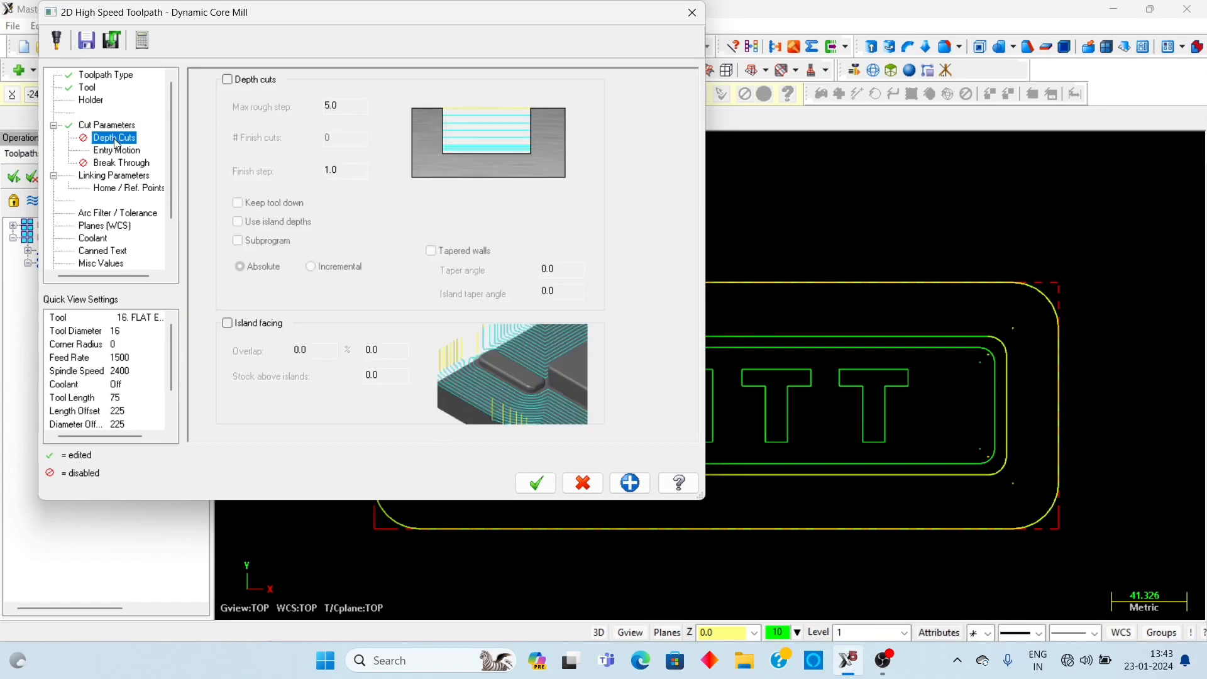
pyautogui.click(228, 80)
pyautogui.press('Tab')
pyautogui.write('.2')
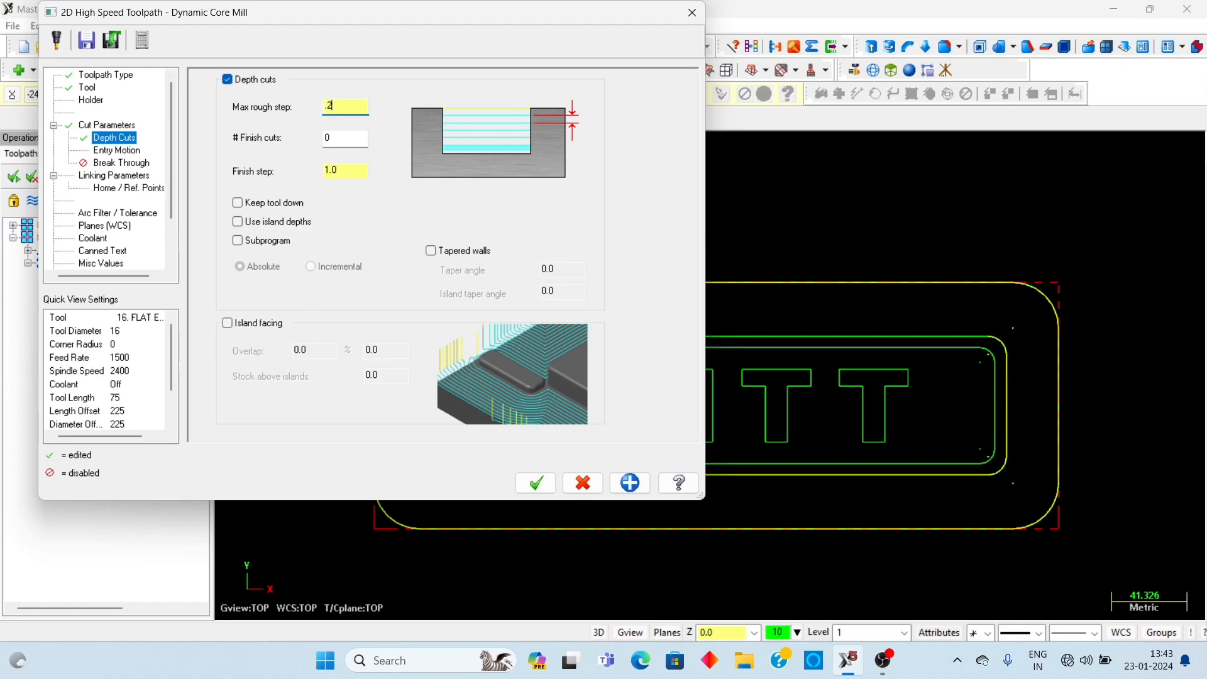
# - Set the helix entry motion to a radius of 8 and a plunge angle of 1
pyautogui.click(120, 151)
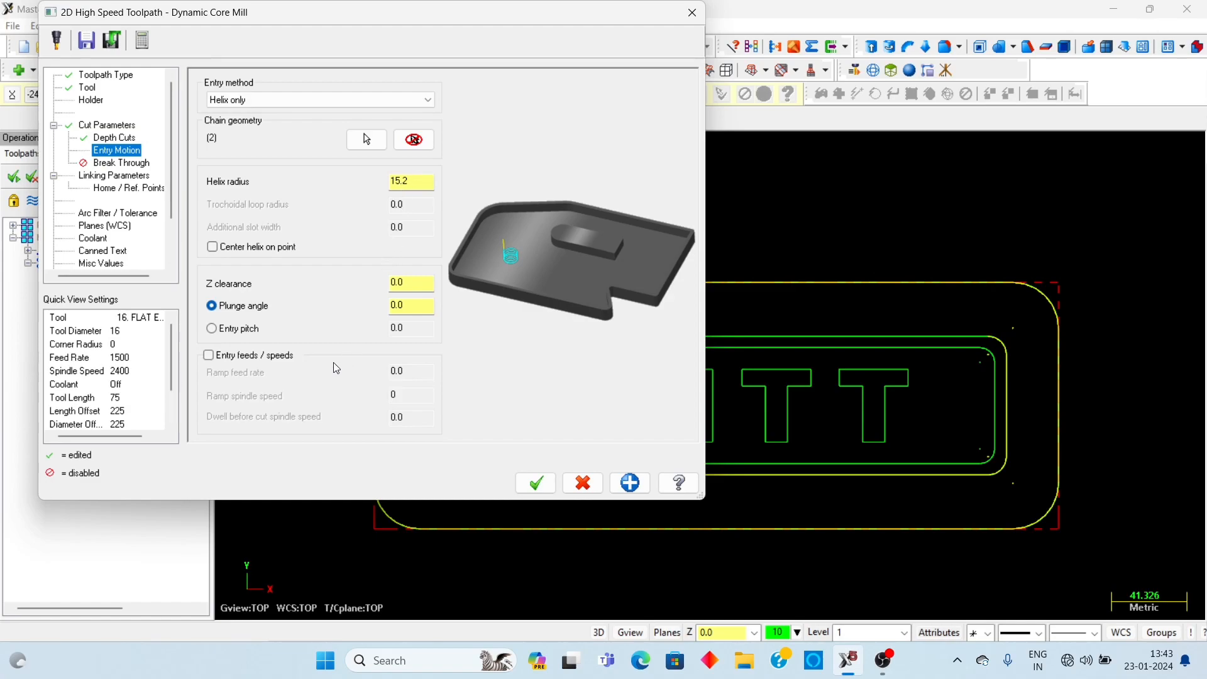
pyautogui.click(421, 183)
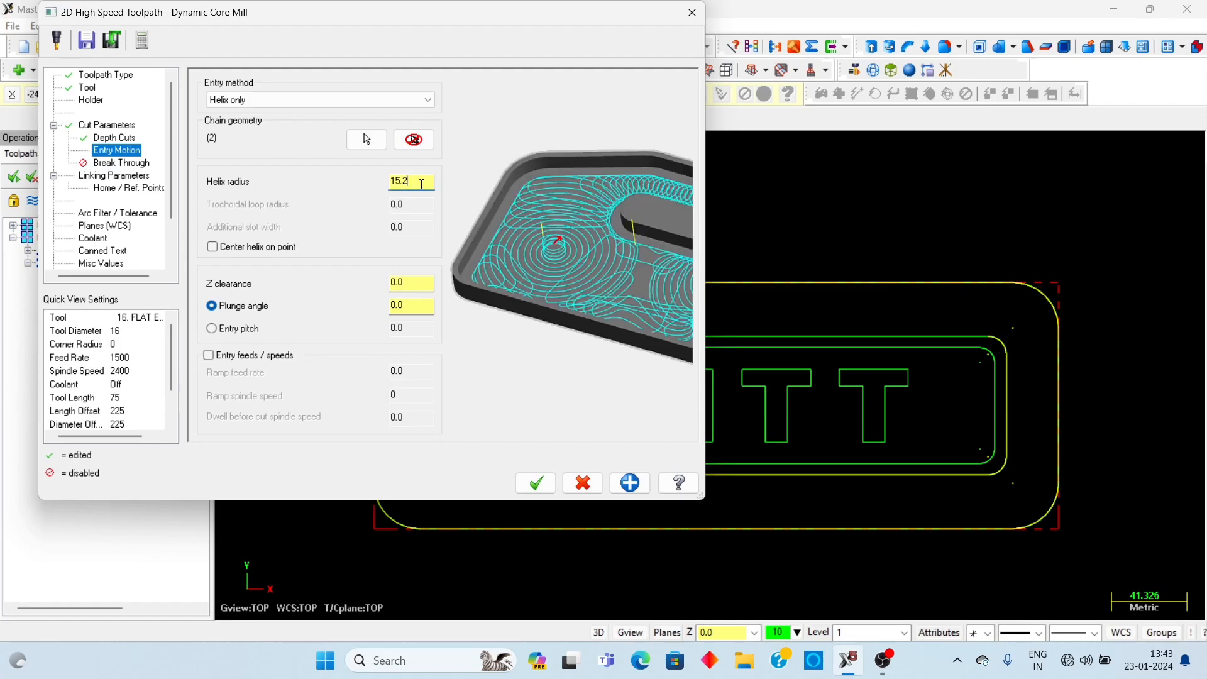
pyautogui.doubleClick(422, 182)
pyautogui.write('8')
pyautogui.press('Return')
pyautogui.click(396, 306)
pyautogui.write('1')
pyautogui.press('Return')
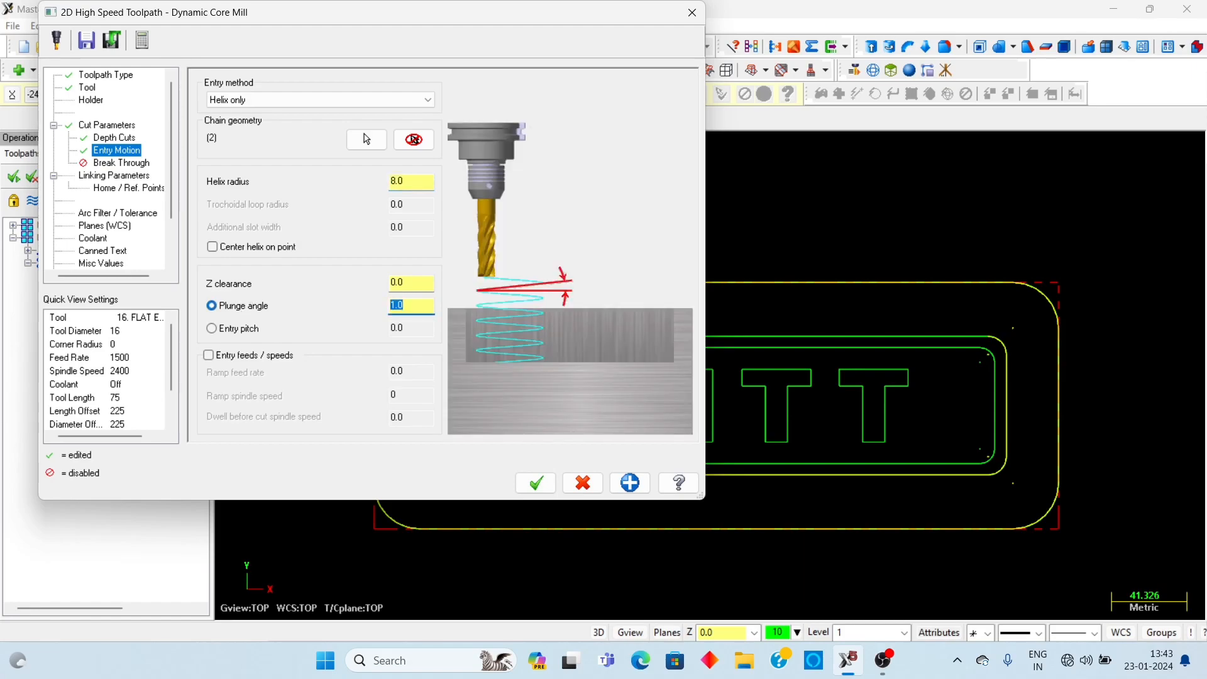
pyautogui.click(238, 328)
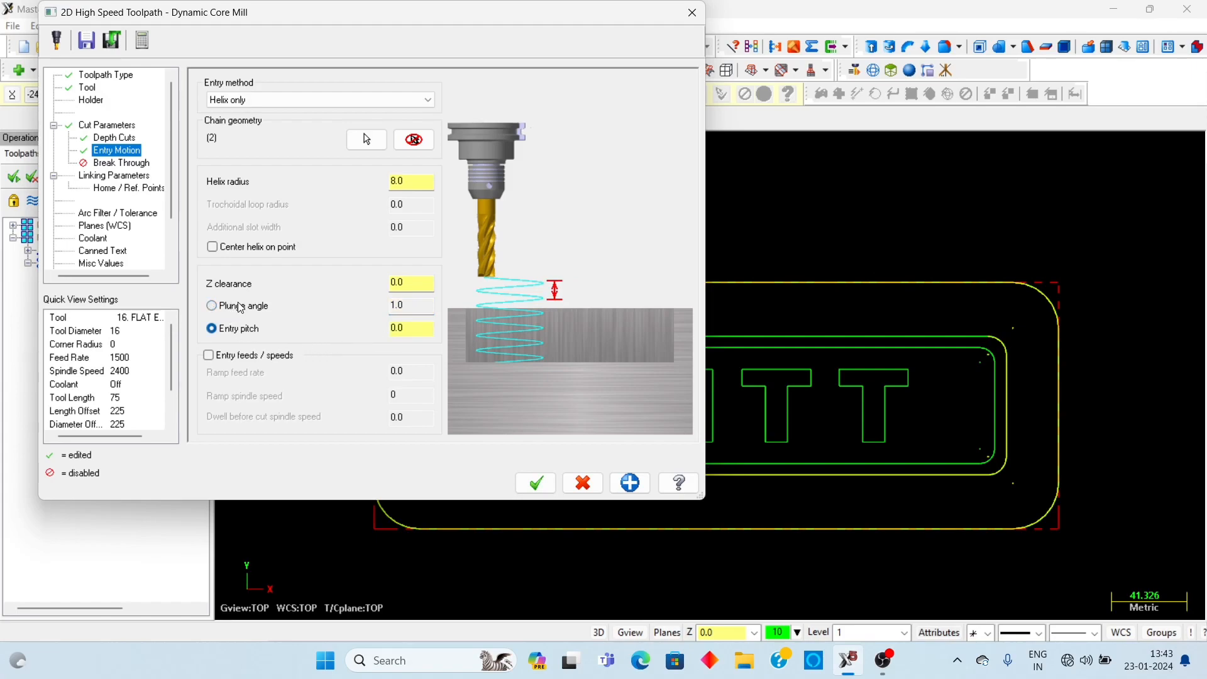
pyautogui.click(212, 306)
pyautogui.click(420, 307)
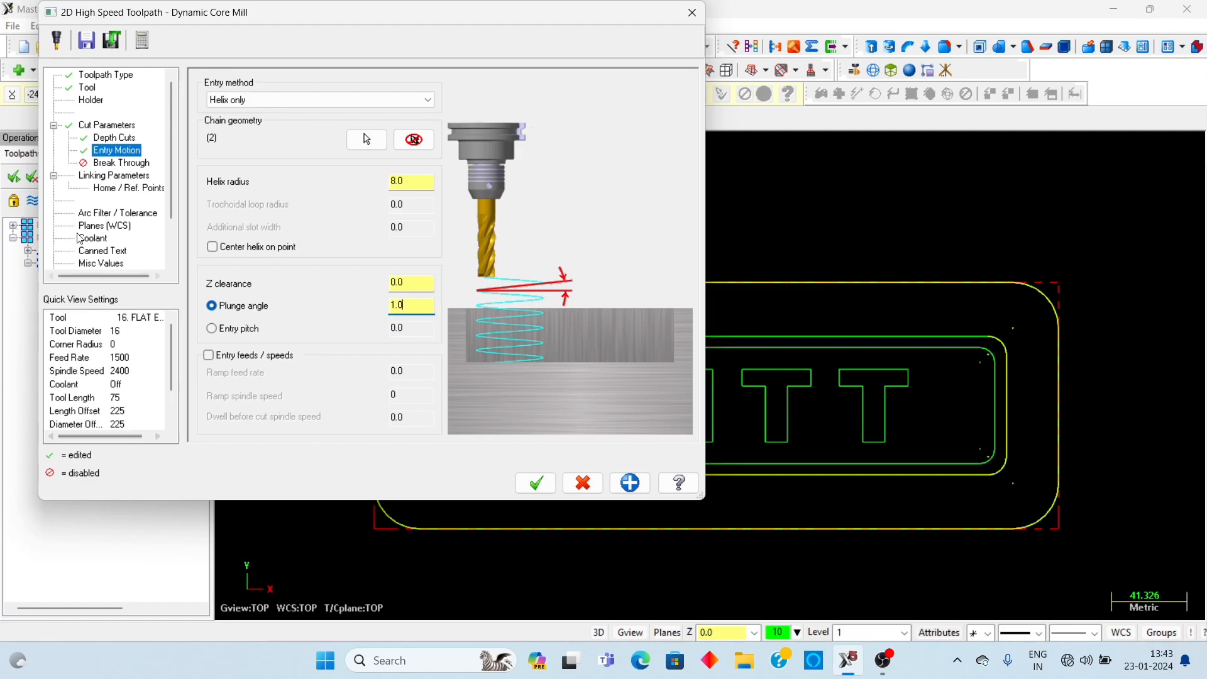
pyautogui.click(209, 355)
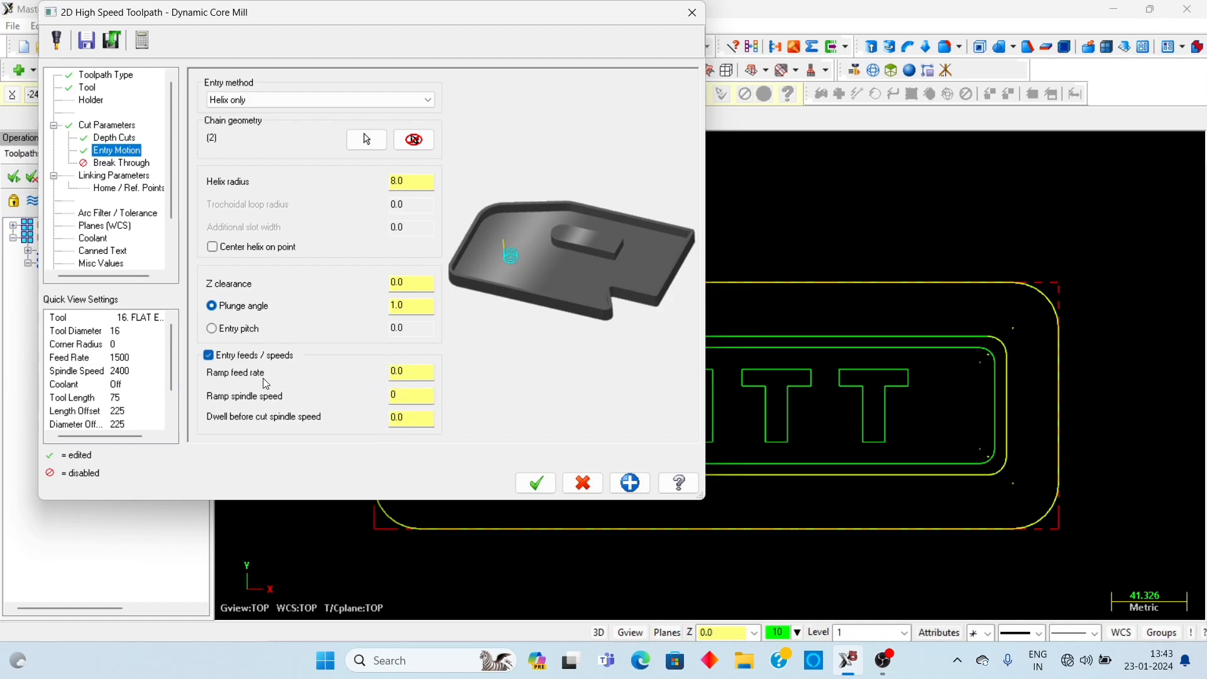
pyautogui.click(209, 355)
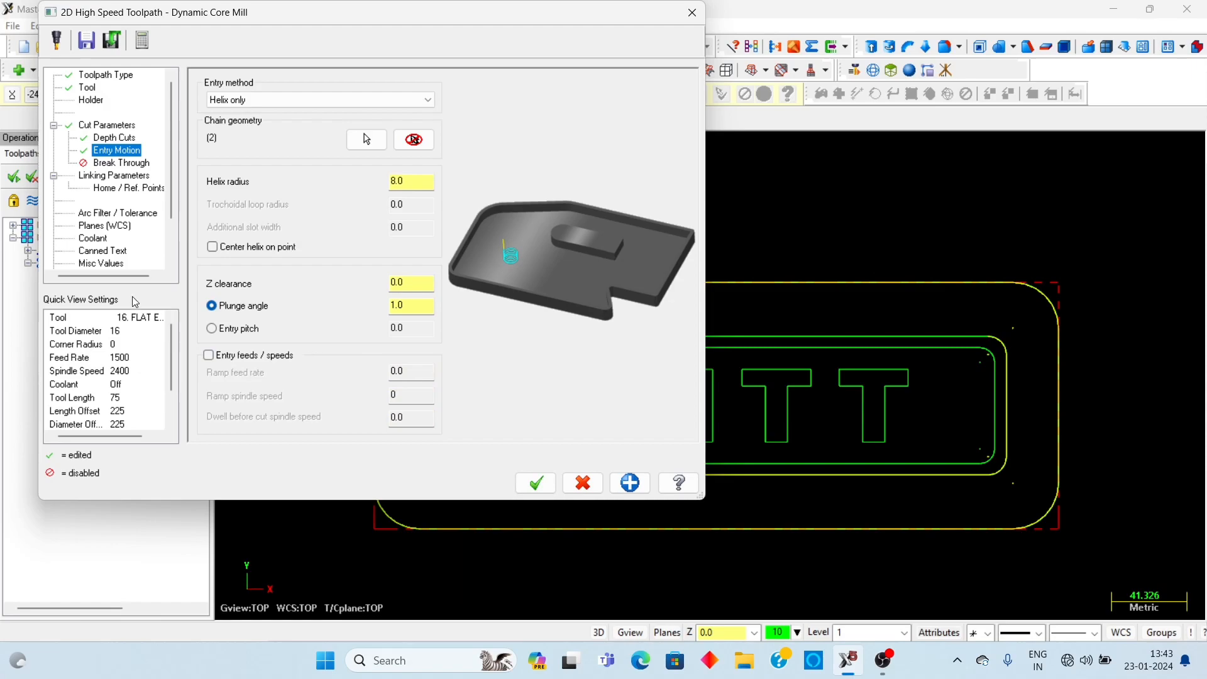
# - Enable the 50.0 absolute clearance and set the incremental retract to 5.0 and feed plane to 0.5 in the linking parameters
pyautogui.click(114, 177)
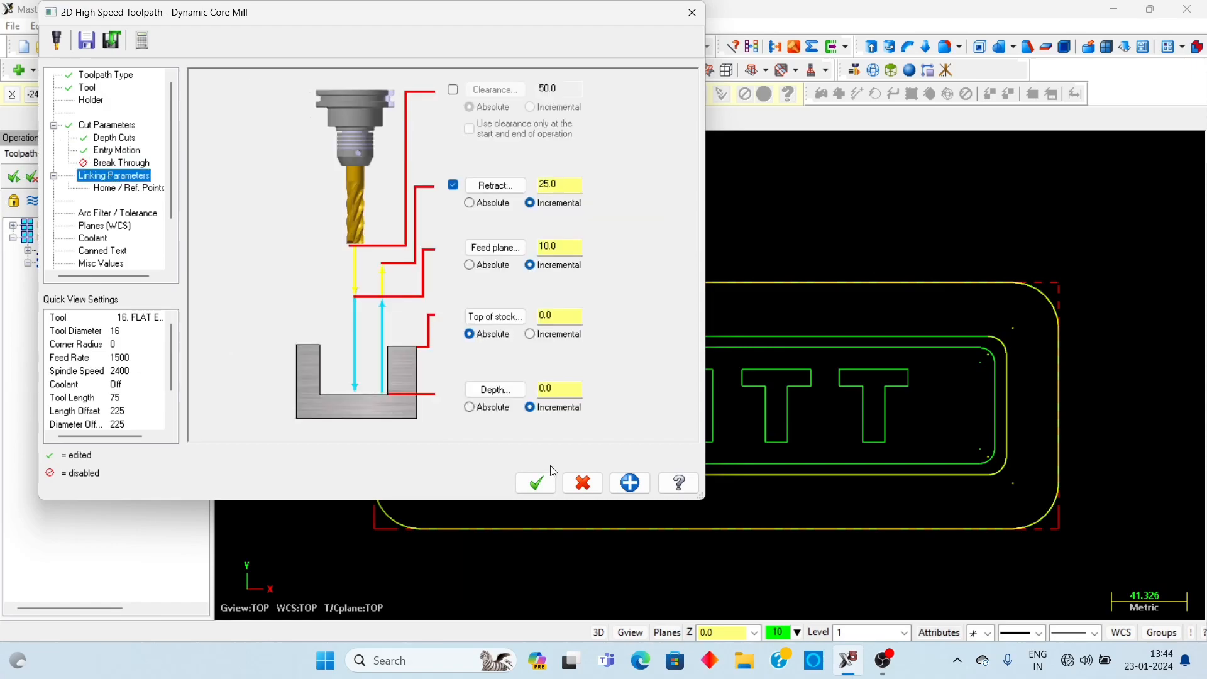
pyautogui.click(453, 90)
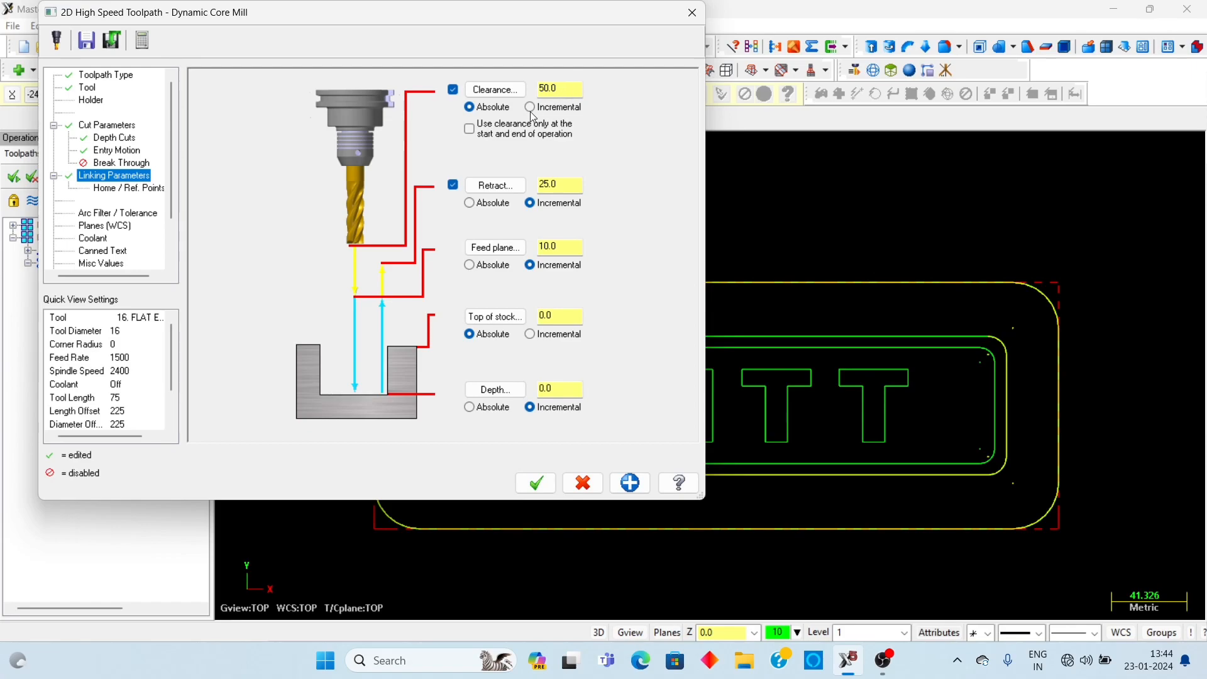
pyautogui.doubleClick(567, 191)
pyautogui.write('5.0')
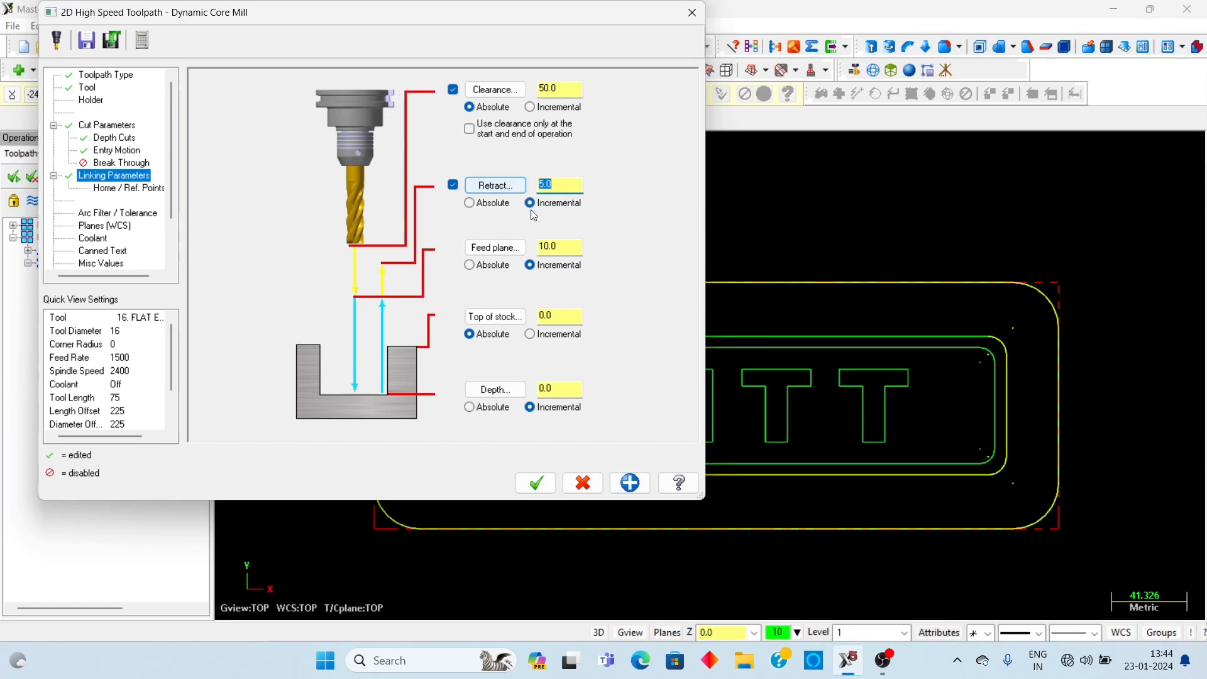
pyautogui.press('Tab')
pyautogui.press('Tab')
pyautogui.write('.5')
pyautogui.press('Return')
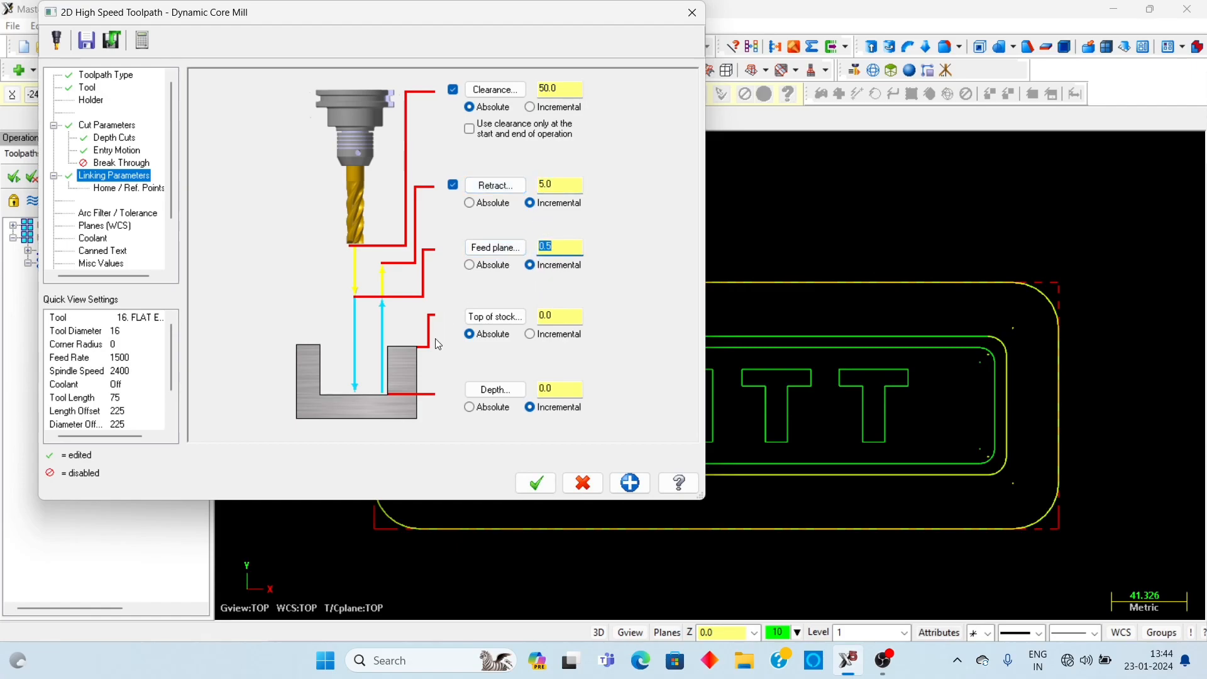
# - Set the absolute depth to -8.0, pick that depth at the border's base on the model, and generate the toolpath
pyautogui.click(490, 409)
pyautogui.write('-8')
pyautogui.press('Return')
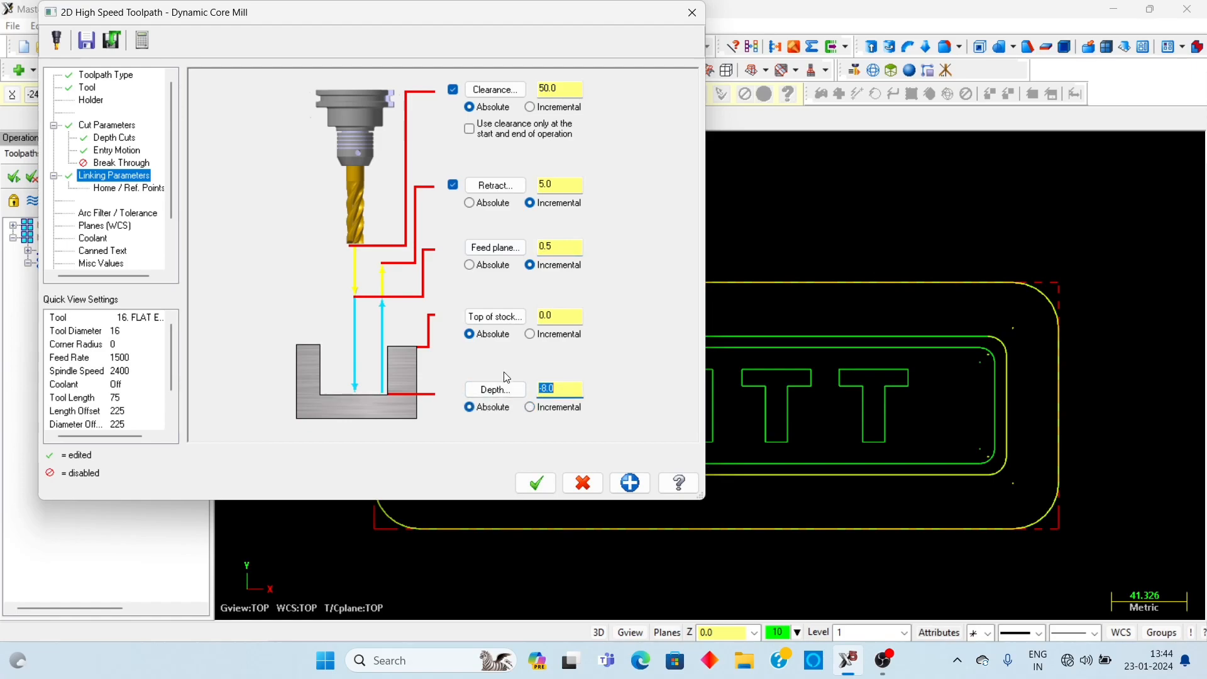
pyautogui.click(488, 395)
pyautogui.moveTo(442, 462); pyautogui.dragTo(486, 403, button='middle')
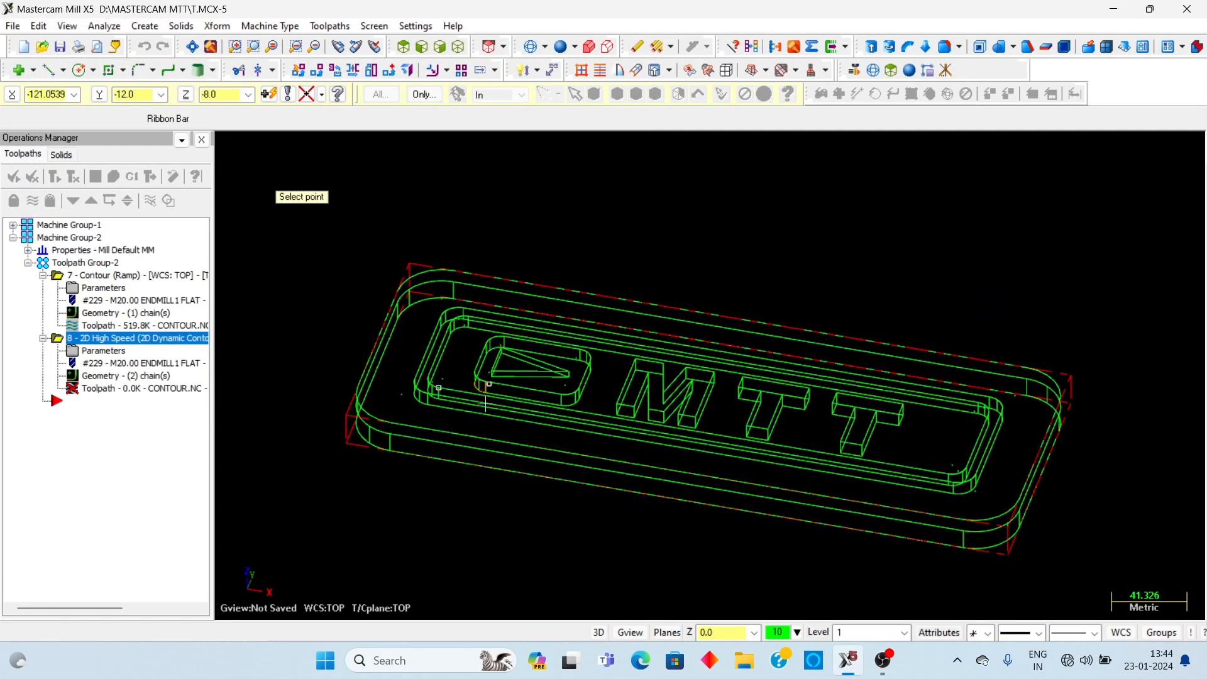
pyautogui.click(415, 400)
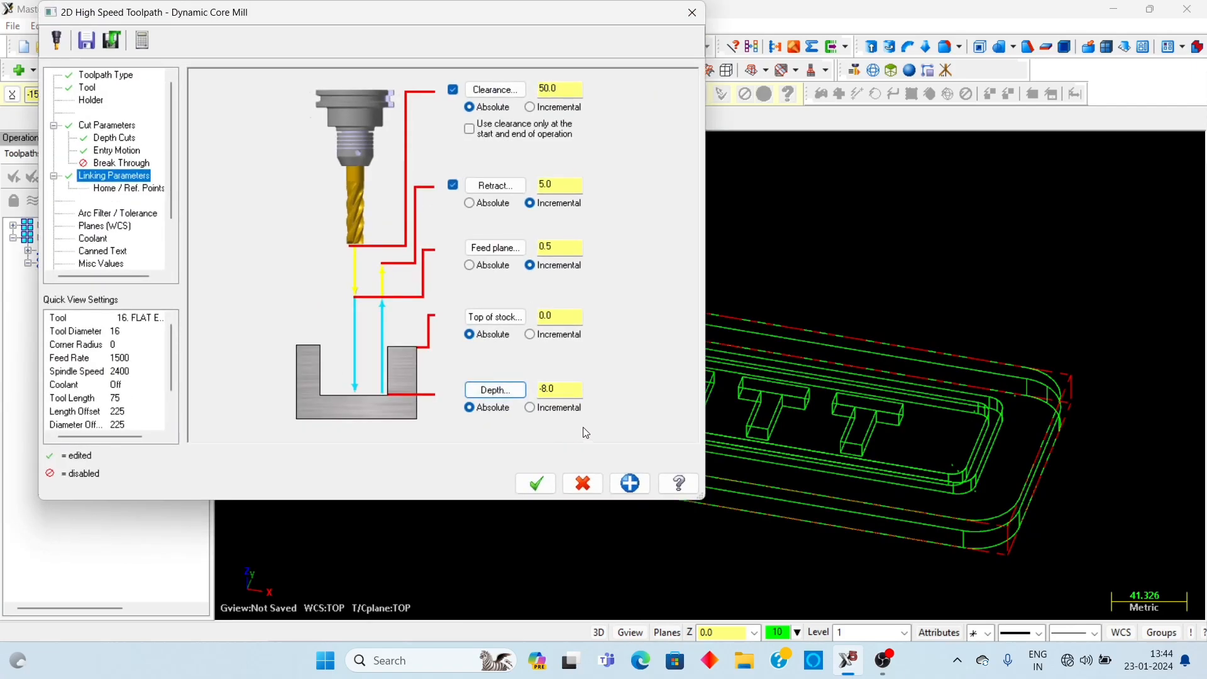
pyautogui.click(536, 484)
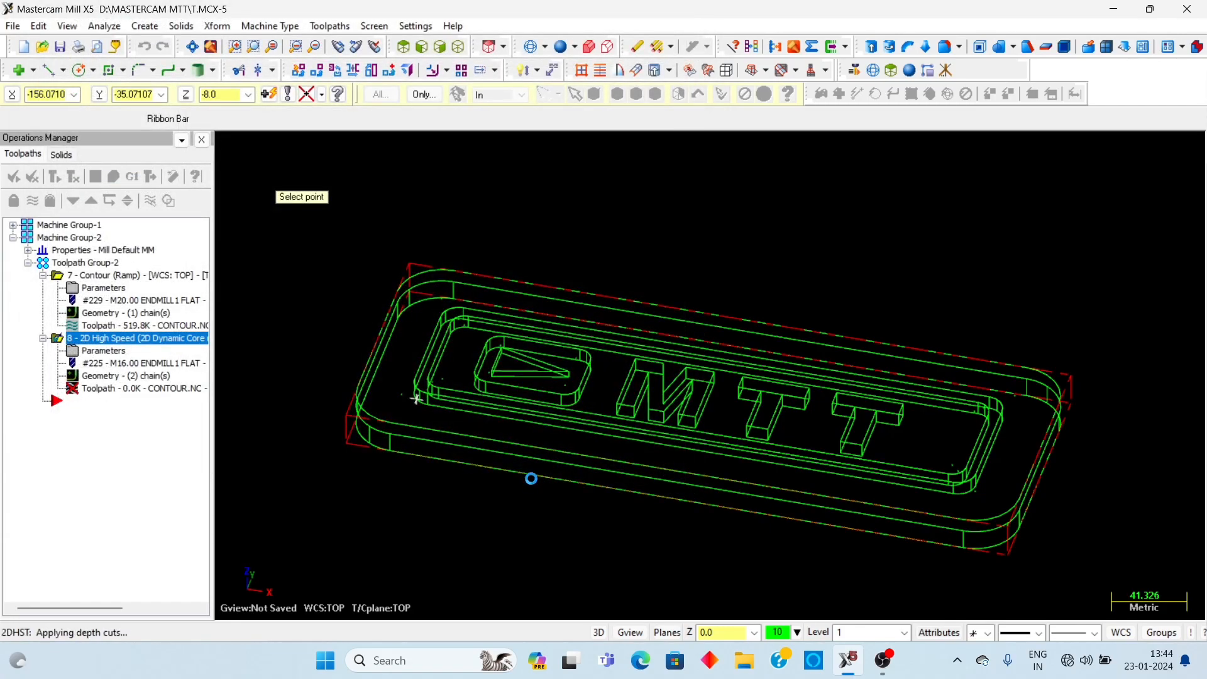
pyautogui.moveTo(17, 659)
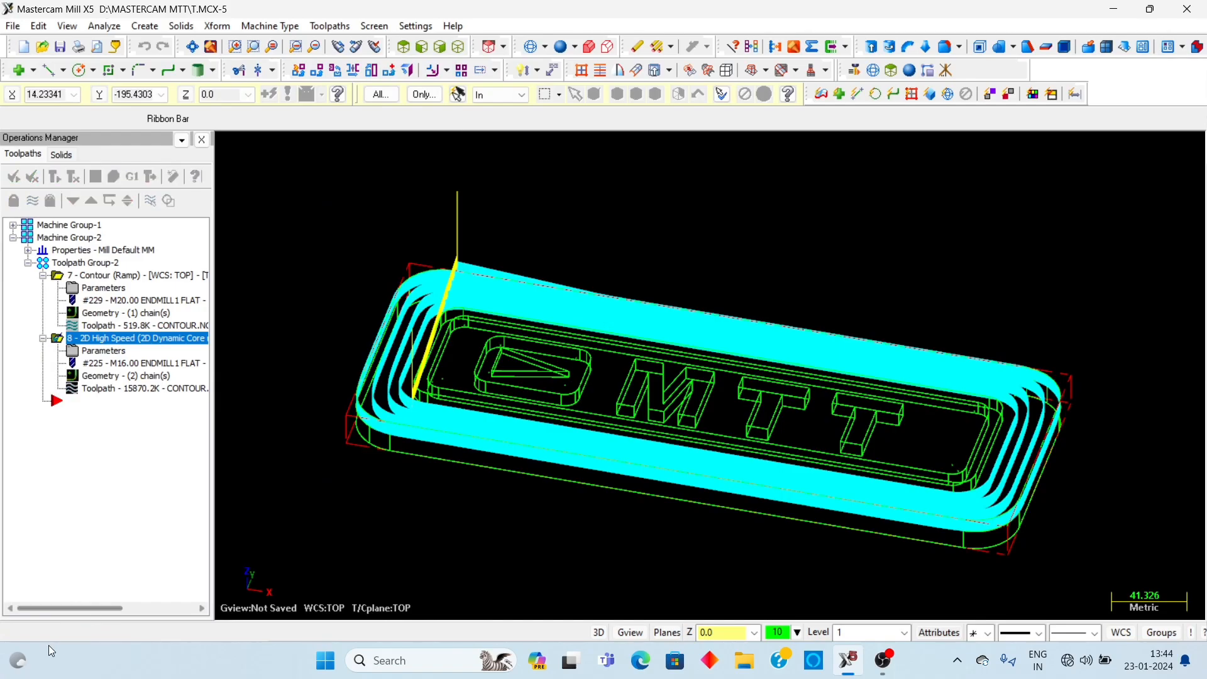
# - Simulate the contour and Dynamic Core Mill toolpaths together in Verify without tool display, and inspect the short end of the raised border
pyautogui.scroll(-1, 716, 319)
pyautogui.moveTo(600, 343); pyautogui.dragTo(660, 384, button='middle')
pyautogui.scroll(-2, 661, 384)
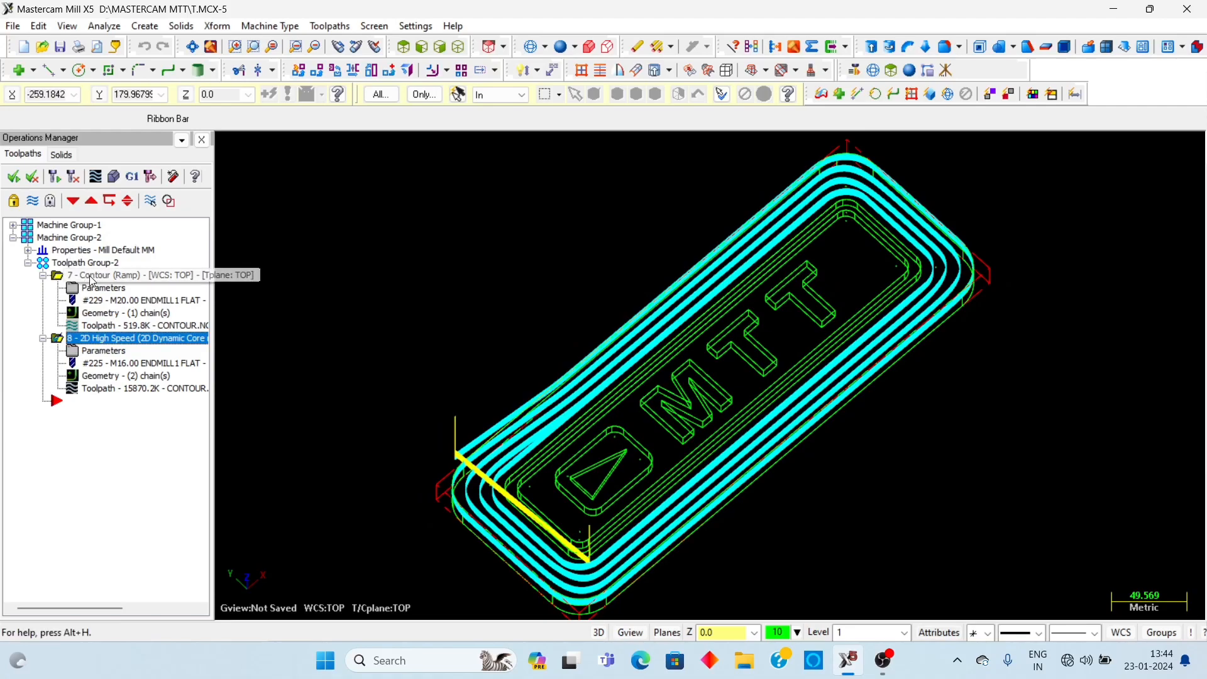
pyautogui.click(91, 276)
pyautogui.click(114, 180)
pyautogui.click(86, 149)
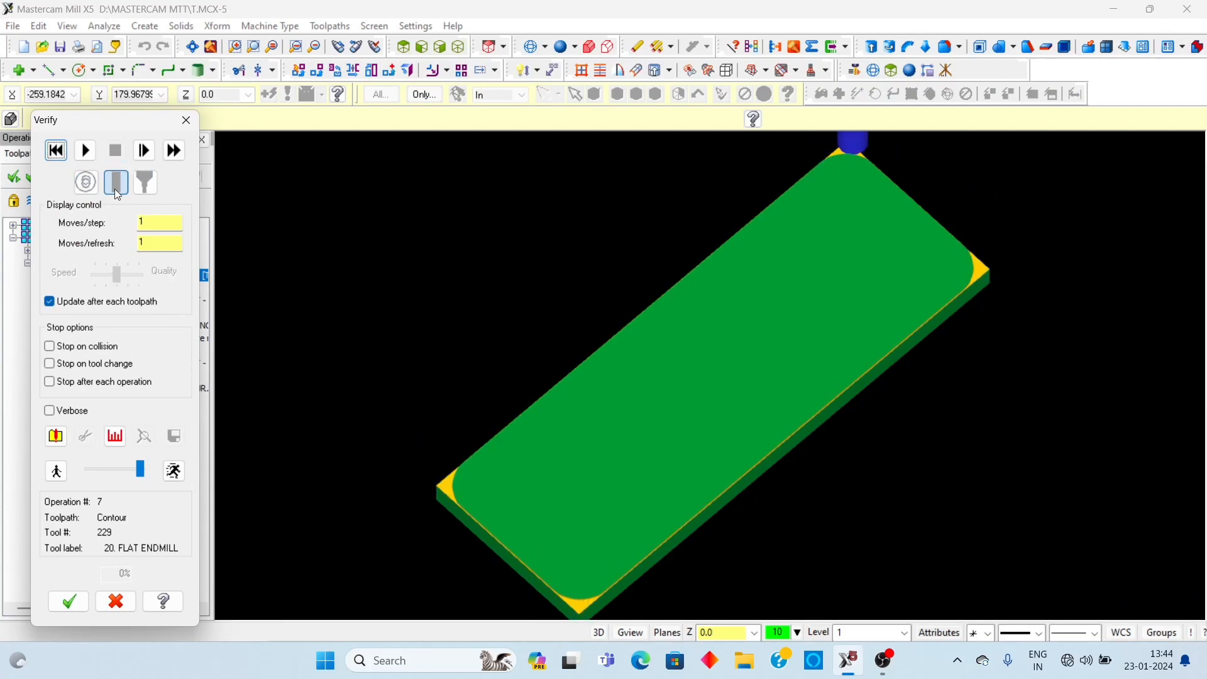
pyautogui.click(53, 154)
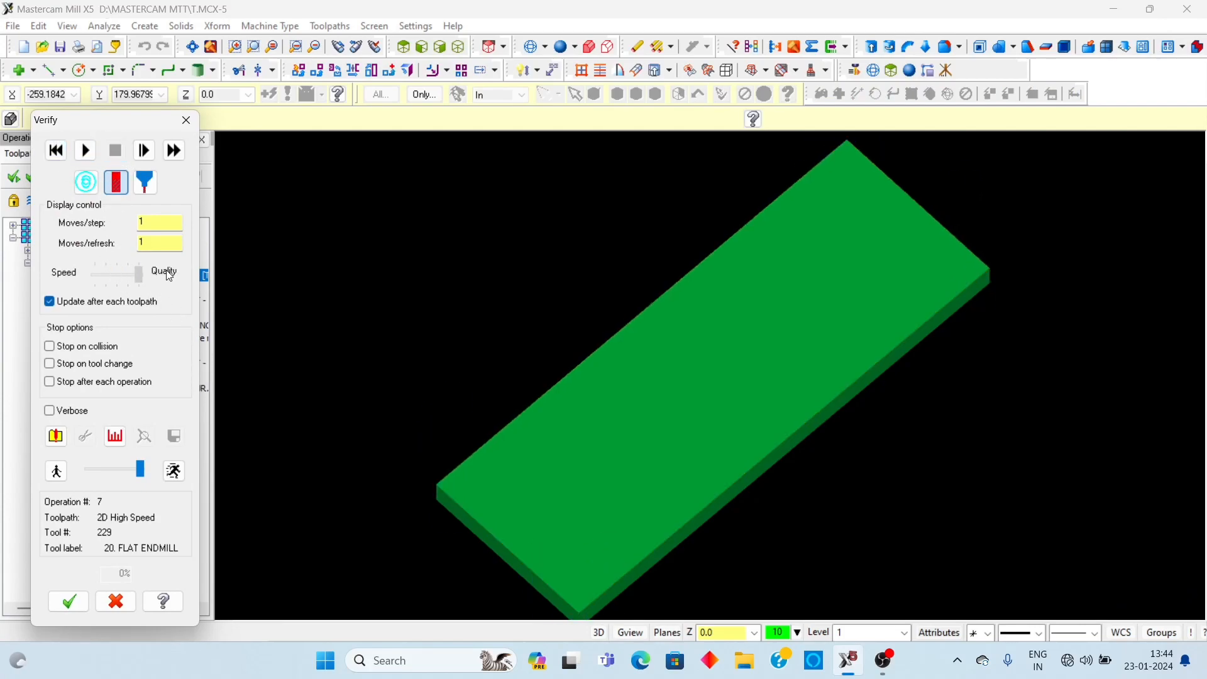
pyautogui.click(77, 175)
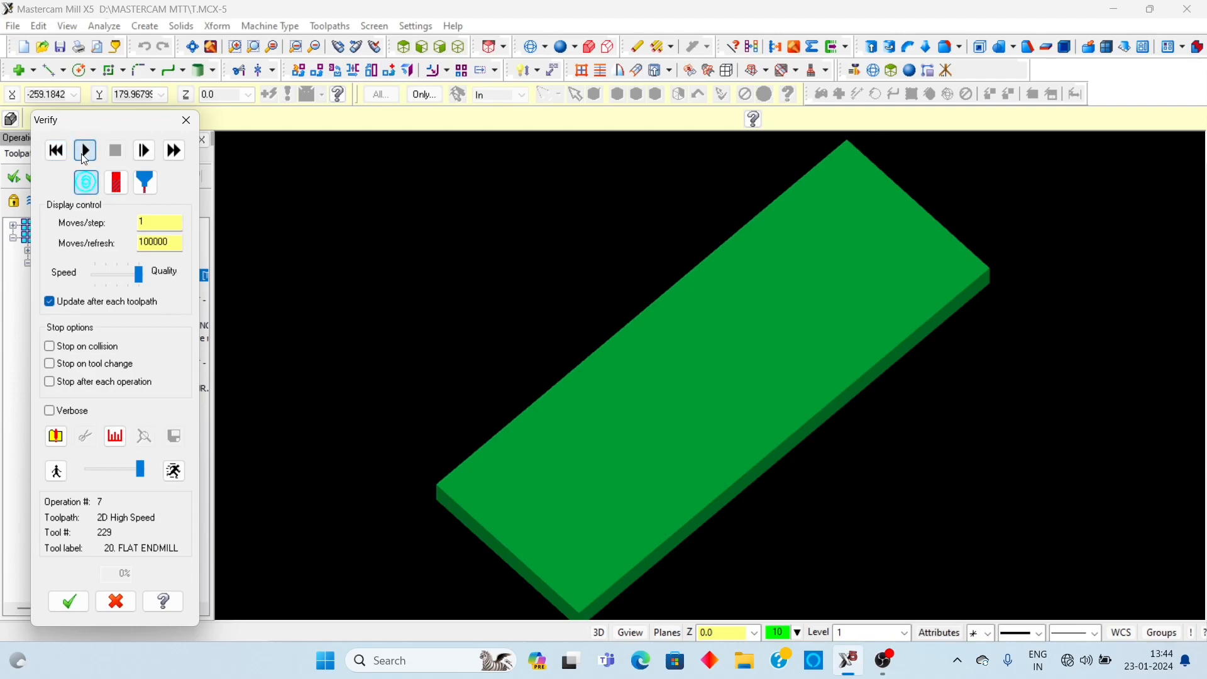
pyautogui.click(84, 153)
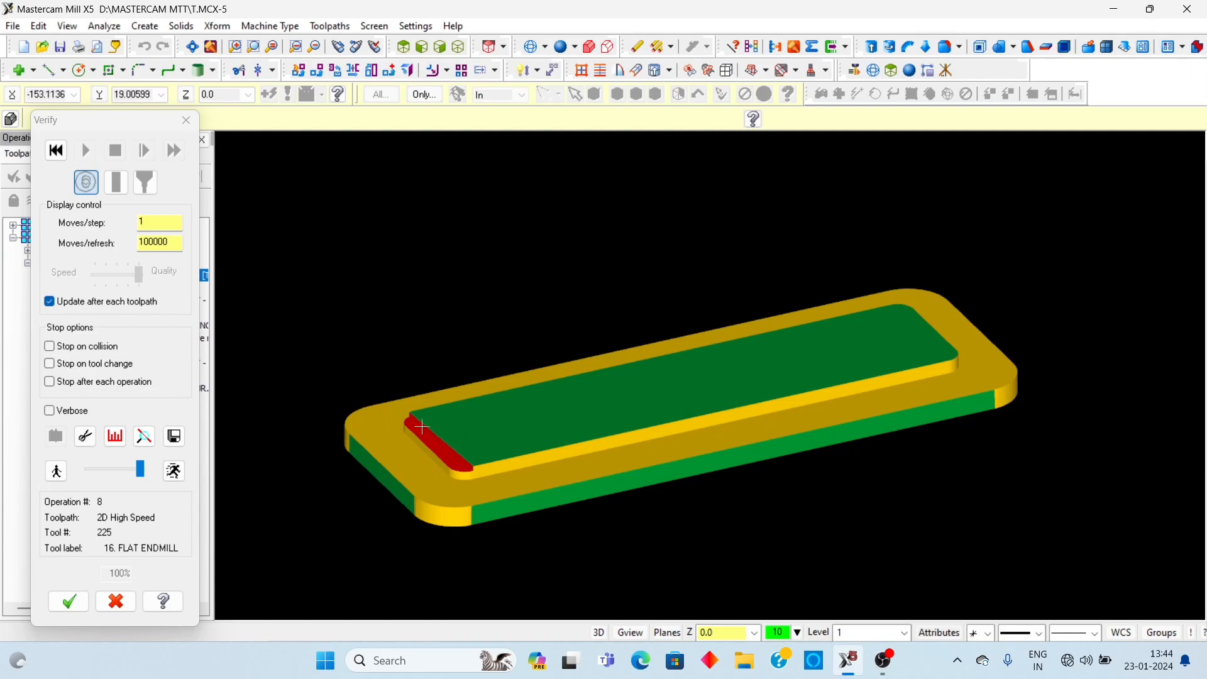
pyautogui.scroll(3, 423, 428)
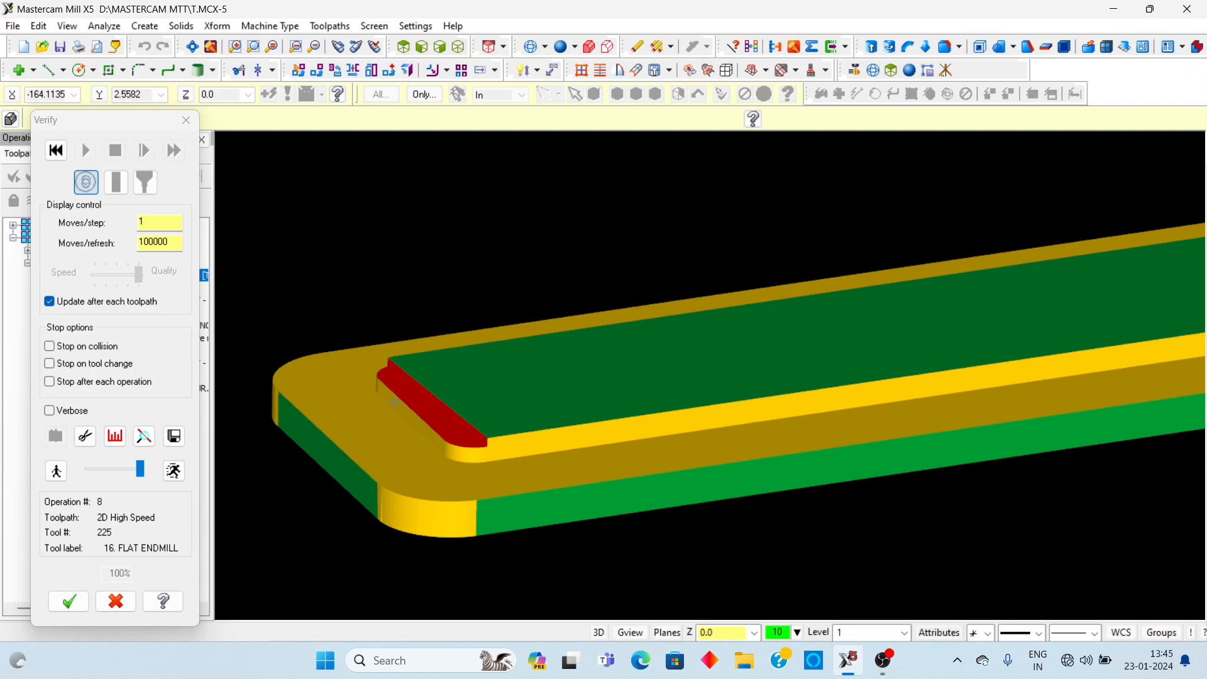
pyautogui.click(187, 119)
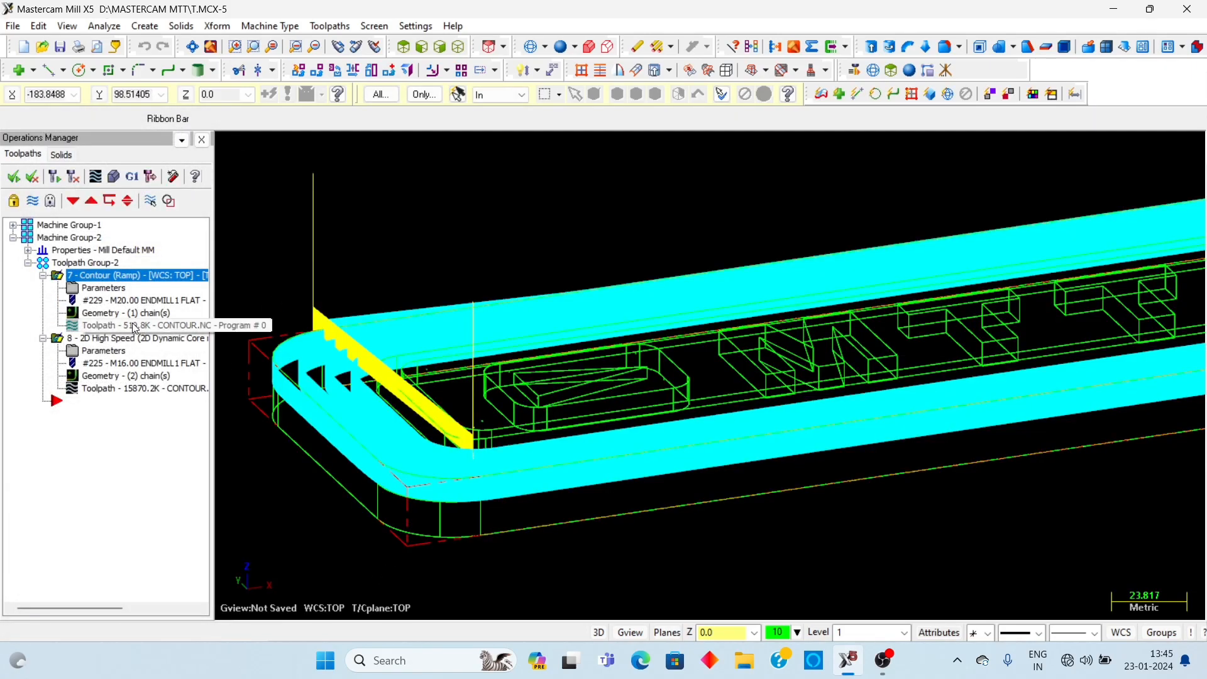
# - Change the Dynamic Core Mill operation's 5.0 retract from incremental to absolute and regenerate its toolpath
pyautogui.click(98, 352)
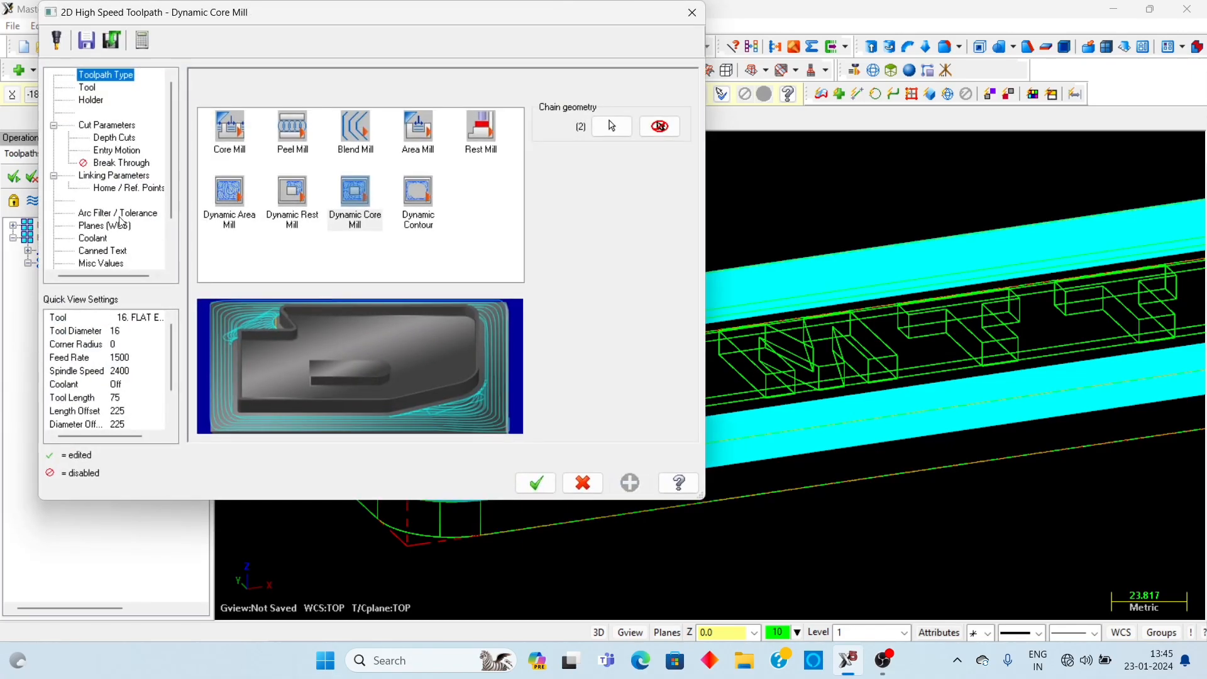
pyautogui.click(119, 179)
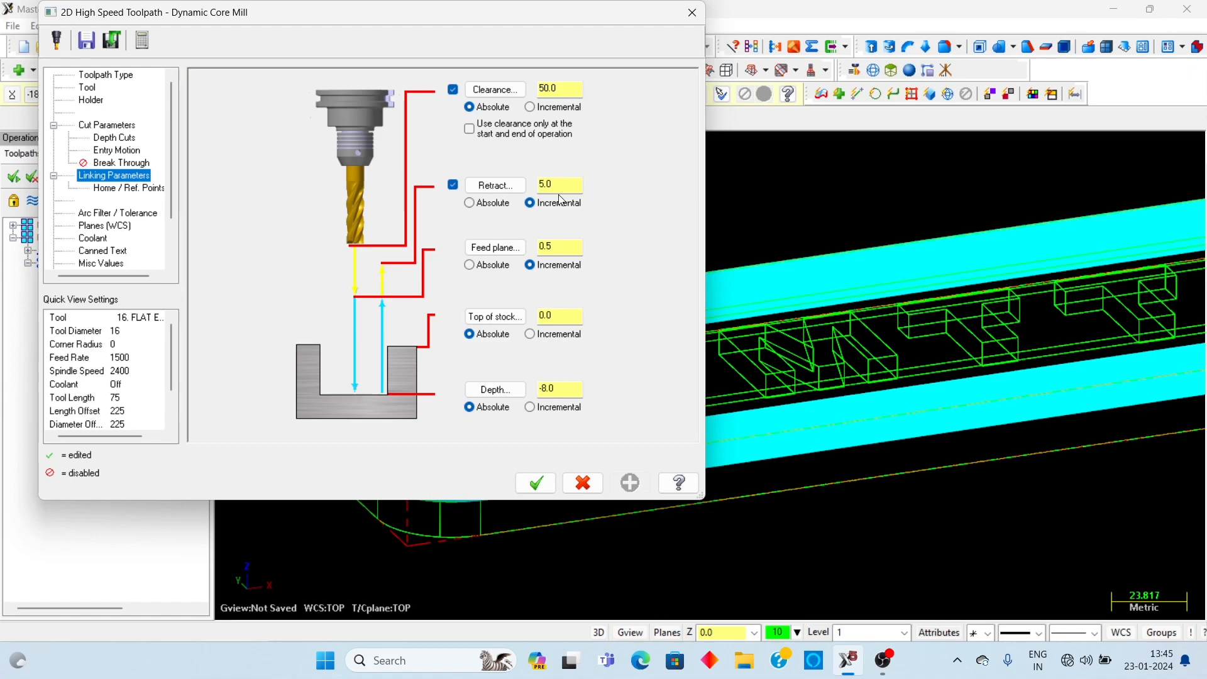
pyautogui.click(475, 205)
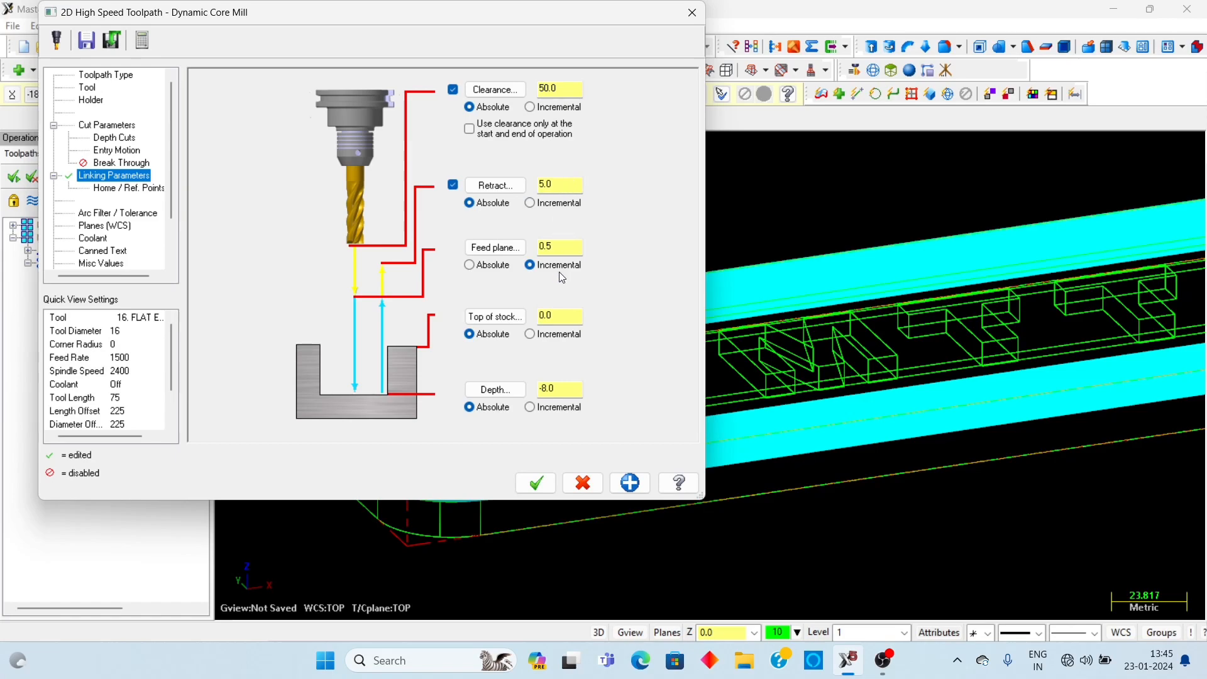
pyautogui.click(536, 483)
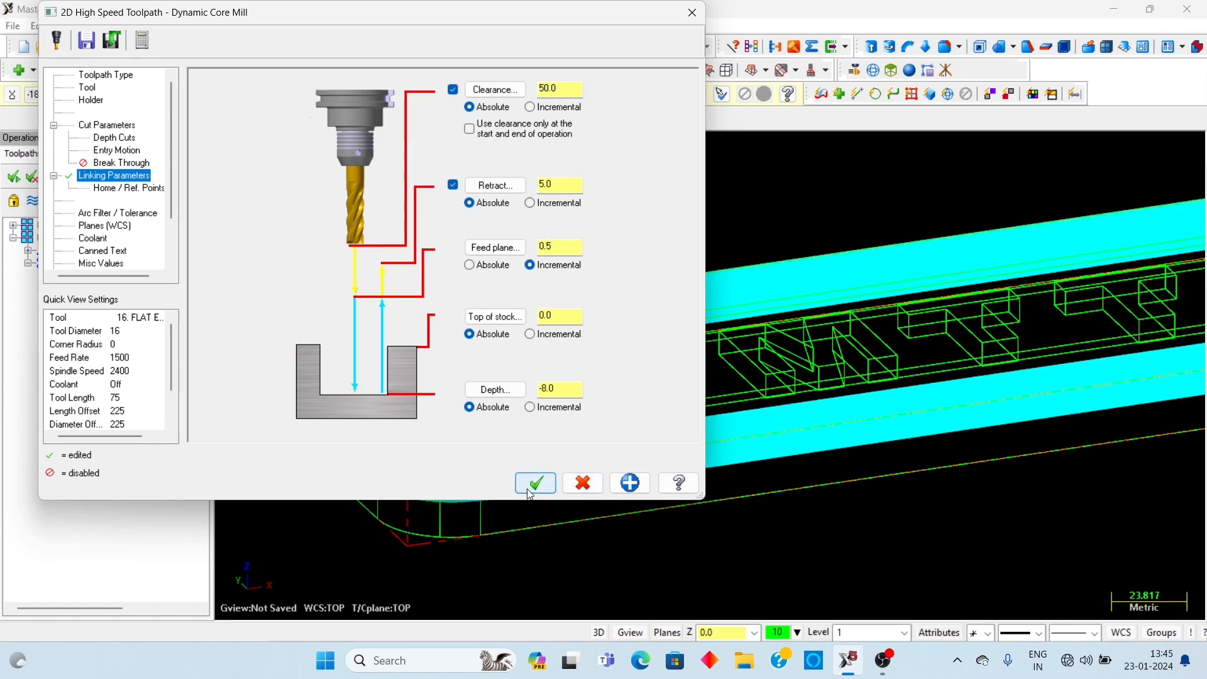
pyautogui.click(56, 178)
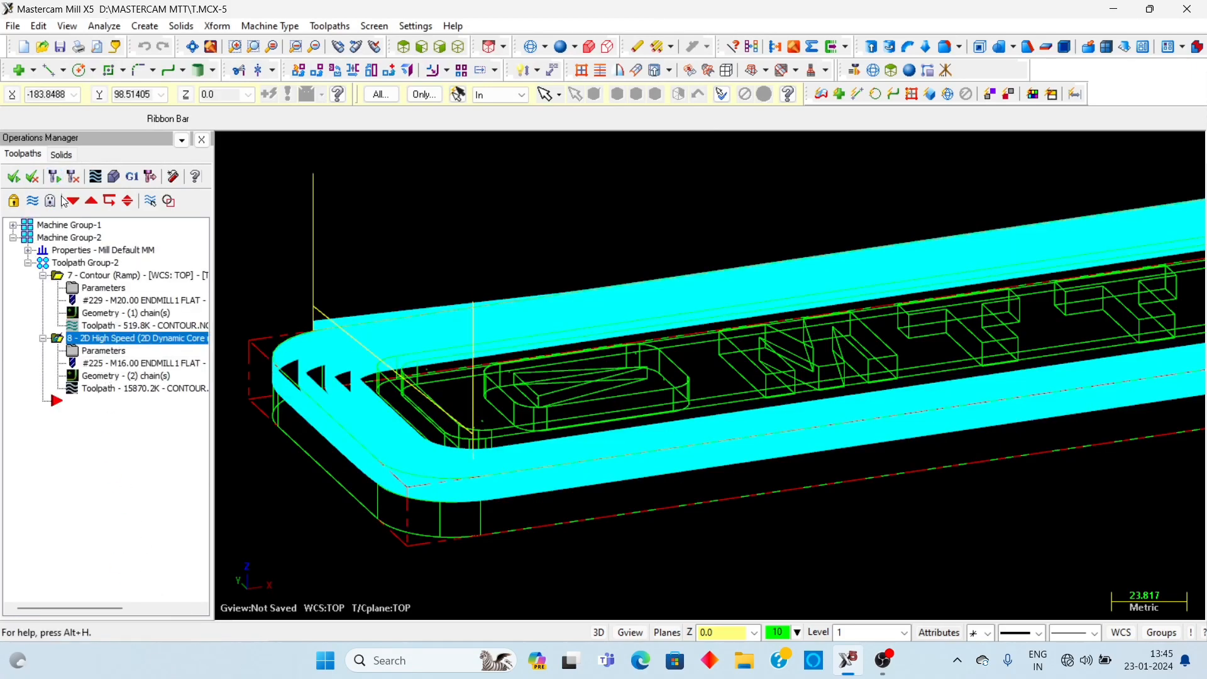
# - Simulate the regenerated Dynamic Core Mill toolpath alone in Verify and inspect the raised border
pyautogui.click(113, 177)
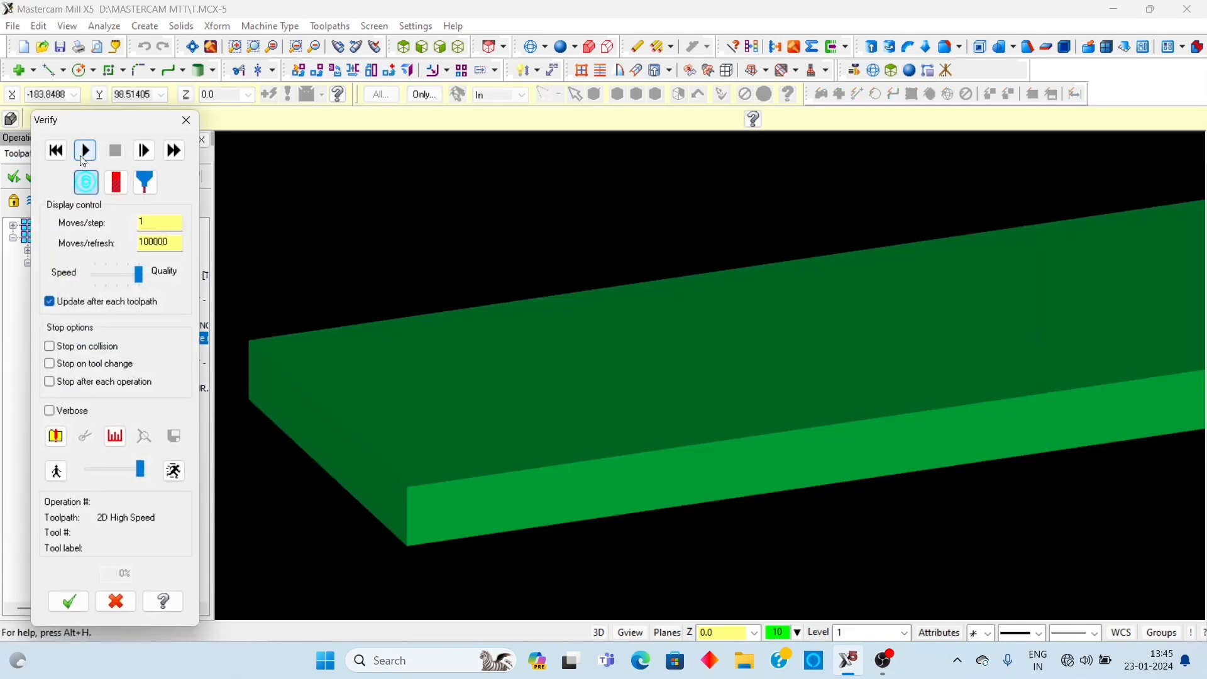
pyautogui.click(78, 149)
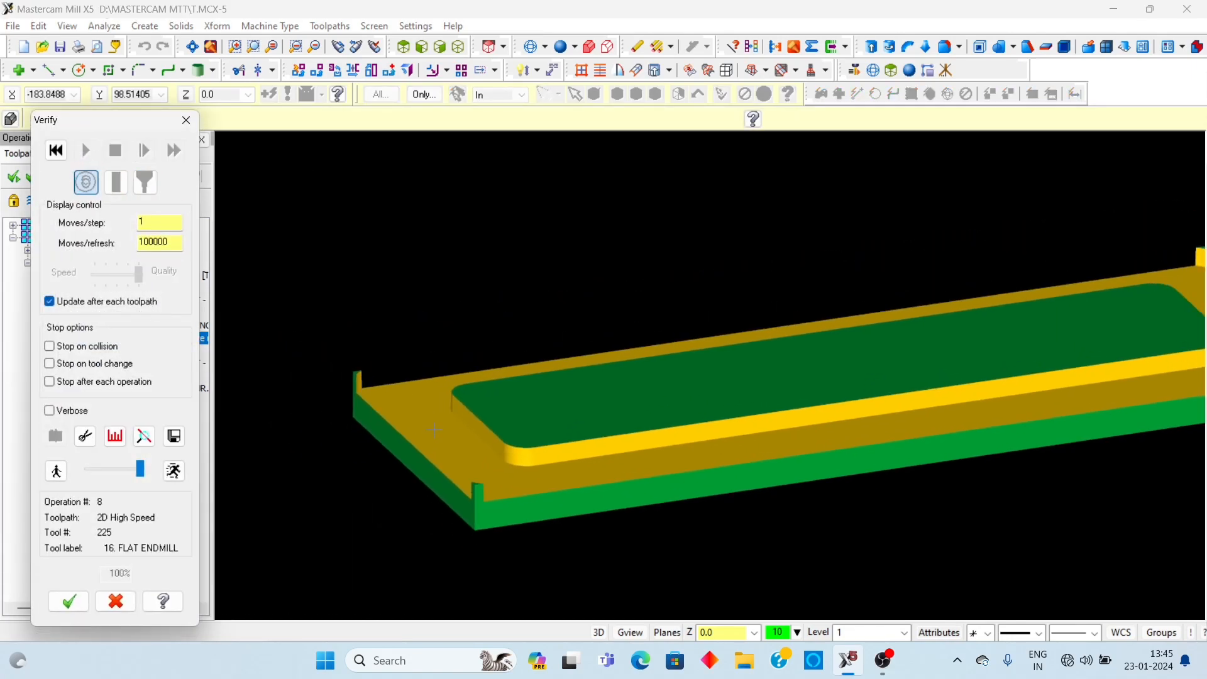
pyautogui.scroll(-1, 434, 429)
pyautogui.click(187, 121)
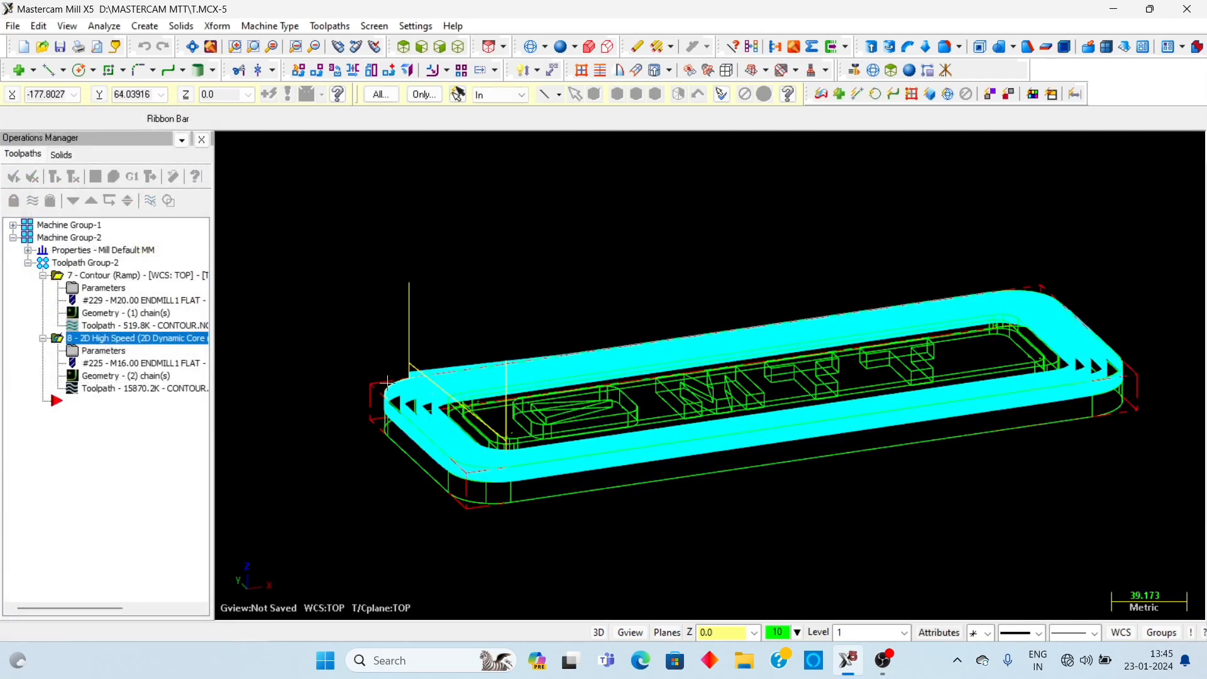
# - Simulate all toolpaths of Machine Group-2 in Verify and examine the cut stock around the border
pyautogui.click(63, 239)
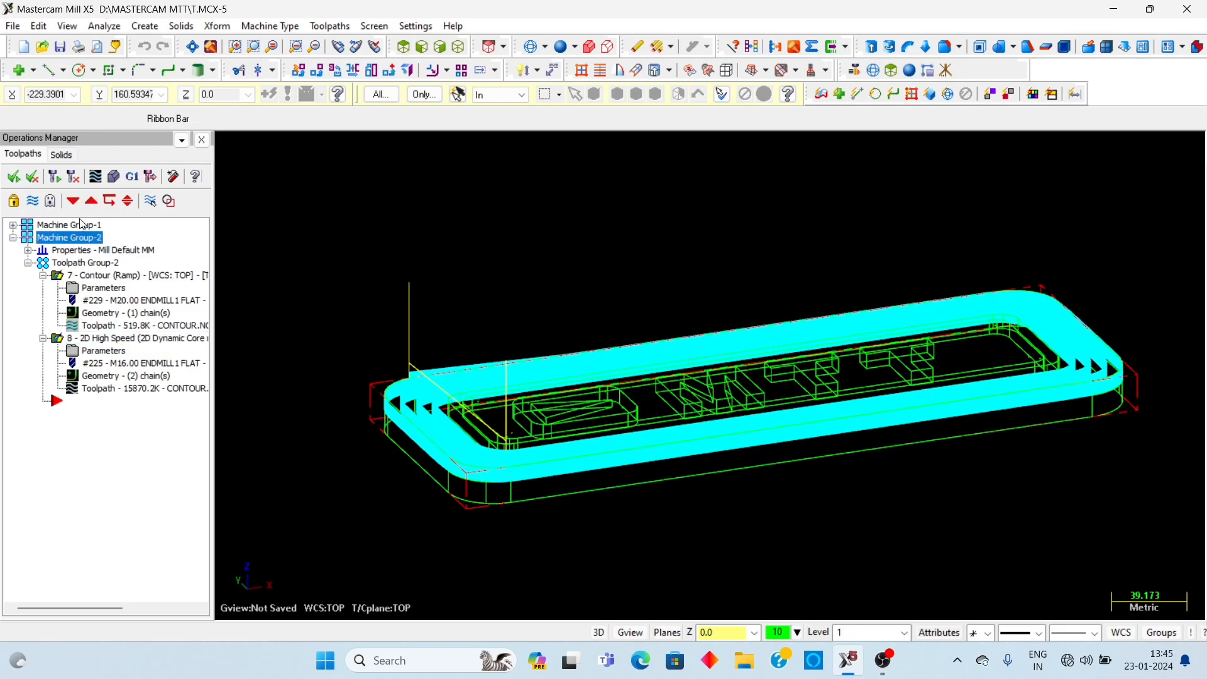
pyautogui.click(114, 180)
pyautogui.click(87, 153)
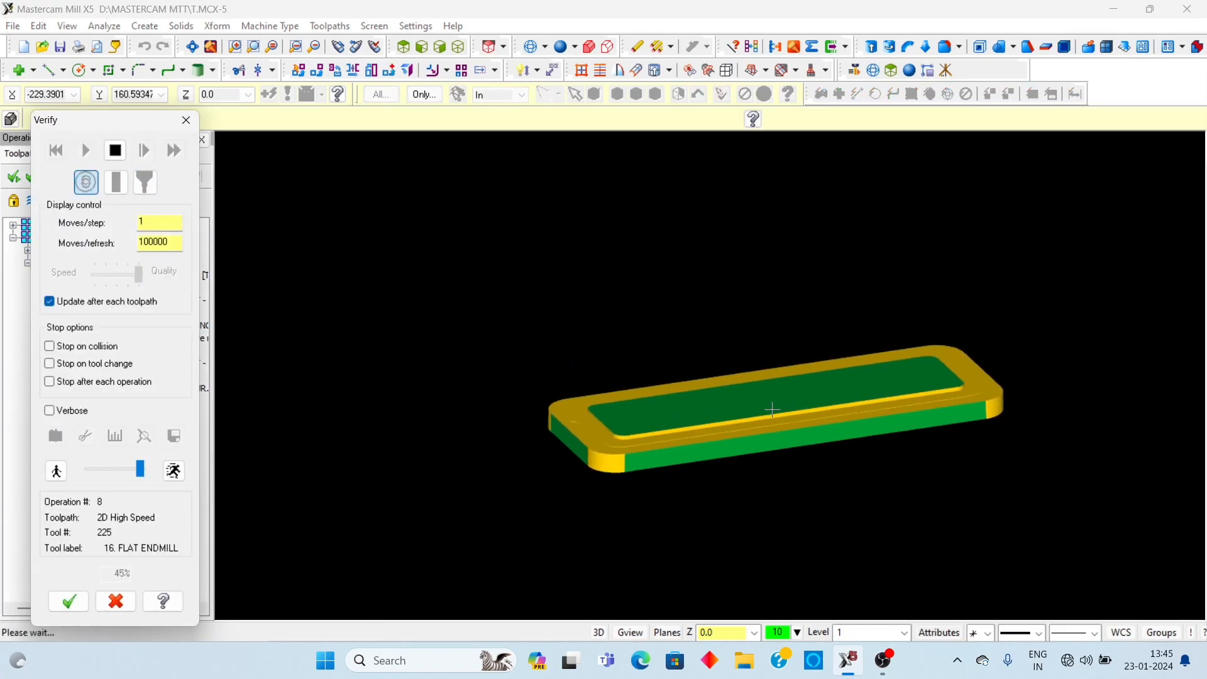
pyautogui.moveTo(744, 404); pyautogui.dragTo(232, 278, button='middle')
pyautogui.click(186, 120)
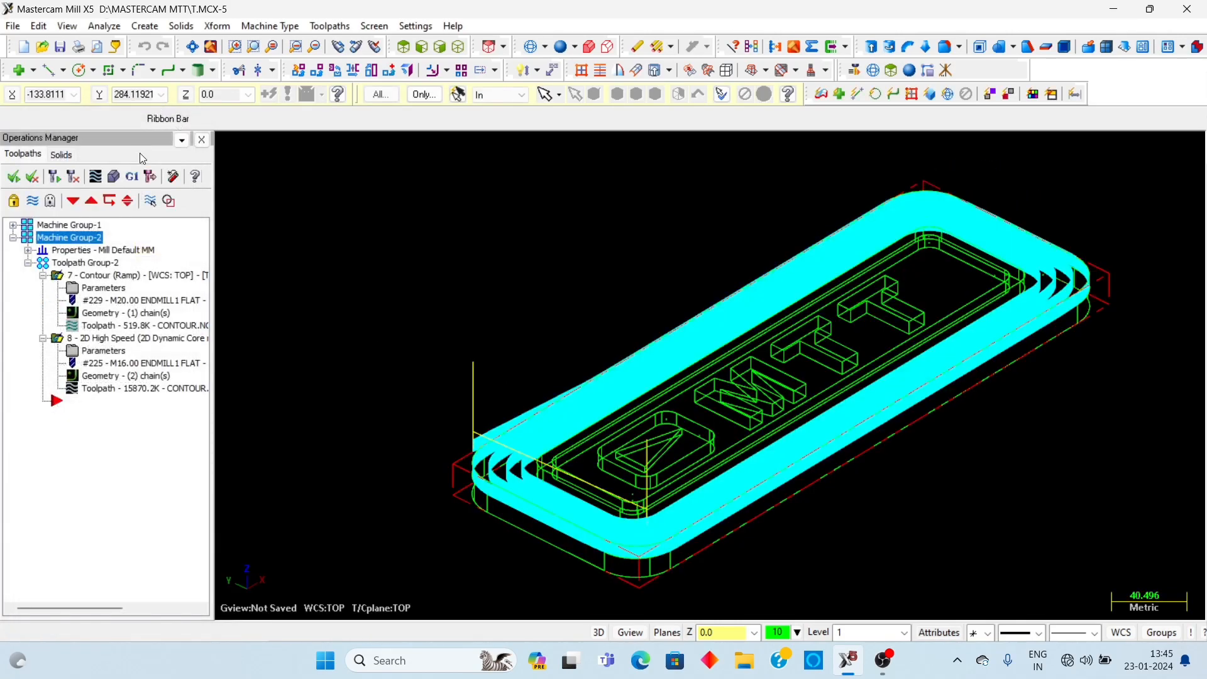
# - Duplicate the Dynamic Core Mill operation and place the copy at the end of Toolpath Group-2
pyautogui.rightClick(148, 345)
pyautogui.click(102, 445)
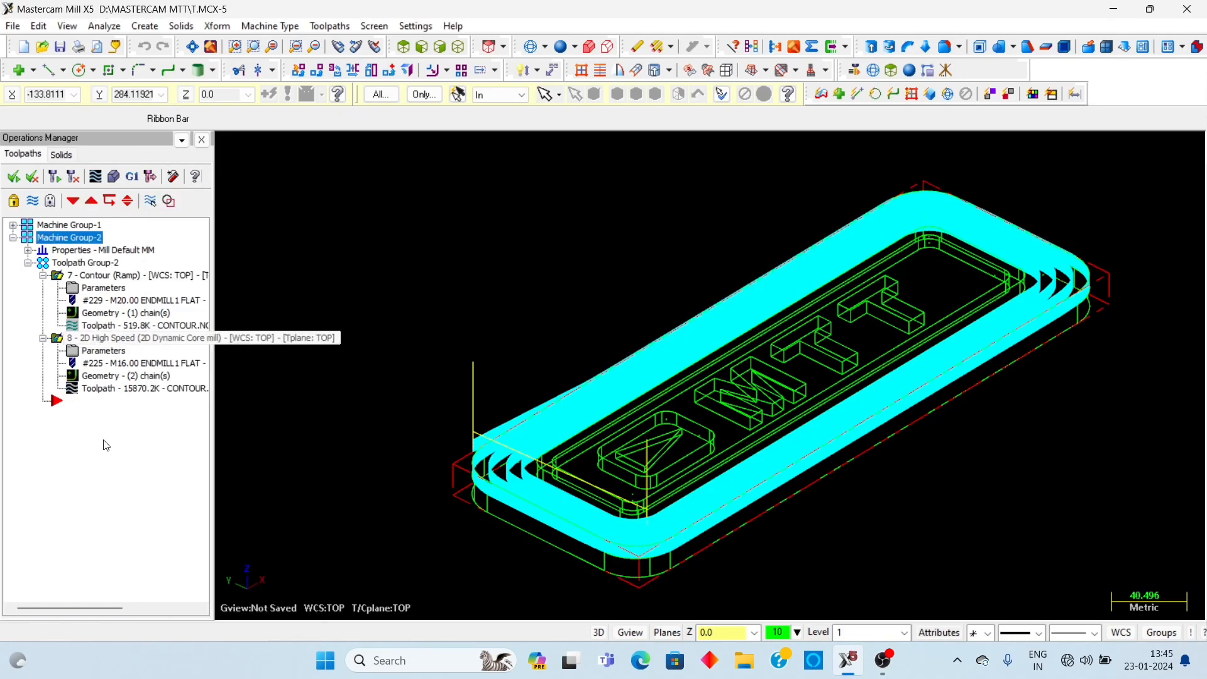
pyautogui.rightClick(103, 337)
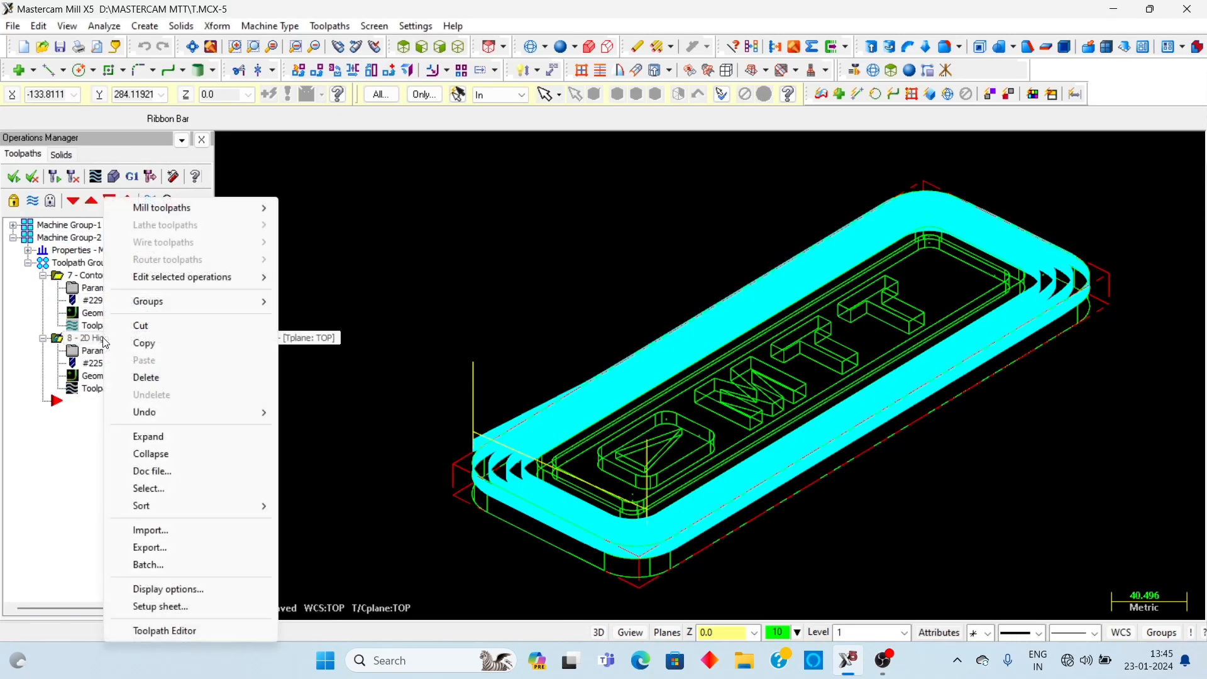
pyautogui.click(154, 345)
pyautogui.rightClick(96, 406)
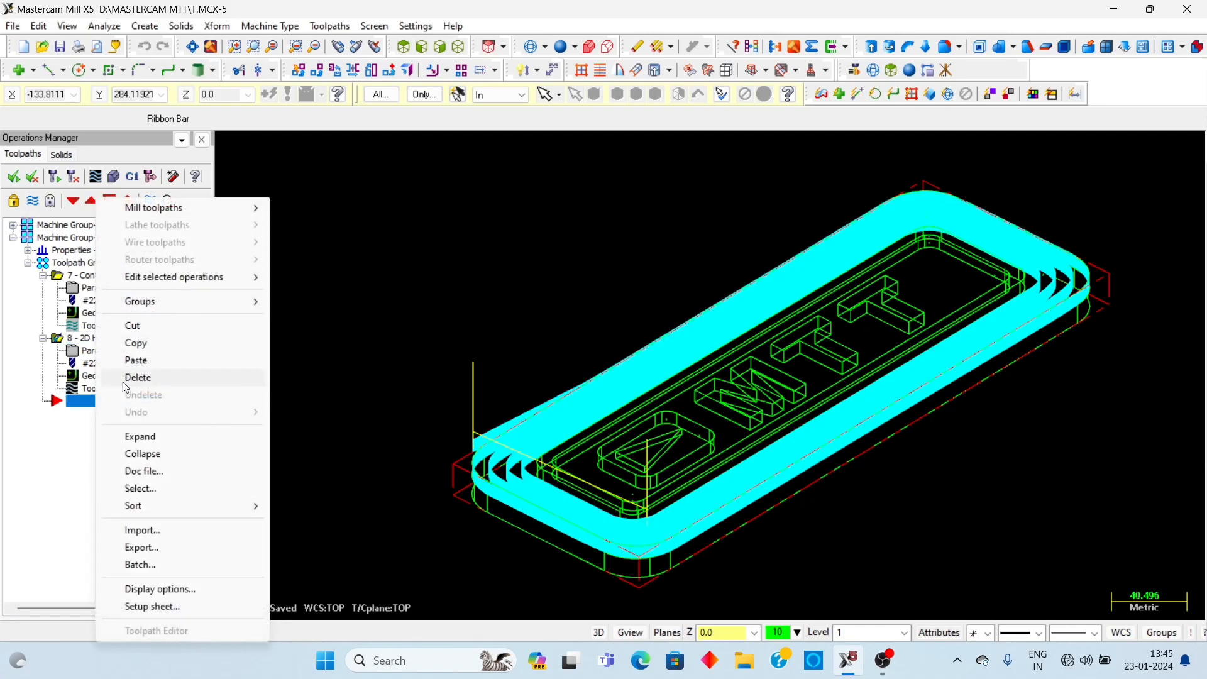
pyautogui.click(154, 361)
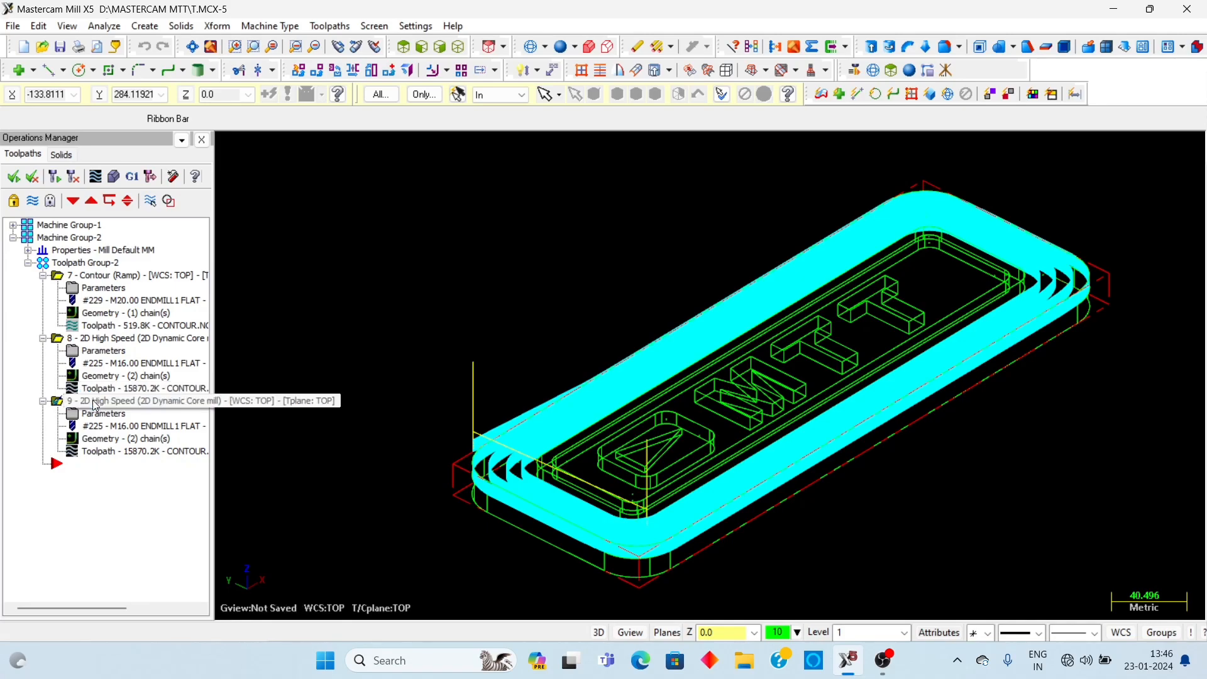
# - Set the stock to leave on walls and floors to 0 in the copied core mill operation
pyautogui.click(115, 413)
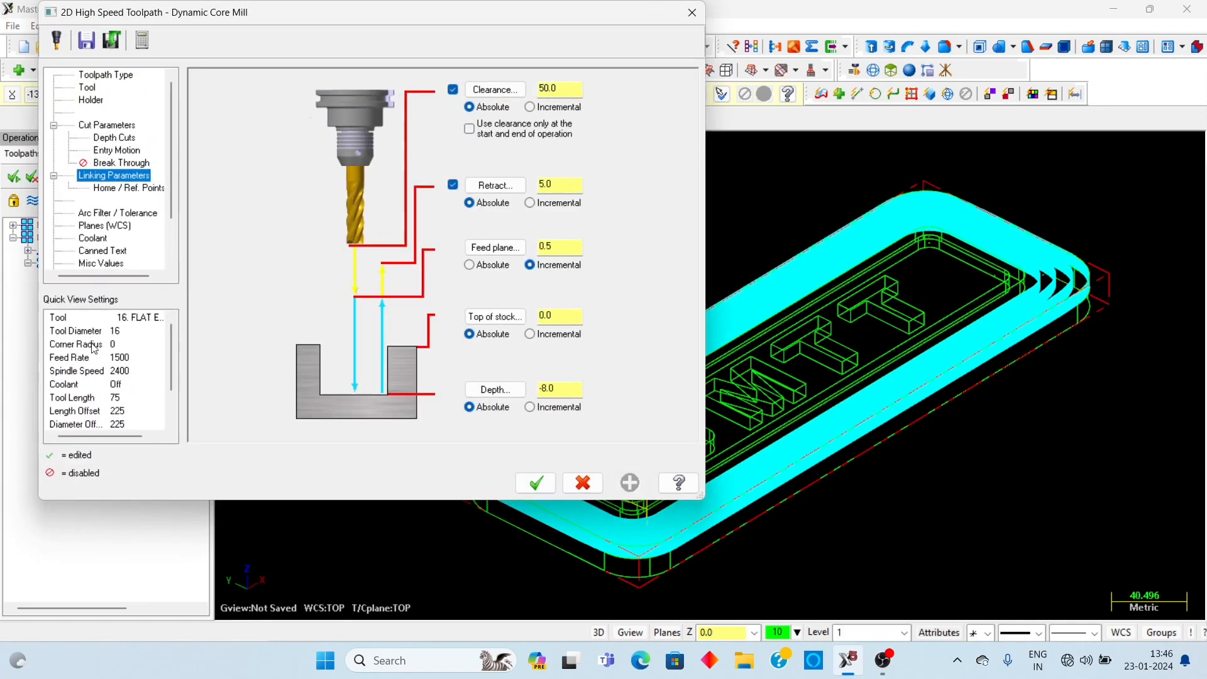
pyautogui.click(122, 127)
pyautogui.moveTo(572, 344); pyautogui.dragTo(480, 342)
pyautogui.write('0')
pyautogui.press('Return')
pyautogui.click(572, 365)
pyautogui.write('0')
pyautogui.press('Return')
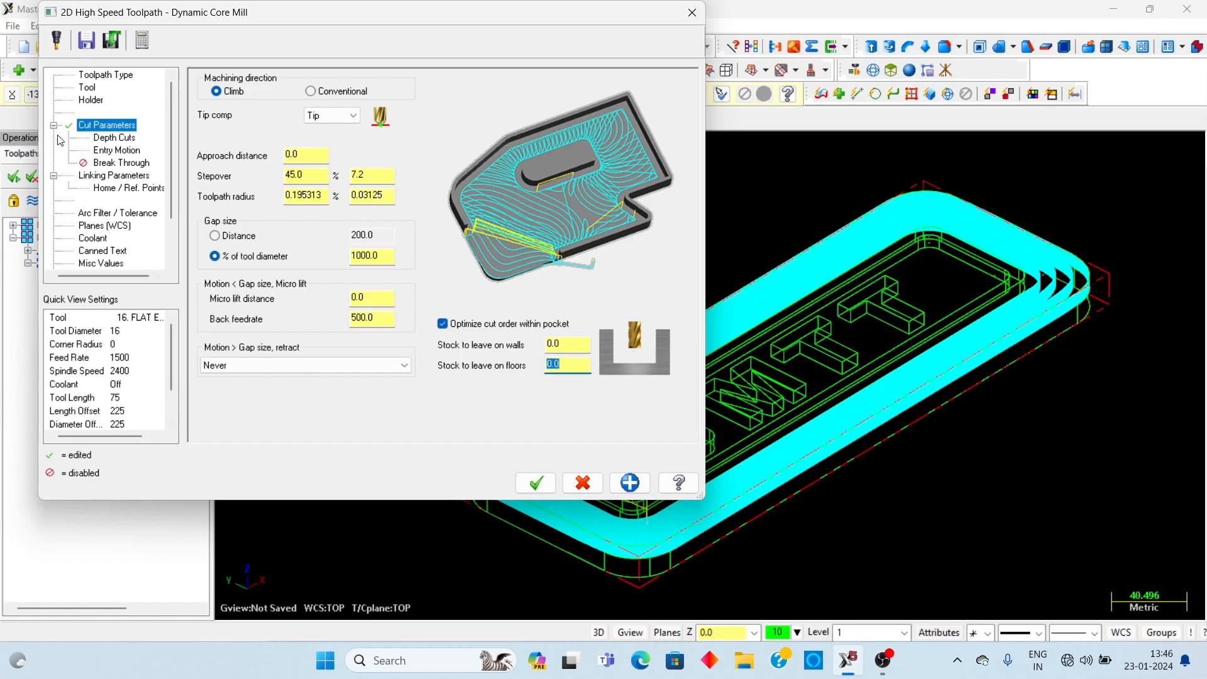
# - Turn off depth cuts and set the entry motion's helix radius to 0, keeping the Helix only method
pyautogui.click(129, 137)
pyautogui.click(227, 80)
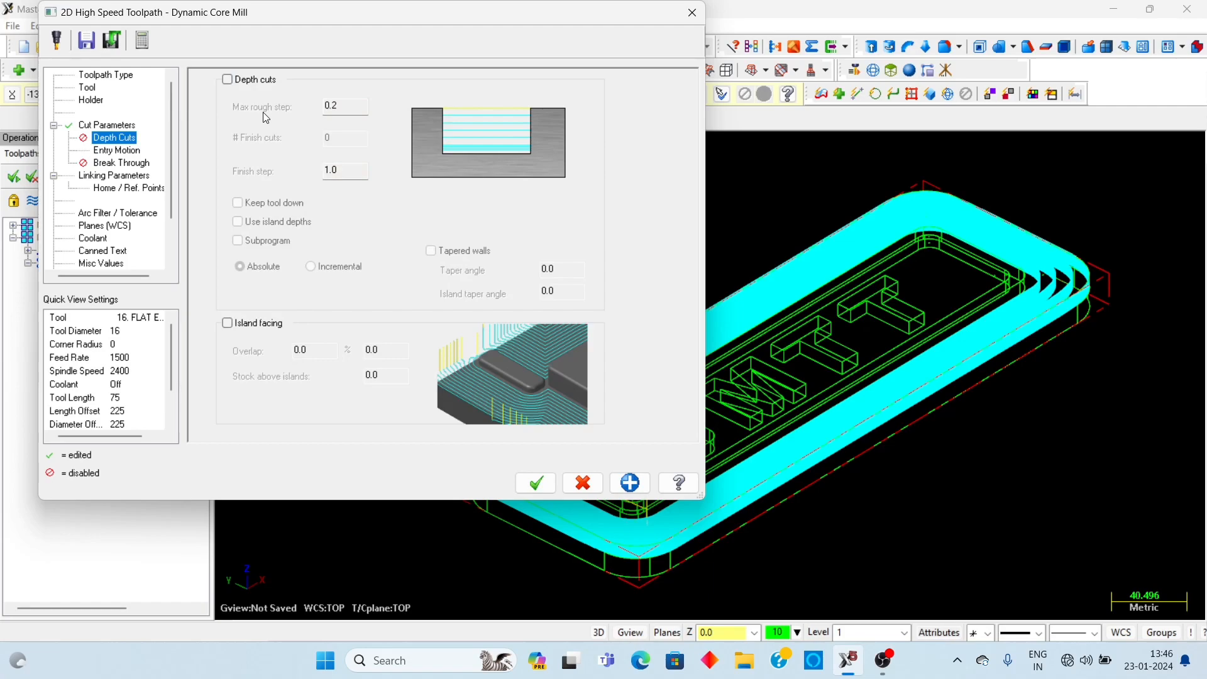
pyautogui.click(131, 155)
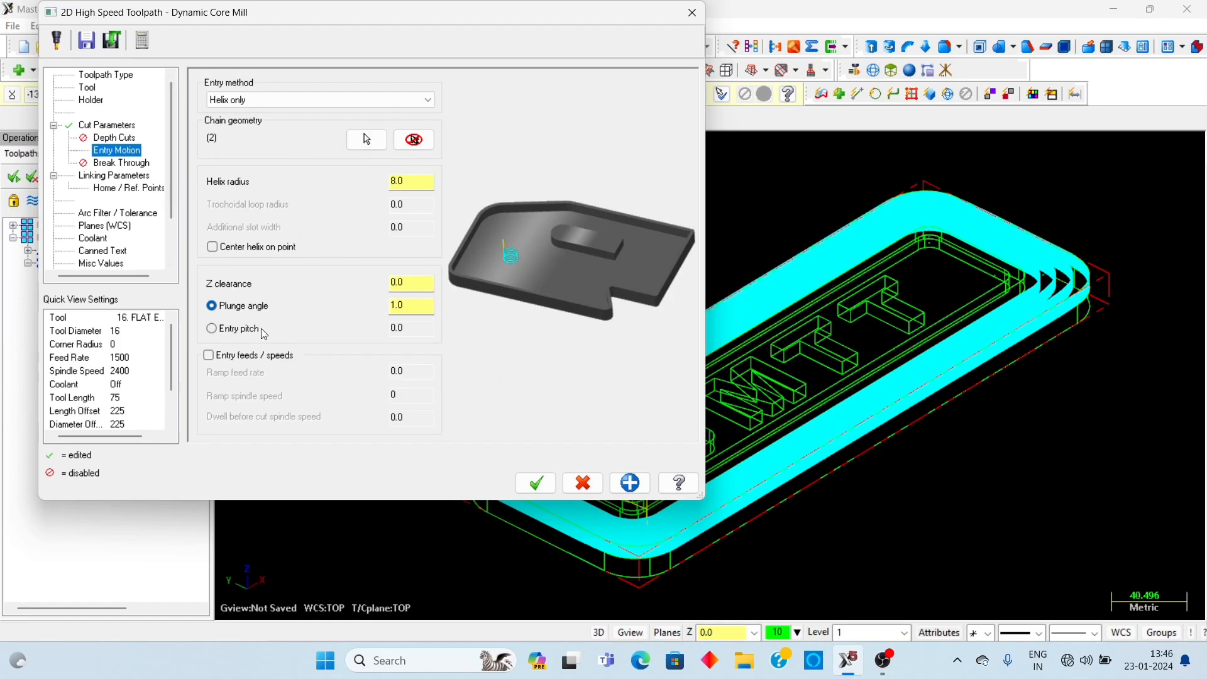
pyautogui.click(408, 182)
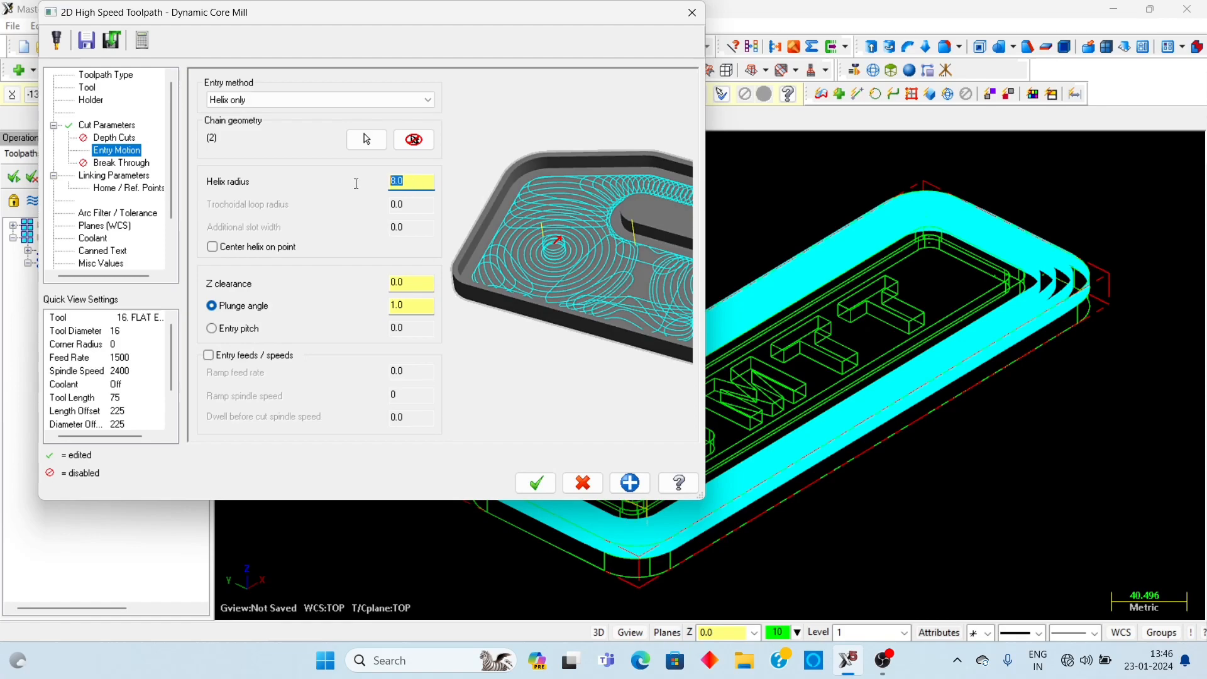
pyautogui.write('0')
pyautogui.press('Return')
pyautogui.click(422, 101)
pyautogui.click(422, 100)
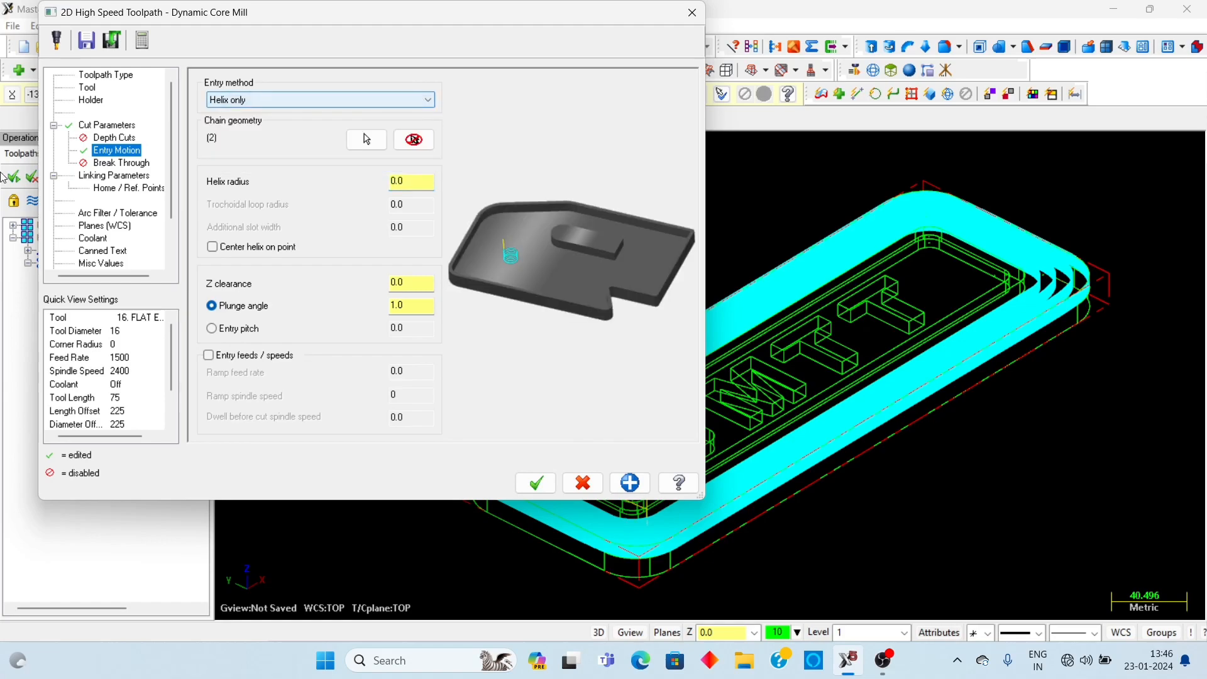
# - Assign the 15.0 mm flat end mill (tool 224) from the tool library to the copied operation
pyautogui.click(116, 175)
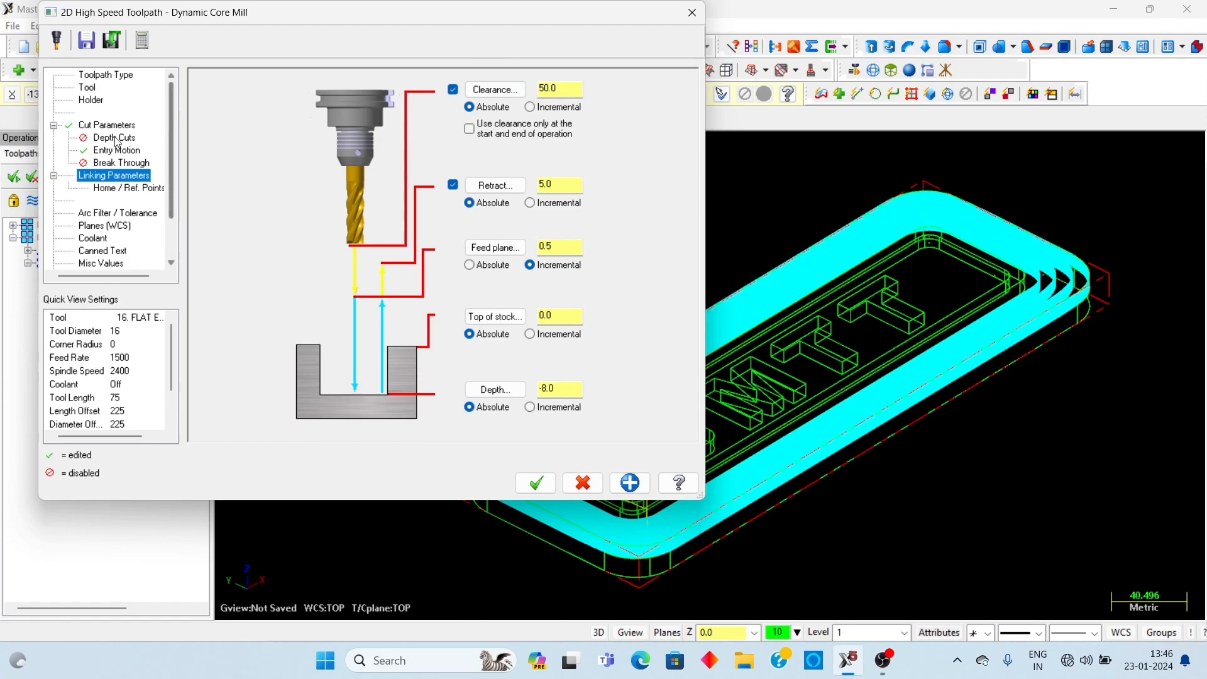
pyautogui.click(88, 89)
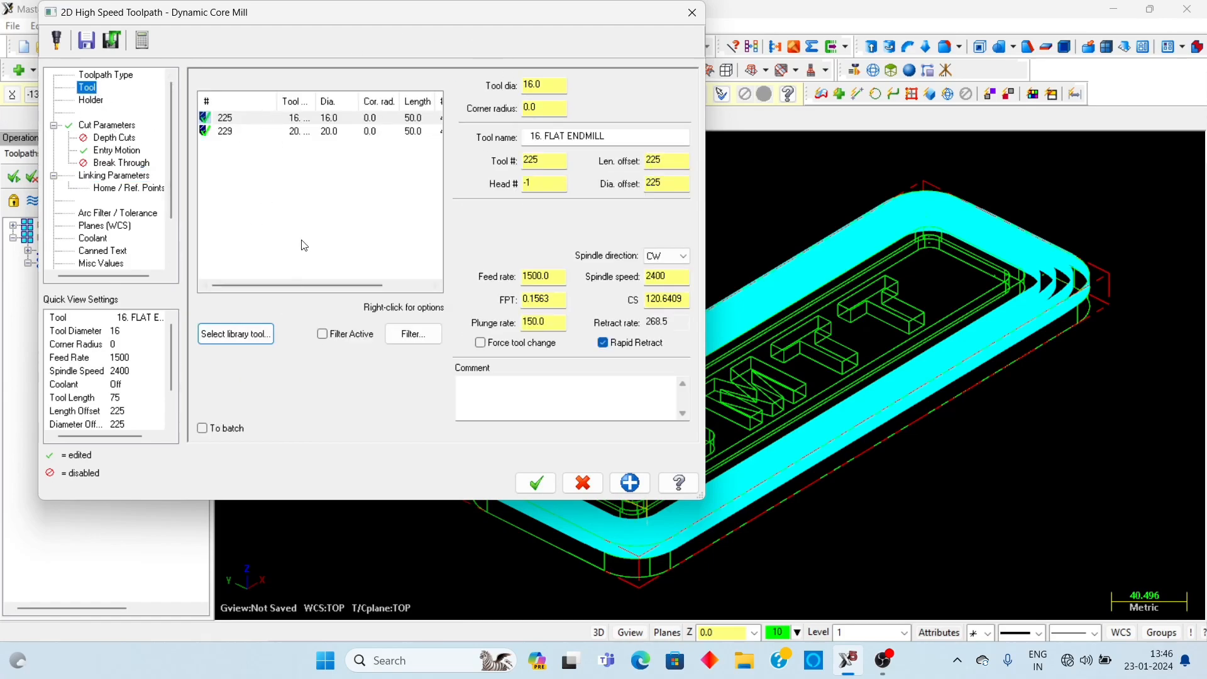
pyautogui.click(258, 333)
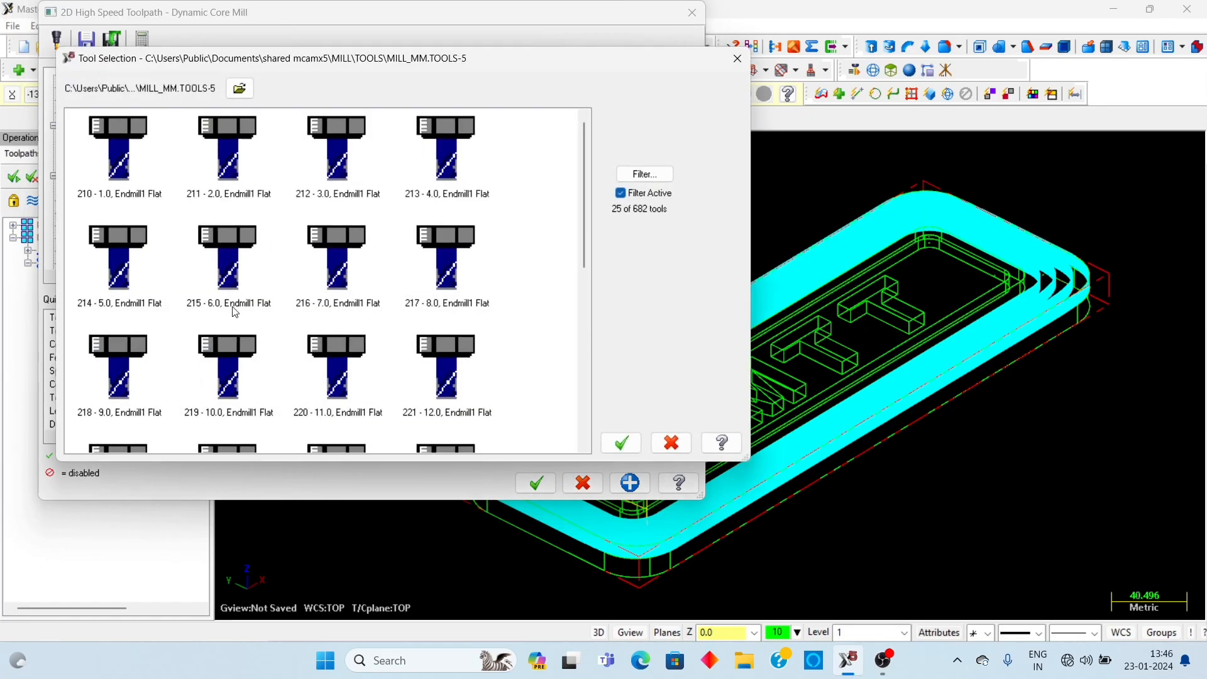
pyautogui.scroll(-1, 358, 343)
pyautogui.click(231, 317)
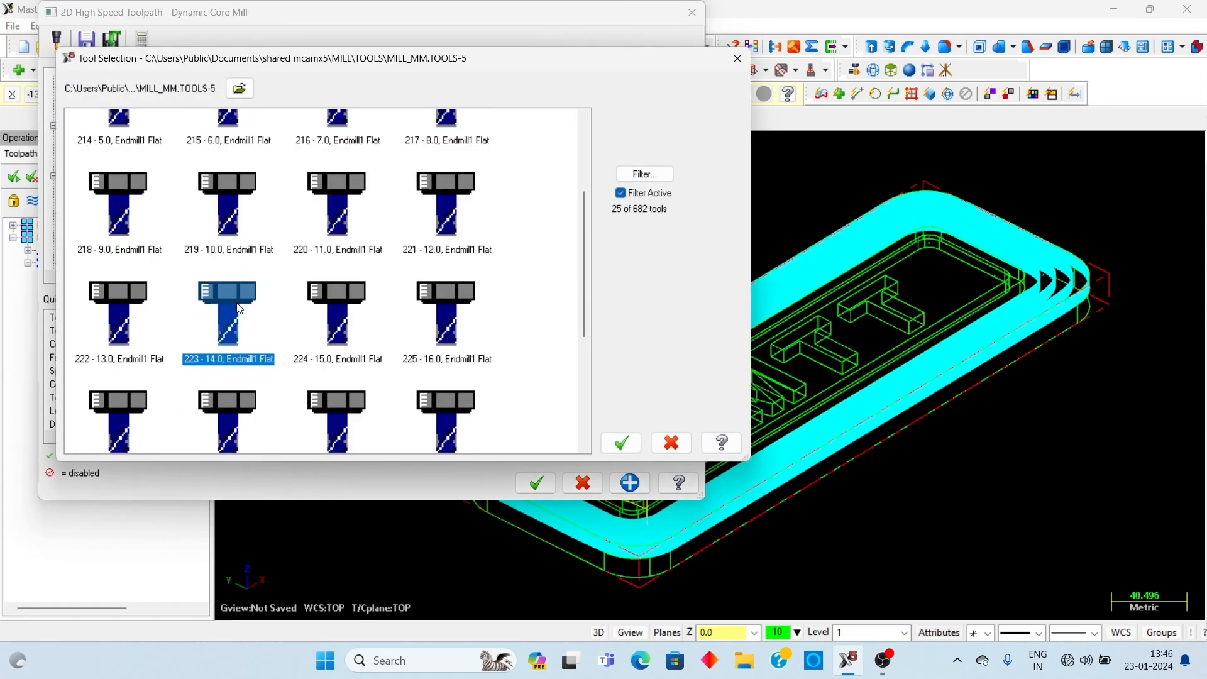
pyautogui.click(353, 324)
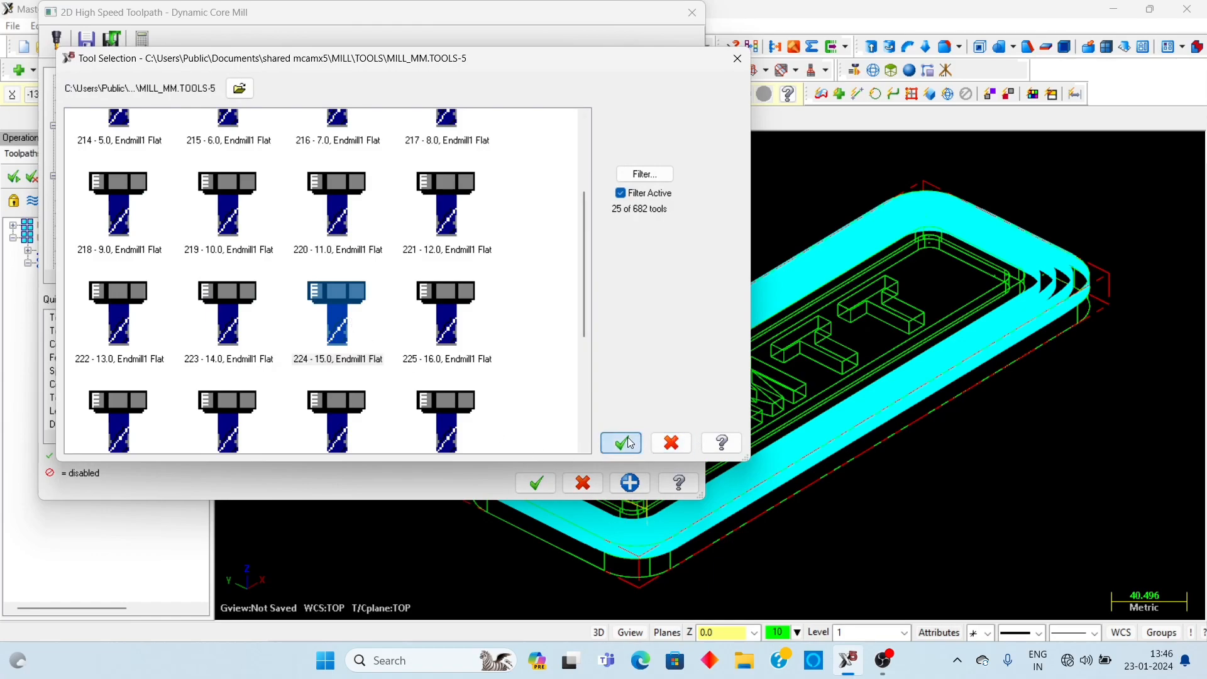
pyautogui.click(623, 442)
# - Set the 15 mm end mill's spindle speed to 2800 and feed rate to 1200, and regenerate the copied core mill operation
pyautogui.doubleClick(676, 278)
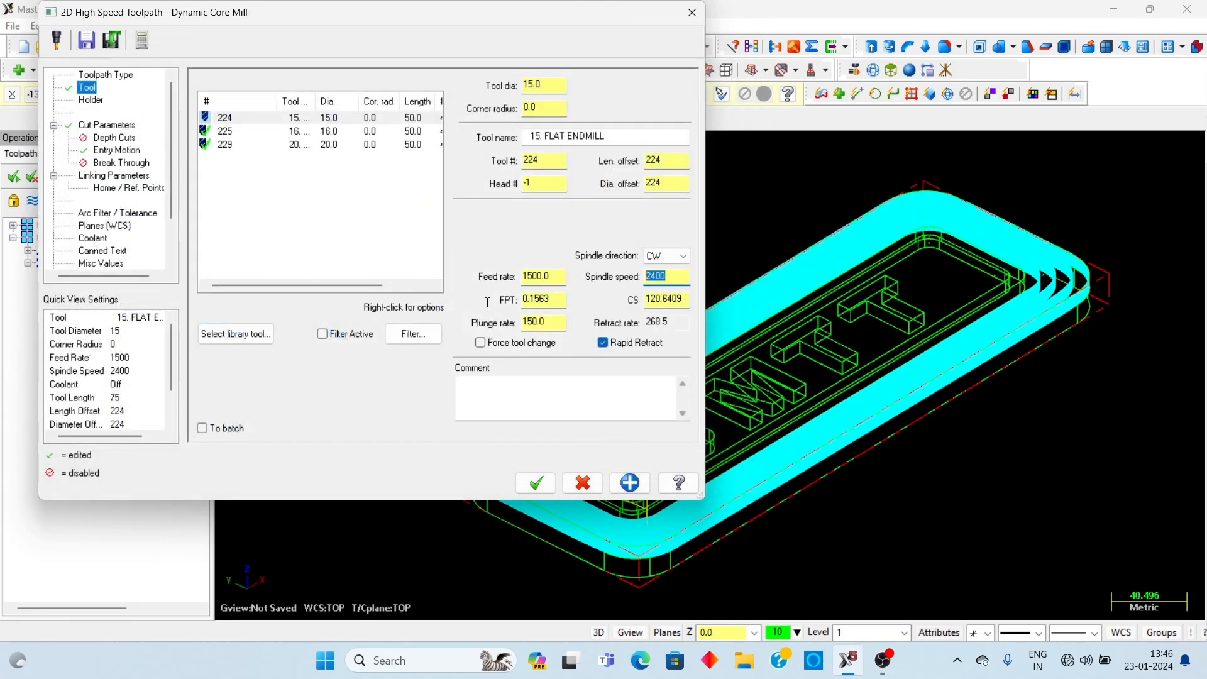
pyautogui.write('2800')
pyautogui.press('Return')
pyautogui.doubleClick(561, 276)
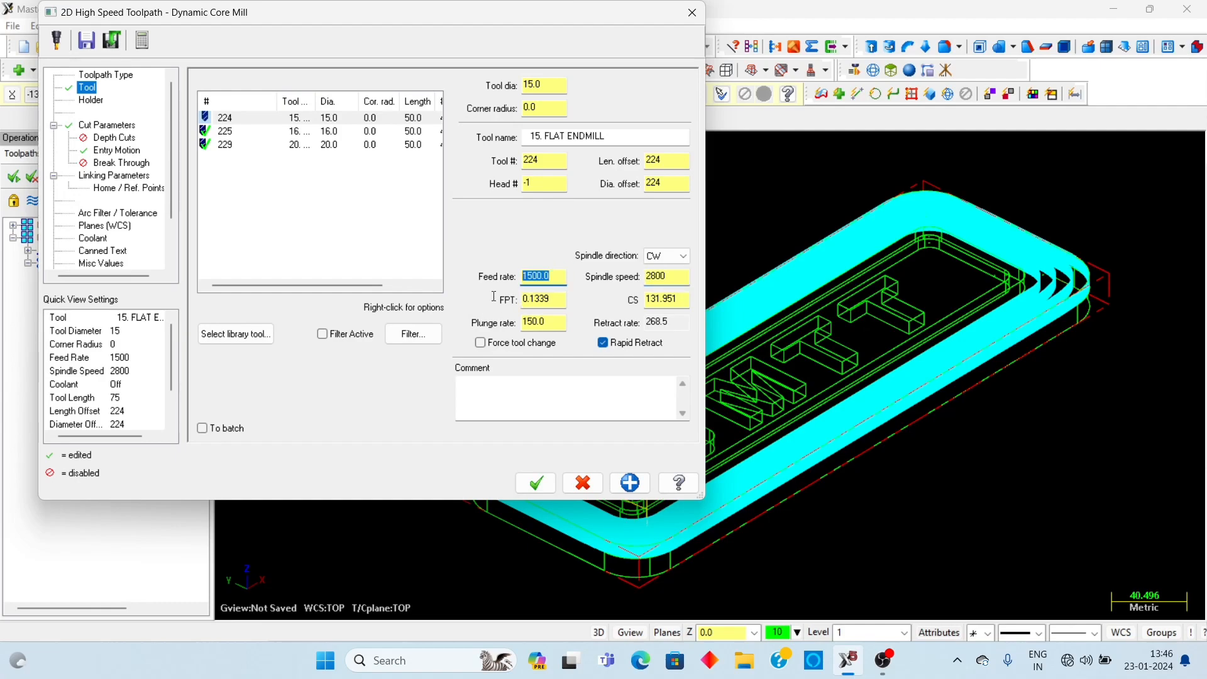
pyautogui.write('14')
pyautogui.press('Return')
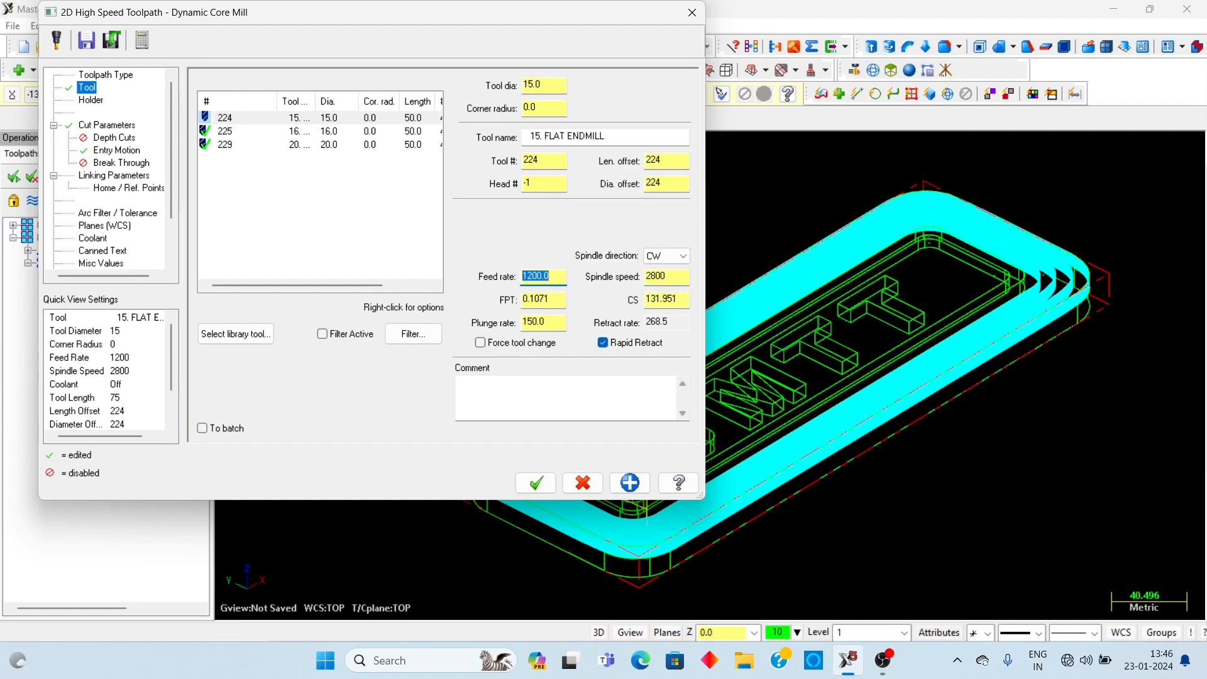
pyautogui.click(534, 484)
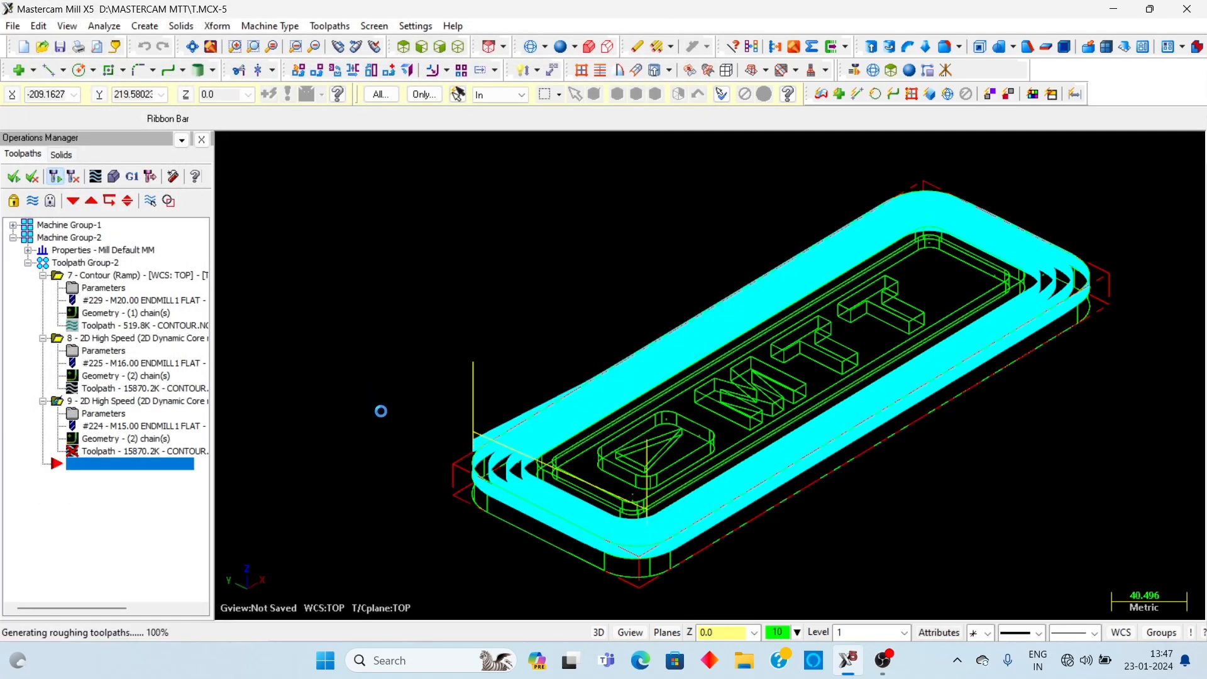
# - Enable depth cuts with a max rough step of 8.0 in the copied core mill operation and regenerate it
pyautogui.moveTo(505, 487); pyautogui.dragTo(588, 359, button='middle')
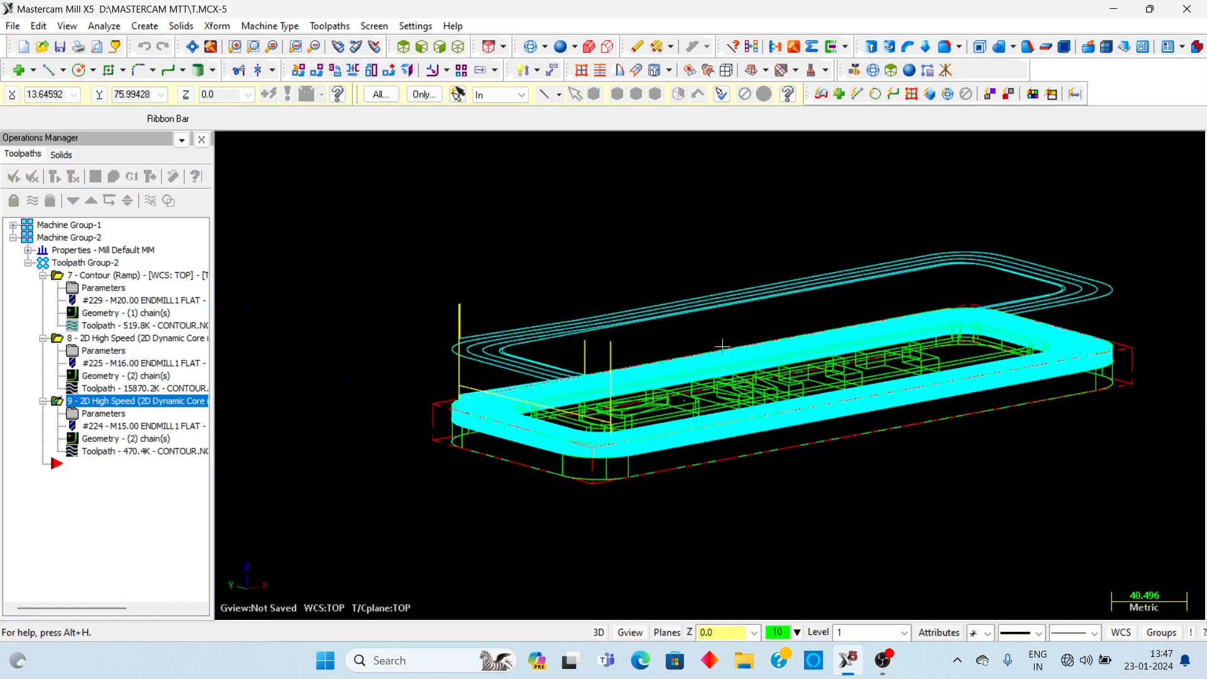
pyautogui.click(100, 415)
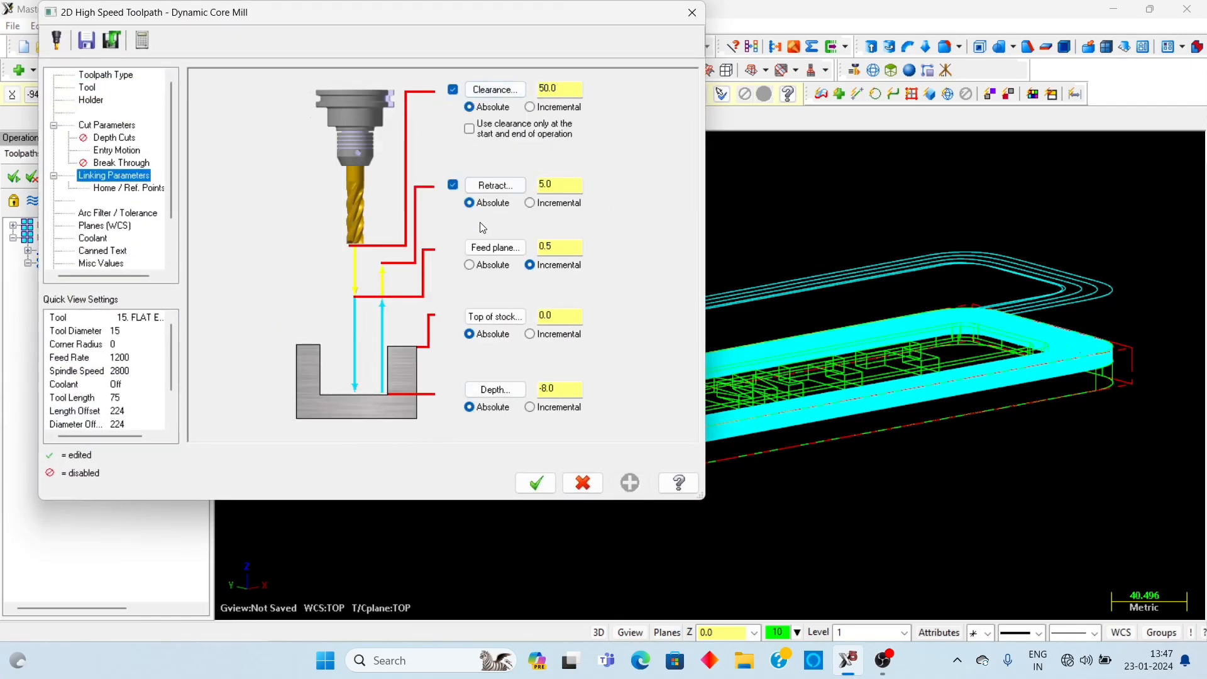
pyautogui.click(107, 126)
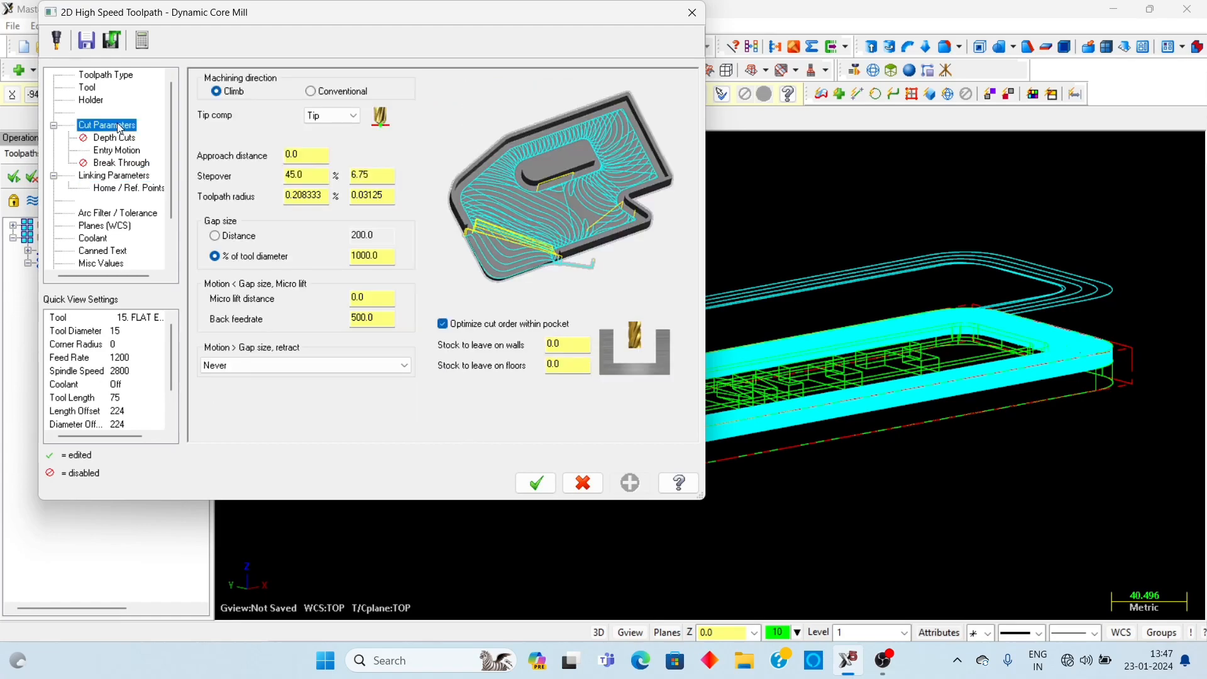
pyautogui.click(117, 151)
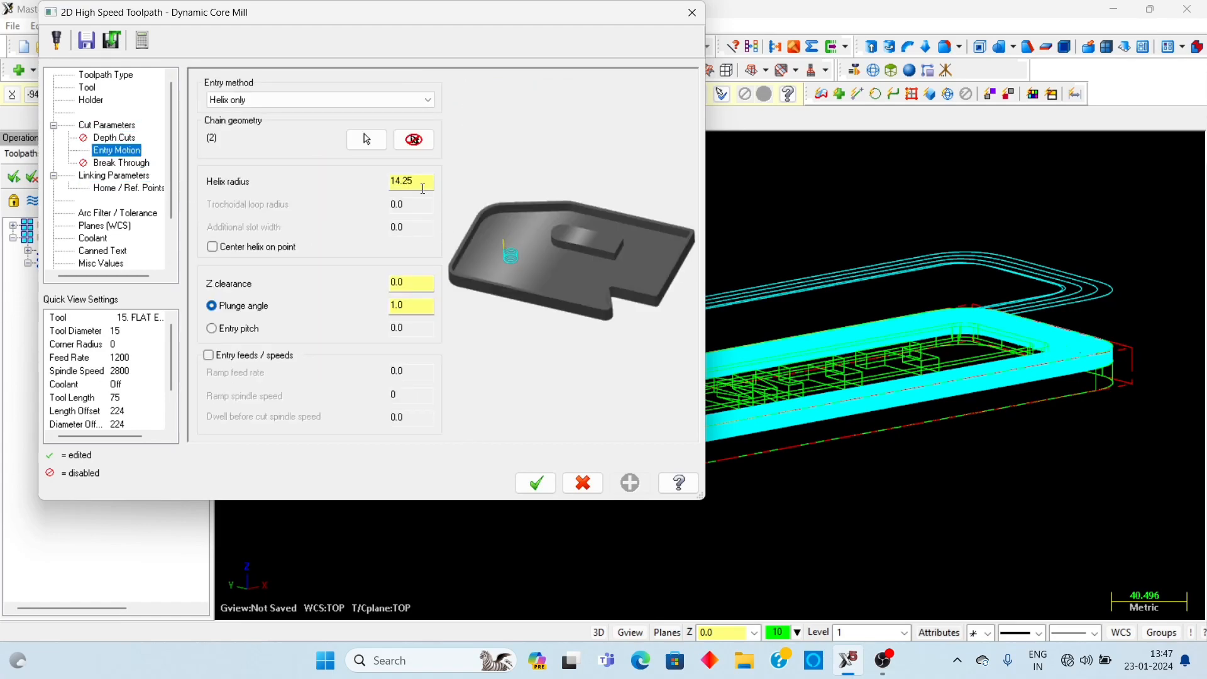
pyautogui.click(128, 139)
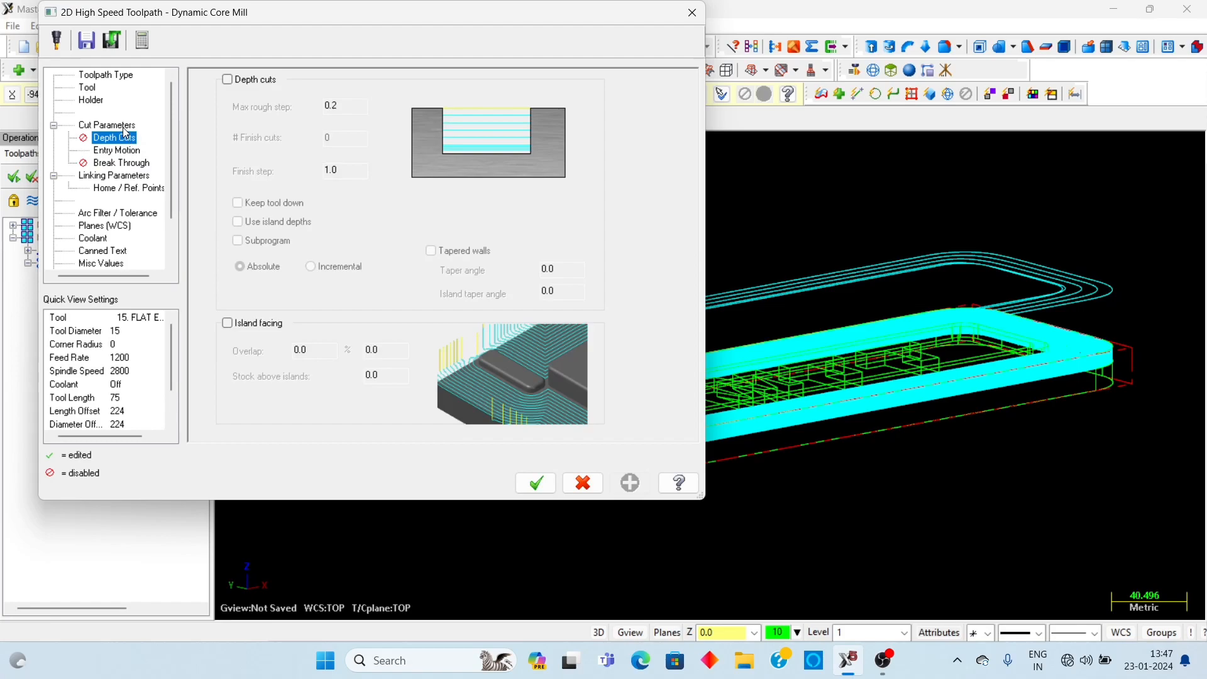
pyautogui.click(227, 79)
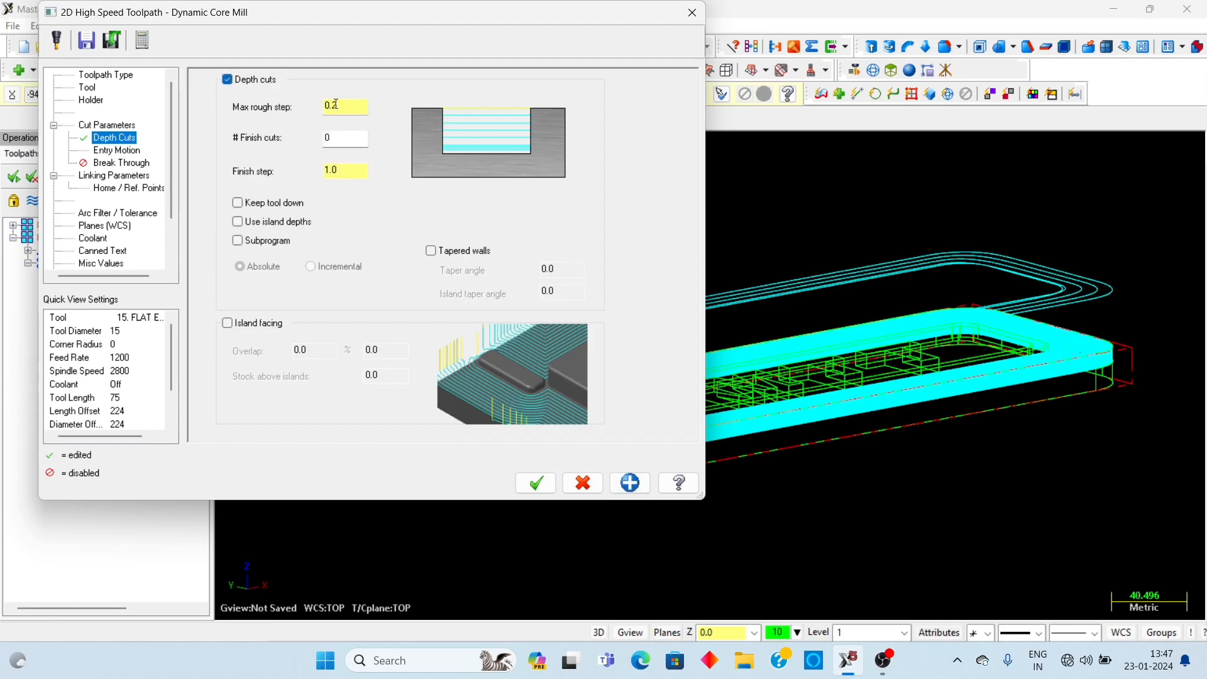
pyautogui.moveTo(340, 111); pyautogui.dragTo(274, 112)
pyautogui.write('8')
pyautogui.press('Return')
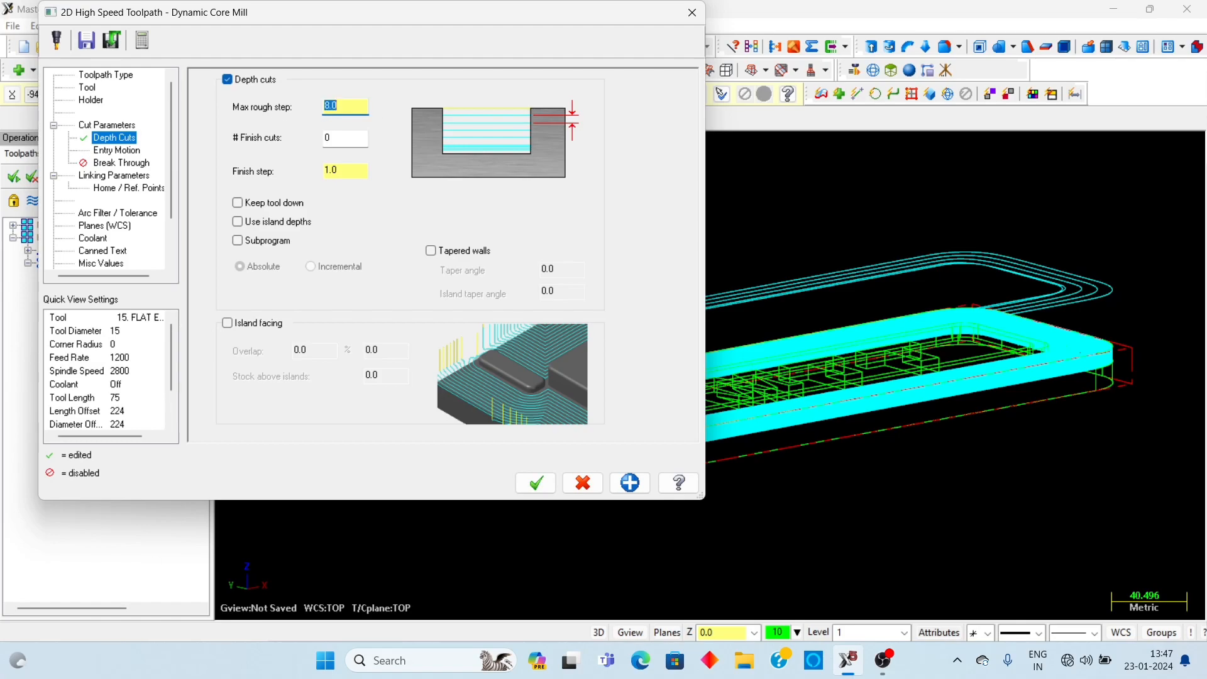
pyautogui.click(536, 482)
pyautogui.click(69, 177)
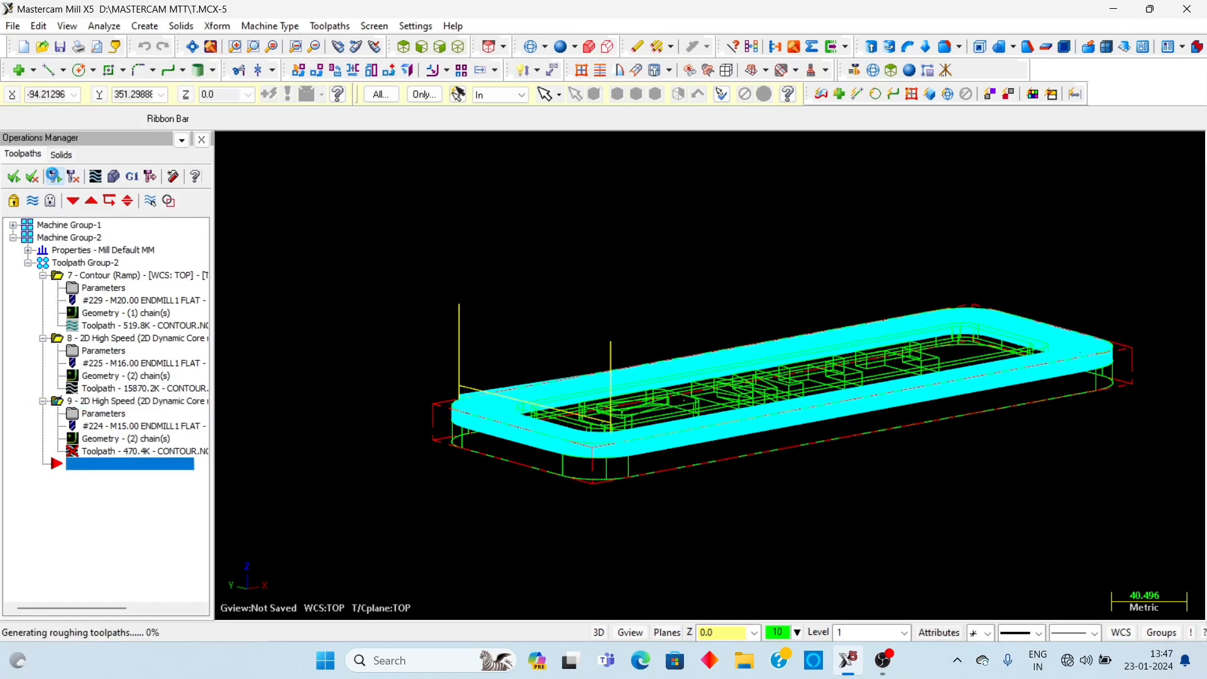
# - Run a Verify simulation of all Machine Group-2 operations and inspect the machined border up close
pyautogui.scroll(1, 386, 327)
pyautogui.moveTo(511, 285); pyautogui.dragTo(490, 311, button='middle')
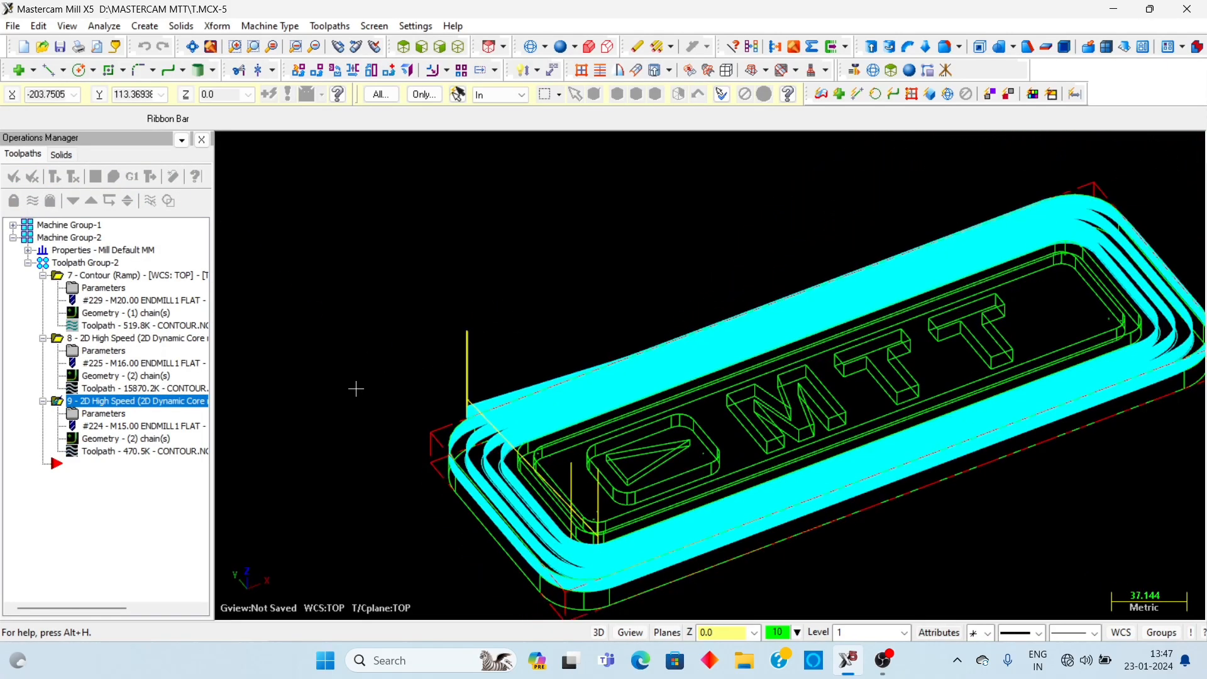
pyautogui.click(29, 176)
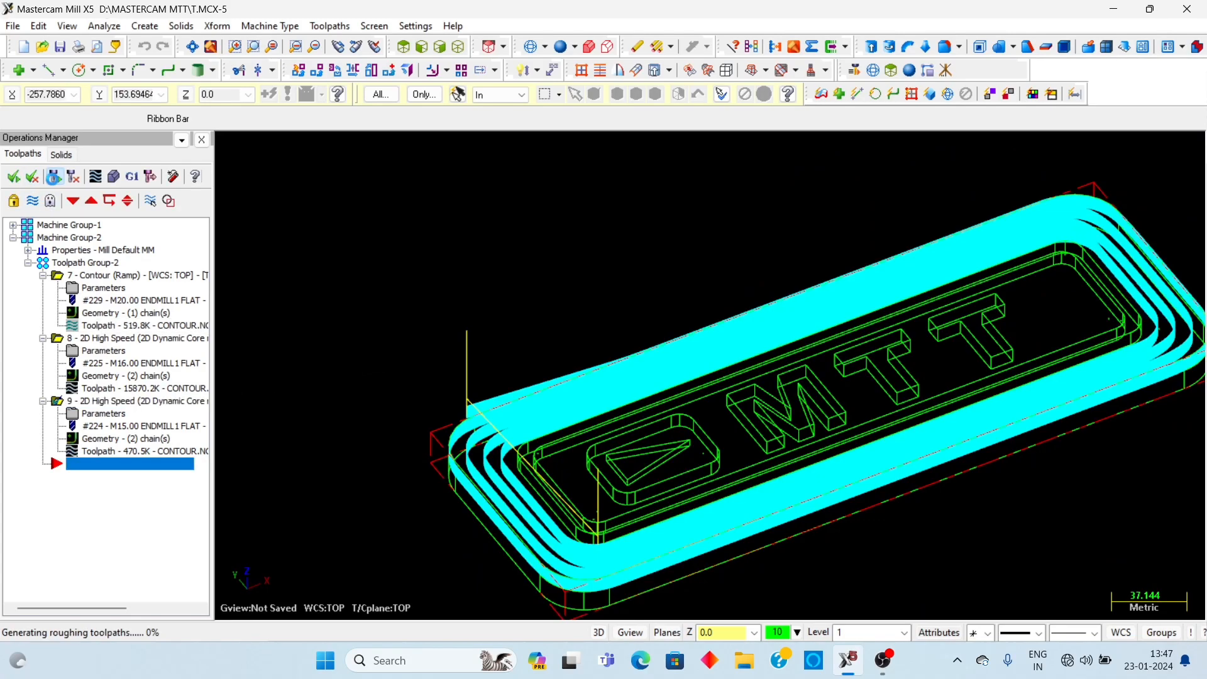
pyautogui.click(83, 239)
pyautogui.click(114, 177)
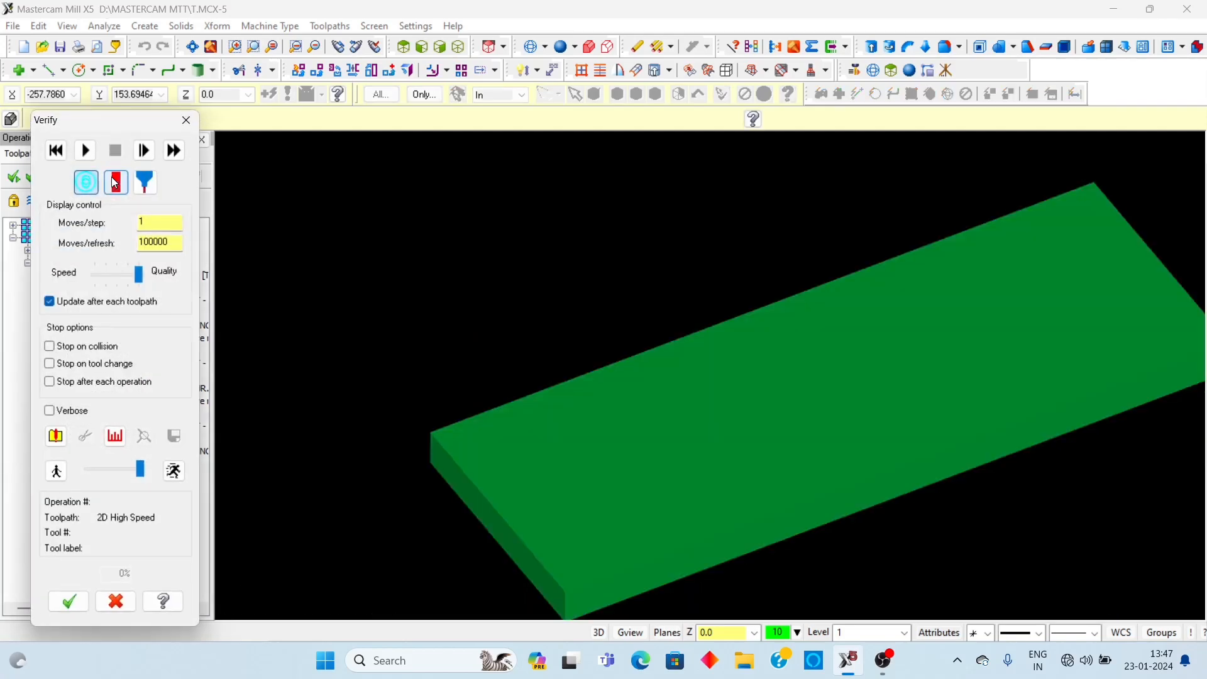
pyautogui.click(85, 150)
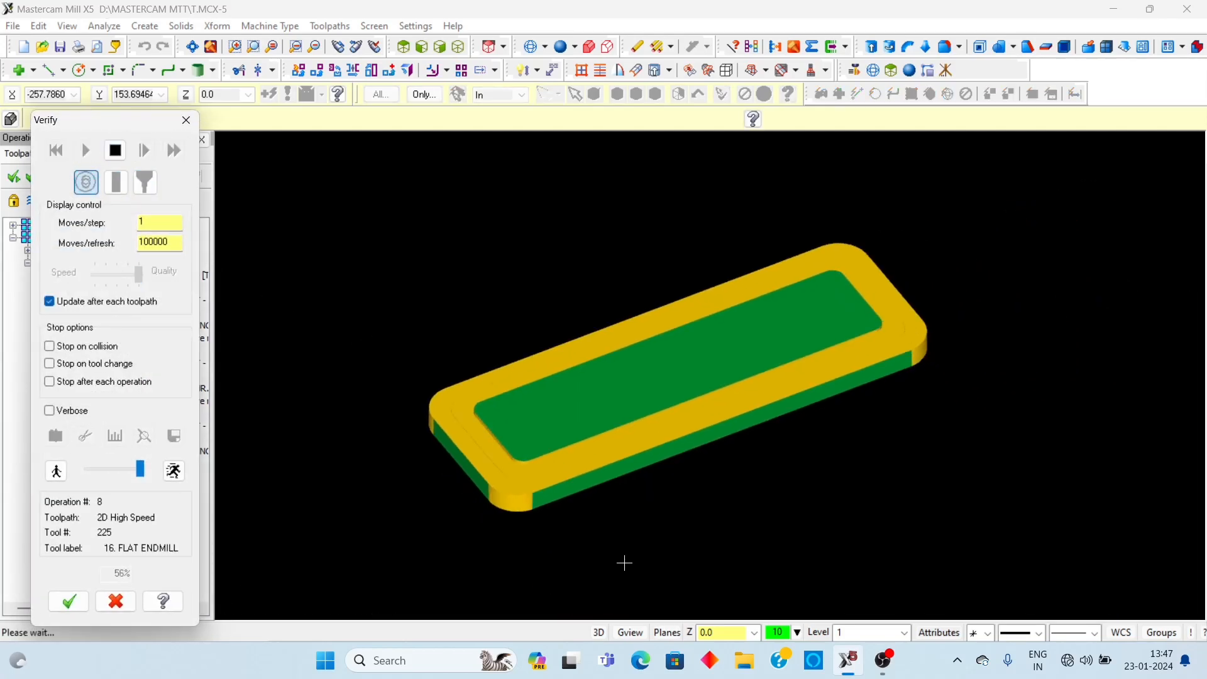
pyautogui.scroll(5, 534, 503)
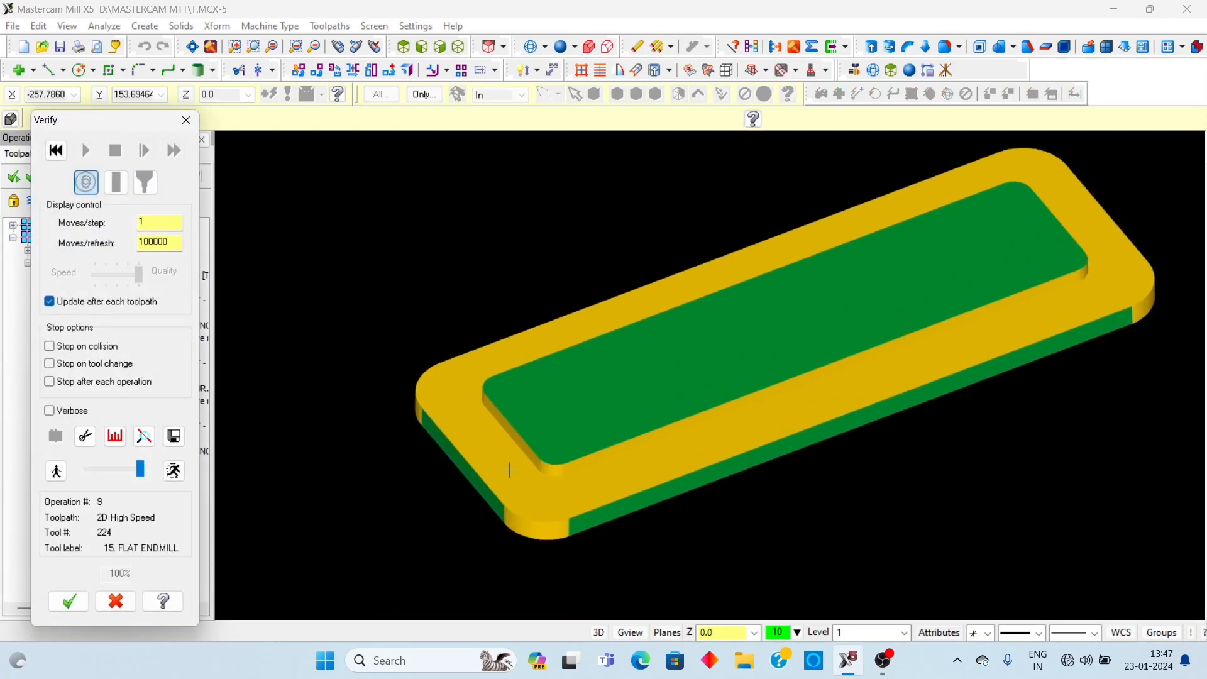
pyautogui.scroll(-2, 462, 431)
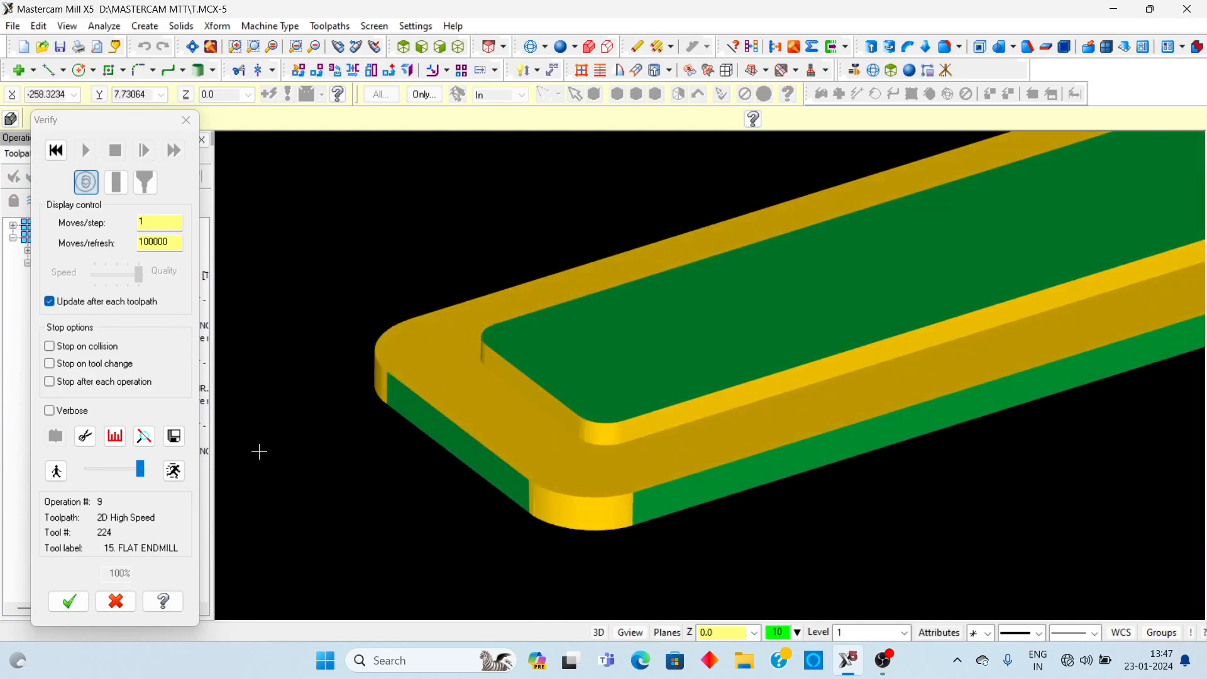
pyautogui.scroll(-1, 259, 453)
pyautogui.click(186, 119)
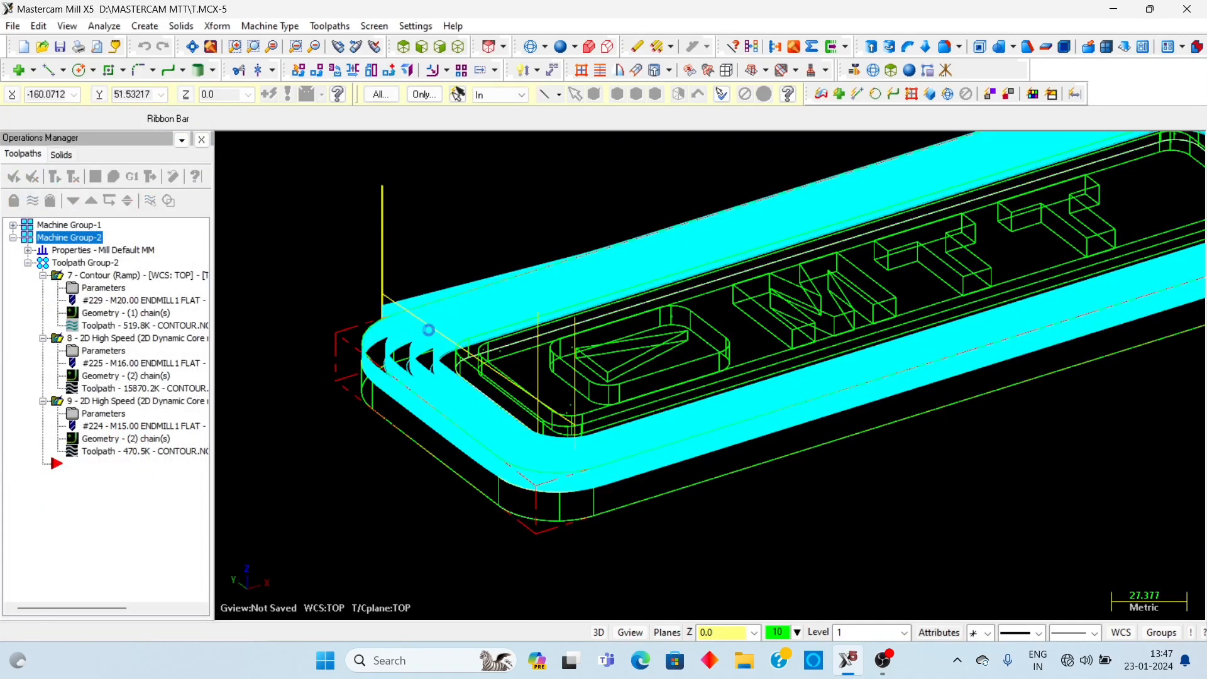
# - Collapse the three operations of Toolpath Group-2 in the operations tree
pyautogui.scroll(-1, 402, 377)
pyautogui.click(43, 276)
pyautogui.click(42, 288)
pyautogui.click(43, 301)
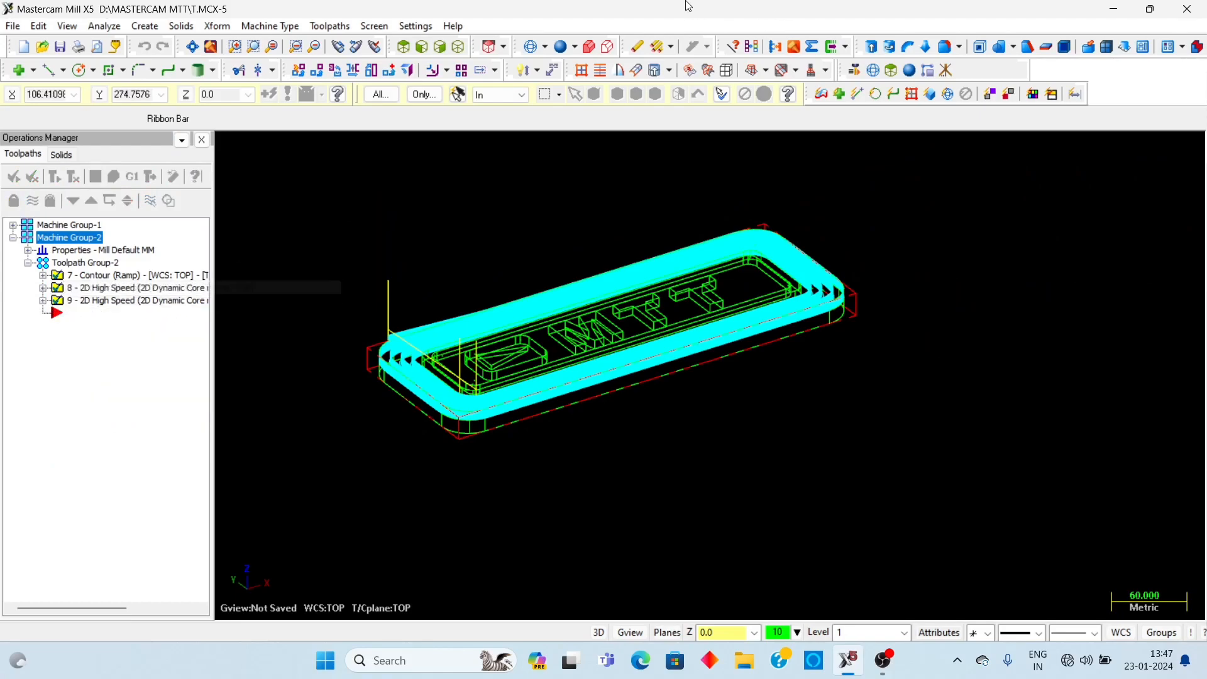
# - Start a 2D High Speed toolpath and chain the inner border outline, the rounded logo frame and the letters M, T and T
pyautogui.click(330, 26)
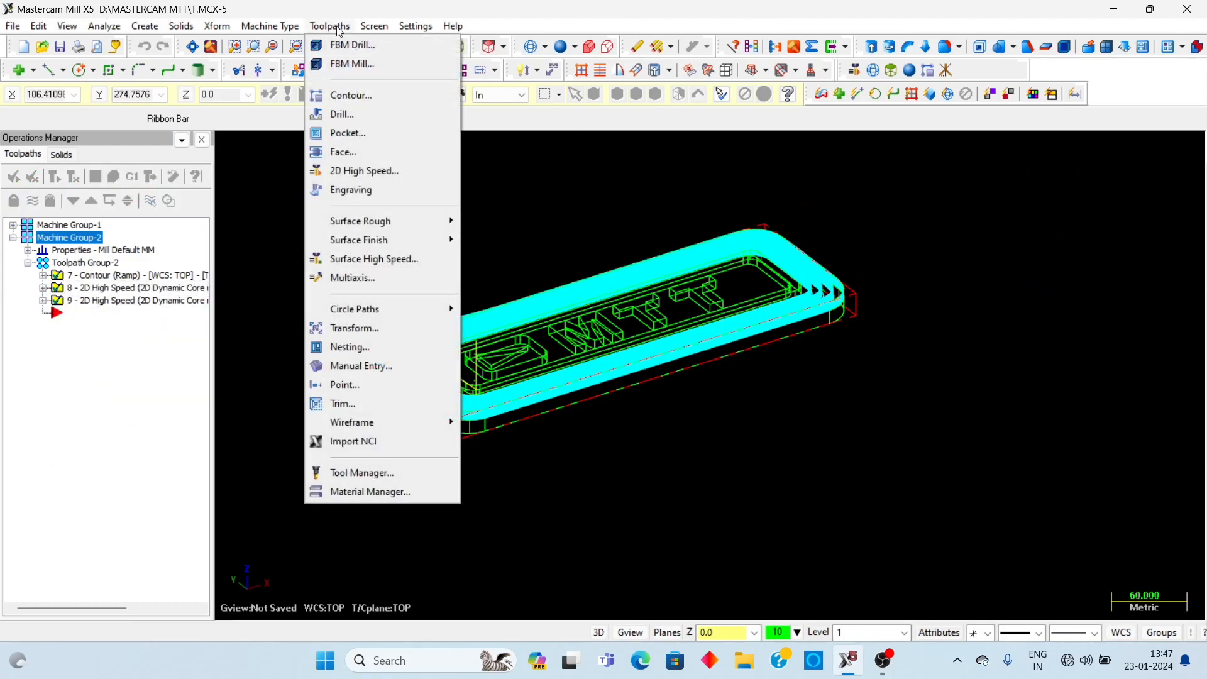
pyautogui.click(364, 171)
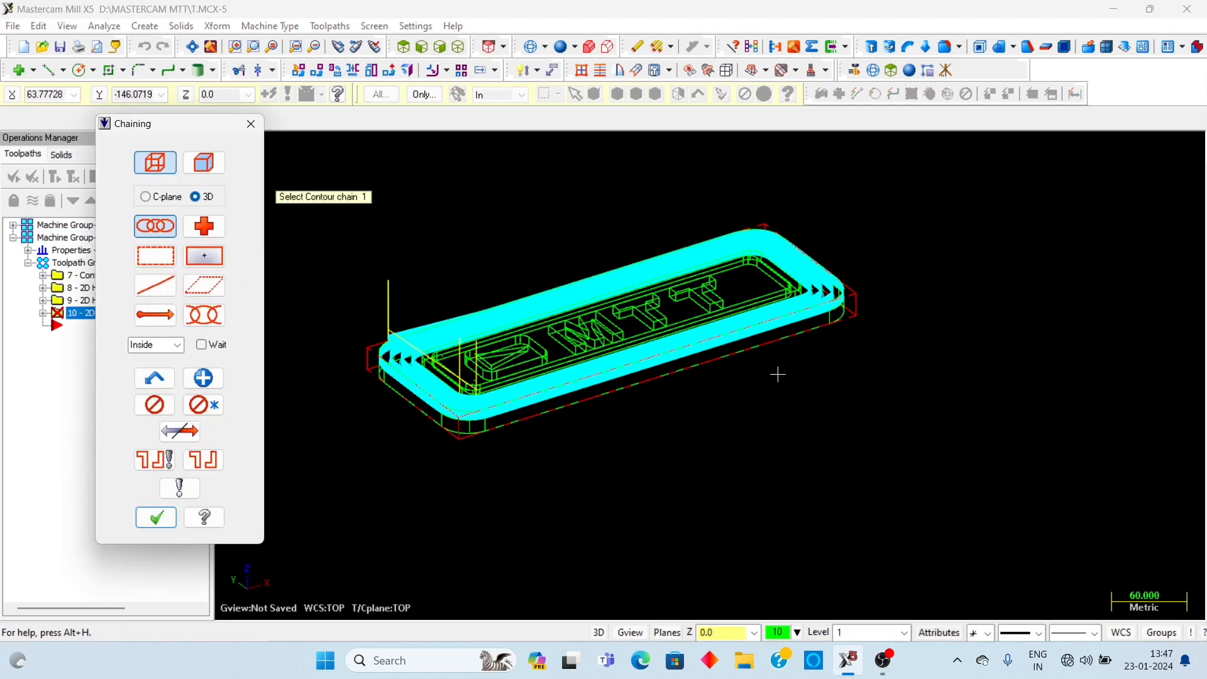
pyautogui.hotkey('alt', '1')
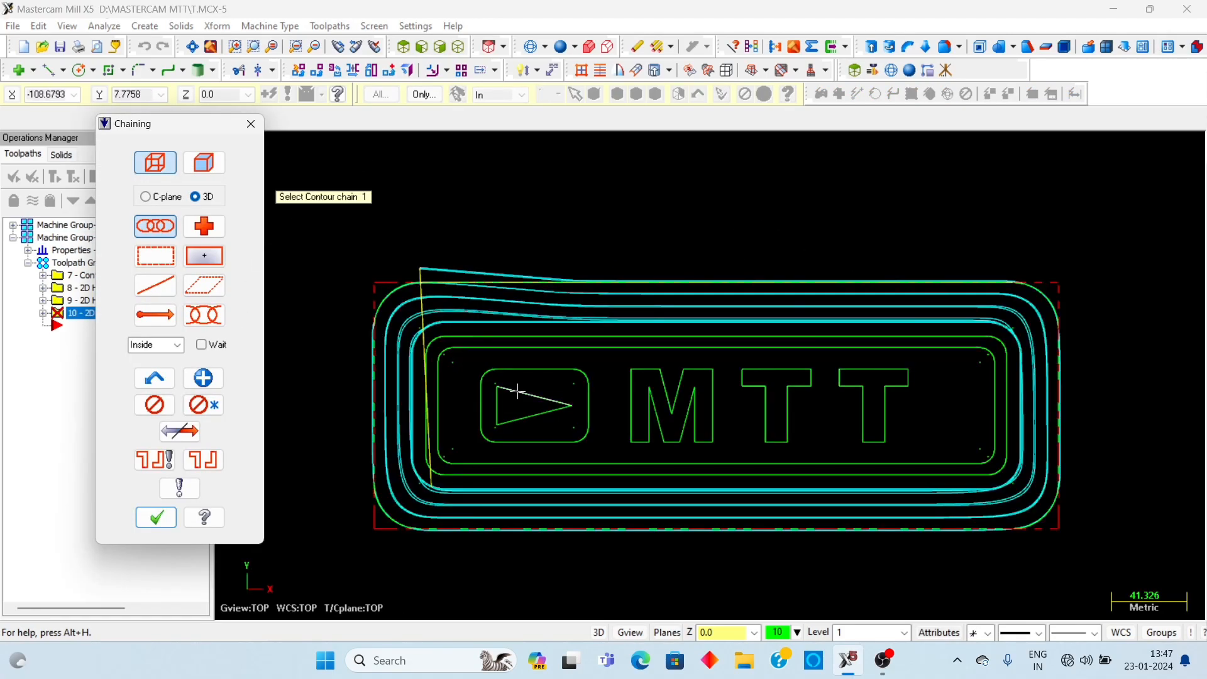
pyautogui.scroll(3, 518, 392)
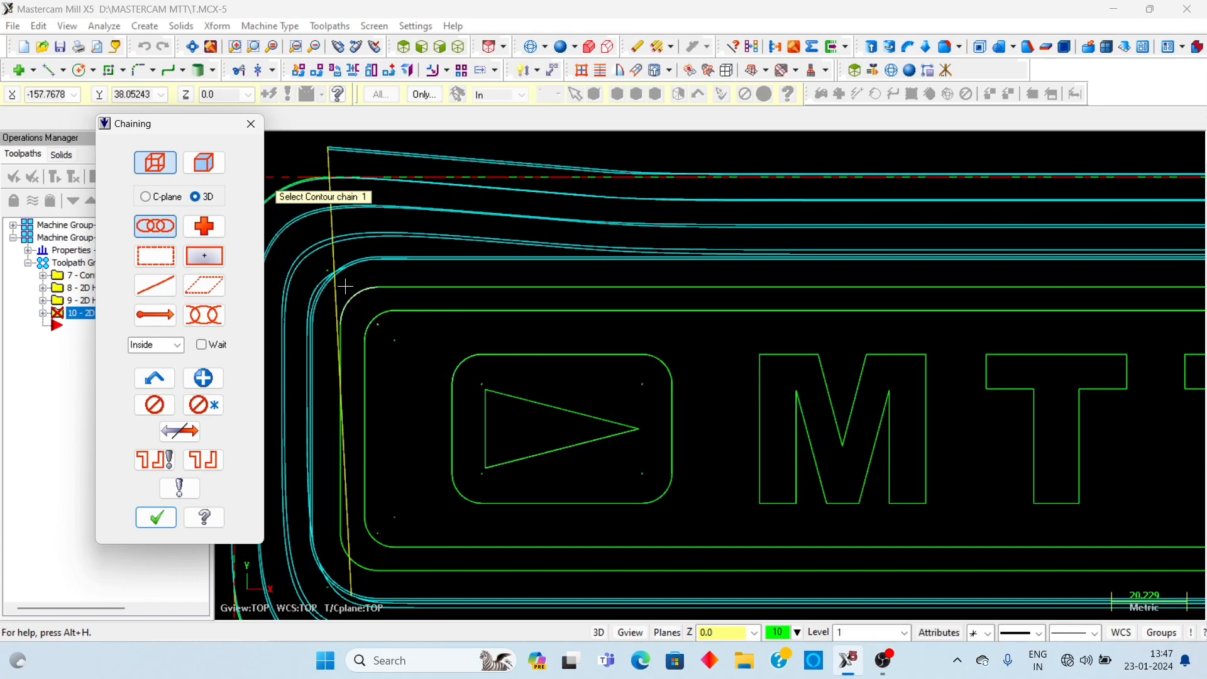
pyautogui.click(396, 311)
pyautogui.scroll(-1, 409, 277)
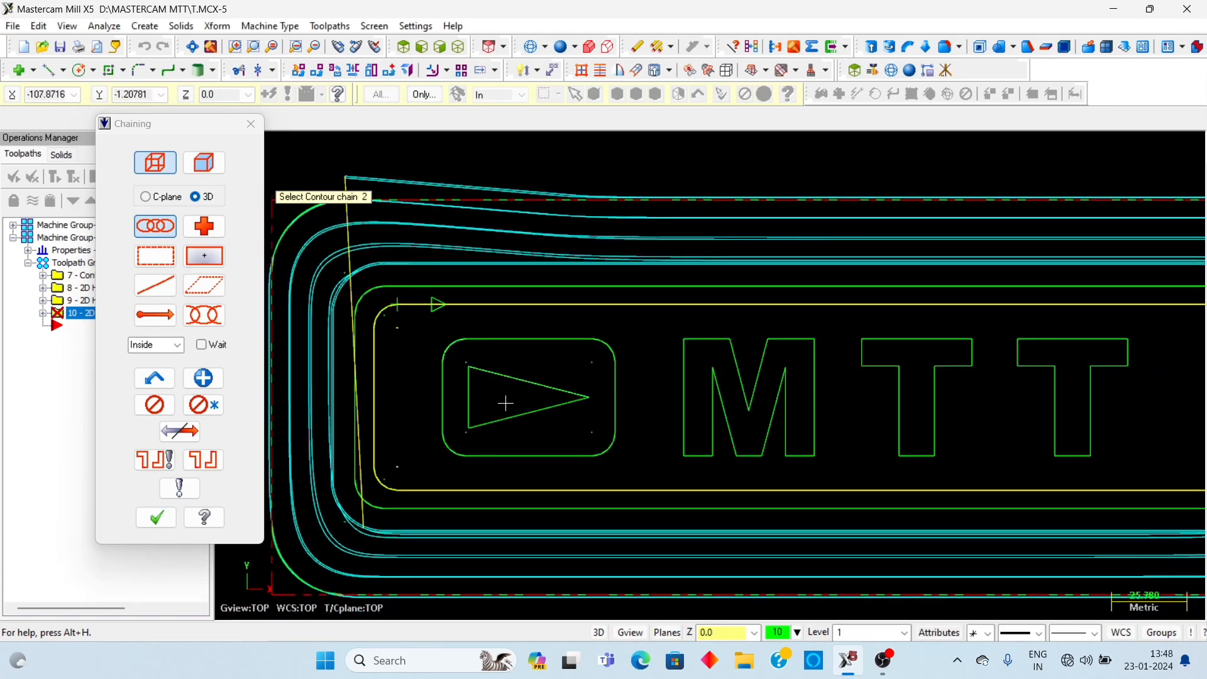
pyautogui.click(488, 339)
pyautogui.click(687, 347)
pyautogui.click(886, 340)
pyautogui.click(1069, 338)
pyautogui.click(154, 516)
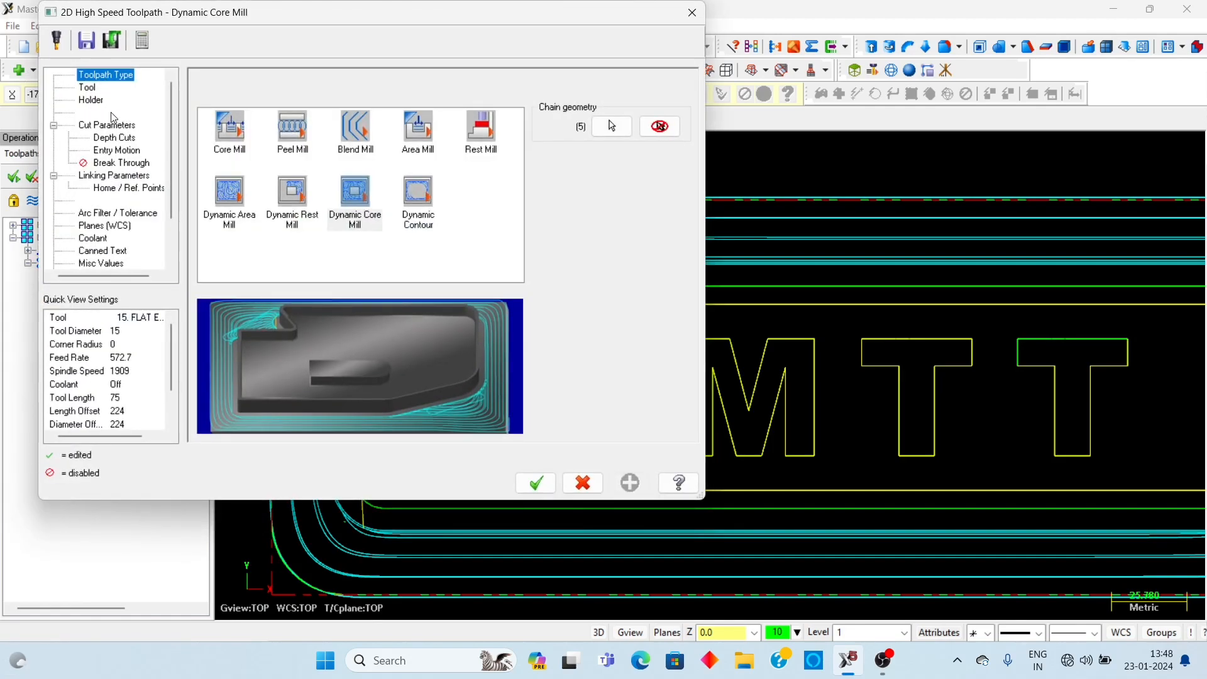
# - Compare Area Mill with Dynamic Area Mill and choose Area Mill as the new operation's toolpath type
pyautogui.click(420, 137)
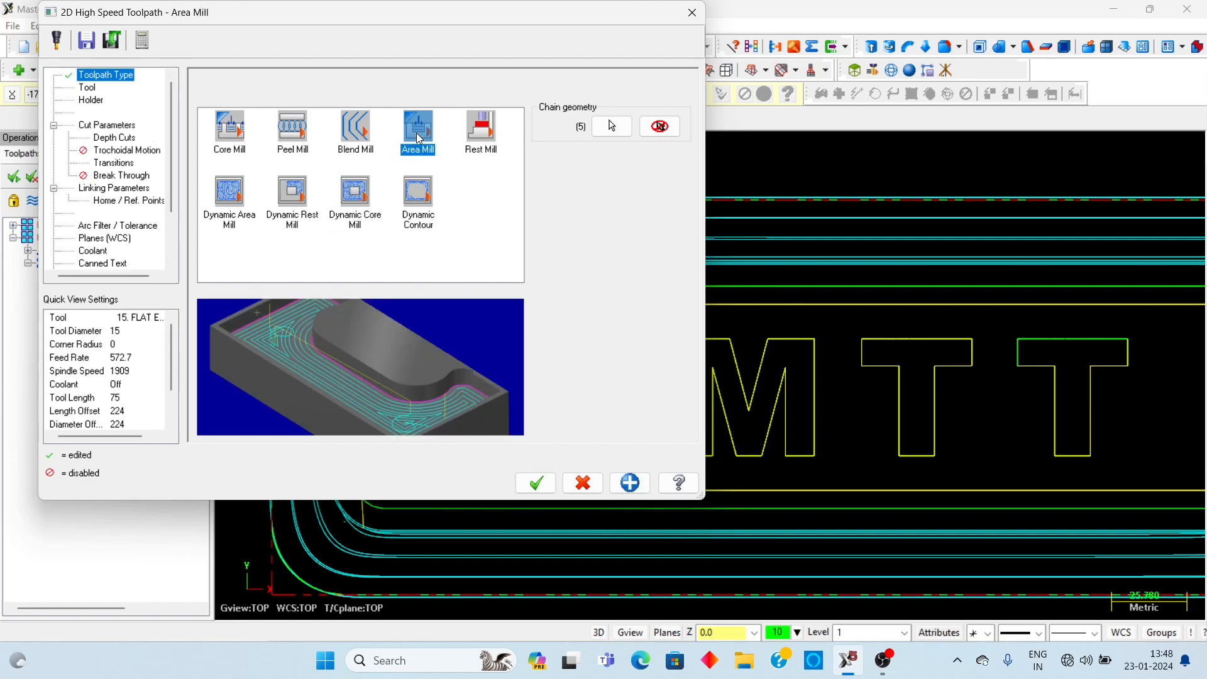
pyautogui.click(228, 196)
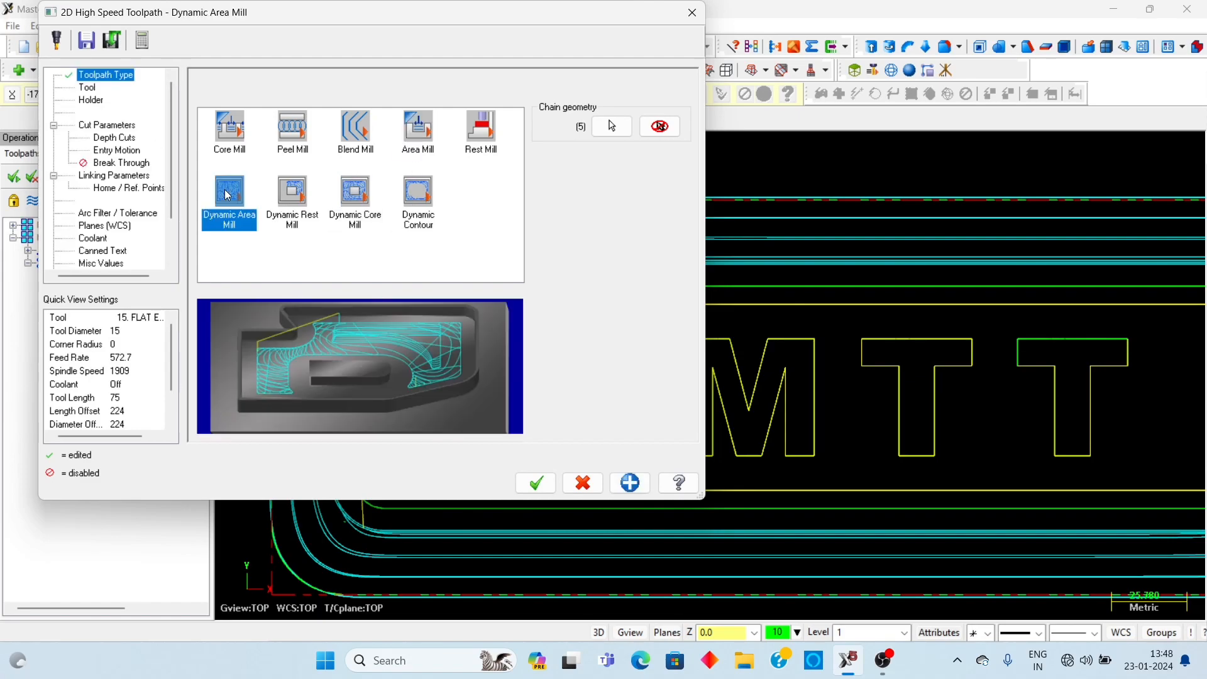
pyautogui.click(420, 132)
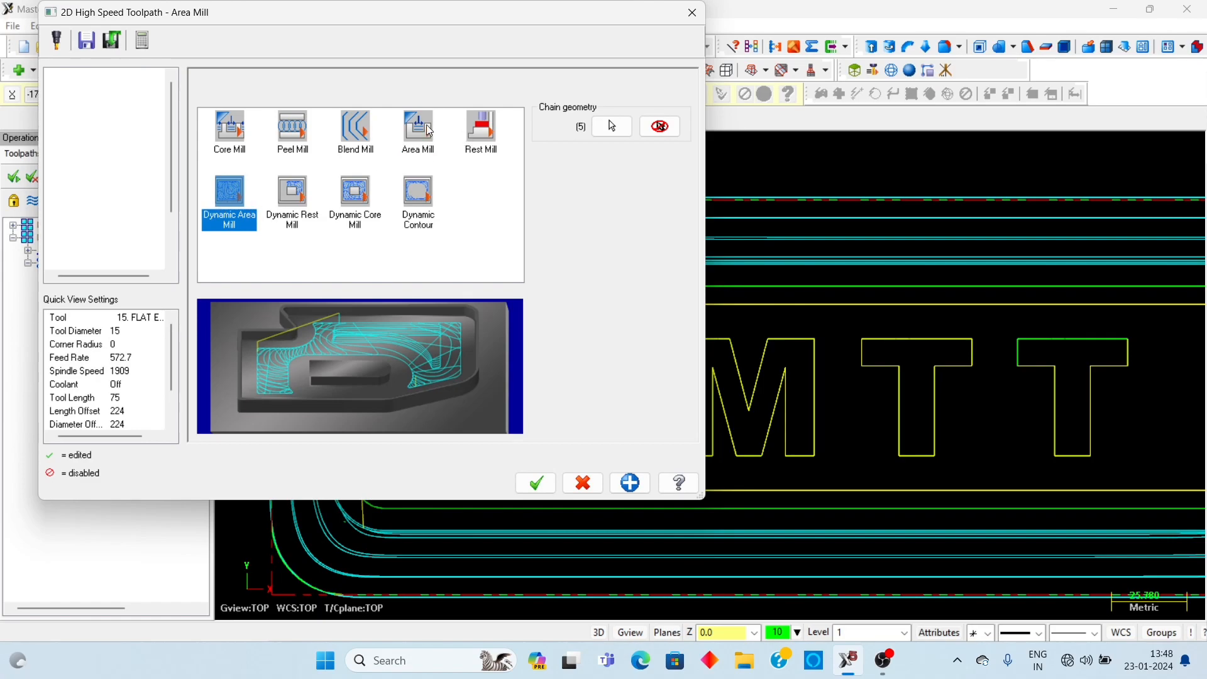
pyautogui.click(231, 202)
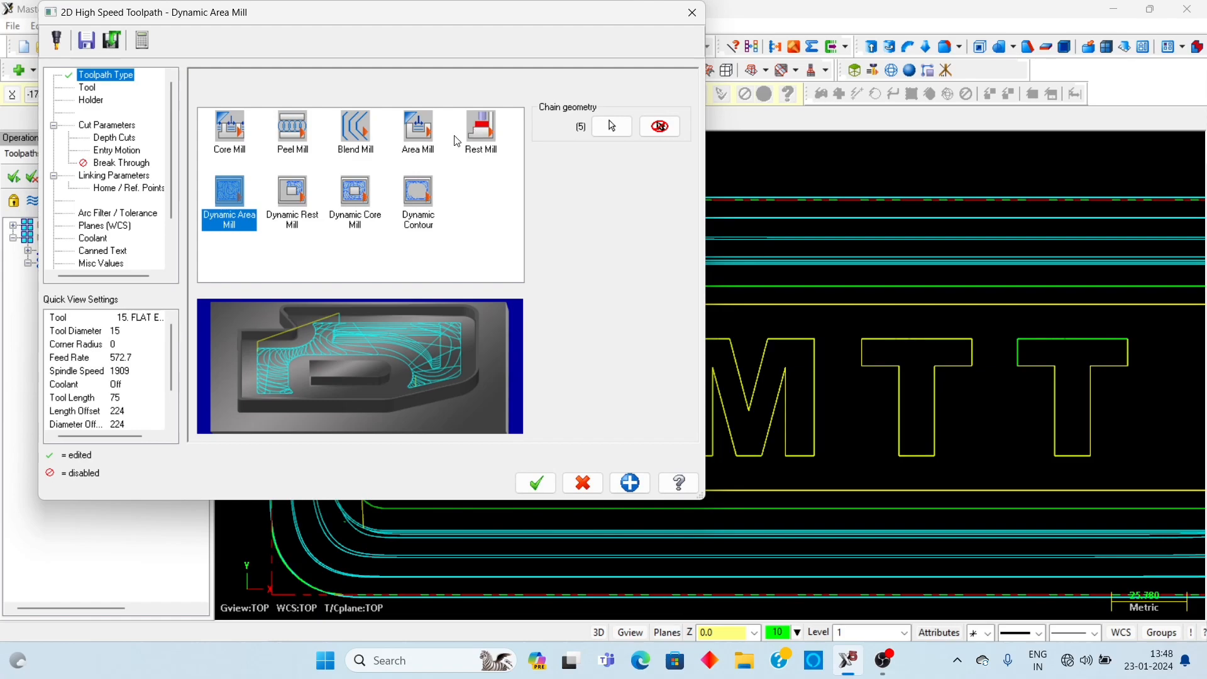
pyautogui.click(420, 132)
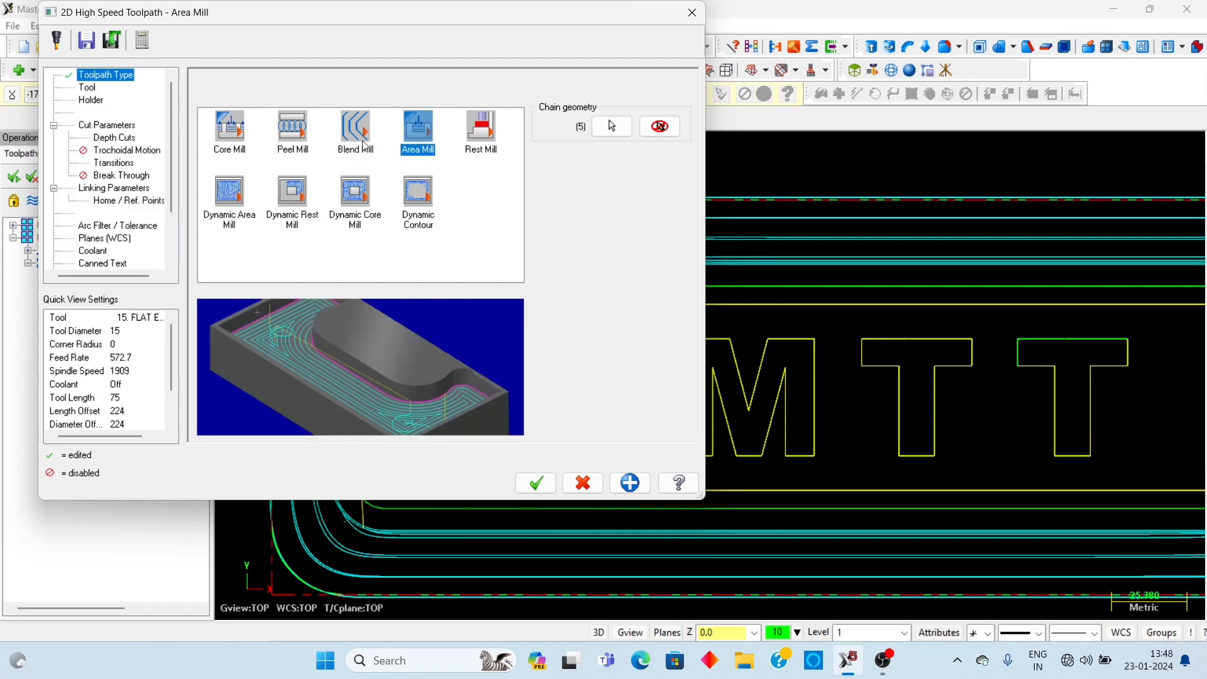
# - Assign the 12.0 mm flat end mill (tool 221) from the tool library to the area mill operation
pyautogui.click(87, 88)
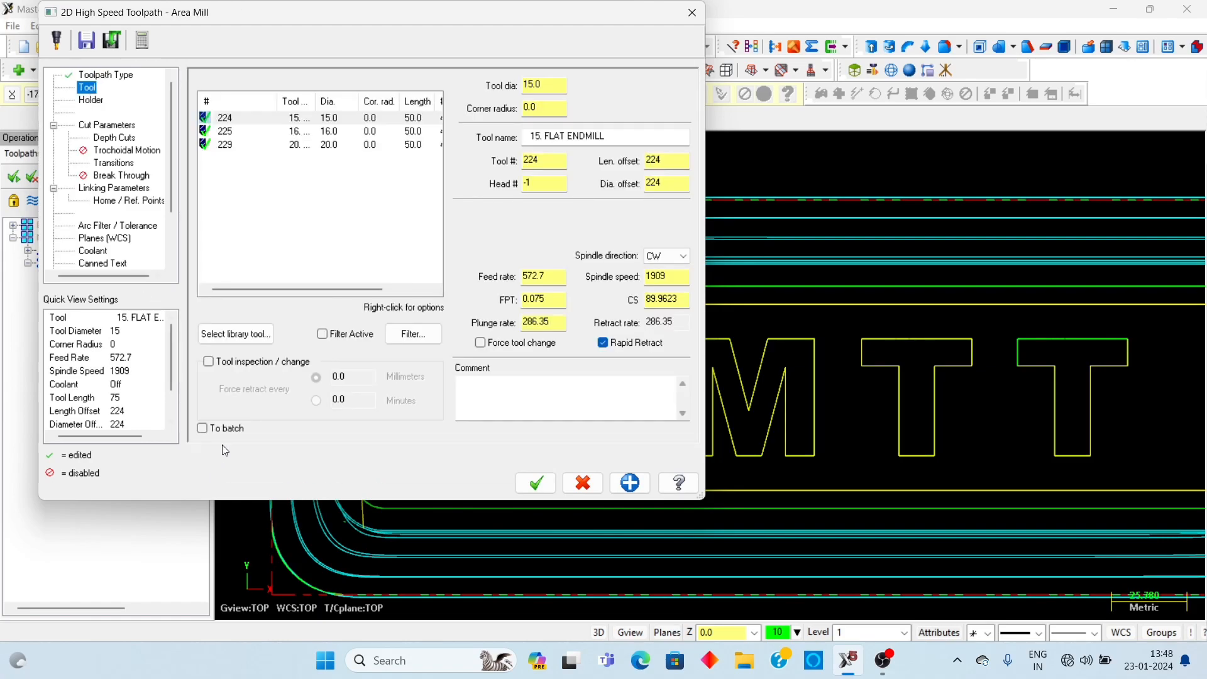
pyautogui.click(236, 334)
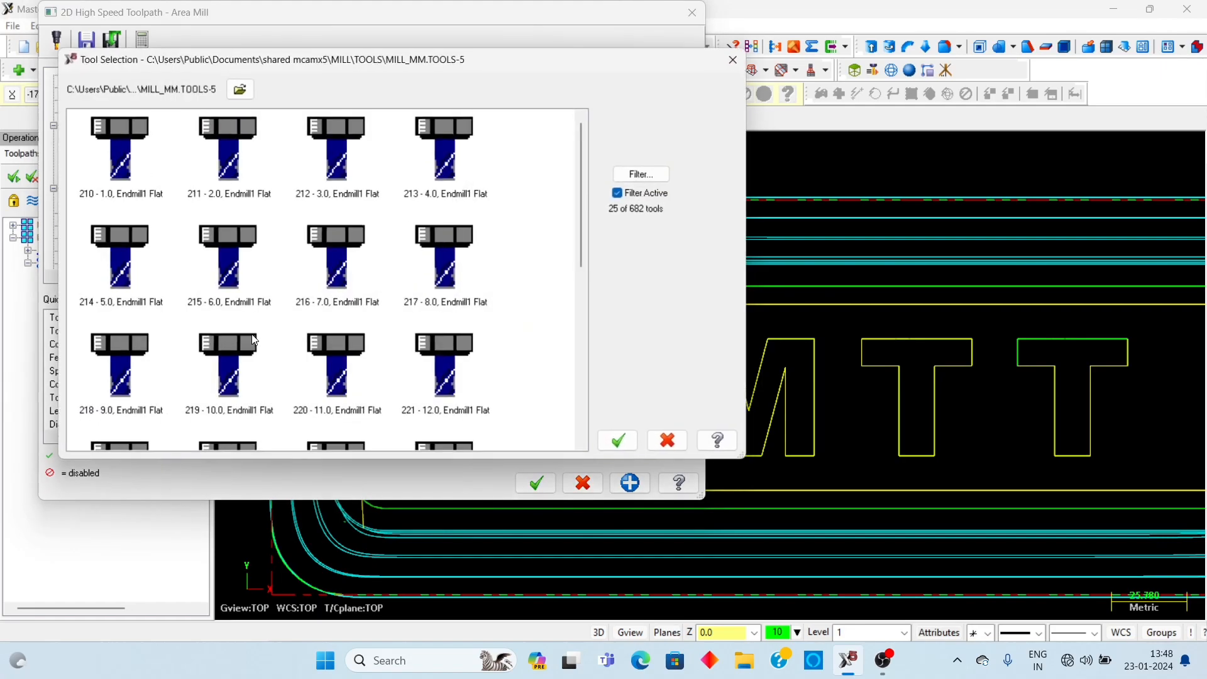
pyautogui.click(451, 358)
pyautogui.click(622, 443)
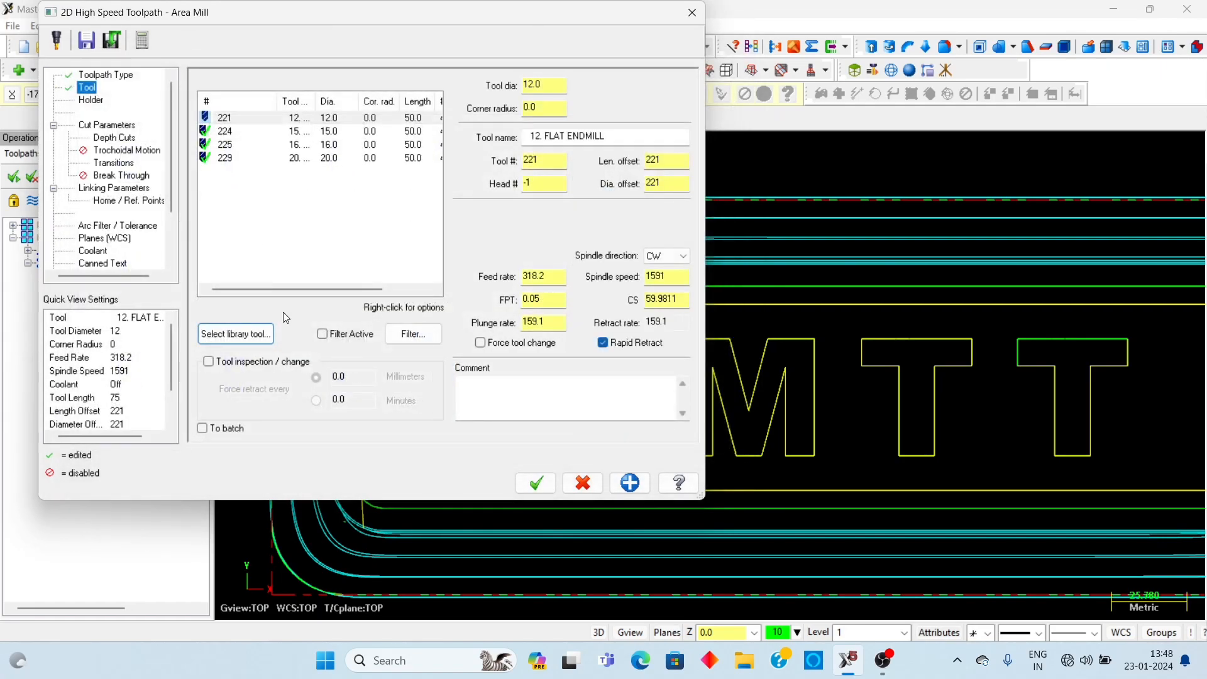
# - Set the 12 mm end mill's feed rate to 1500, spindle speed to 2400 and plunge rate to 150
pyautogui.write('1500')
pyautogui.press('Return')
pyautogui.doubleClick(672, 275)
pyautogui.write('2400')
pyautogui.press('Return')
pyautogui.doubleClick(541, 321)
pyautogui.write('1')
pyautogui.press('Return')
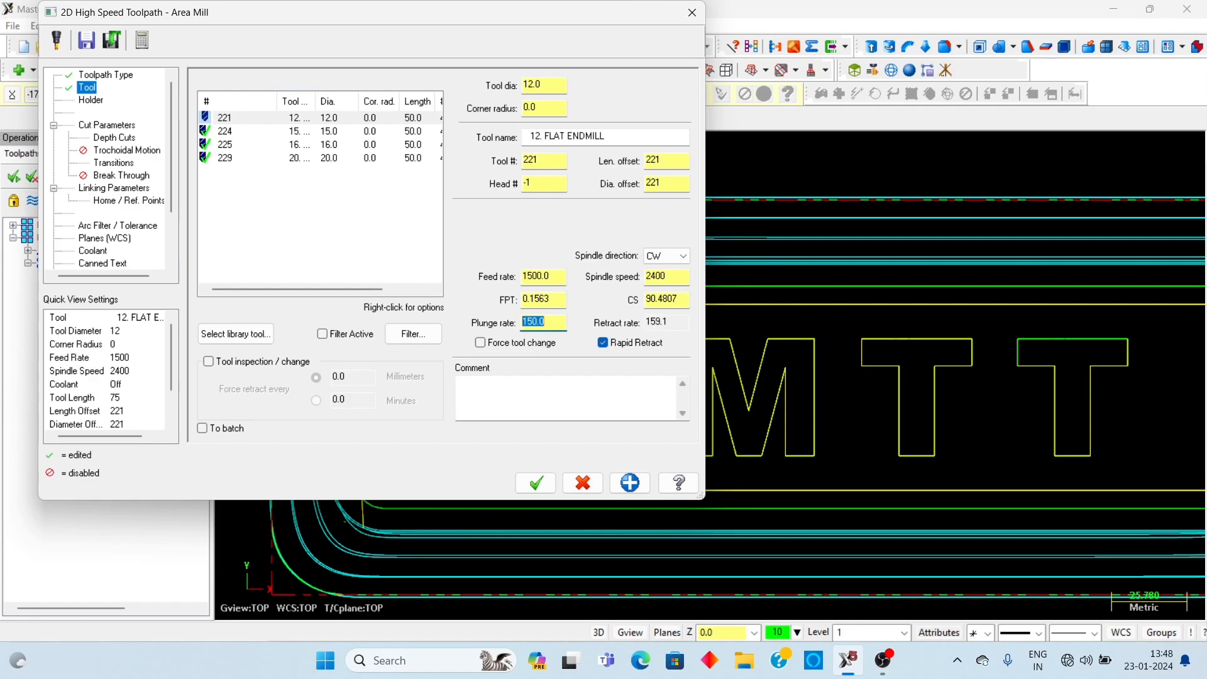
# - Set the area mill operation's stock to leave to 0.1 on both the walls and the floors
pyautogui.click(114, 128)
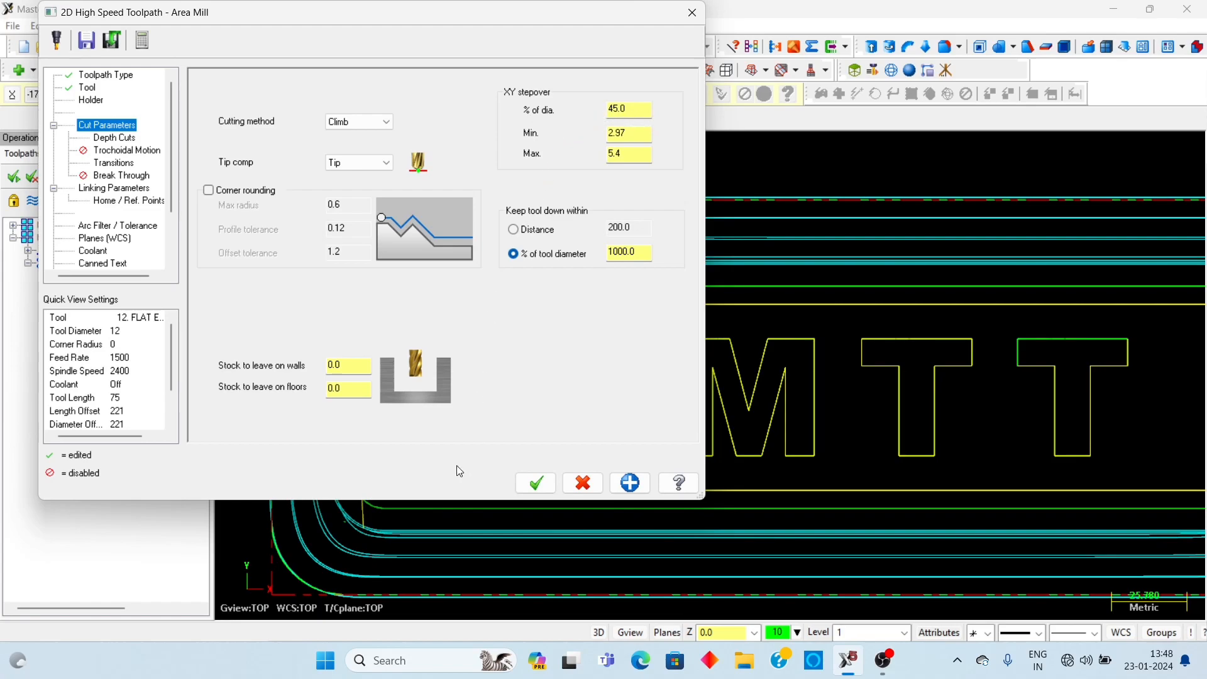
pyautogui.click(363, 364)
pyautogui.write('0.1')
pyautogui.click(358, 389)
pyautogui.write('0.1')
# - Set the depth cuts' max rough step to 0.2 and check the trochoidal motion, transition and break-through settings
pyautogui.click(117, 139)
pyautogui.click(324, 107)
pyautogui.write('.2')
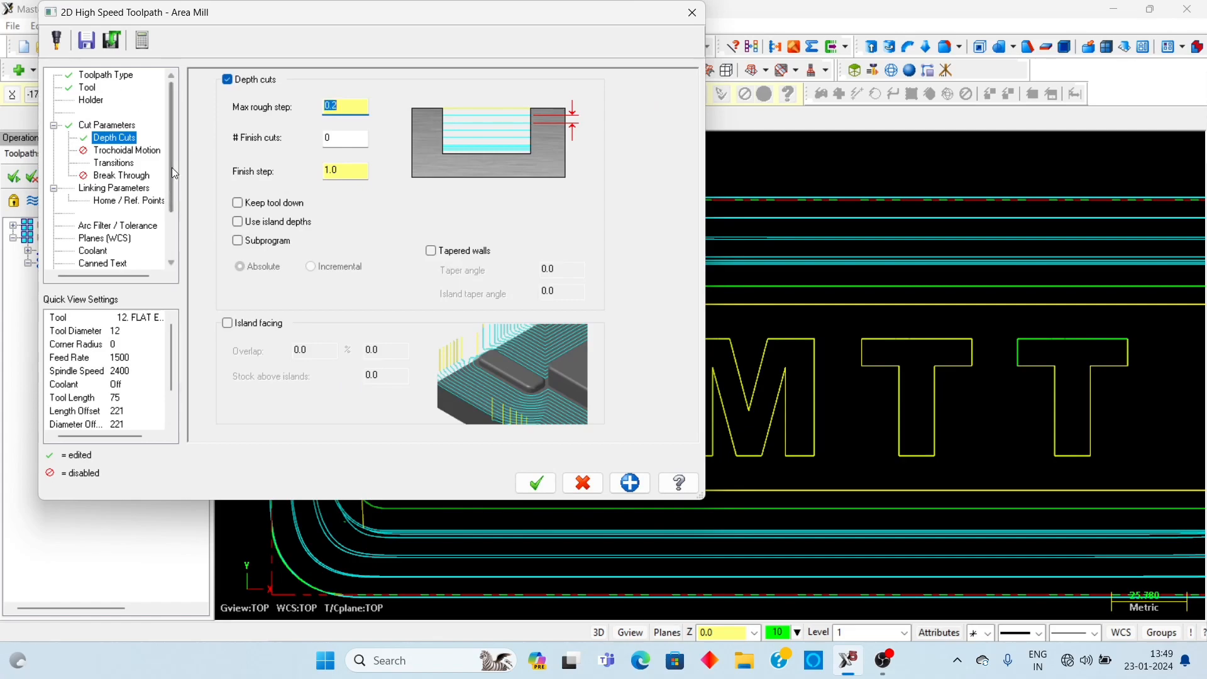
pyautogui.click(125, 150)
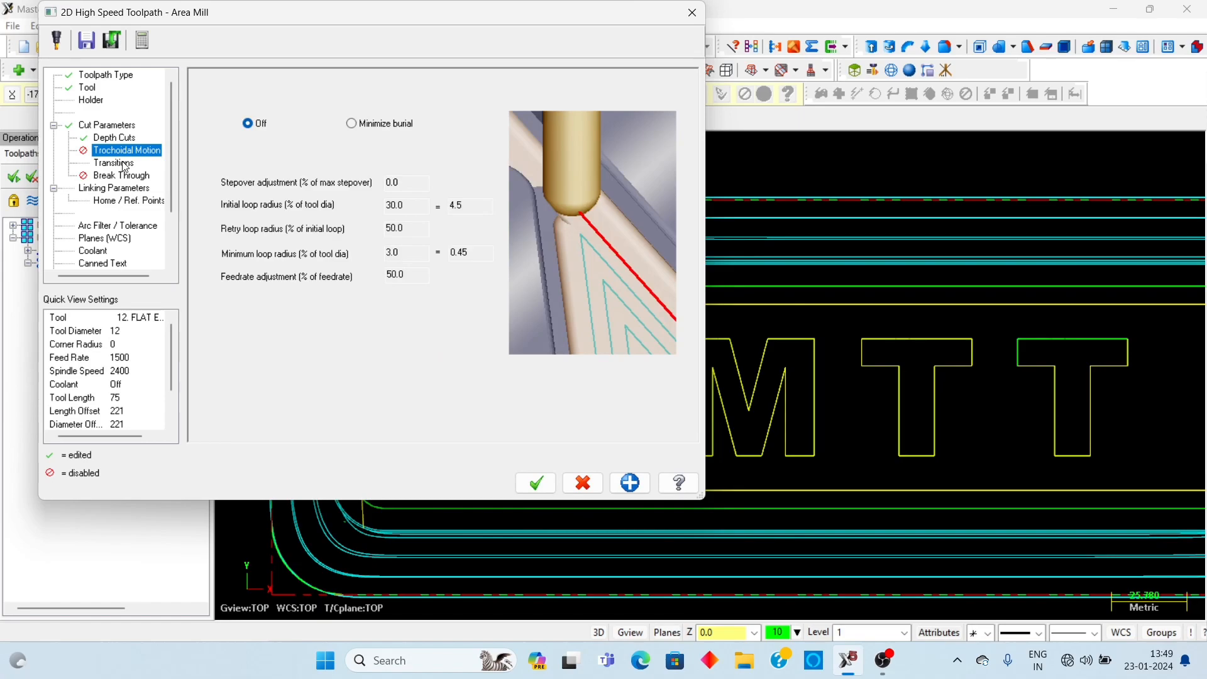
pyautogui.click(125, 164)
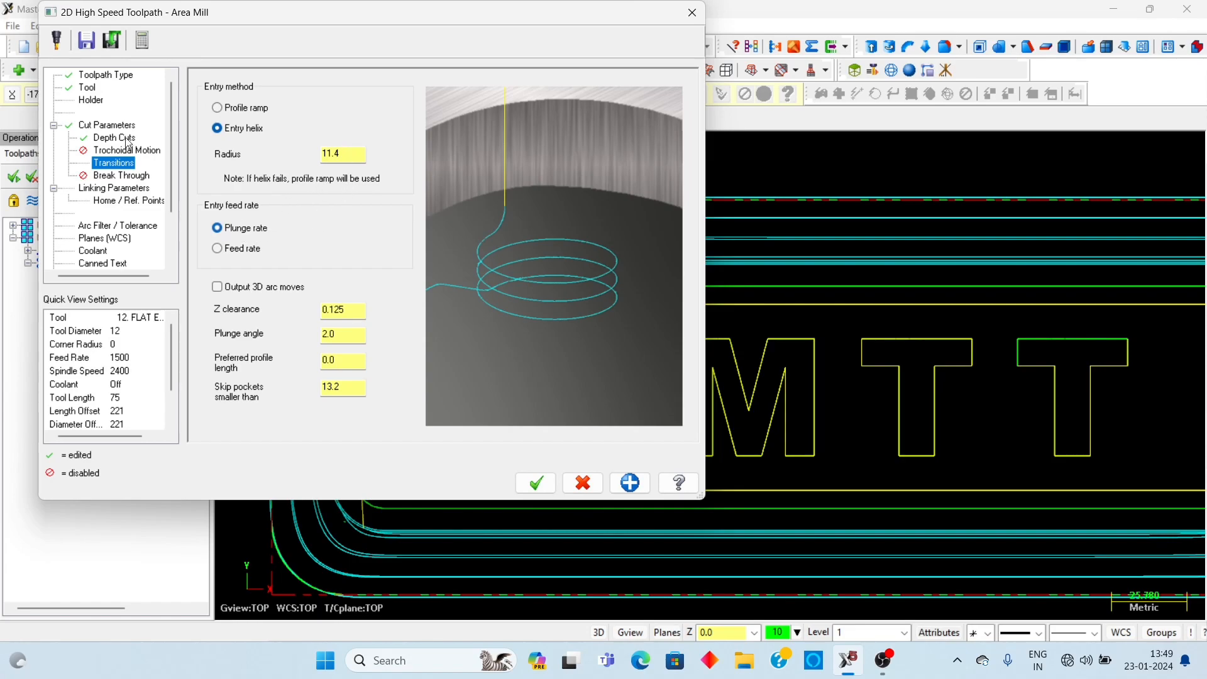
pyautogui.click(87, 87)
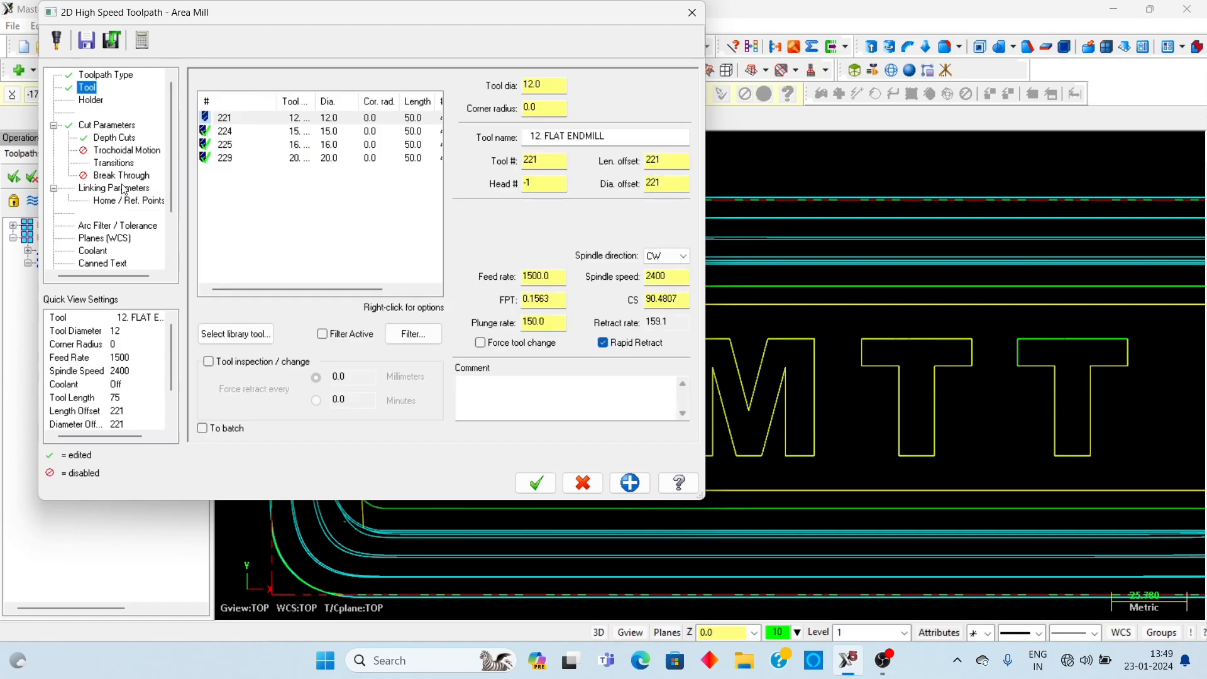
pyautogui.click(114, 163)
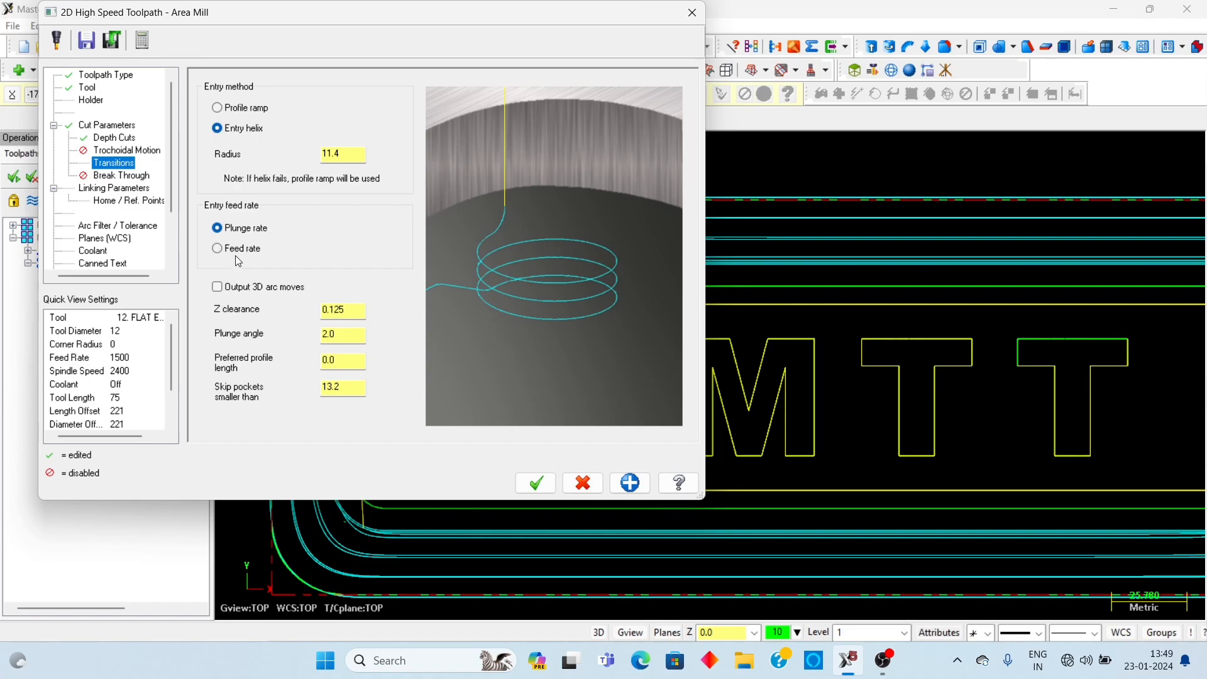
pyautogui.click(134, 178)
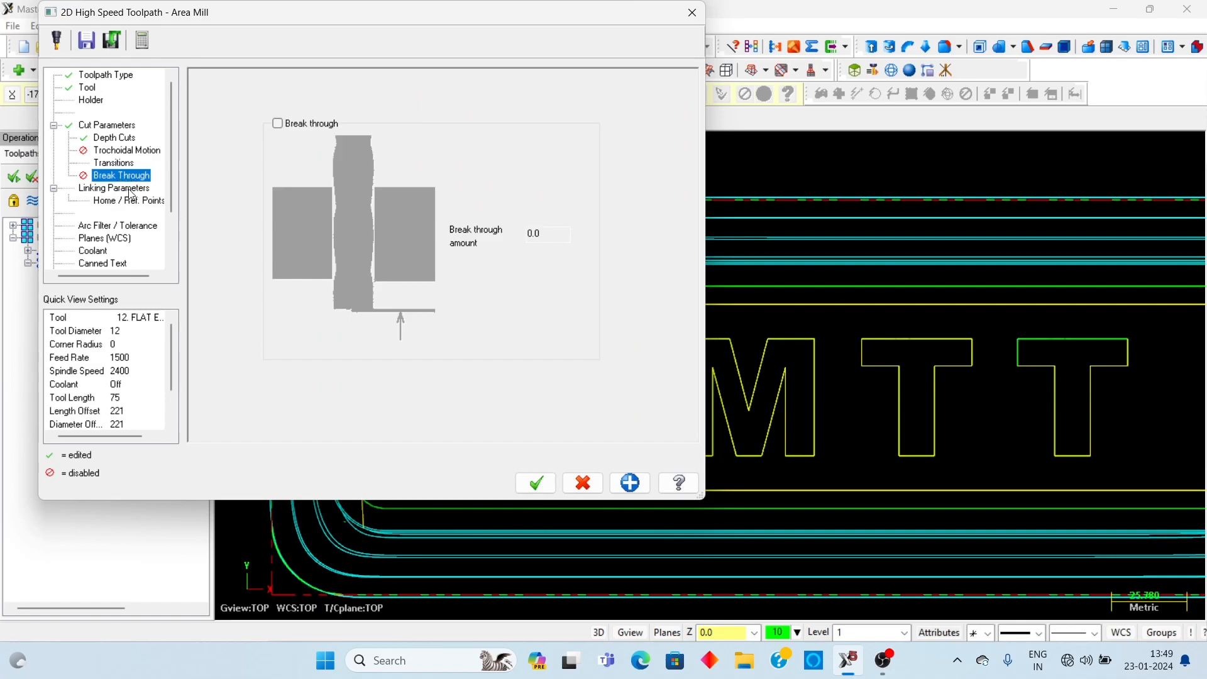
# - Set the area mill's absolute depth to -8.0 and generate the toolpath
pyautogui.click(126, 188)
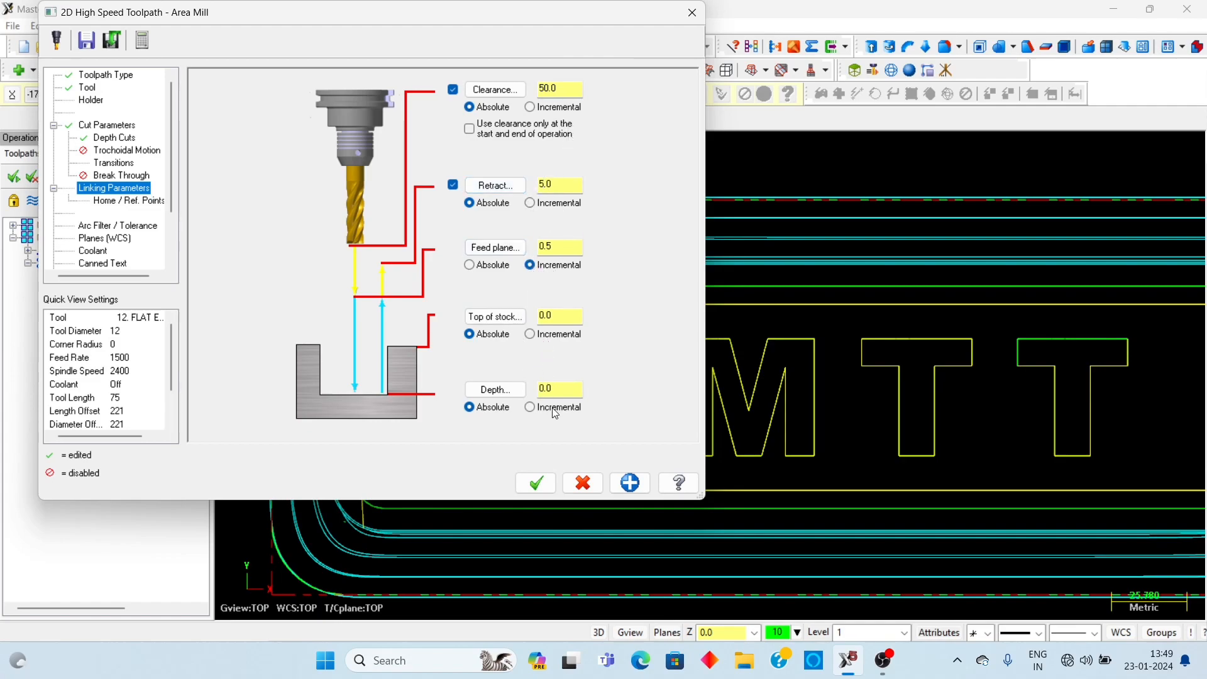
pyautogui.doubleClick(567, 392)
pyautogui.press('BackSpace')
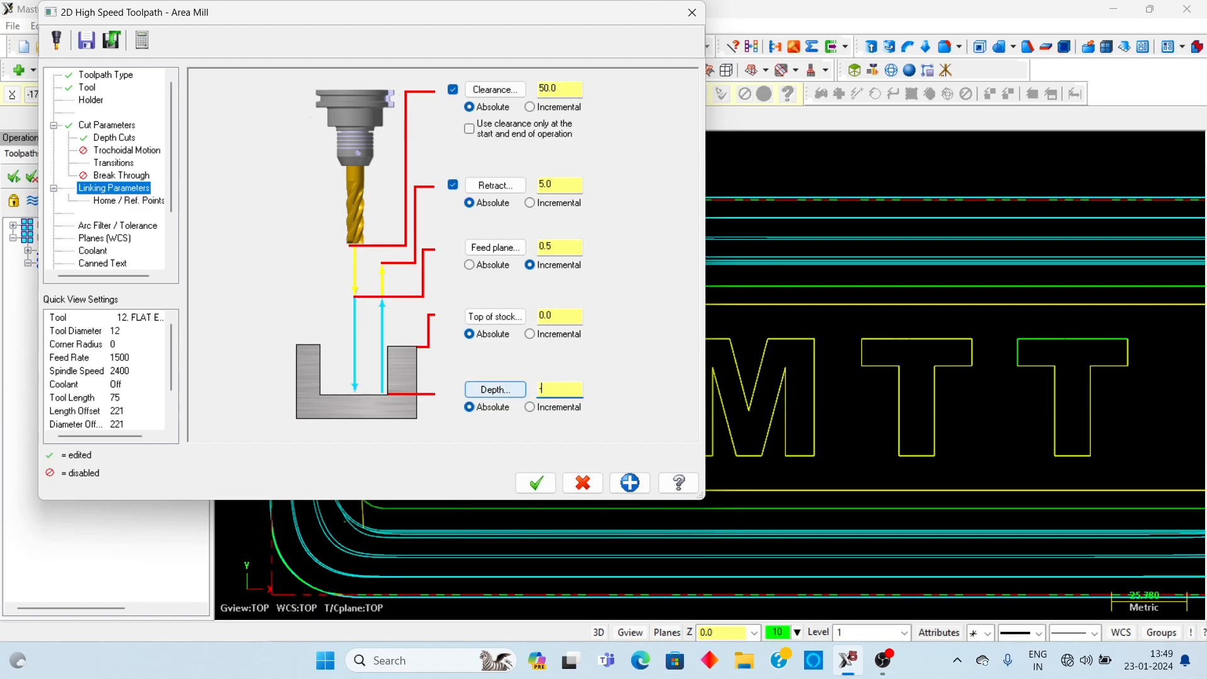
pyautogui.press('Return')
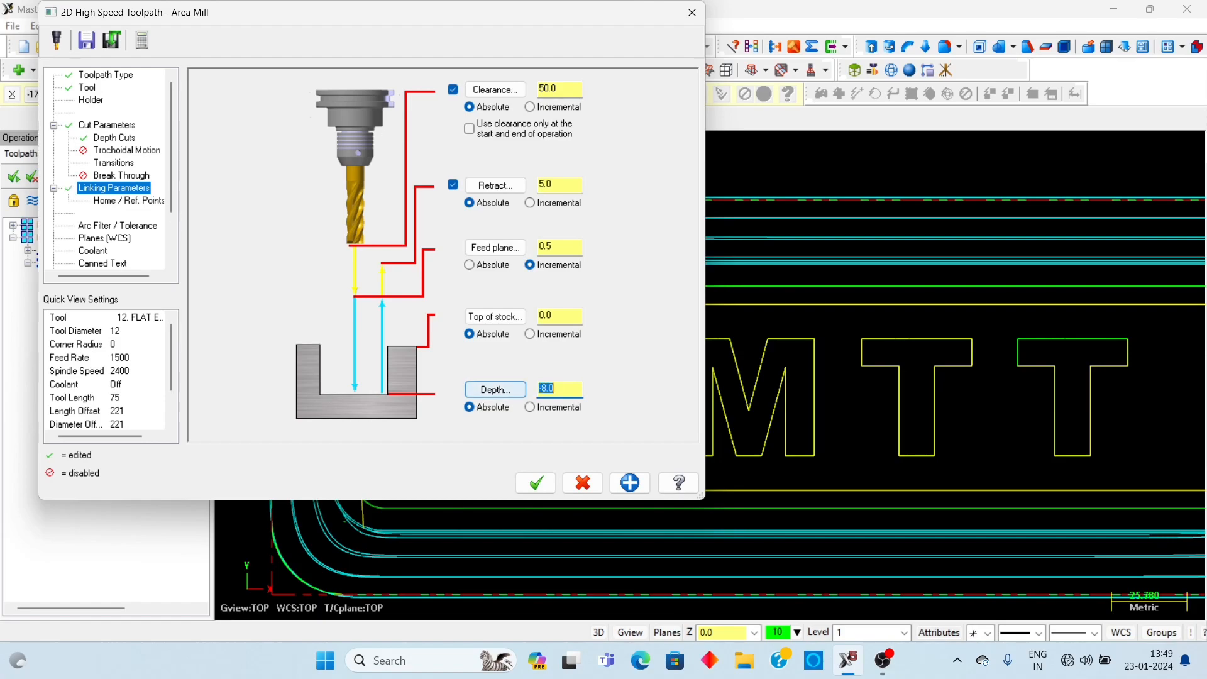
pyautogui.click(535, 483)
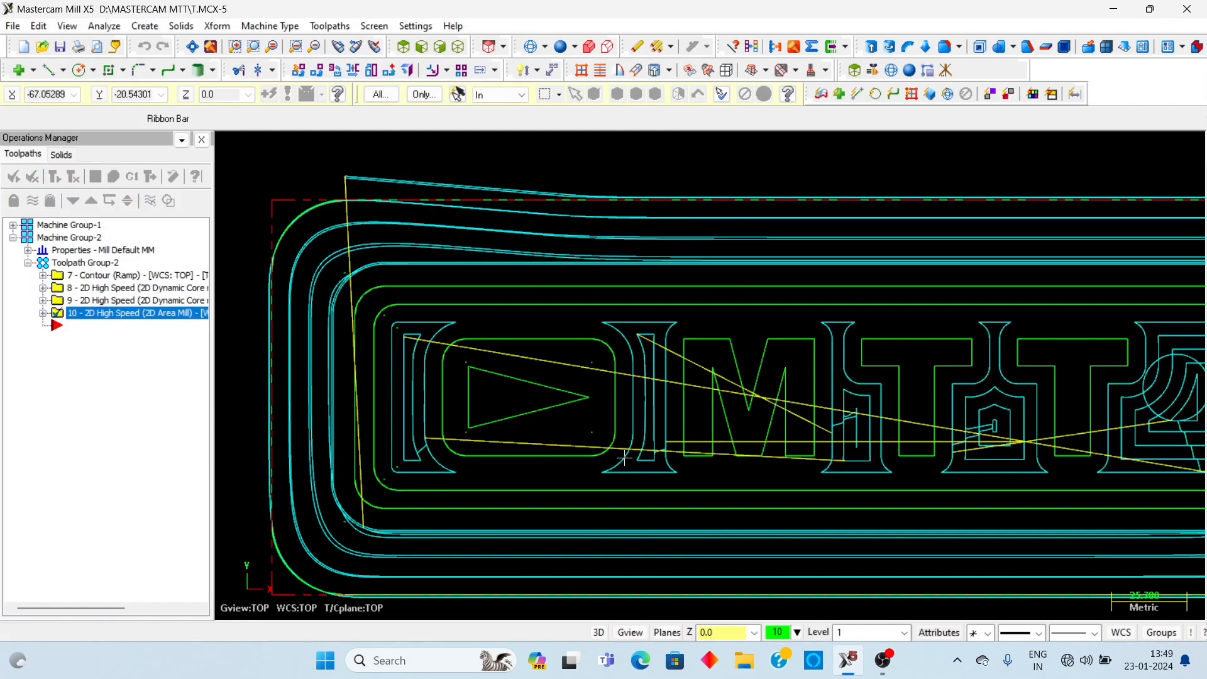
# - Examine the generated area mill toolpath around the logo and letters from several 3D angles
pyautogui.scroll(-1, 556, 388)
pyautogui.moveTo(556, 387); pyautogui.dragTo(672, 332, button='middle')
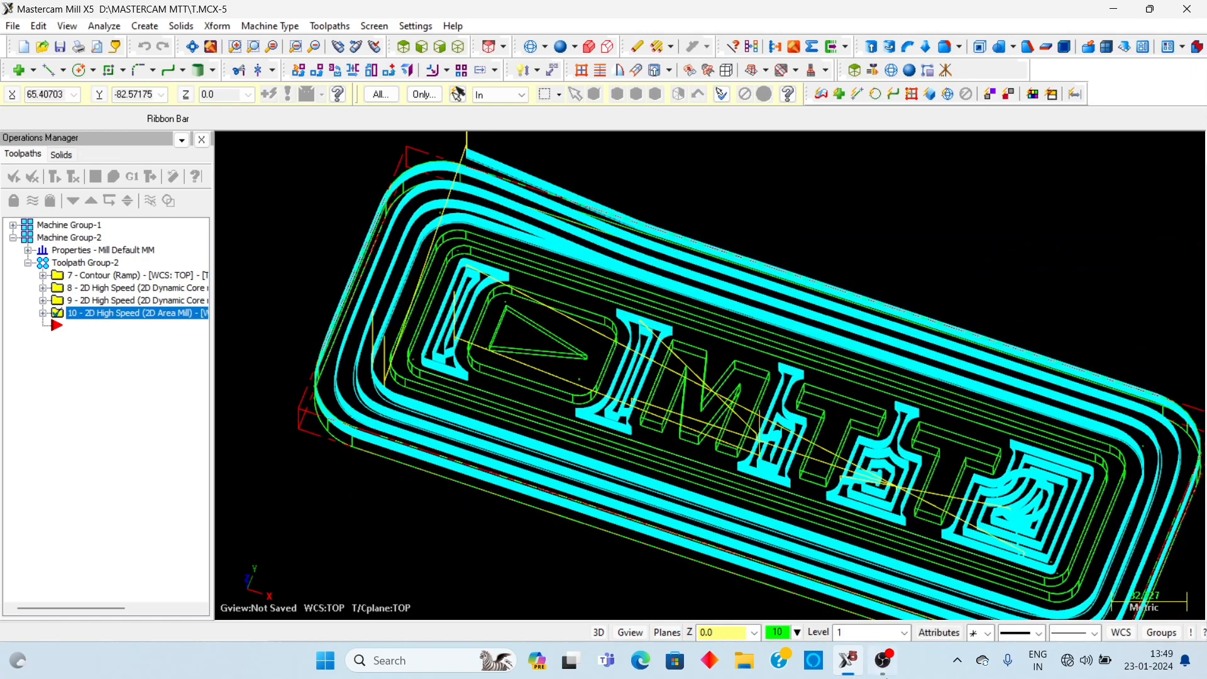
pyautogui.click(882, 662)
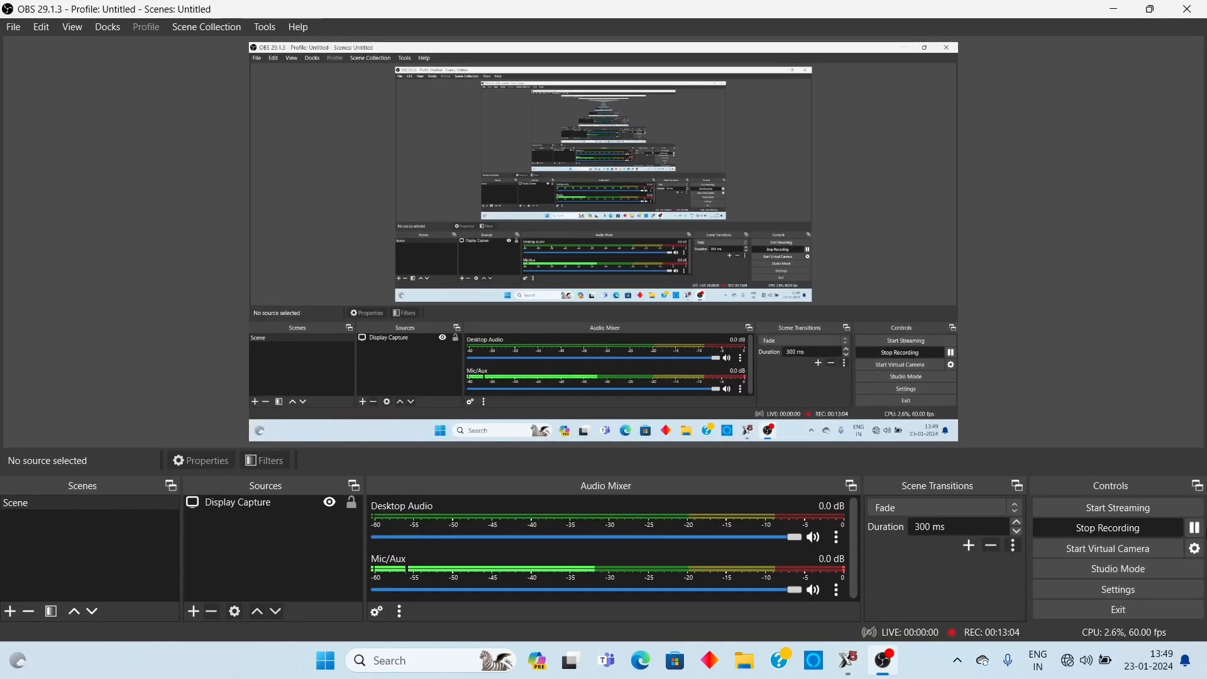
pyautogui.click(1114, 9)
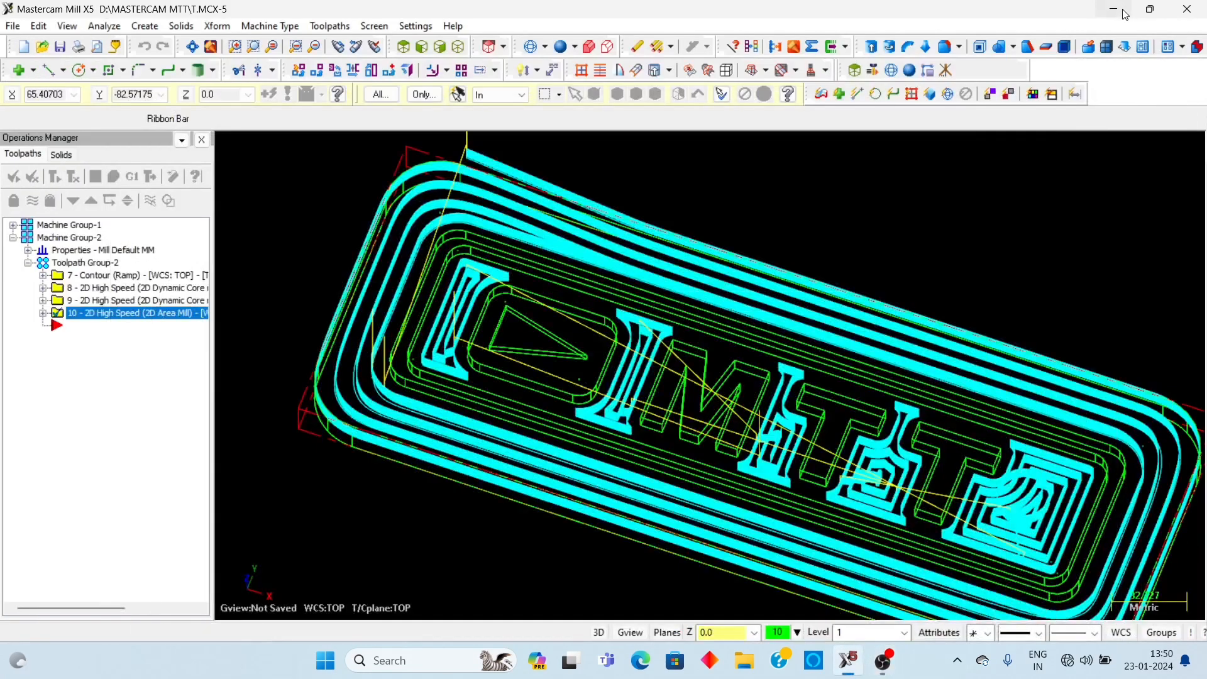
pyautogui.scroll(-1, 467, 263)
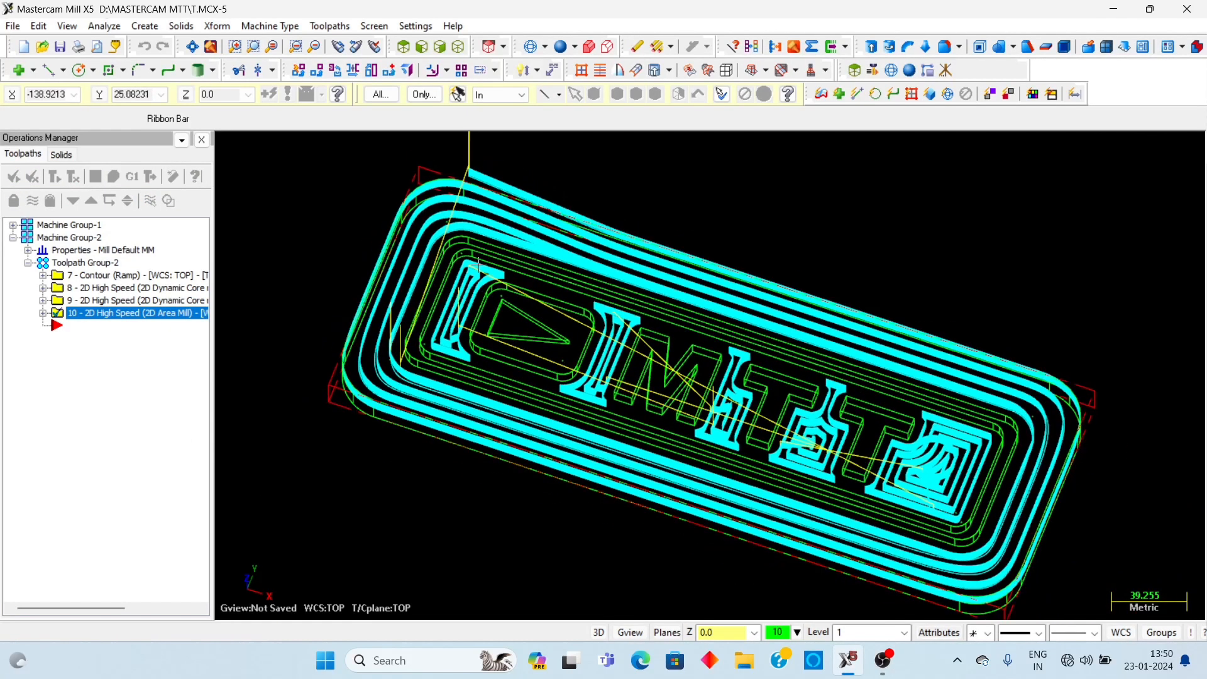
pyautogui.scroll(2, 542, 337)
pyautogui.hotkey('alt', 't')
pyautogui.hotkey('alt', 't')
pyautogui.scroll(-1, 402, 339)
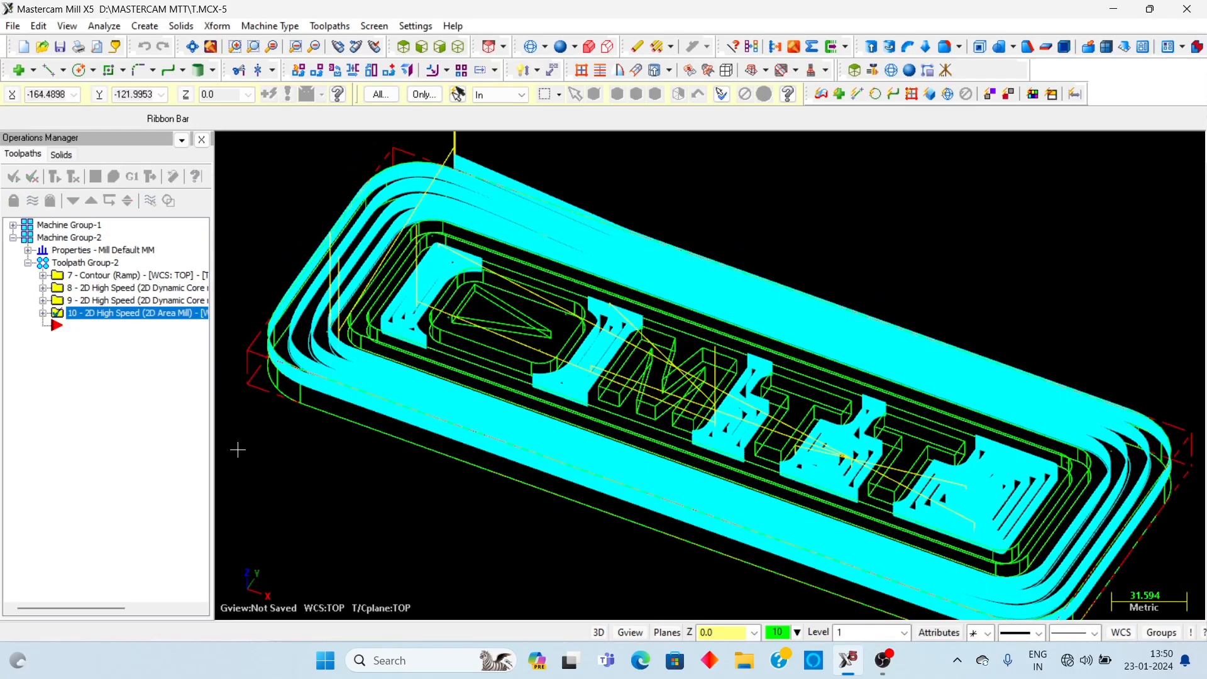
# - Run a solid verification of the Area Mill operation, inspect the cut pockets and close the simulation
pyautogui.click(88, 318)
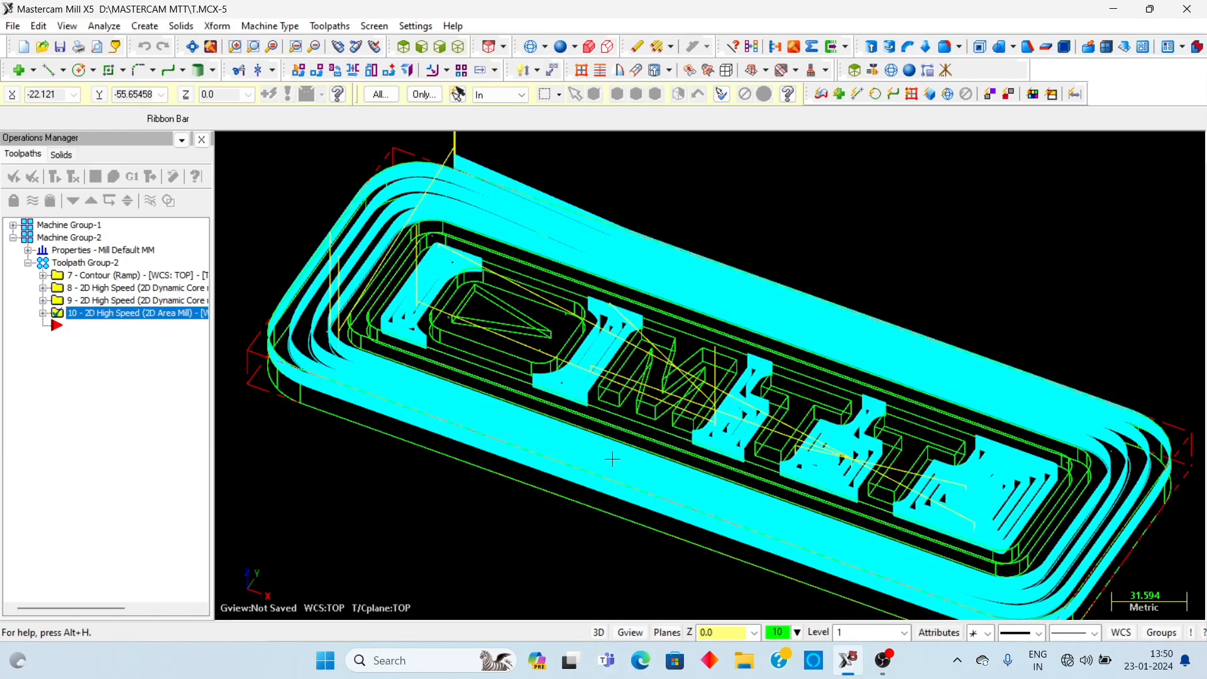
pyautogui.scroll(-1, 612, 459)
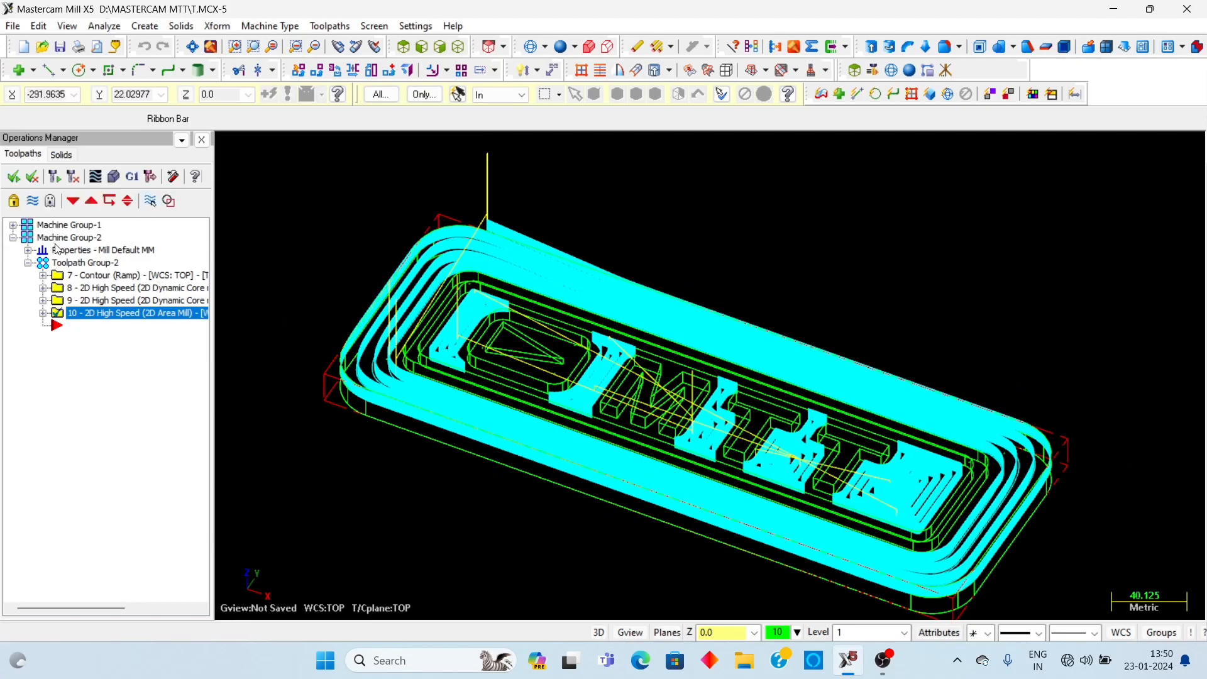
pyautogui.click(123, 178)
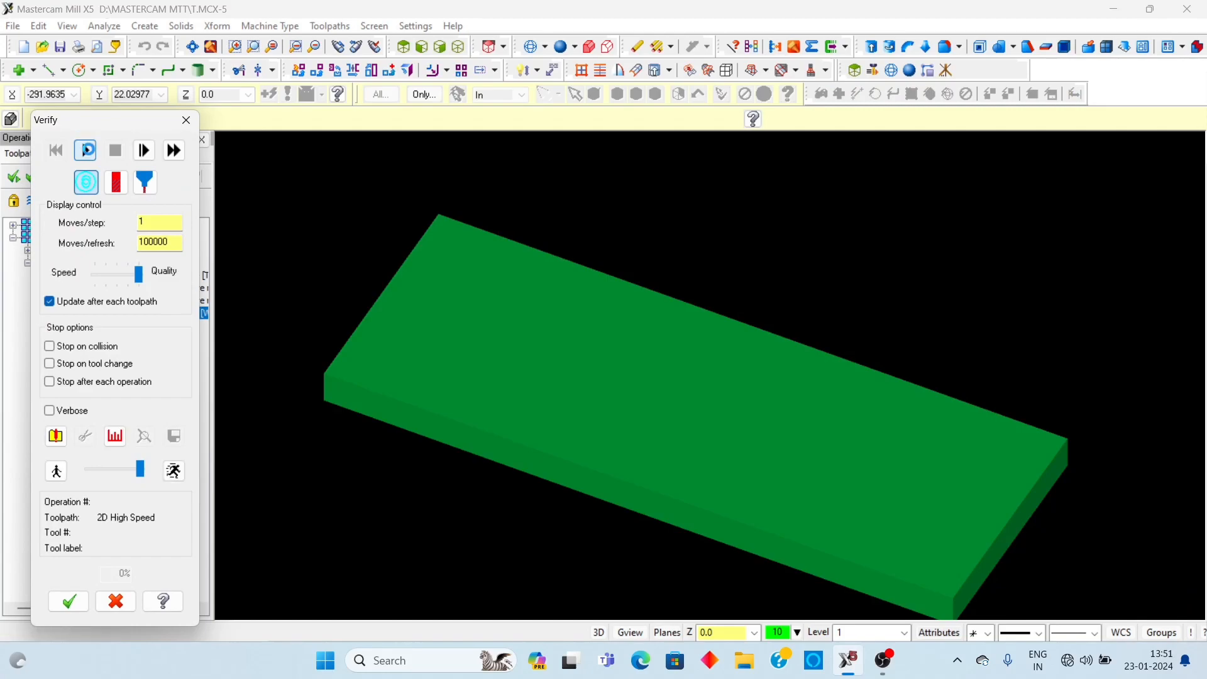
pyautogui.click(86, 150)
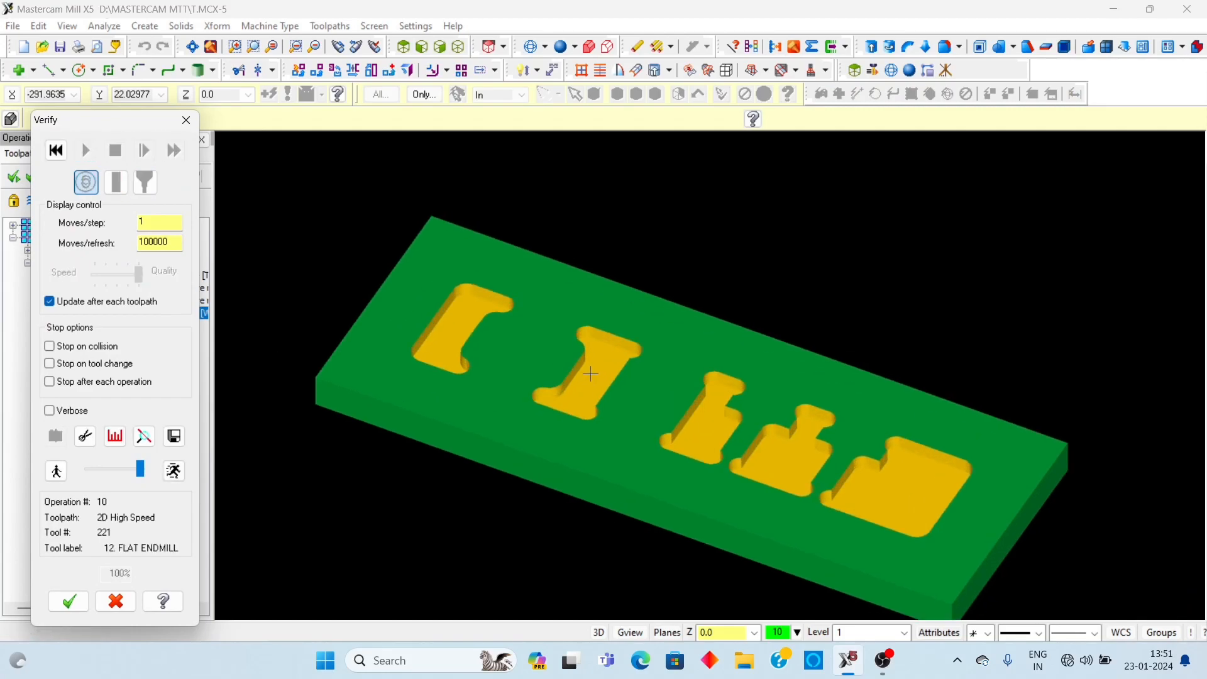
pyautogui.scroll(1, 486, 351)
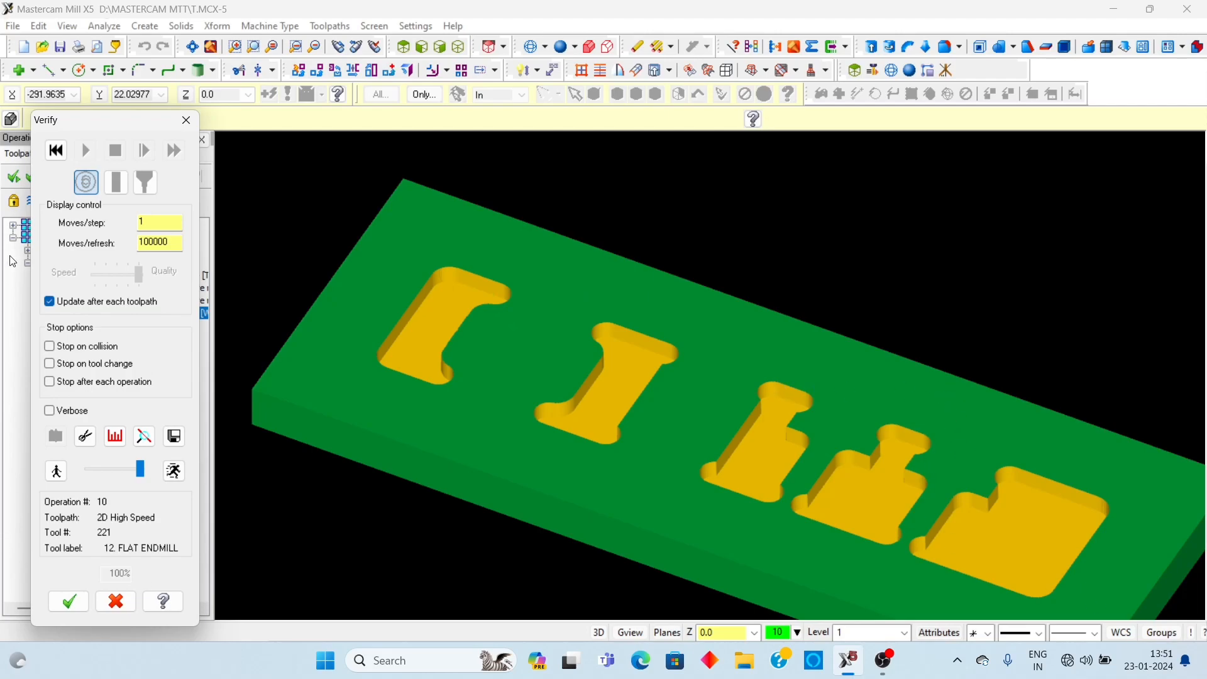
pyautogui.click(186, 119)
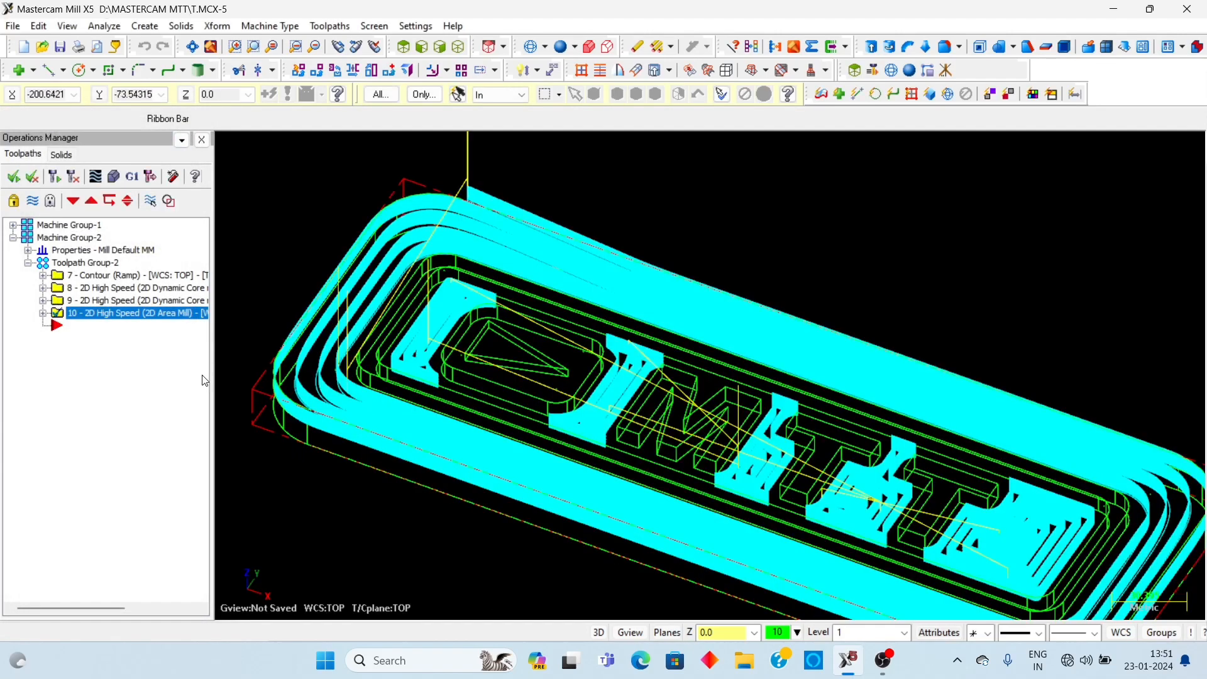
# - Start another 2D High Speed toolpath and chain the inner border outline, rounded logo frame and letters M, T and T from the top view
pyautogui.click(333, 27)
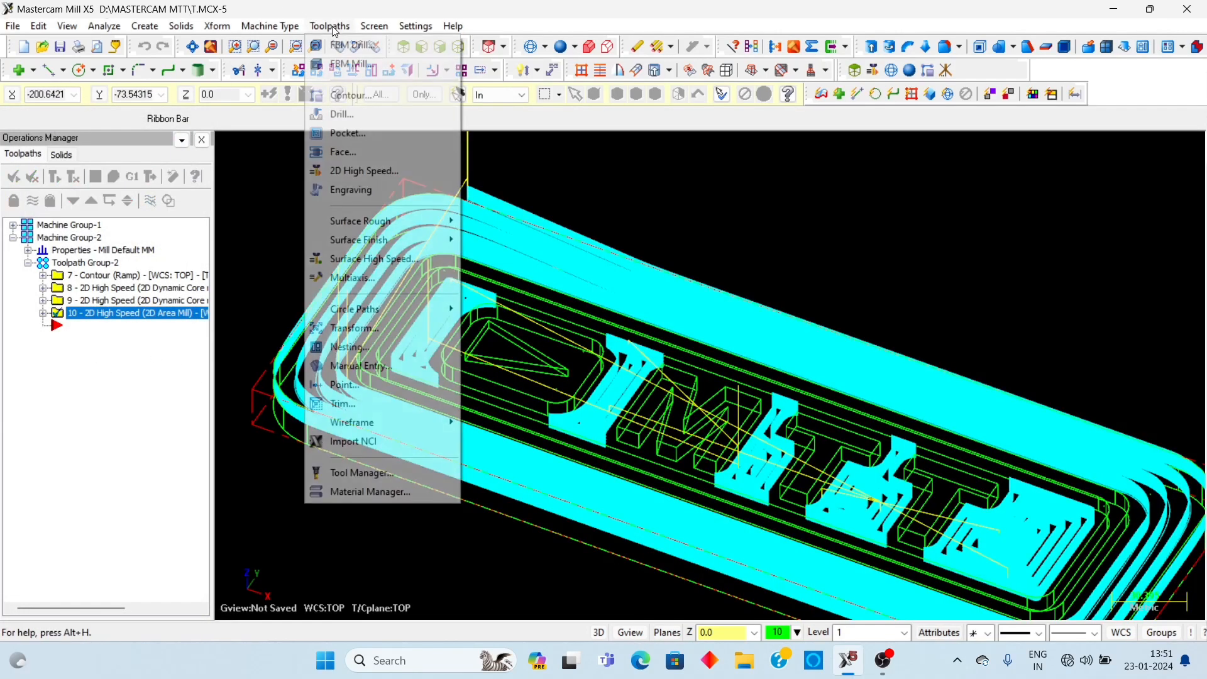
pyautogui.click(368, 172)
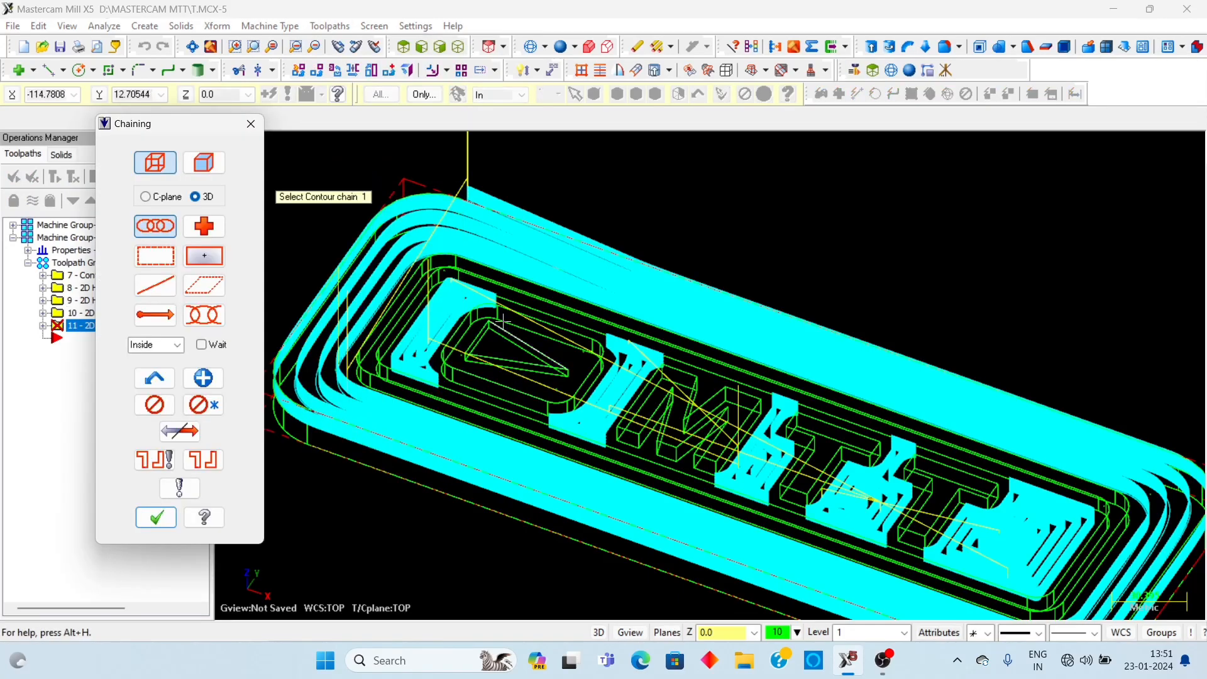
pyautogui.hotkey('alt', '1')
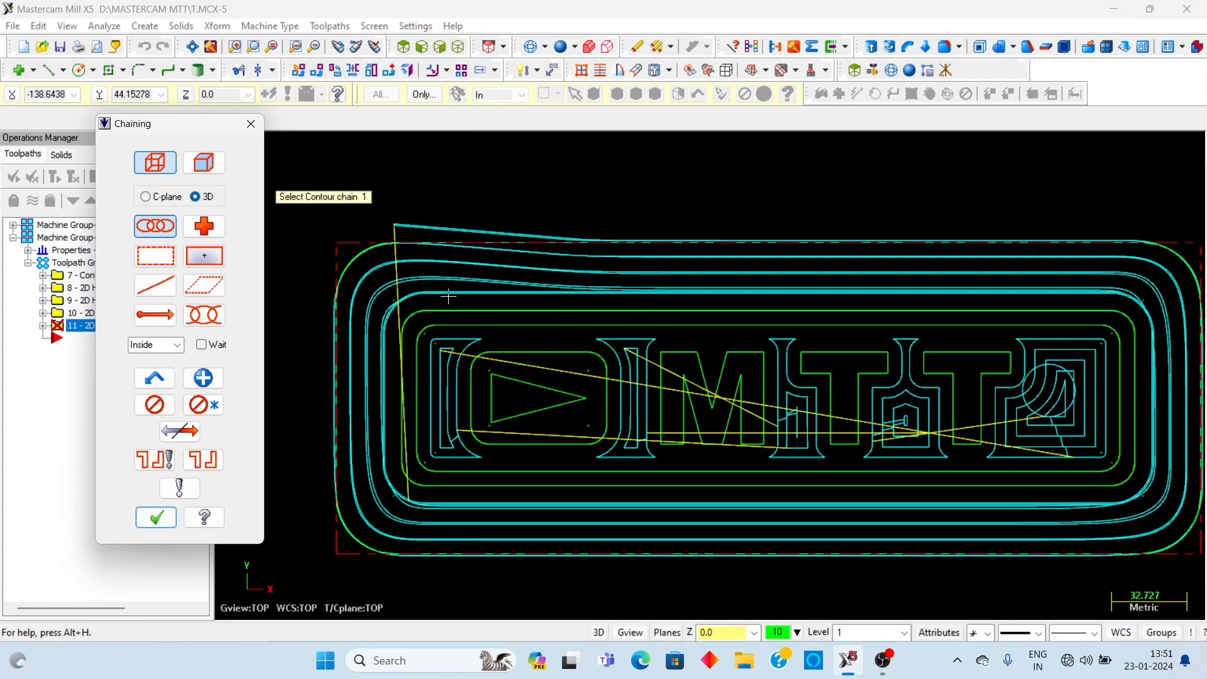
pyautogui.click(494, 326)
pyautogui.click(508, 354)
pyautogui.click(695, 352)
pyautogui.click(887, 353)
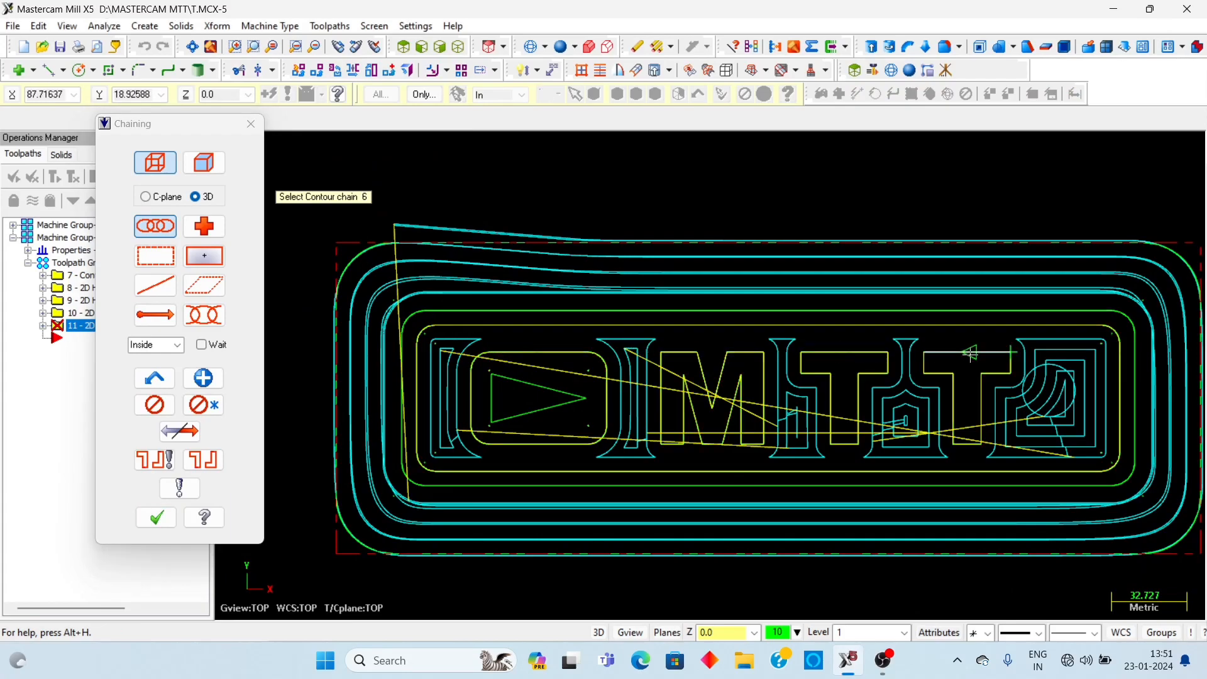
pyautogui.click(159, 516)
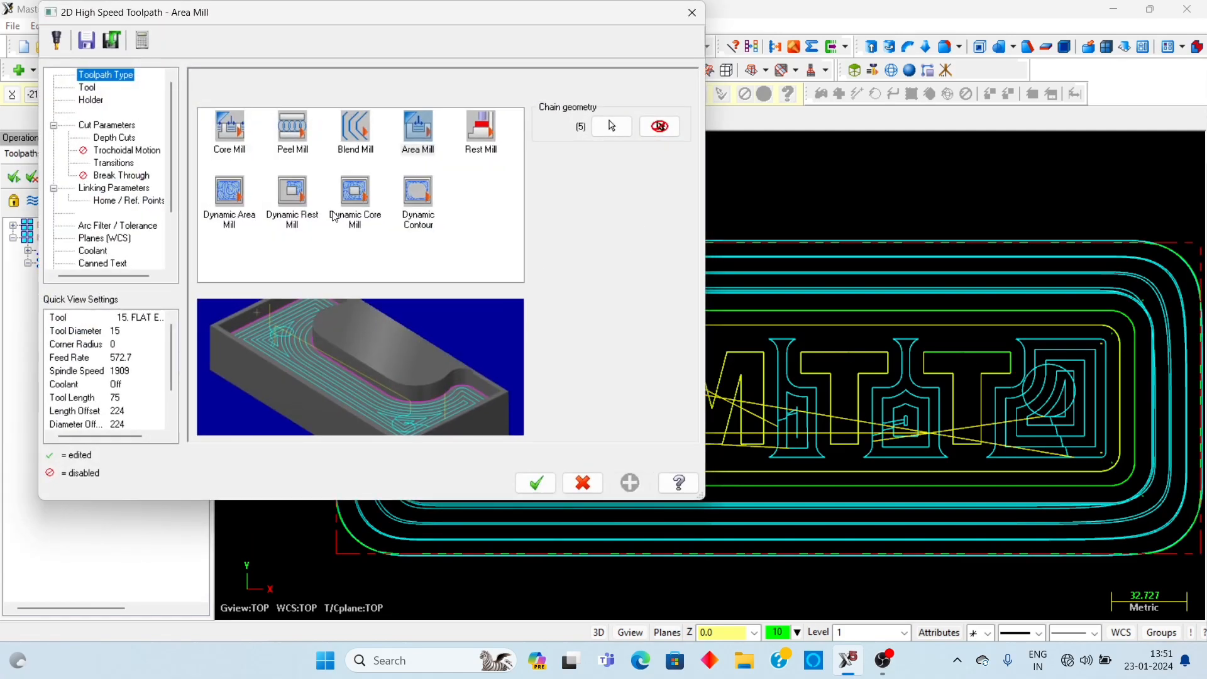
# - Choose Rest Mill as the toolpath type and assign the 8.0 mm flat end mill (tool 217) from the library
pyautogui.click(483, 140)
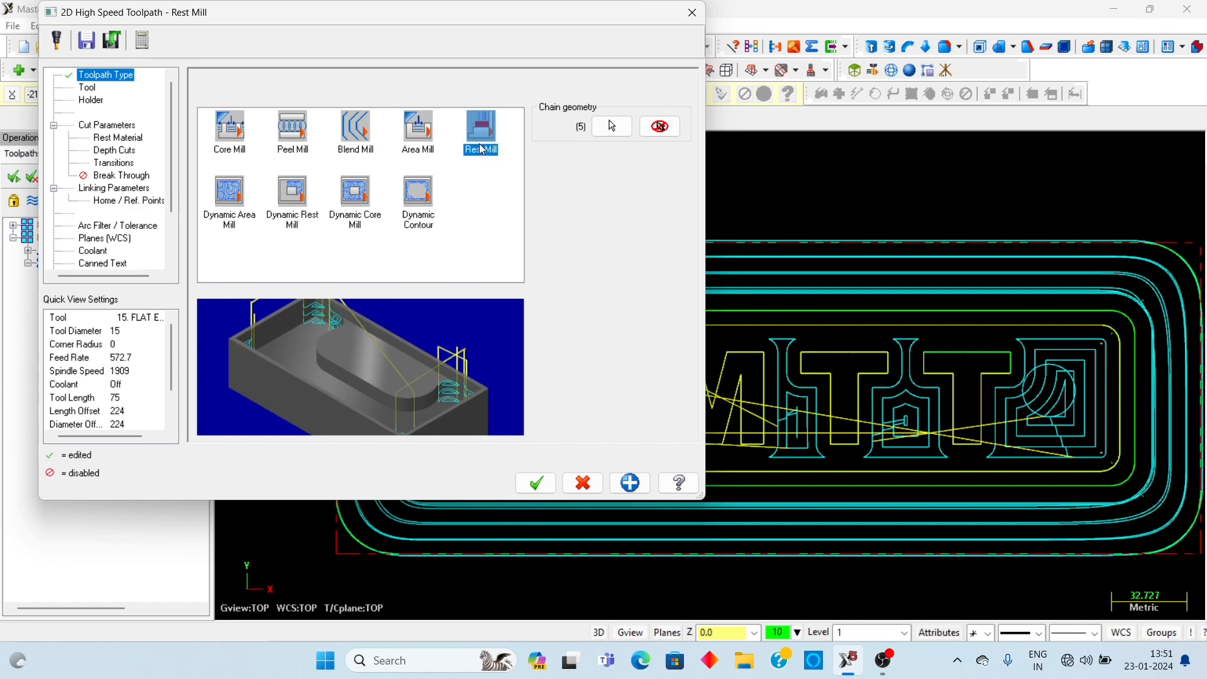
pyautogui.click(88, 88)
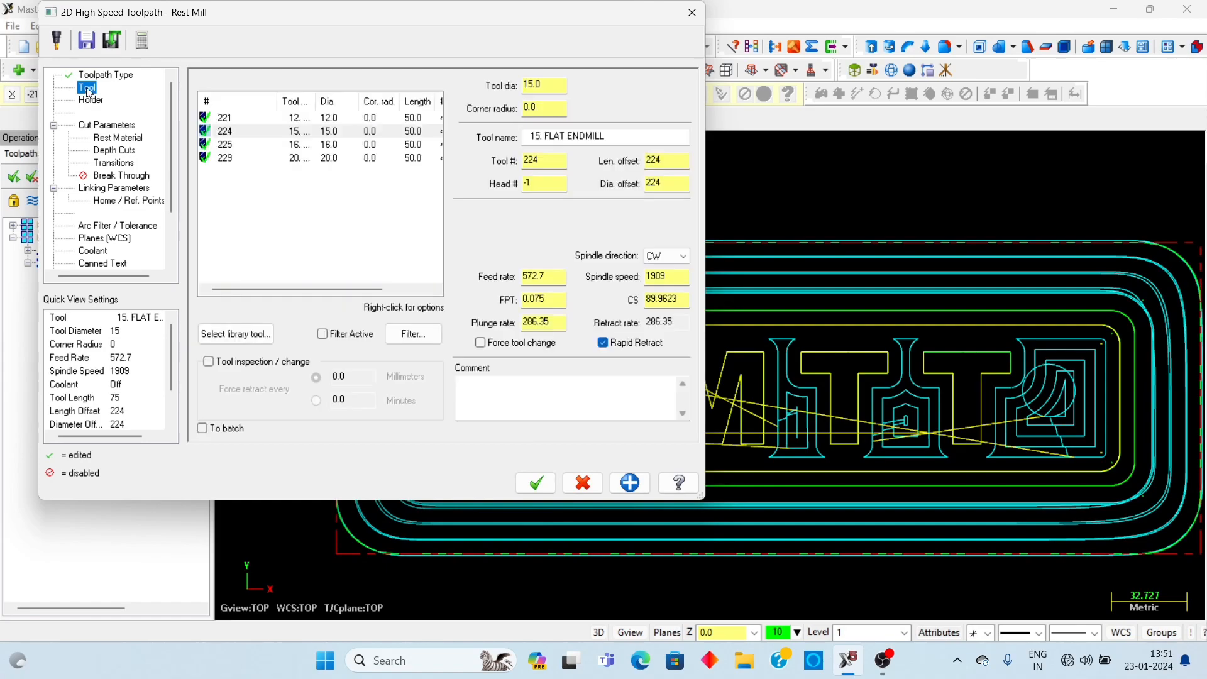
pyautogui.click(250, 334)
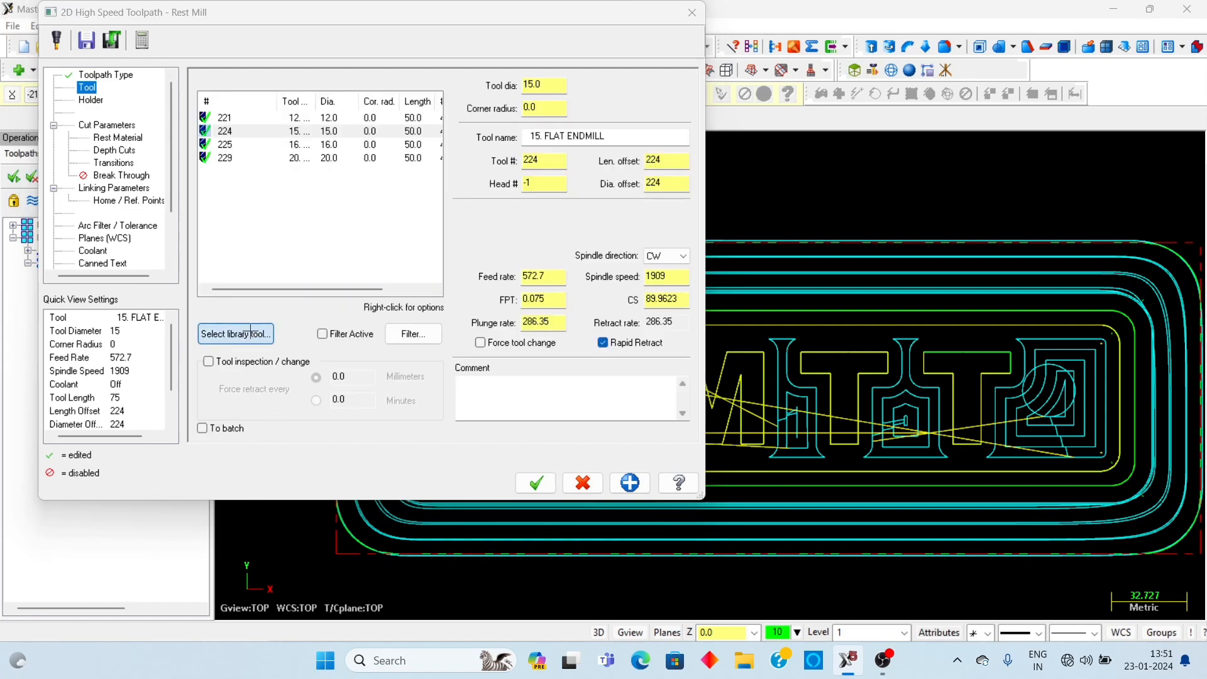
pyautogui.click(443, 278)
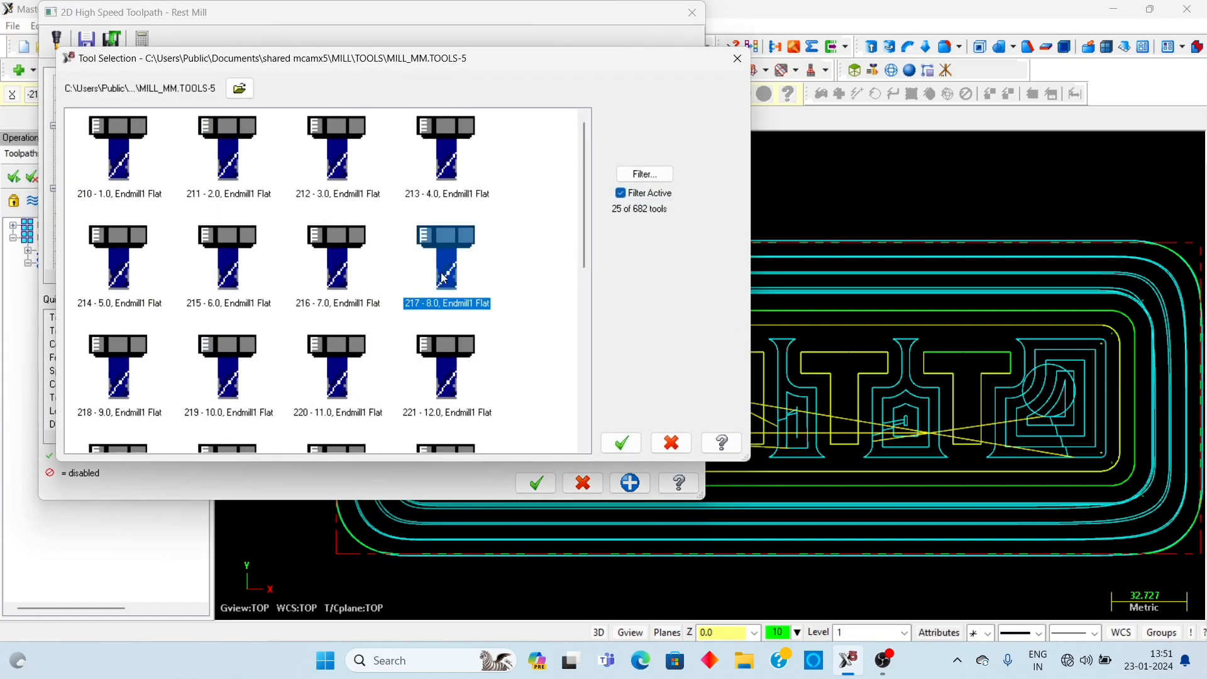
pyautogui.click(621, 443)
# - Set the 8 mm end mill's feed rate to 1500, spindle speed to 2400 and plunge rate to 150
pyautogui.doubleClick(544, 276)
pyautogui.write('1500')
pyautogui.press('Return')
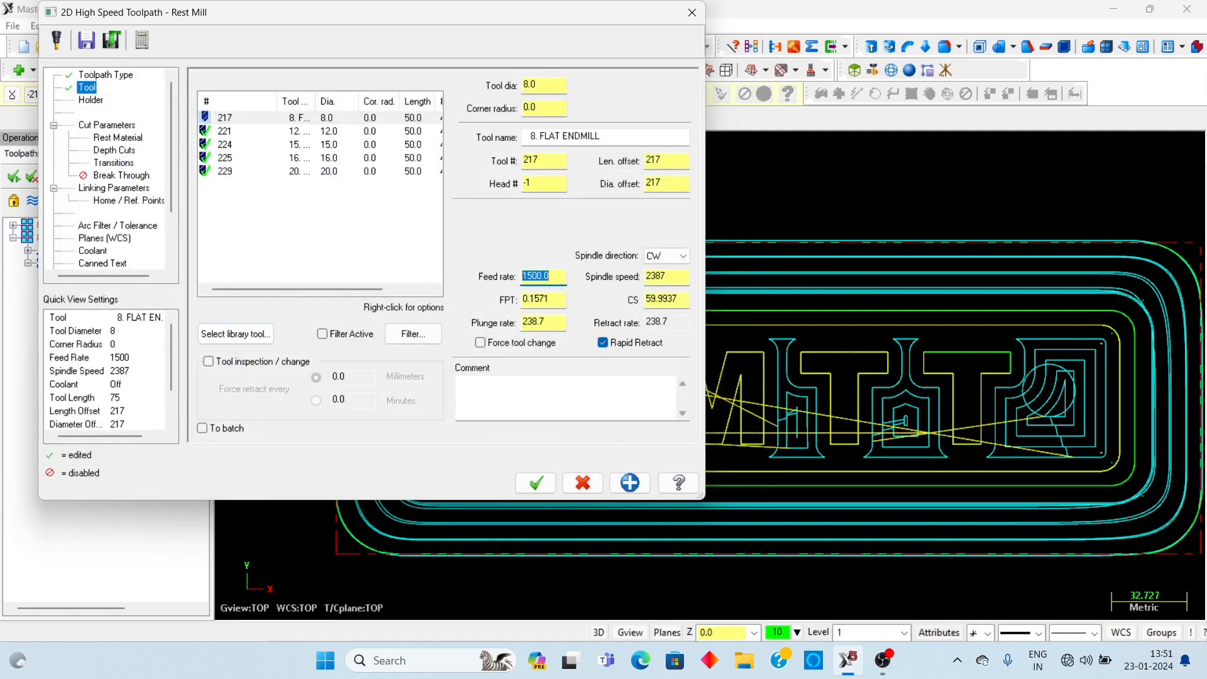
pyautogui.doubleClick(670, 275)
pyautogui.write('2400')
pyautogui.press('Return')
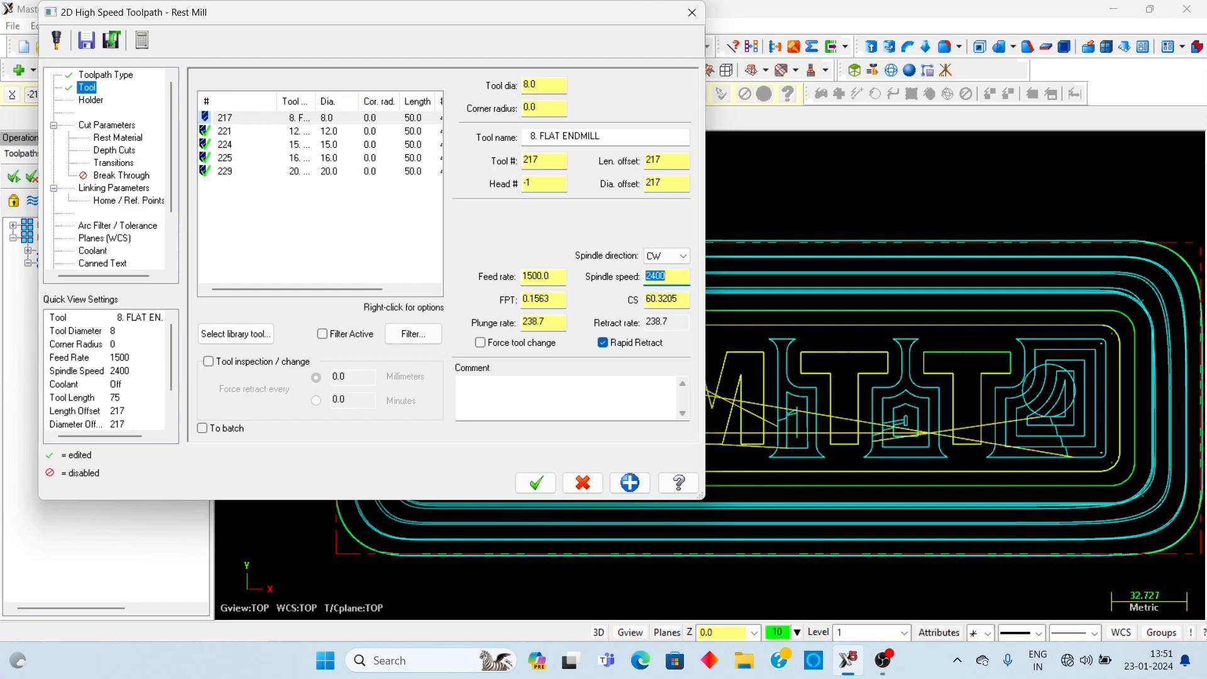
pyautogui.doubleClick(543, 321)
pyautogui.write('150')
pyautogui.press('Return')
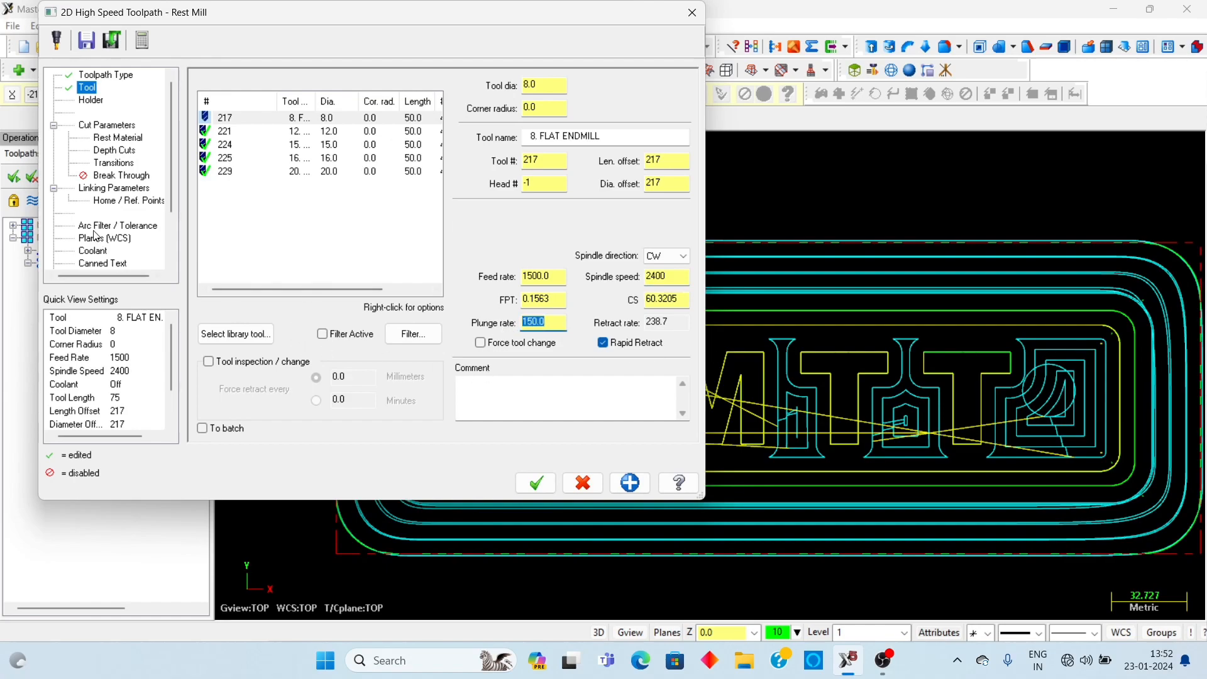
# - Compute the rest mill's remaining stock from operation 10 (2D Area Mill) only, using the remaining stock as computed
pyautogui.click(118, 127)
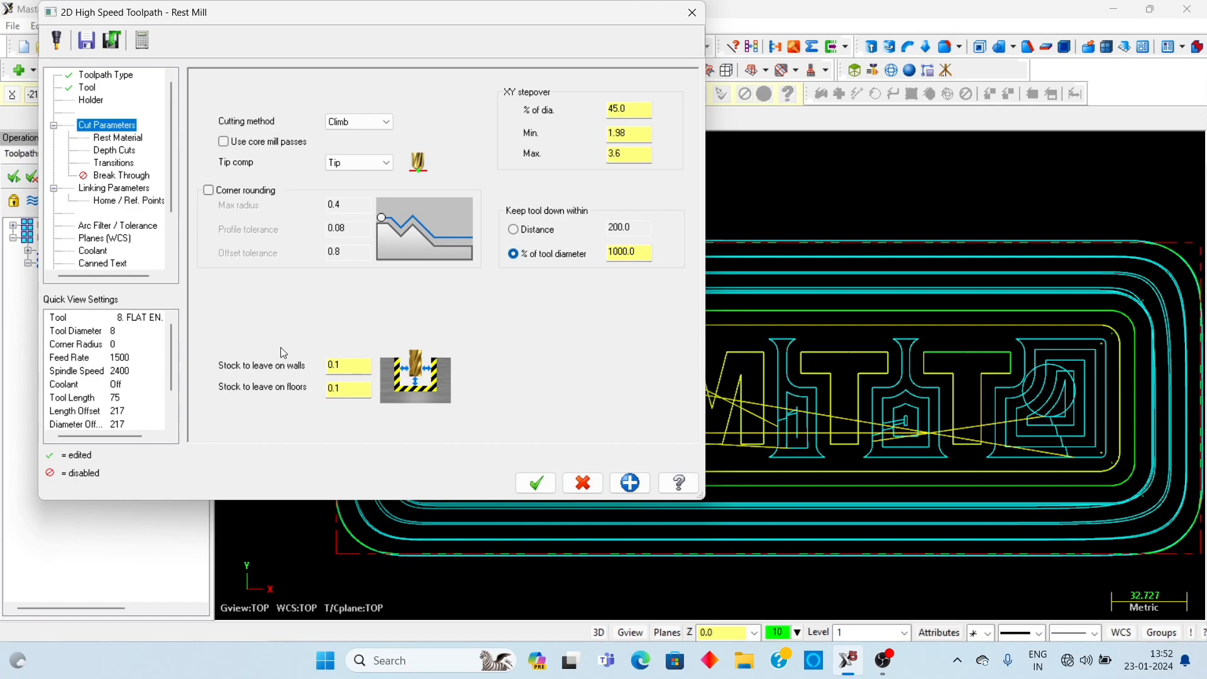
pyautogui.click(134, 138)
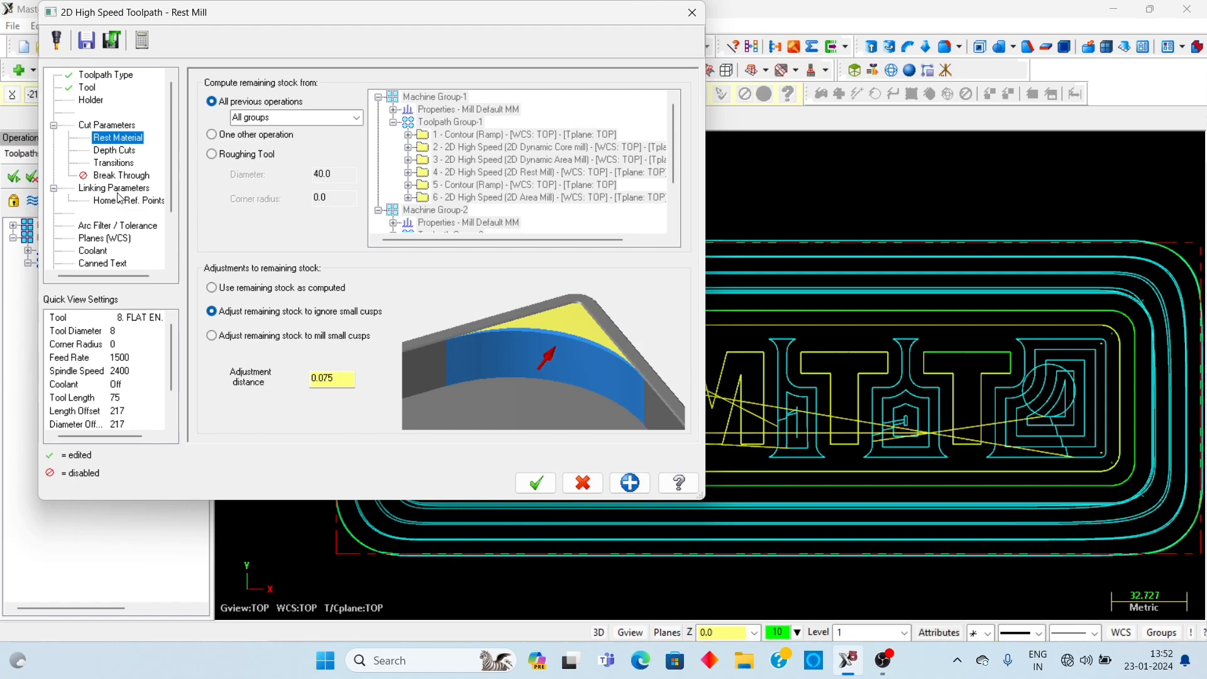
pyautogui.click(222, 137)
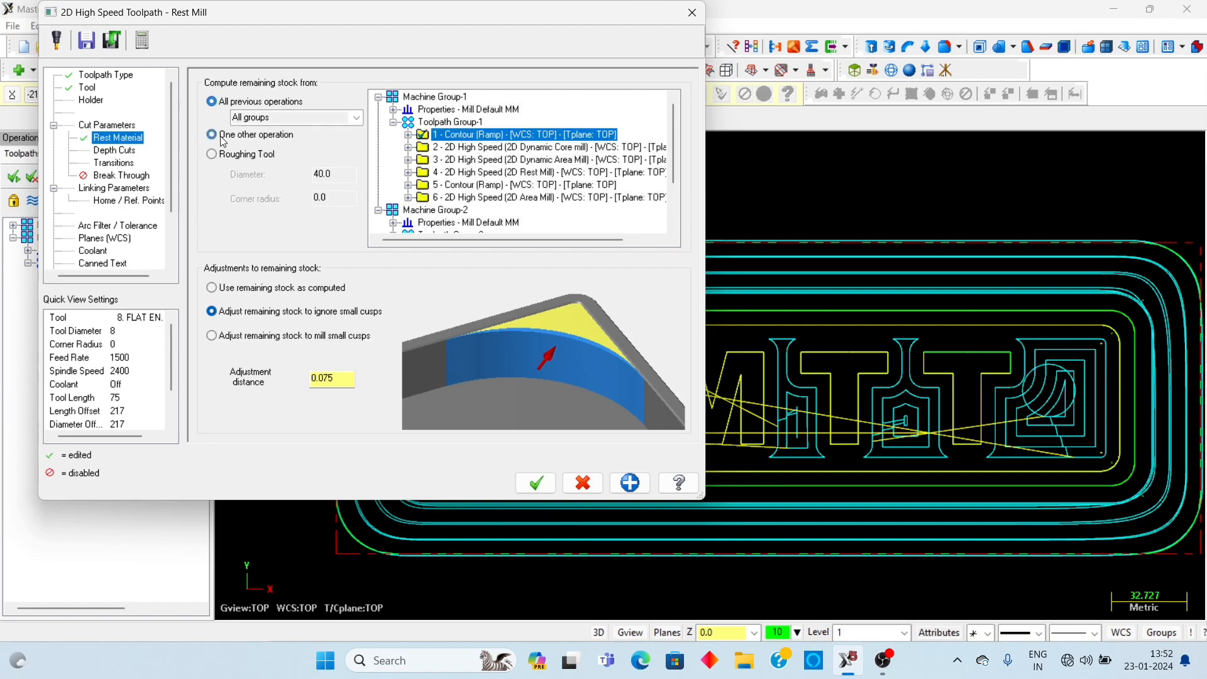
pyautogui.click(393, 122)
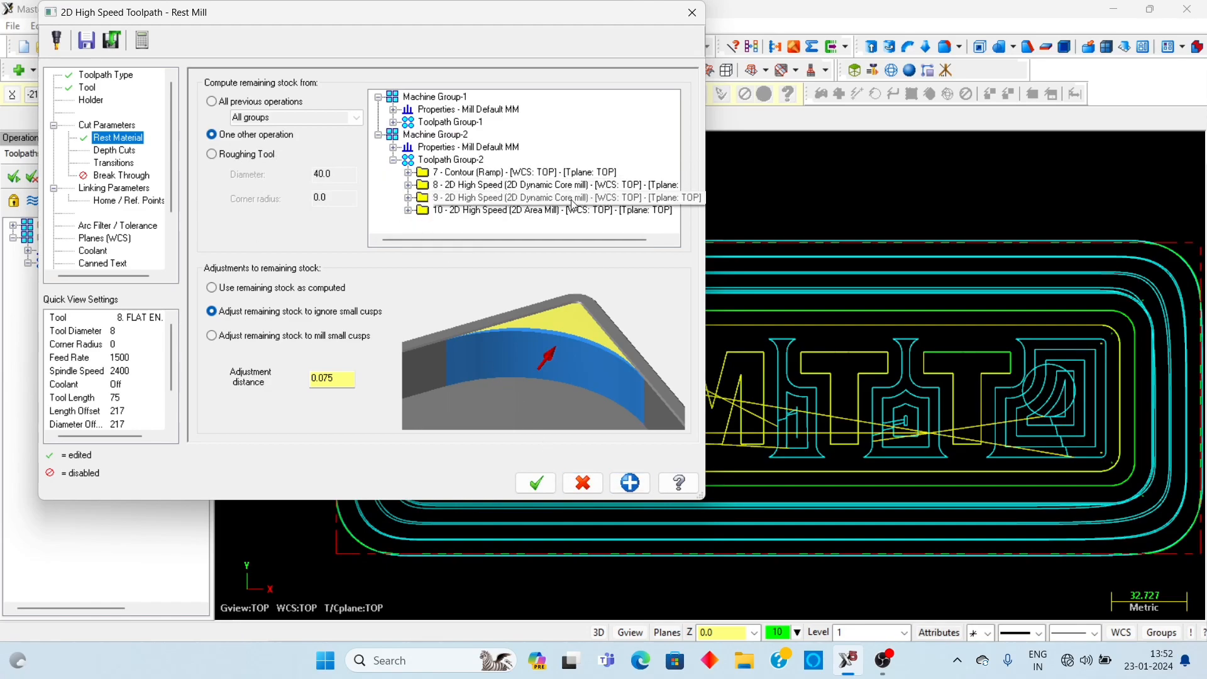
pyautogui.click(512, 212)
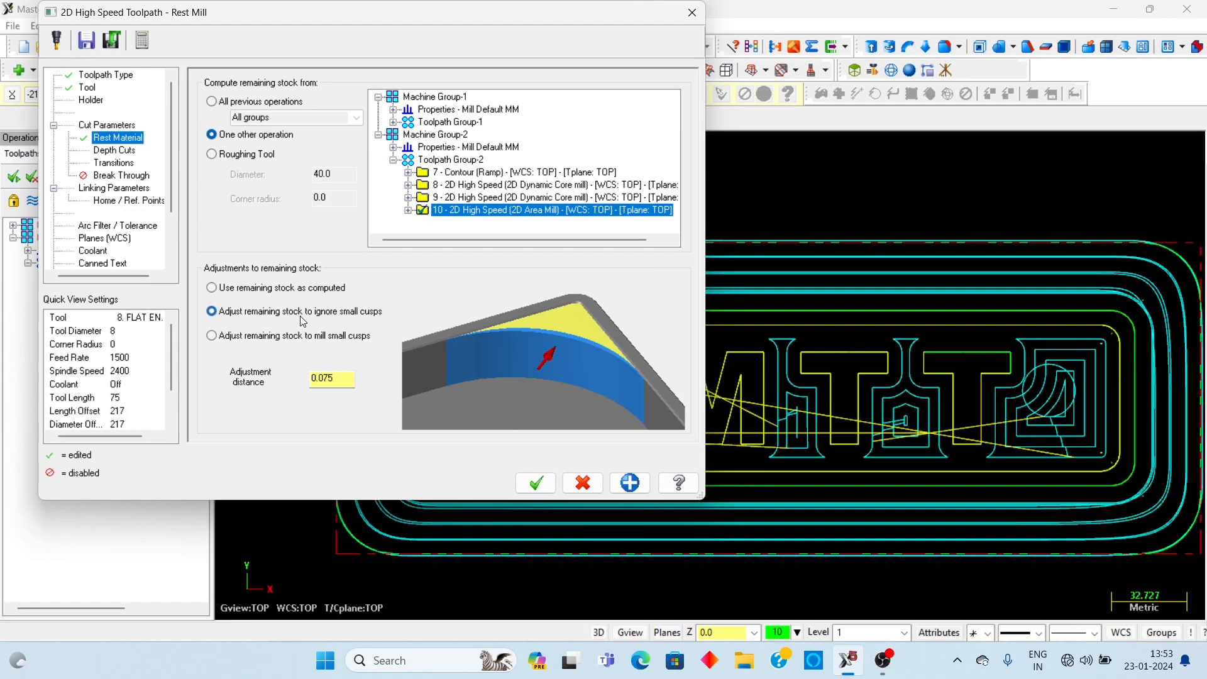
pyautogui.click(212, 287)
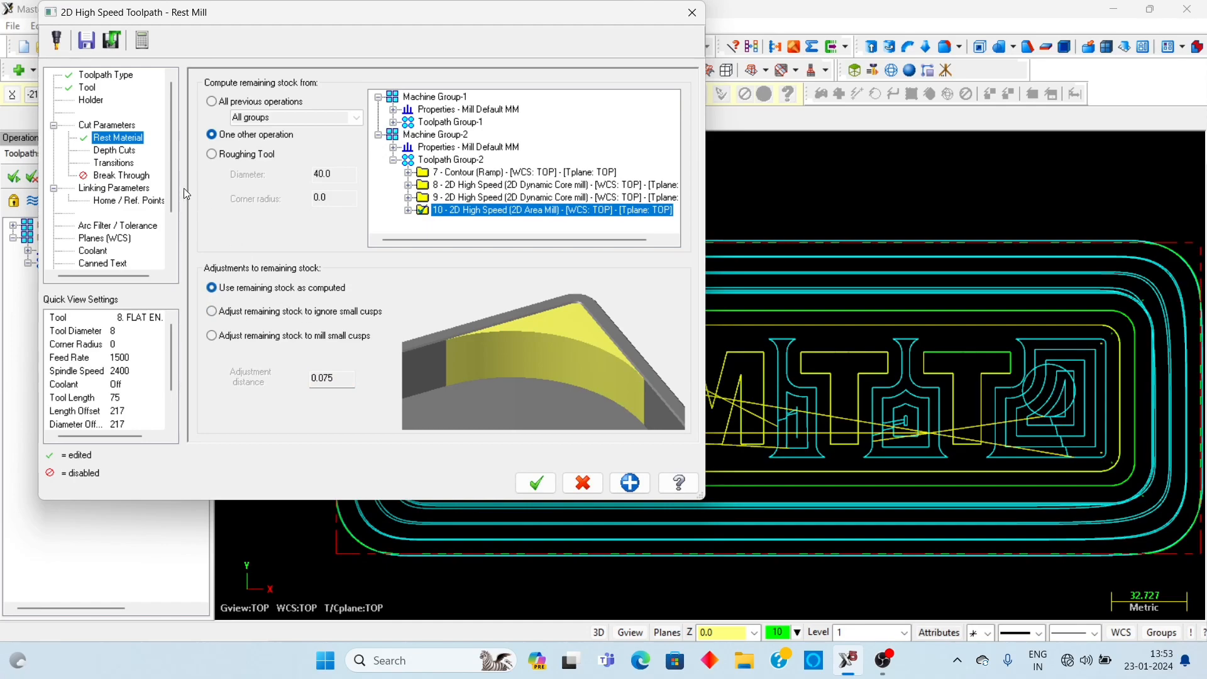
# - Review the depth cuts and entry transitions, set the rest mill depth to -8 absolute and generate the toolpath
pyautogui.click(114, 151)
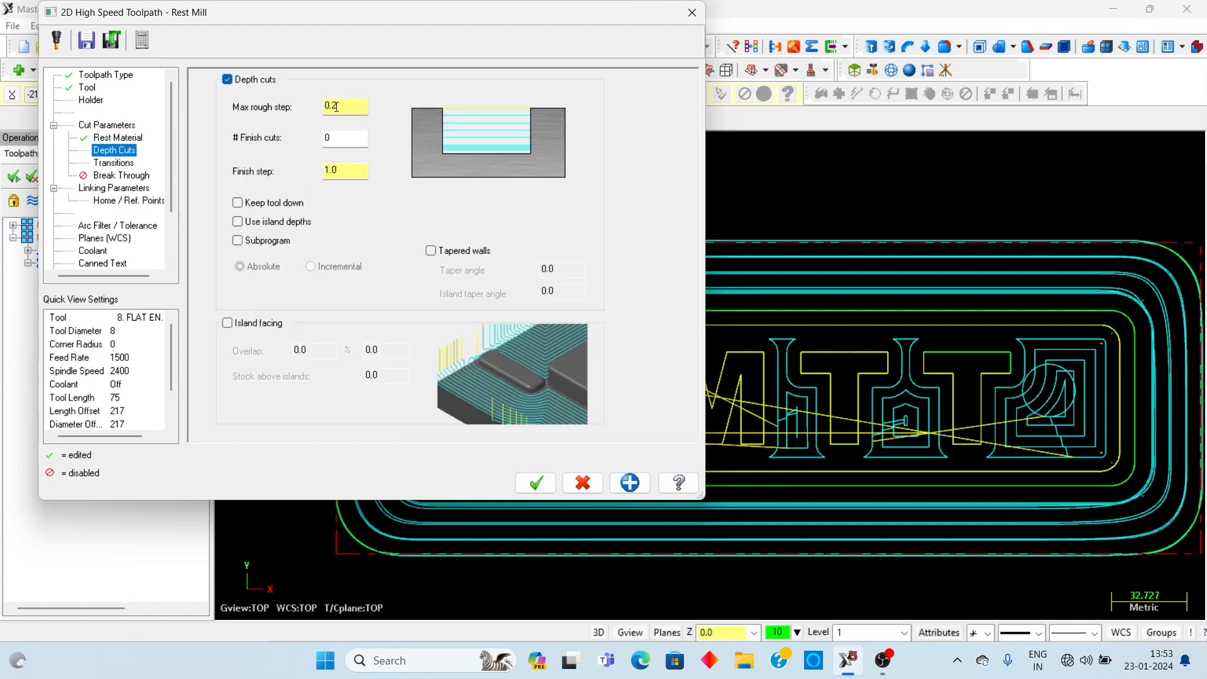
pyautogui.click(115, 164)
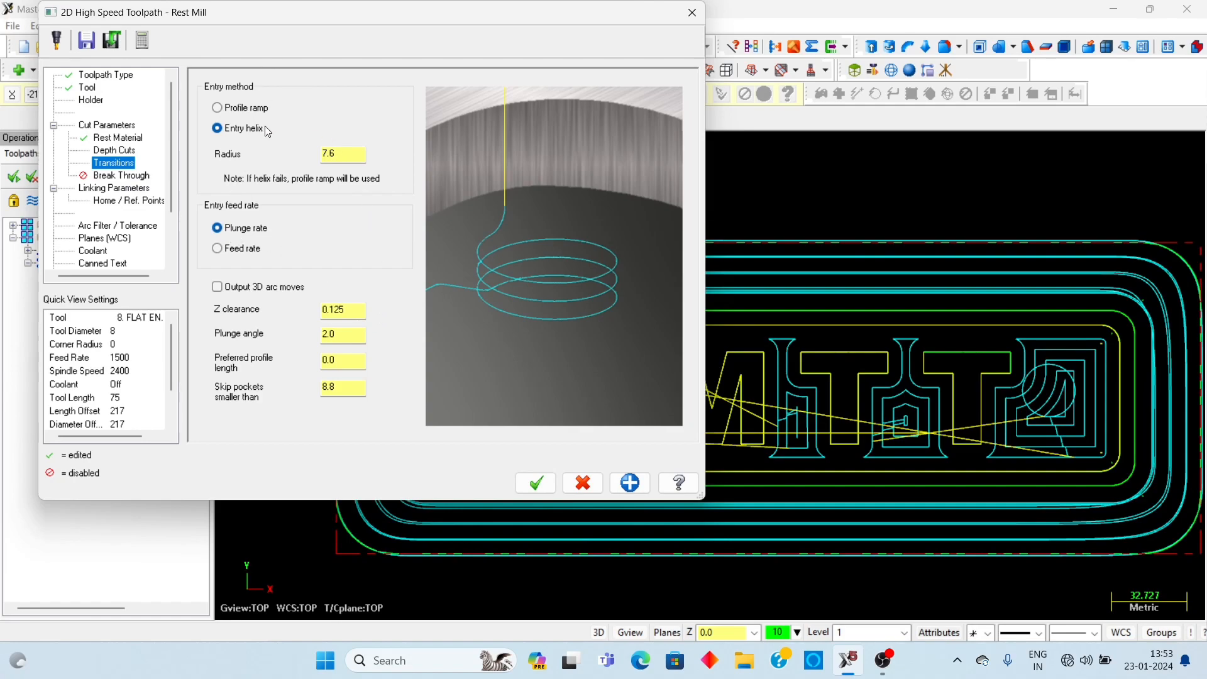
pyautogui.click(131, 177)
pyautogui.click(118, 190)
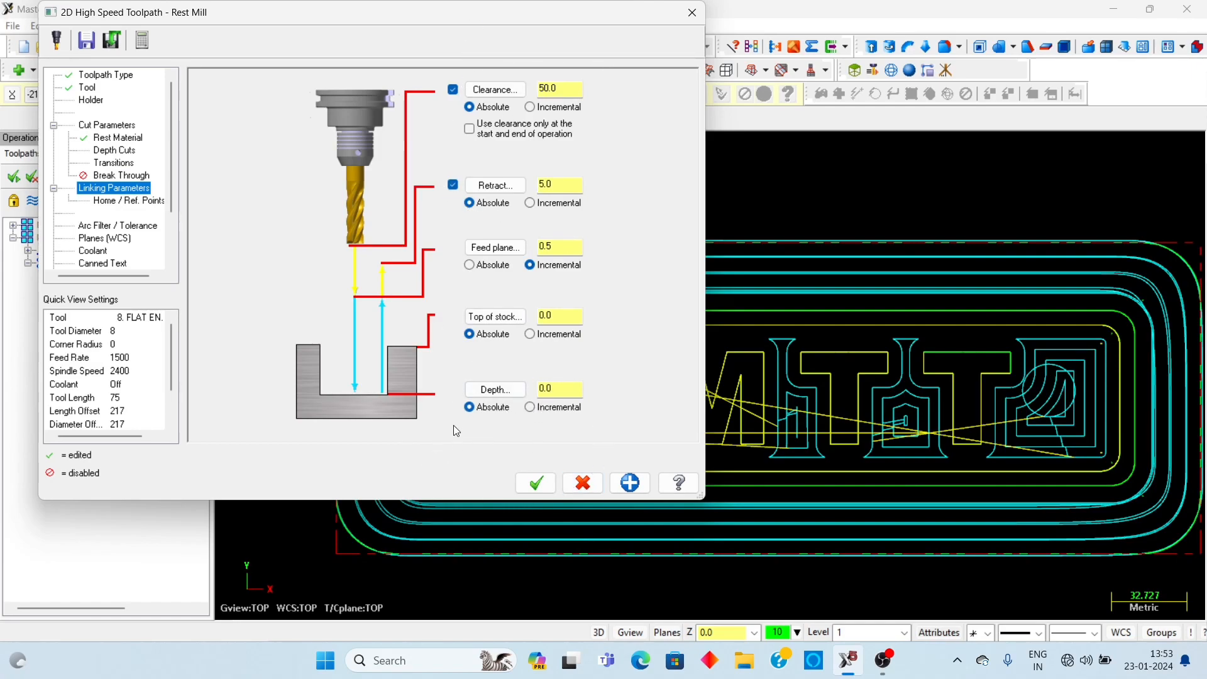
pyautogui.doubleClick(553, 389)
pyautogui.write('-8')
pyautogui.press('Return')
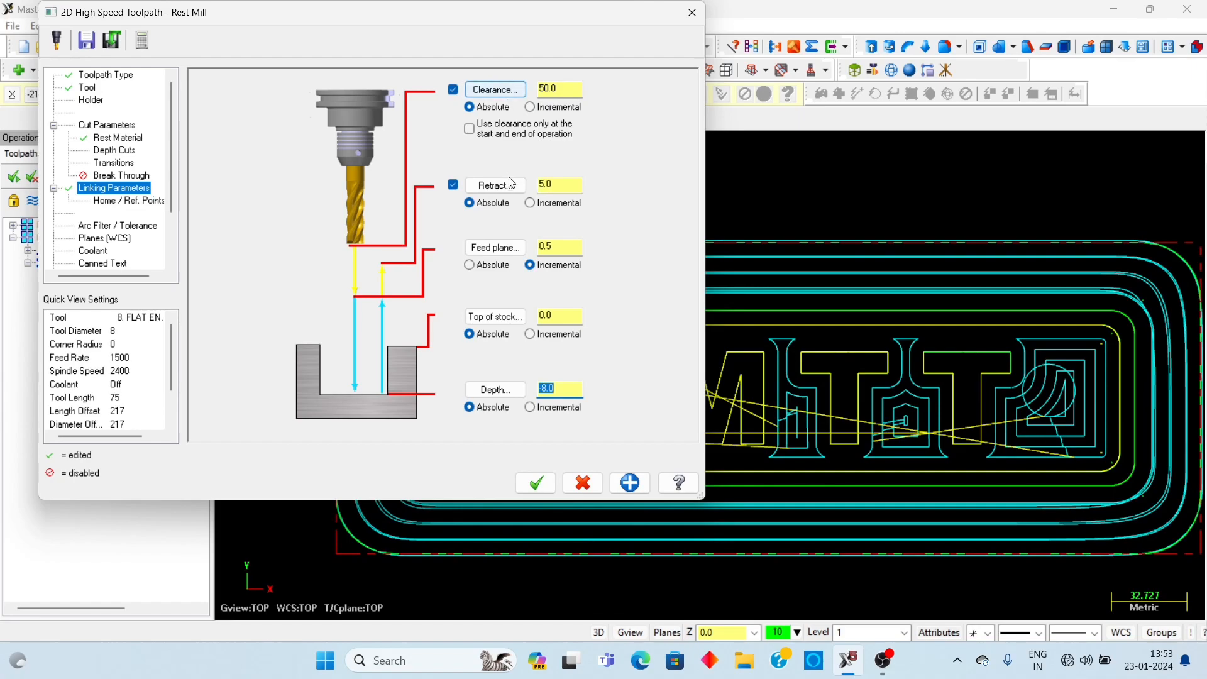
pyautogui.click(536, 483)
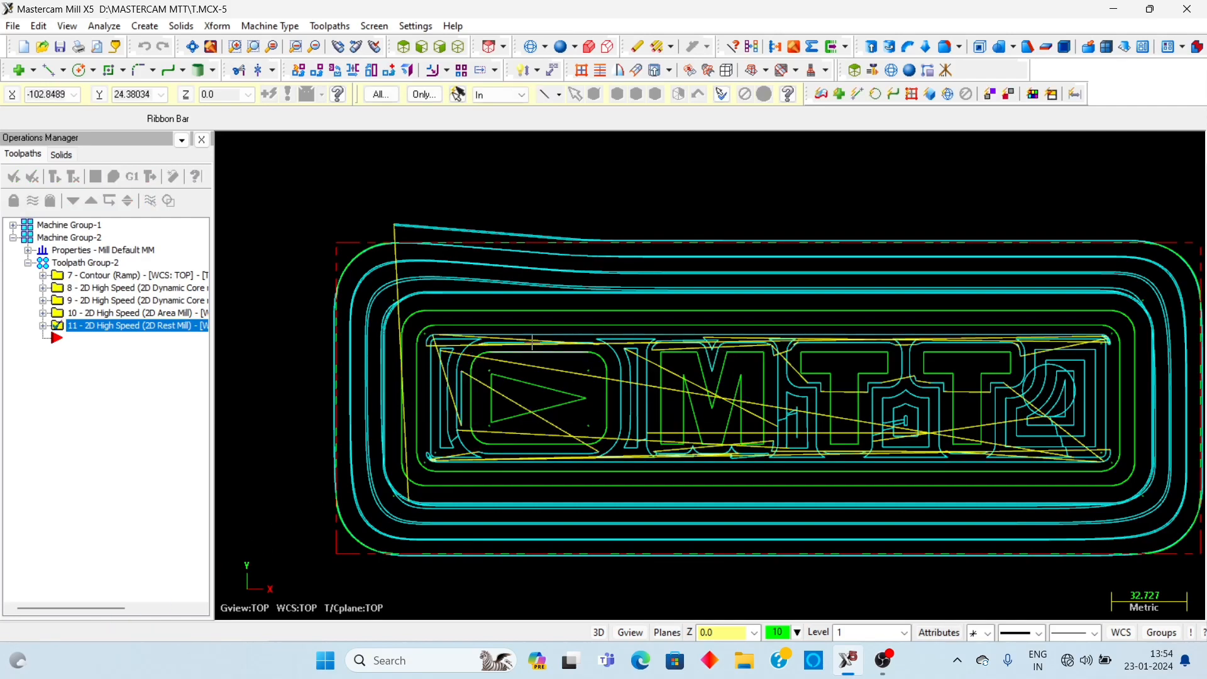
# - Verify the Area Mill and Rest Mill operations together, inspect the material around the letters and close the simulation
pyautogui.scroll(3, 532, 332)
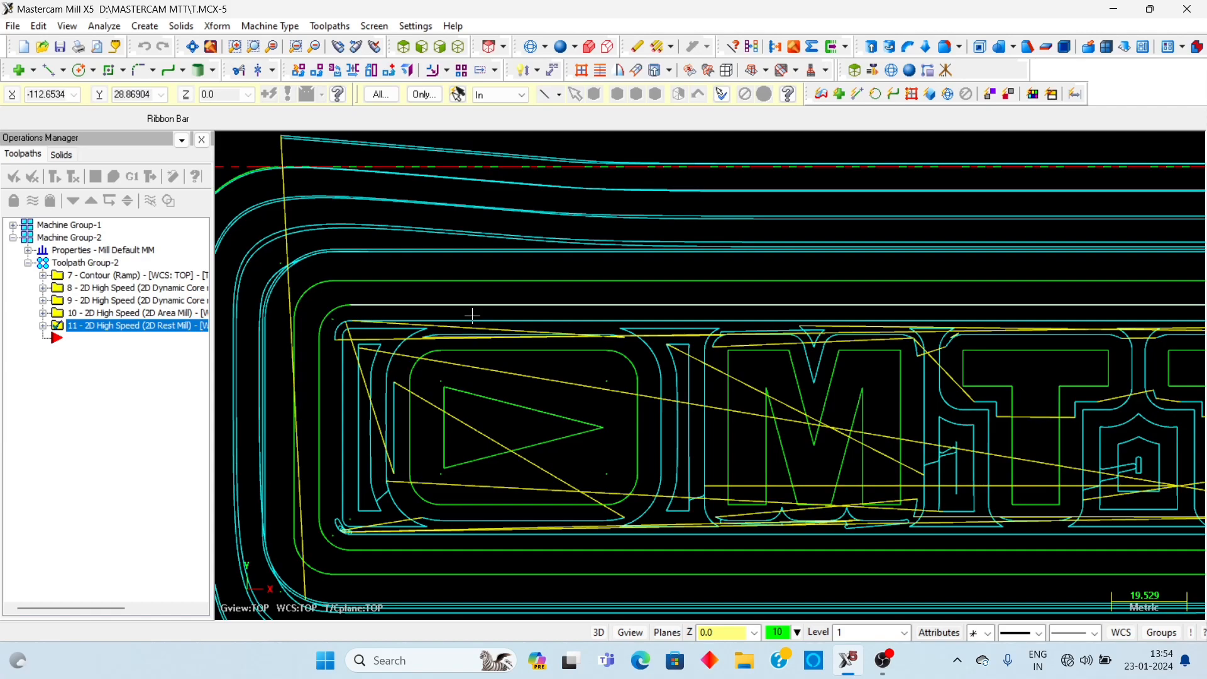
pyautogui.scroll(-3, 472, 315)
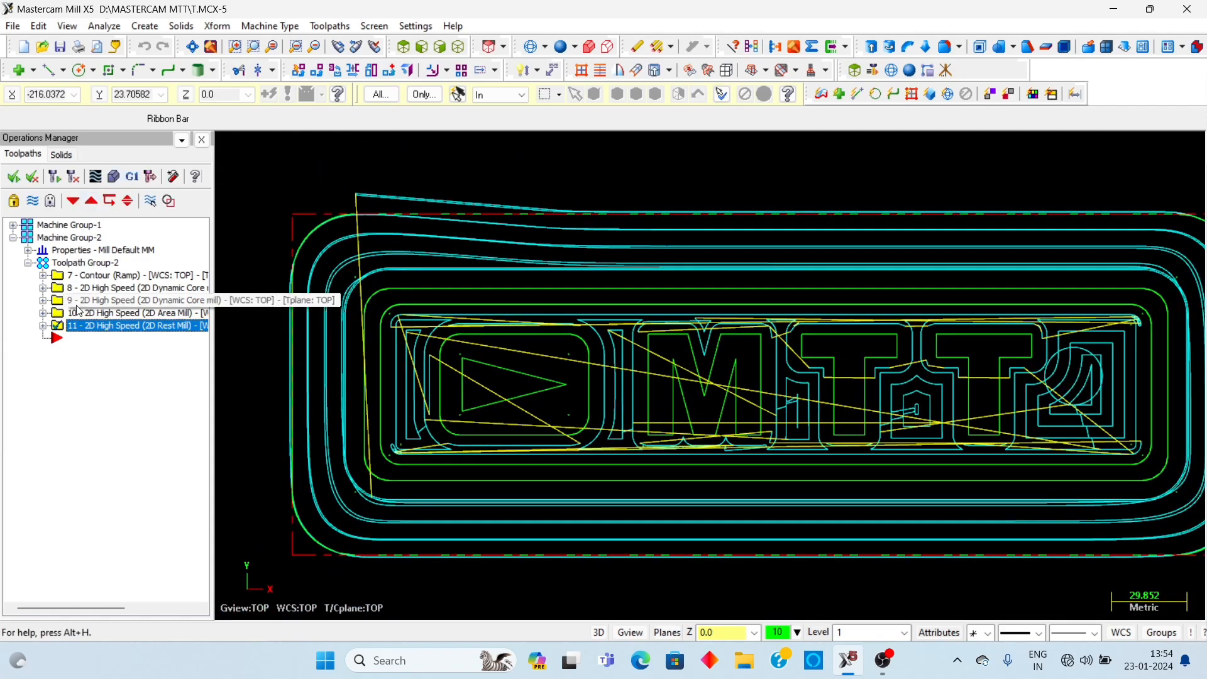
pyautogui.keyDown('ctrl'); pyautogui.click(91, 318); pyautogui.keyUp('ctrl')
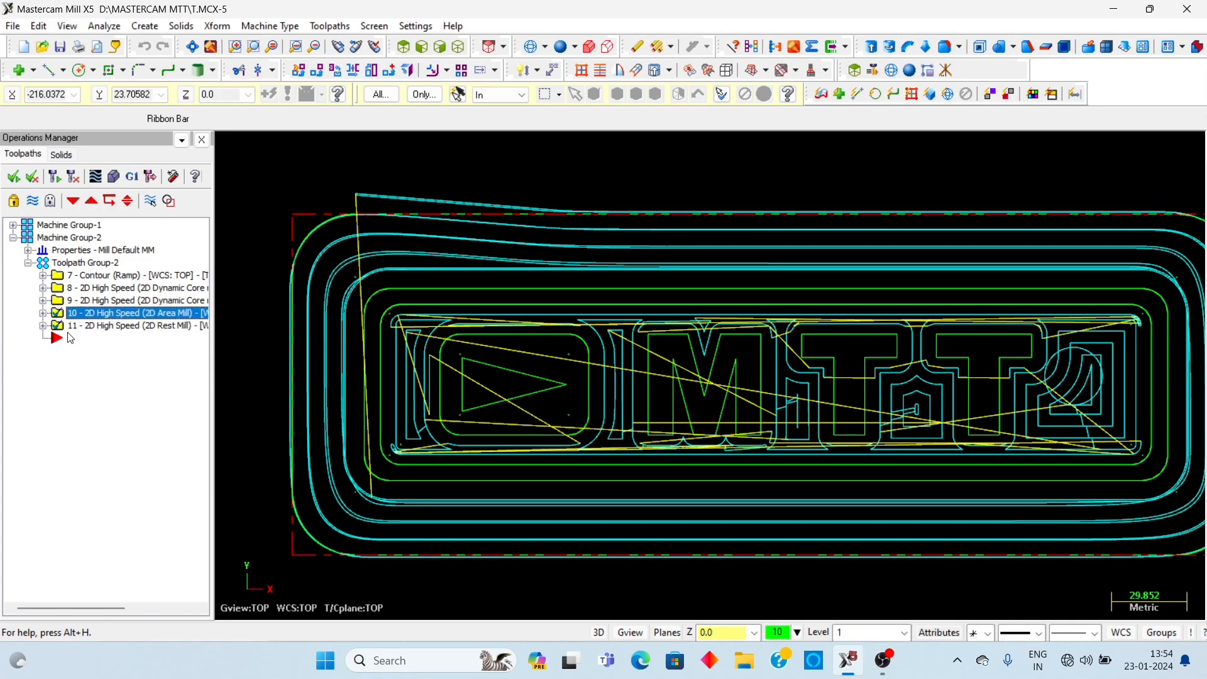
pyautogui.click(107, 178)
pyautogui.click(78, 150)
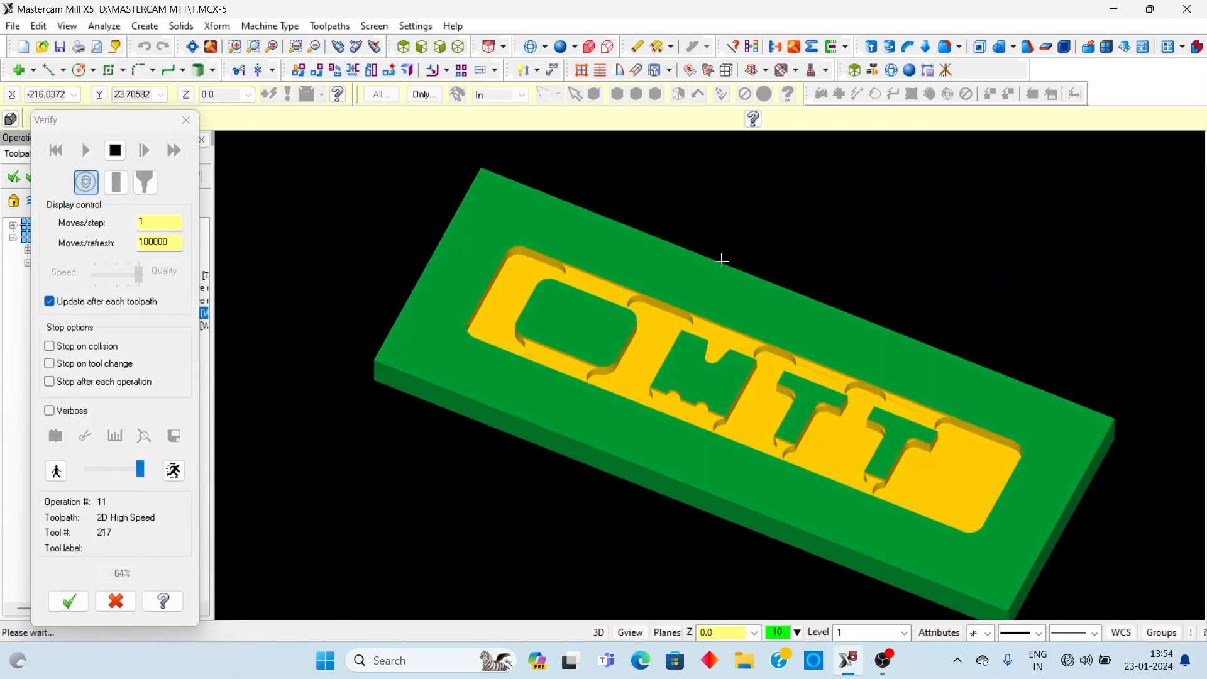
pyautogui.scroll(2, 723, 260)
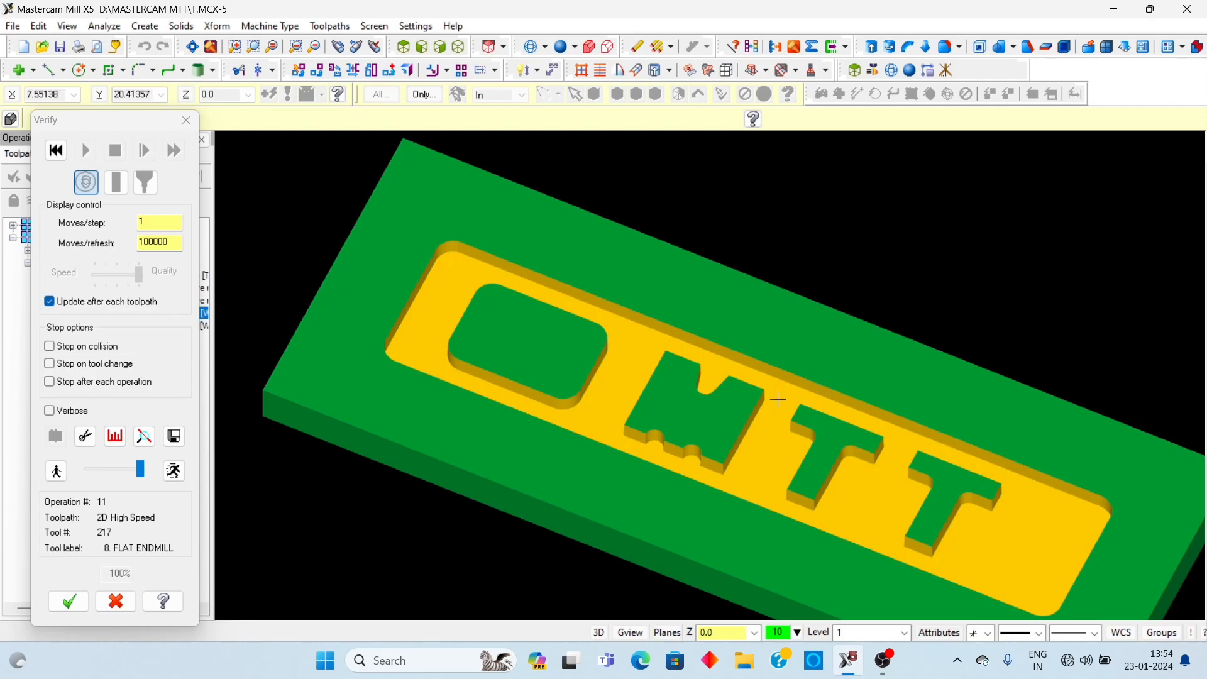
pyautogui.scroll(5, 710, 403)
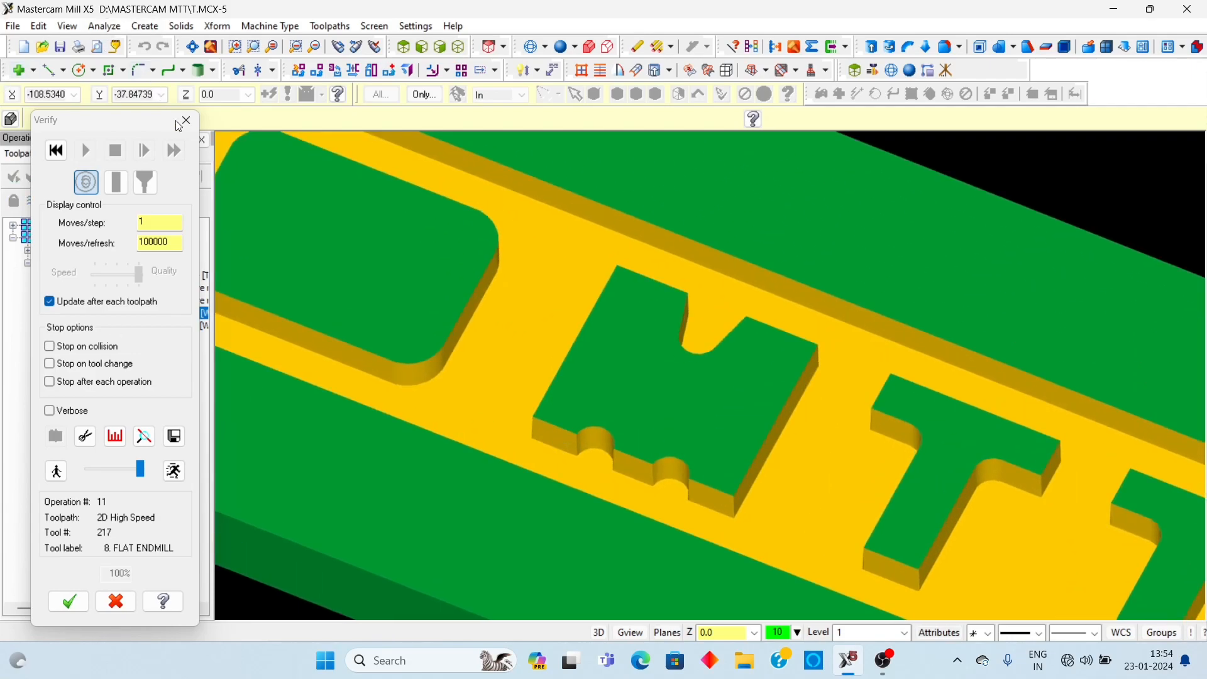
pyautogui.click(186, 120)
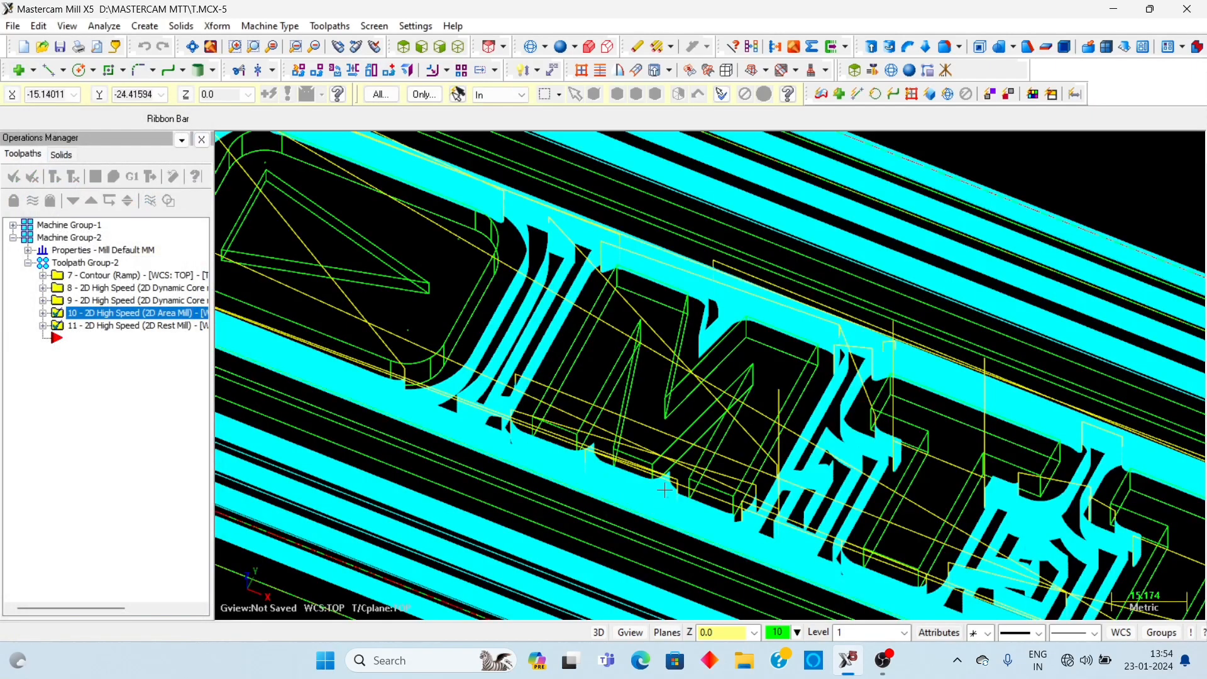
# - Start a 2D Contour toolpath after the Rest Mill operation and chain the letter M outline from the top view
pyautogui.scroll(-4, 632, 503)
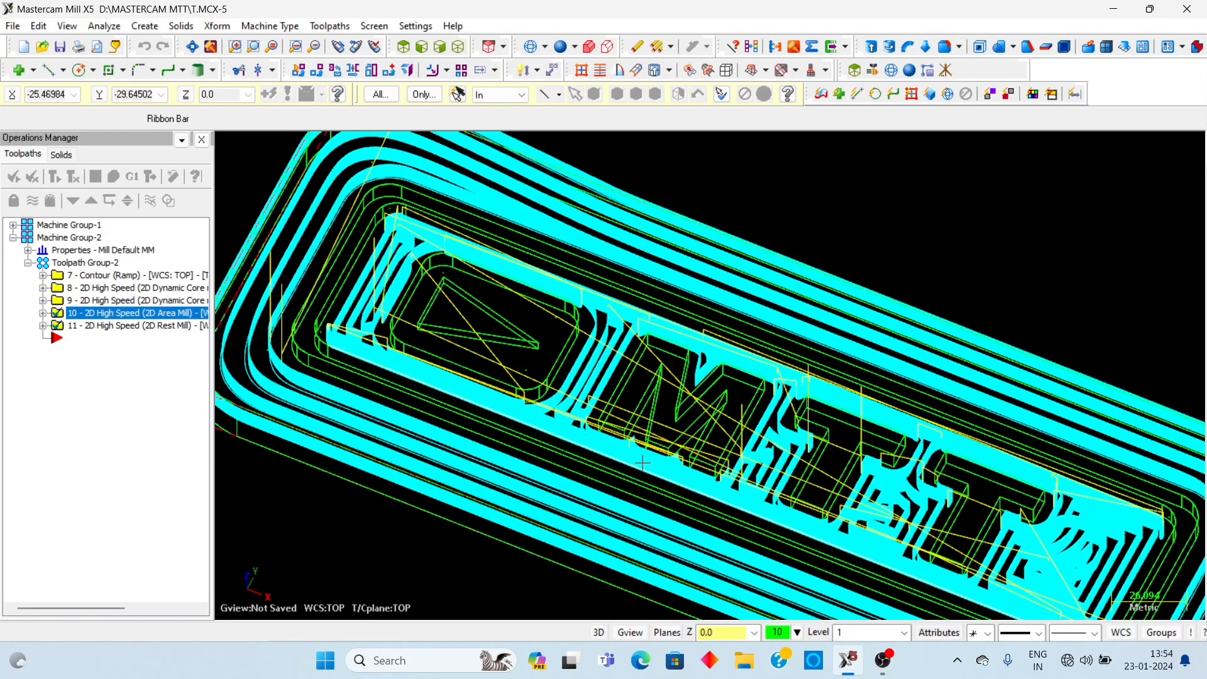
pyautogui.hotkey('alt', '1')
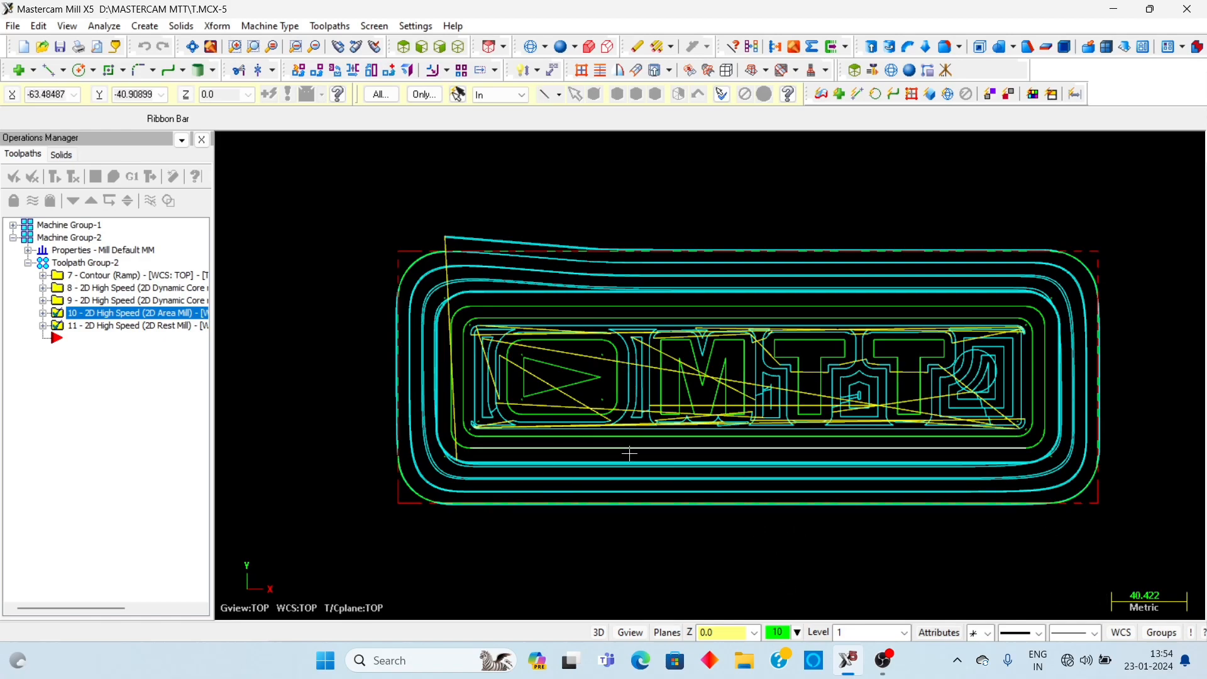
pyautogui.click(58, 340)
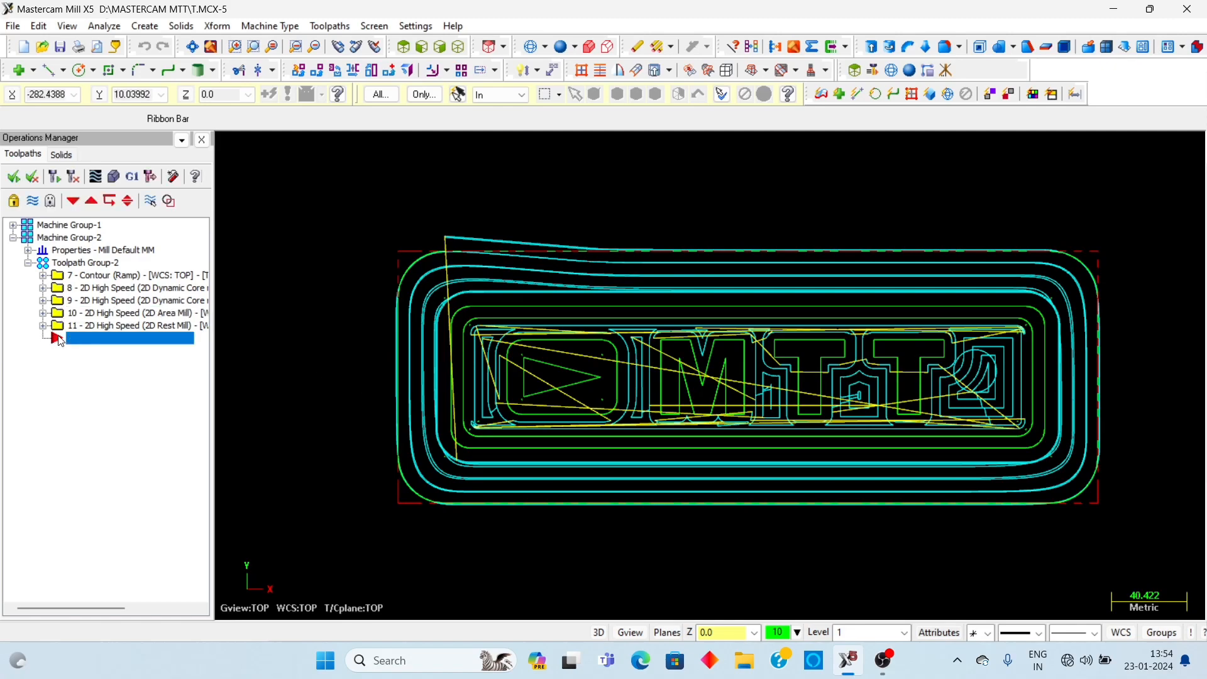
pyautogui.click(330, 26)
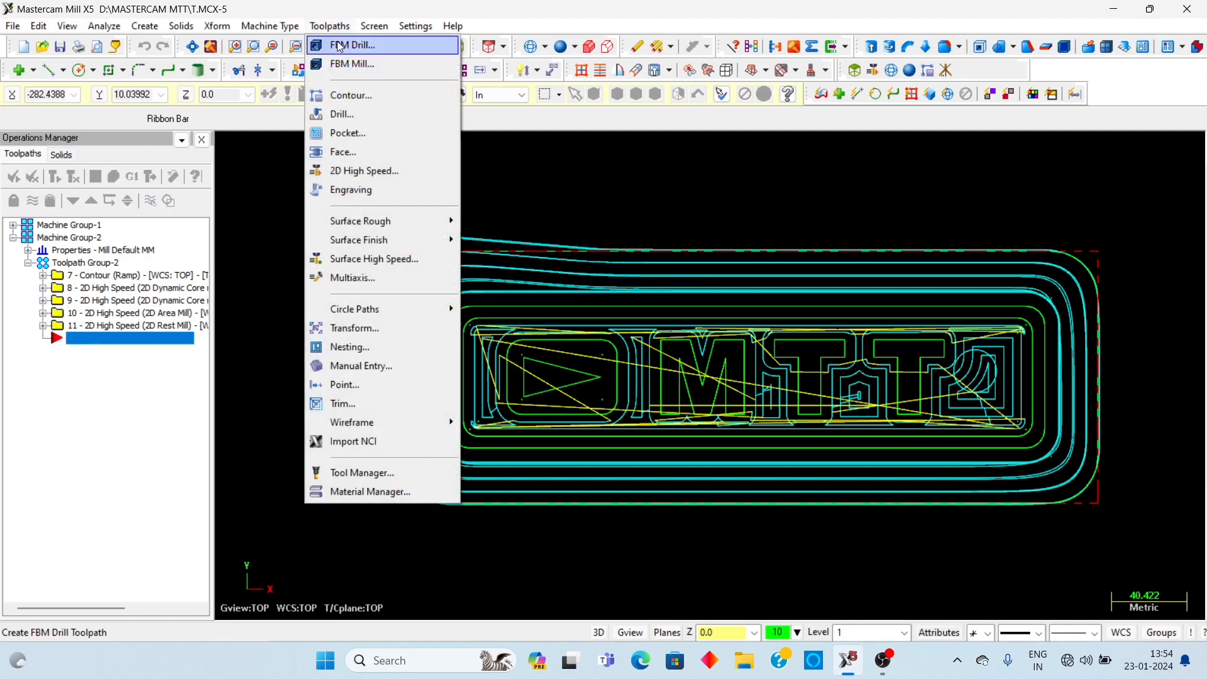
pyautogui.click(375, 111)
pyautogui.click(164, 138)
pyautogui.click(332, 25)
pyautogui.click(350, 95)
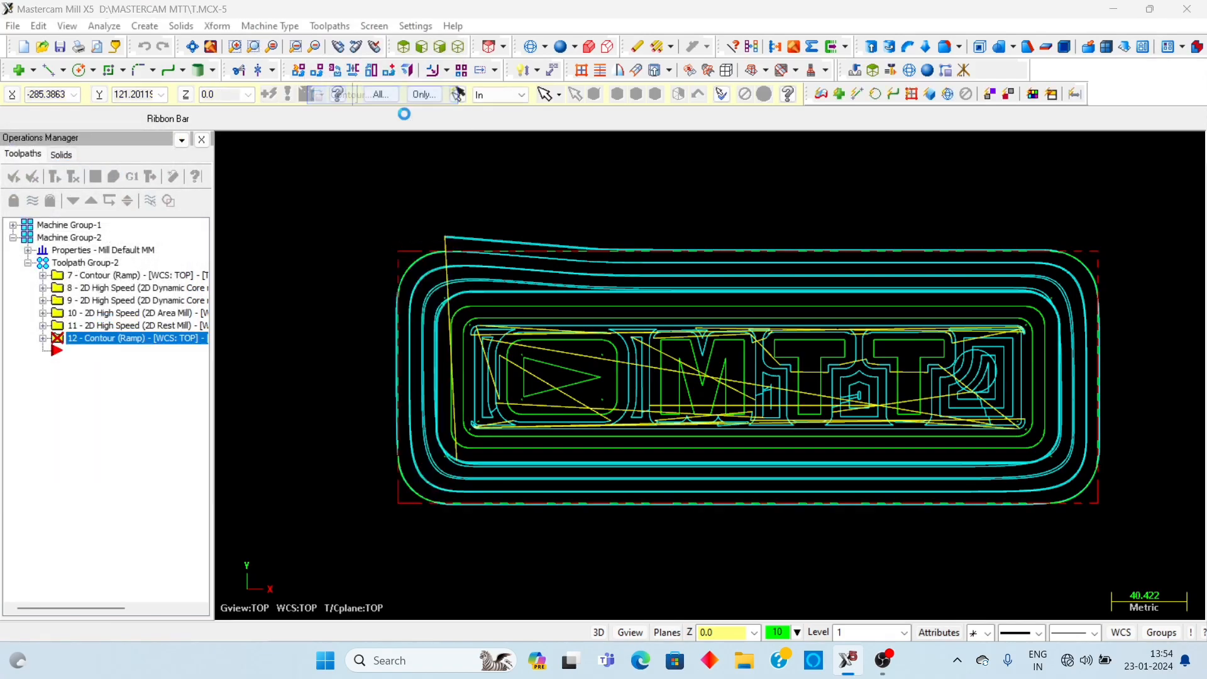
pyautogui.scroll(3, 719, 469)
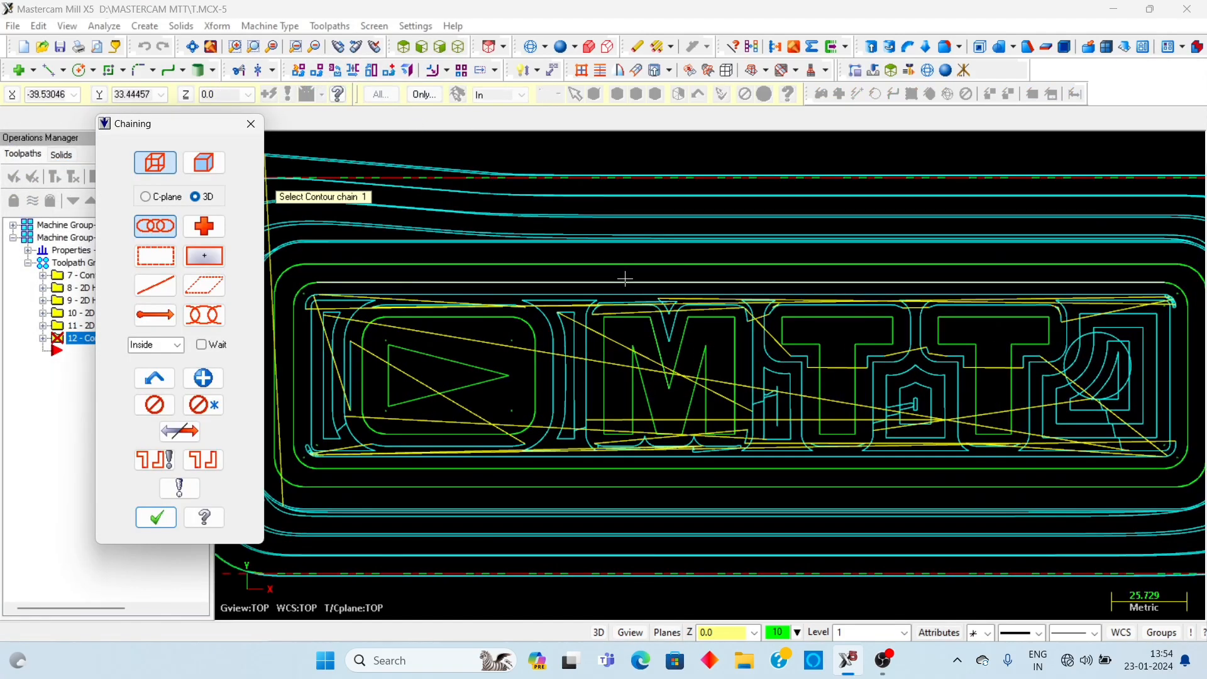
pyautogui.click(678, 341)
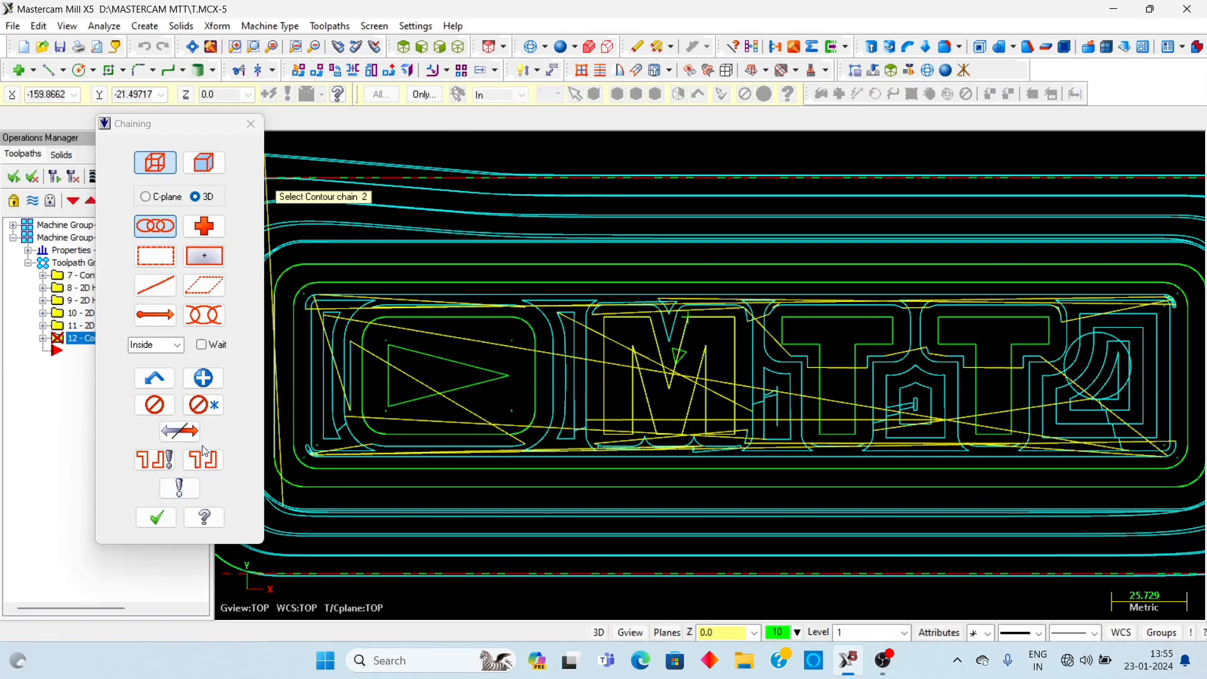
pyautogui.click(157, 516)
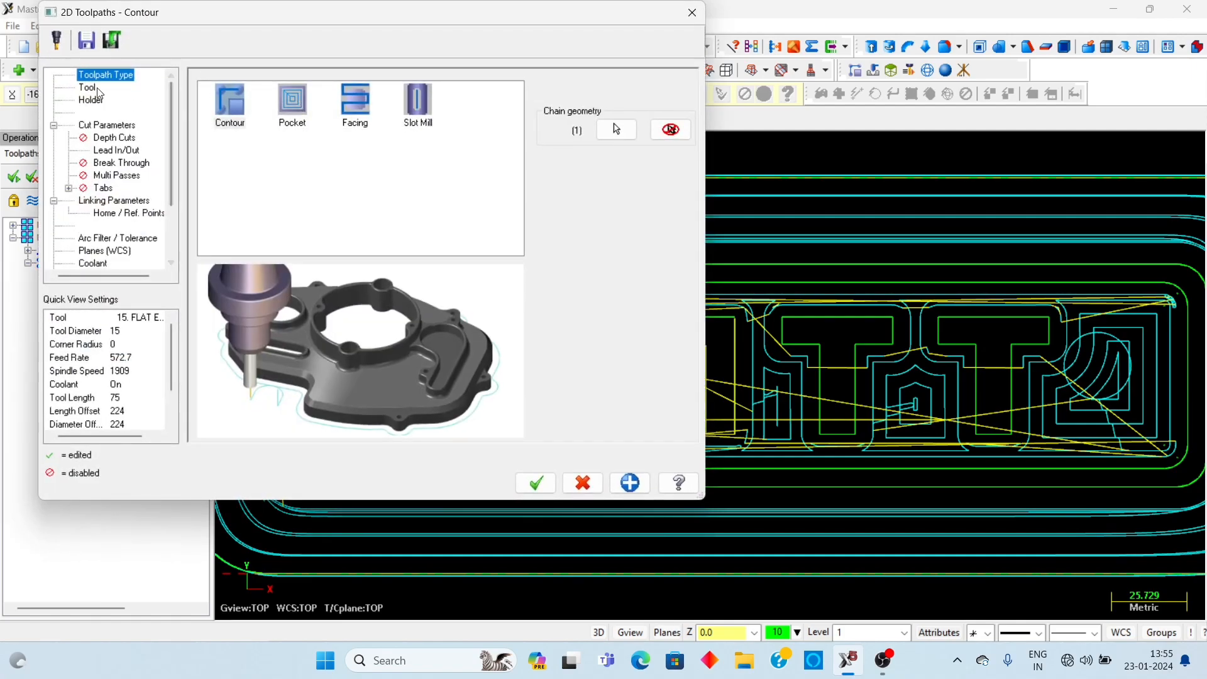
# - Assign the 4.0 mm flat end mill (tool 213) from the library with feed rate 1400 and spindle speed 2600
pyautogui.click(89, 88)
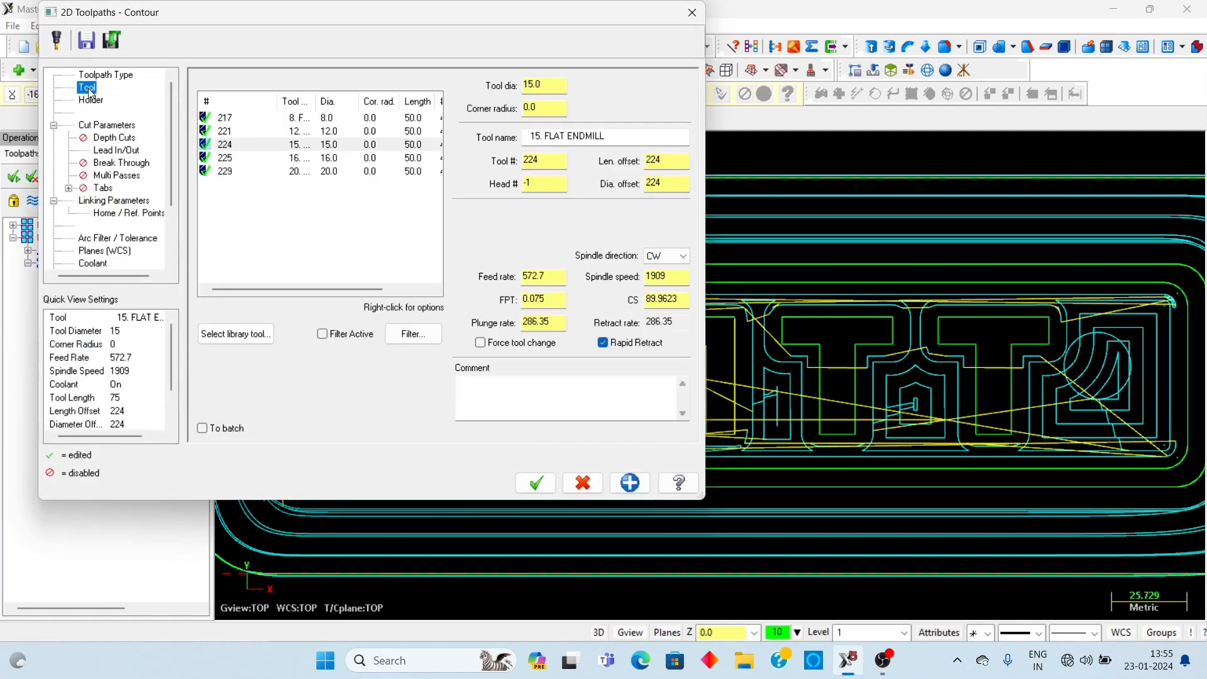
pyautogui.click(263, 336)
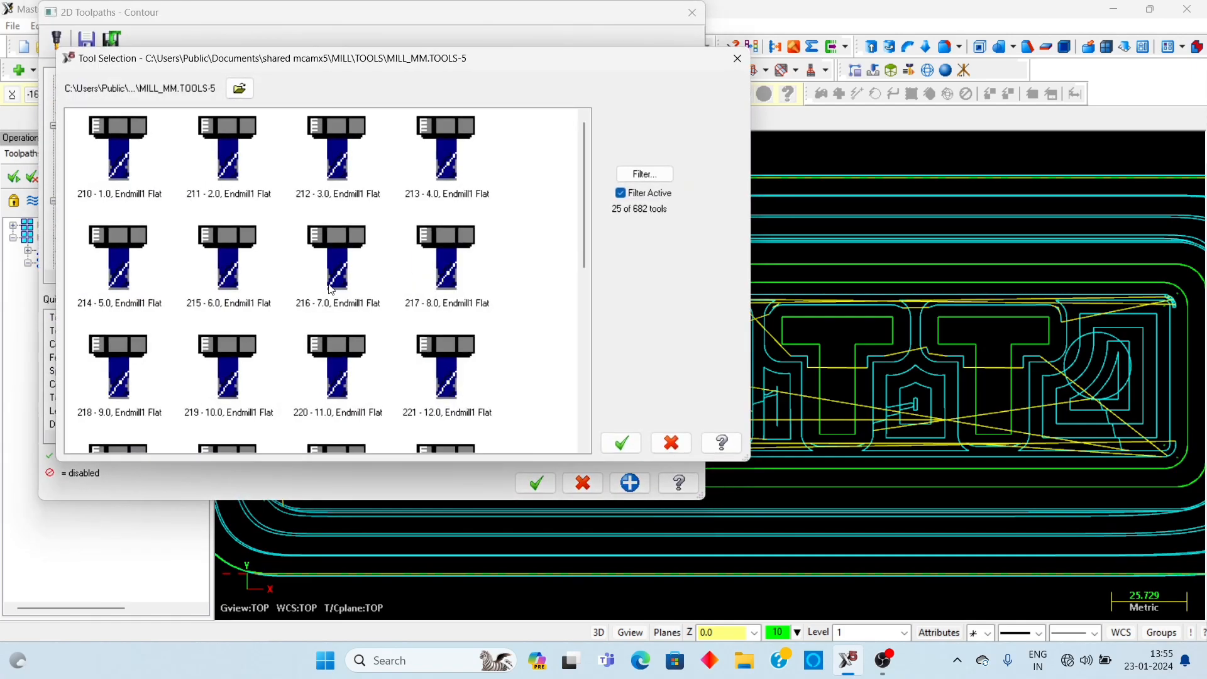
pyautogui.click(447, 148)
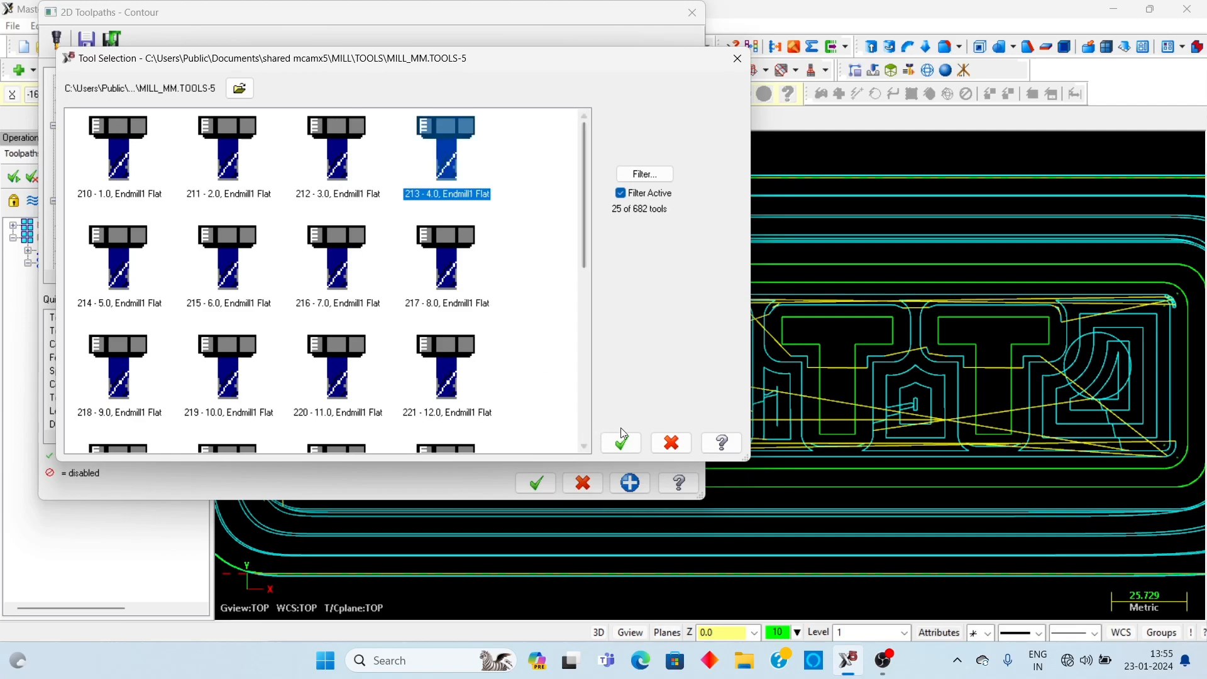
pyautogui.click(621, 443)
pyautogui.doubleClick(556, 280)
pyautogui.write('1400')
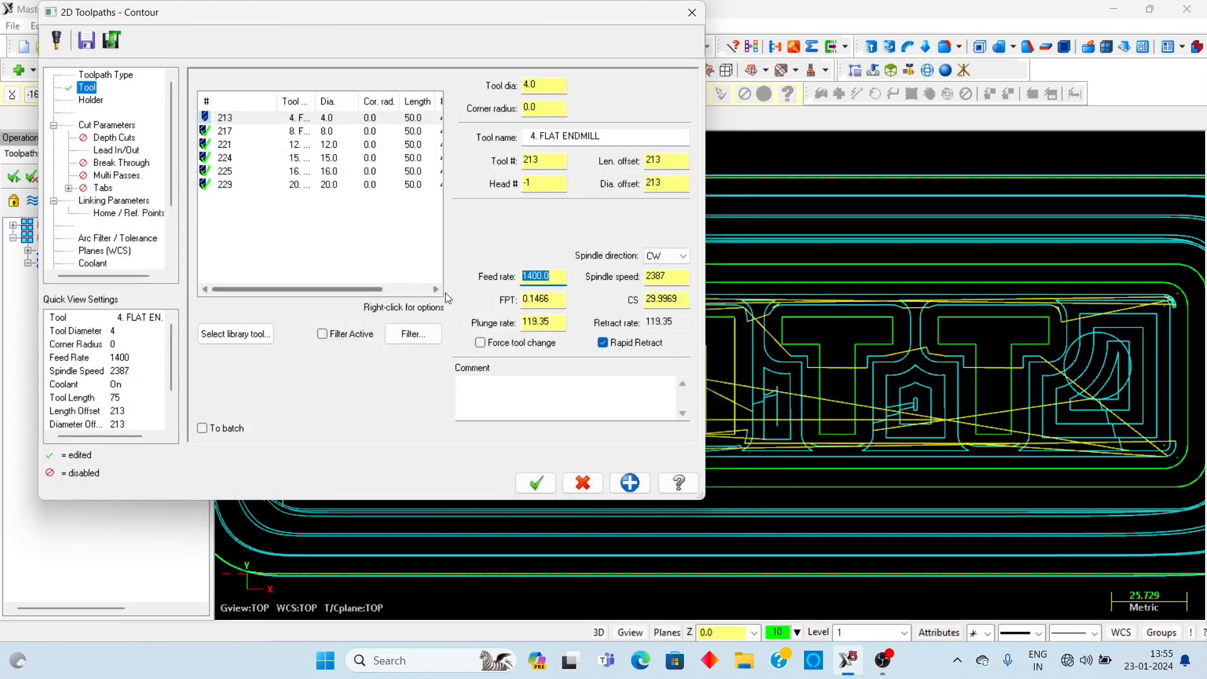
pyautogui.press('Tab')
pyautogui.write('2600')
pyautogui.press('Return')
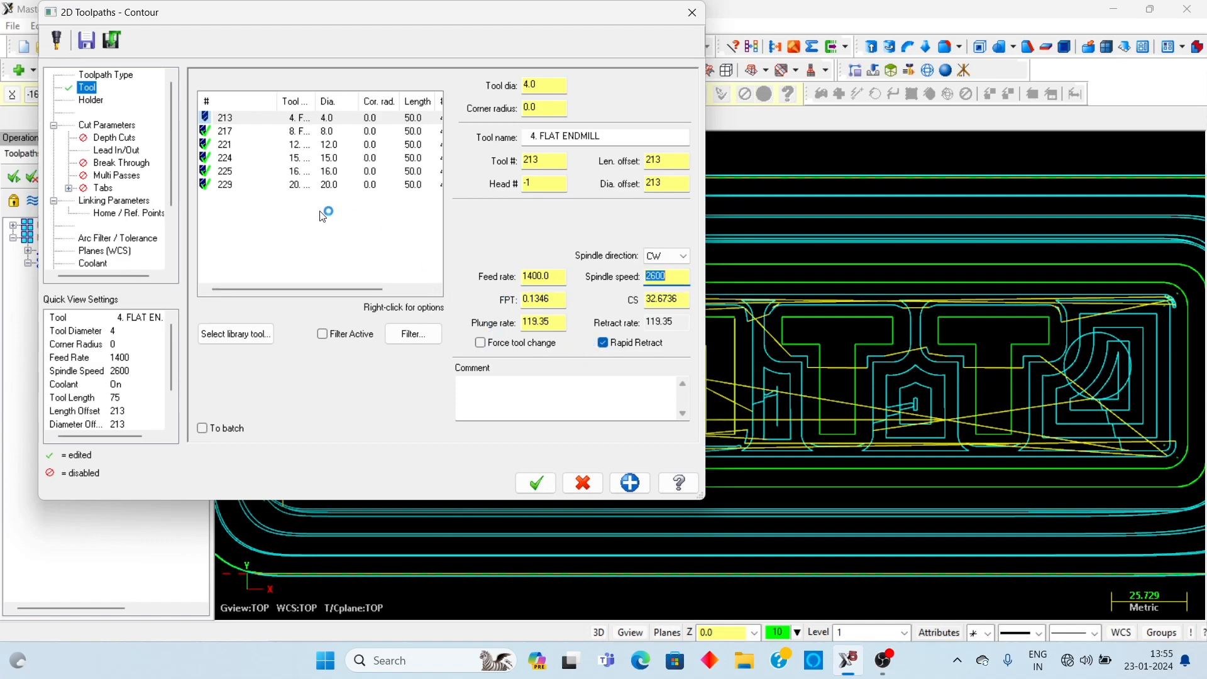
# - Set the contour's stock to leave to 0.1 on both walls and floors
pyautogui.click(112, 125)
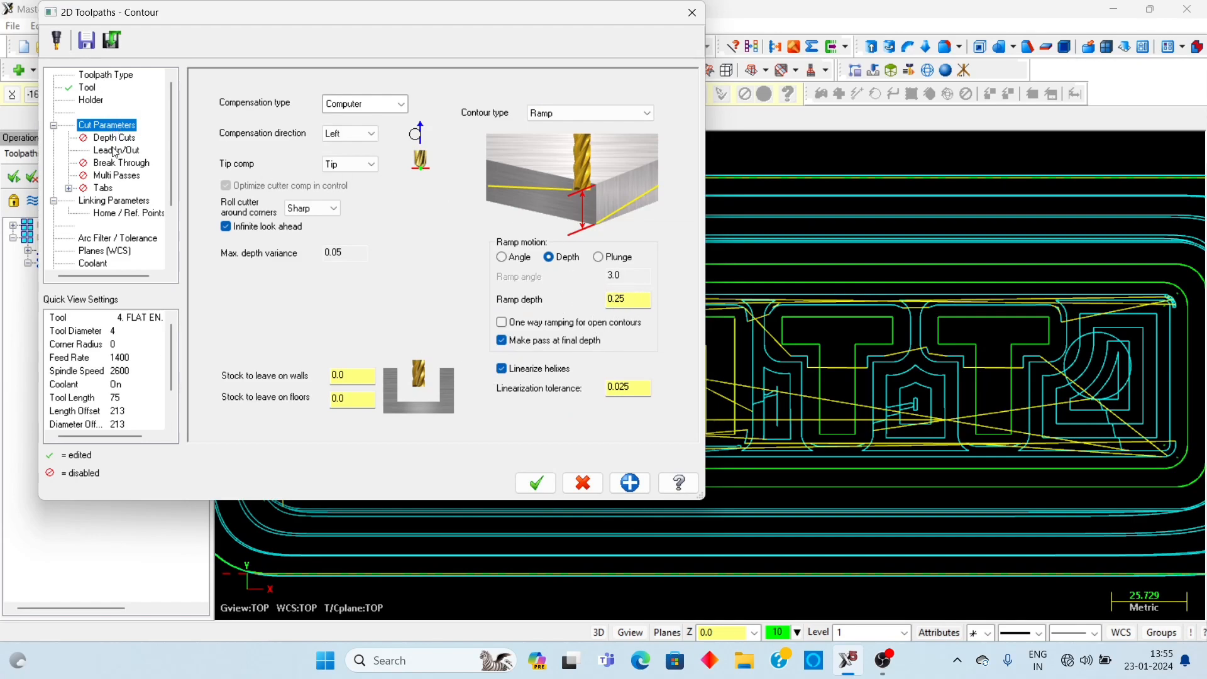
pyautogui.doubleClick(334, 376)
pyautogui.write('0.1')
pyautogui.press('Tab')
pyautogui.write('0.1')
# - Check the contour's depth cuts and disable the exit move in its lead in/out settings
pyautogui.click(113, 137)
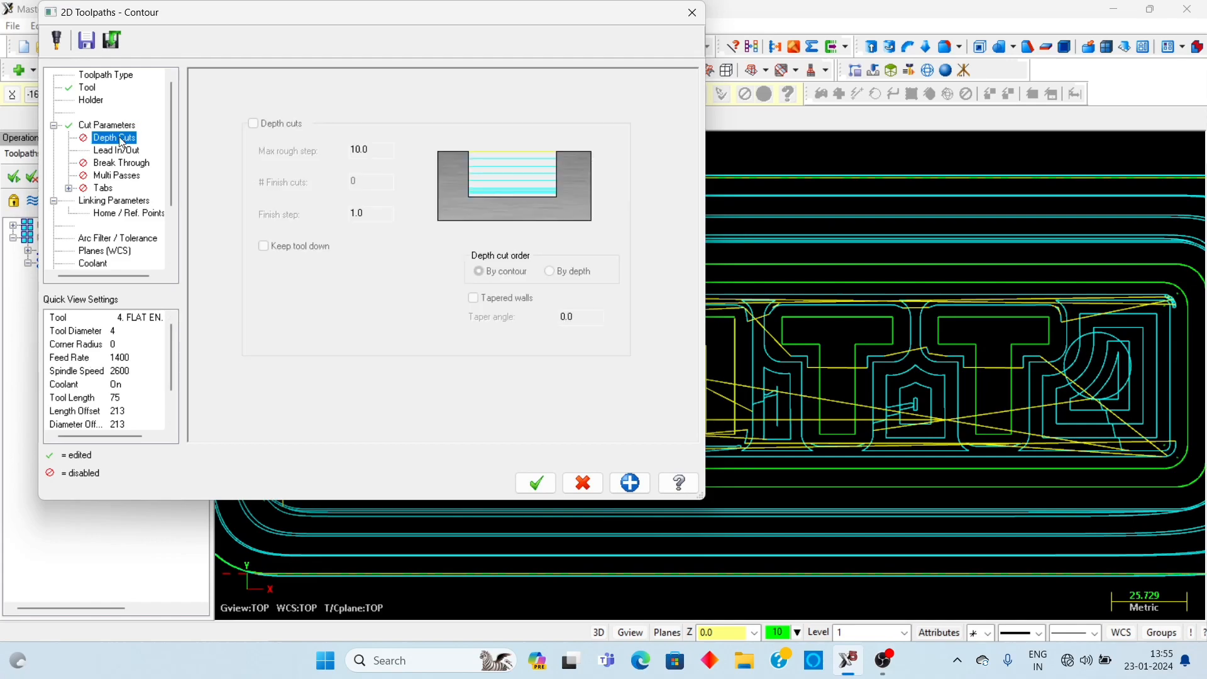
pyautogui.click(128, 150)
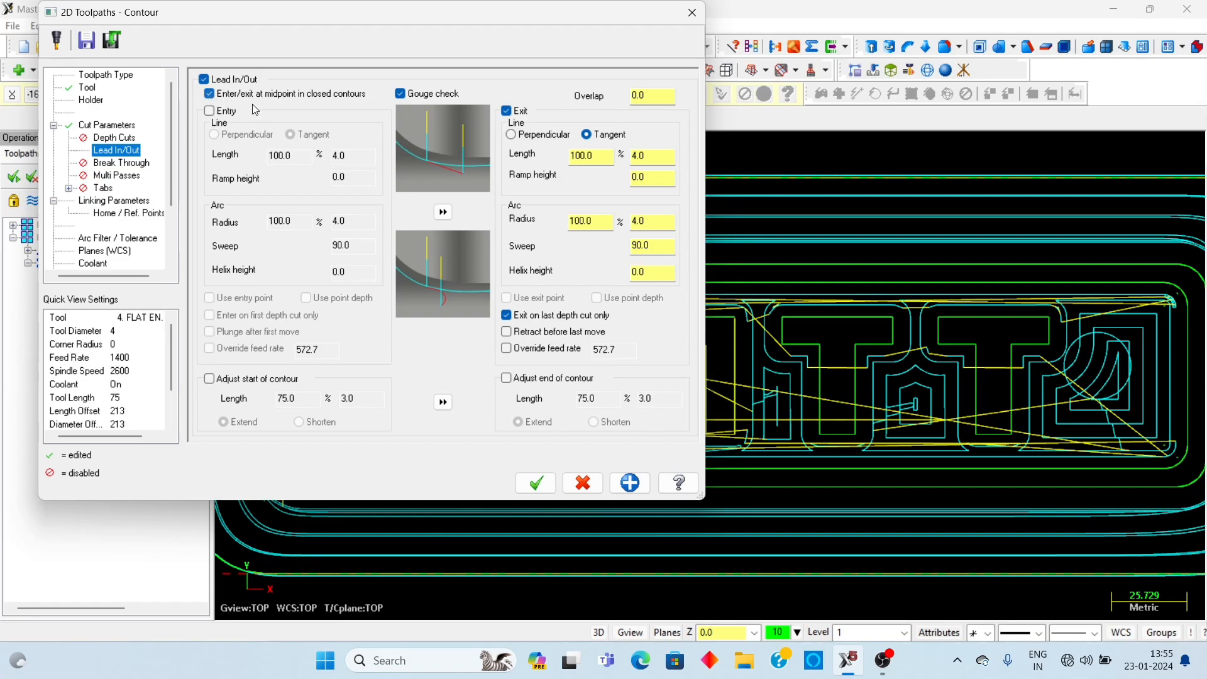
pyautogui.click(507, 111)
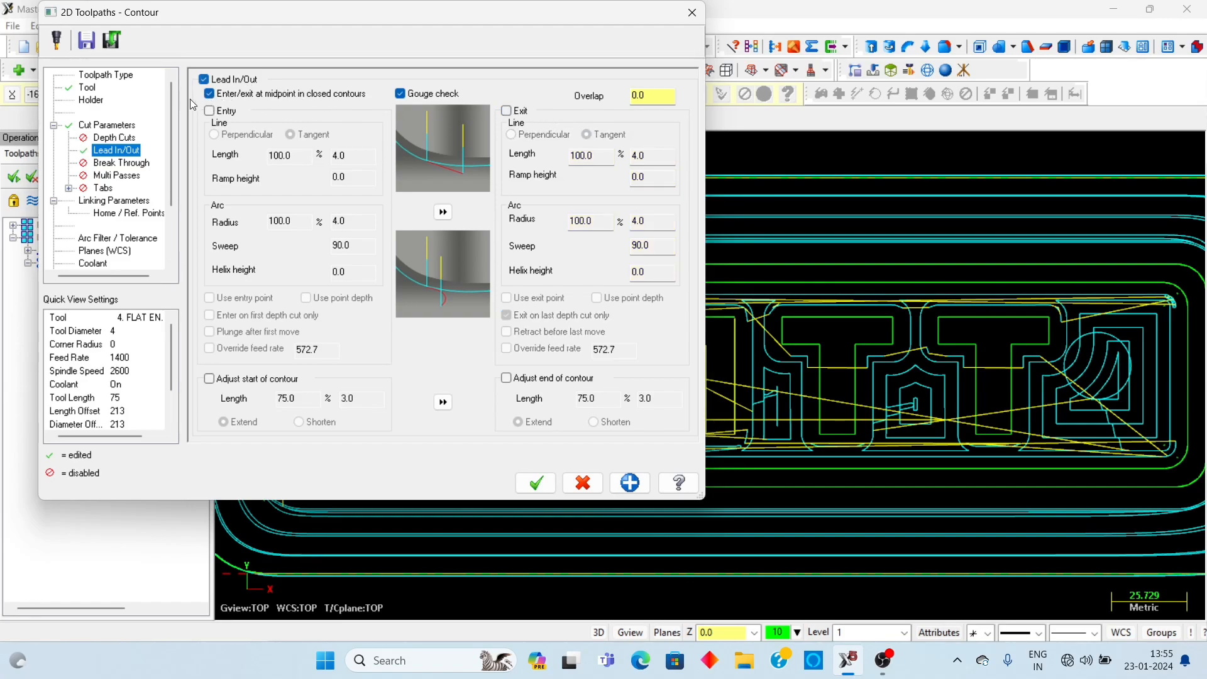
# - Enable the contour's entry and exit moves, with tangent line length 2.0 and arc radius 0 on both
pyautogui.click(210, 112)
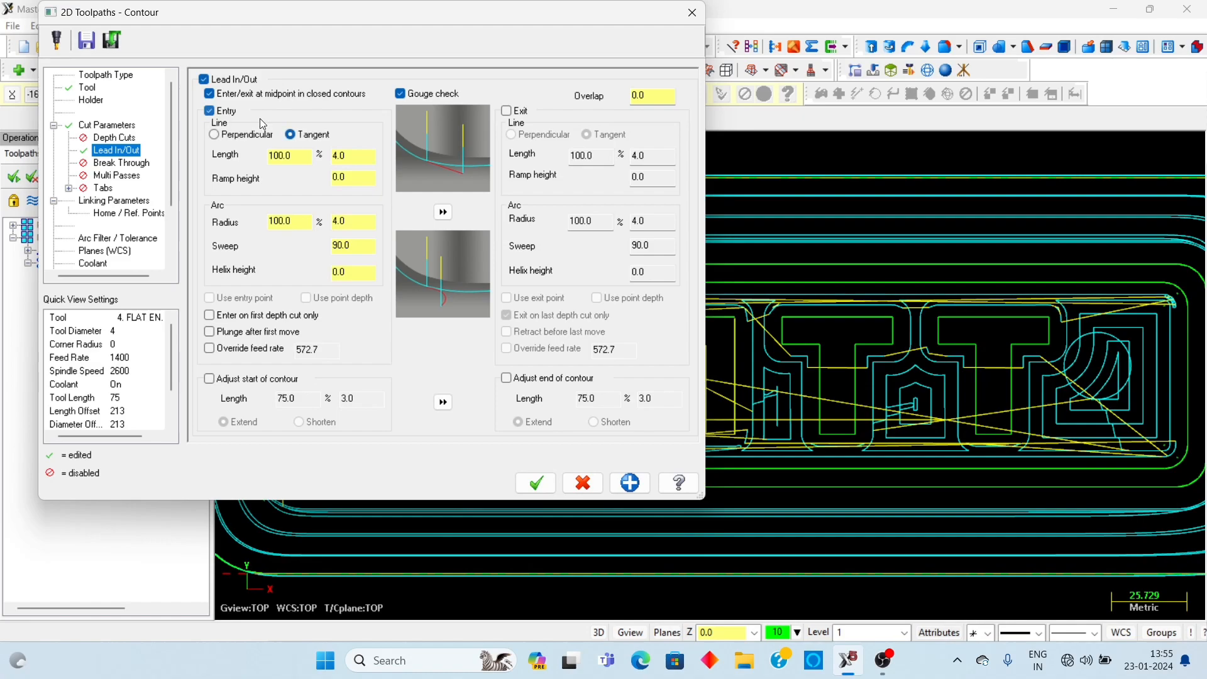
pyautogui.click(508, 111)
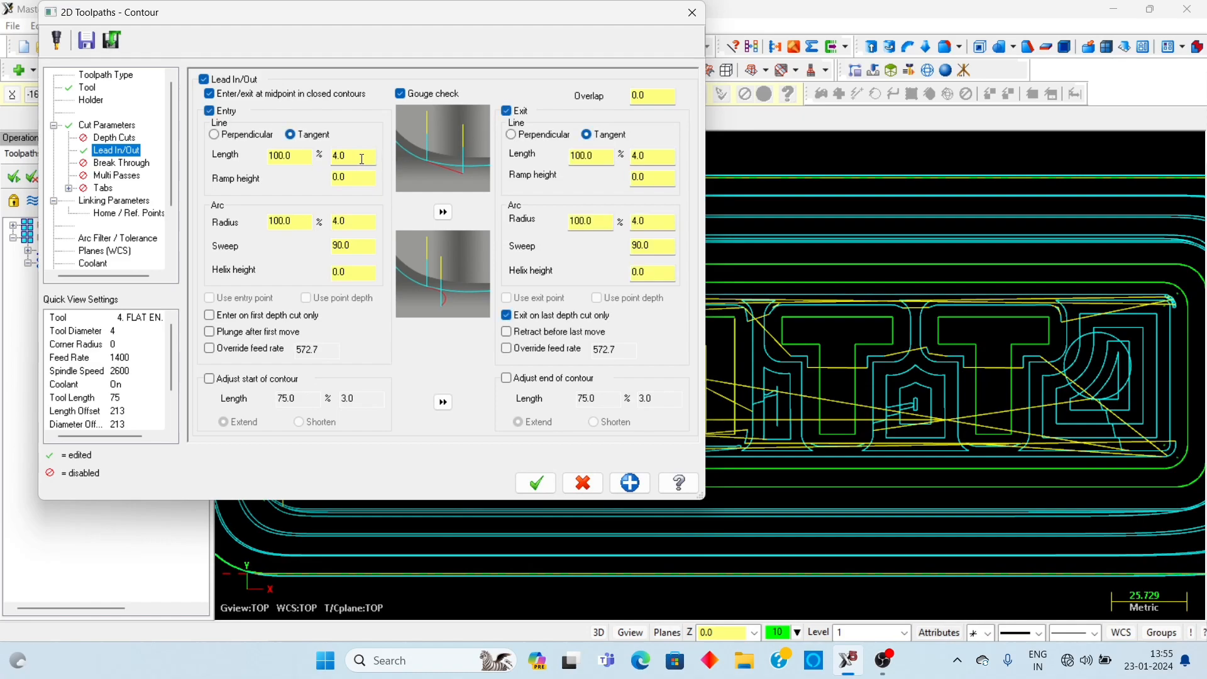
pyautogui.doubleClick(340, 221)
pyautogui.write('0')
pyautogui.press('Return')
pyautogui.click(443, 212)
pyautogui.doubleClick(371, 163)
pyautogui.press('Return')
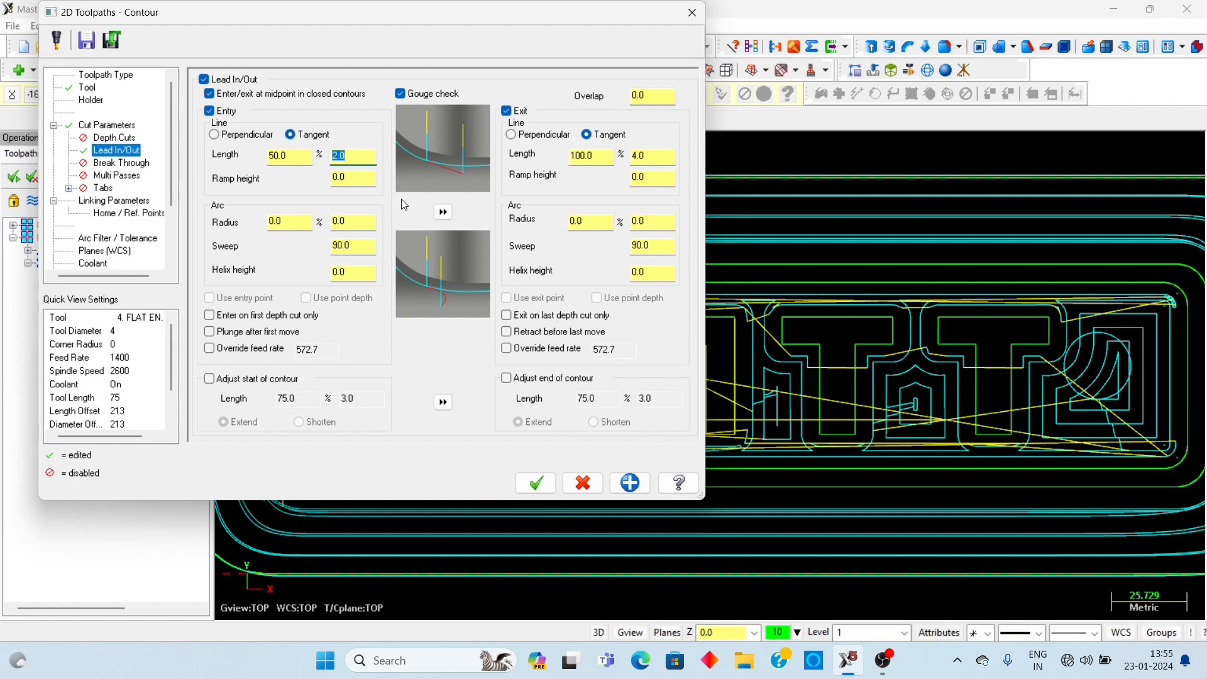
pyautogui.click(443, 213)
# - Set the contour's cutting depth to -8.0 and accept the toolpath parameters
pyautogui.click(126, 164)
pyautogui.click(103, 189)
pyautogui.click(120, 202)
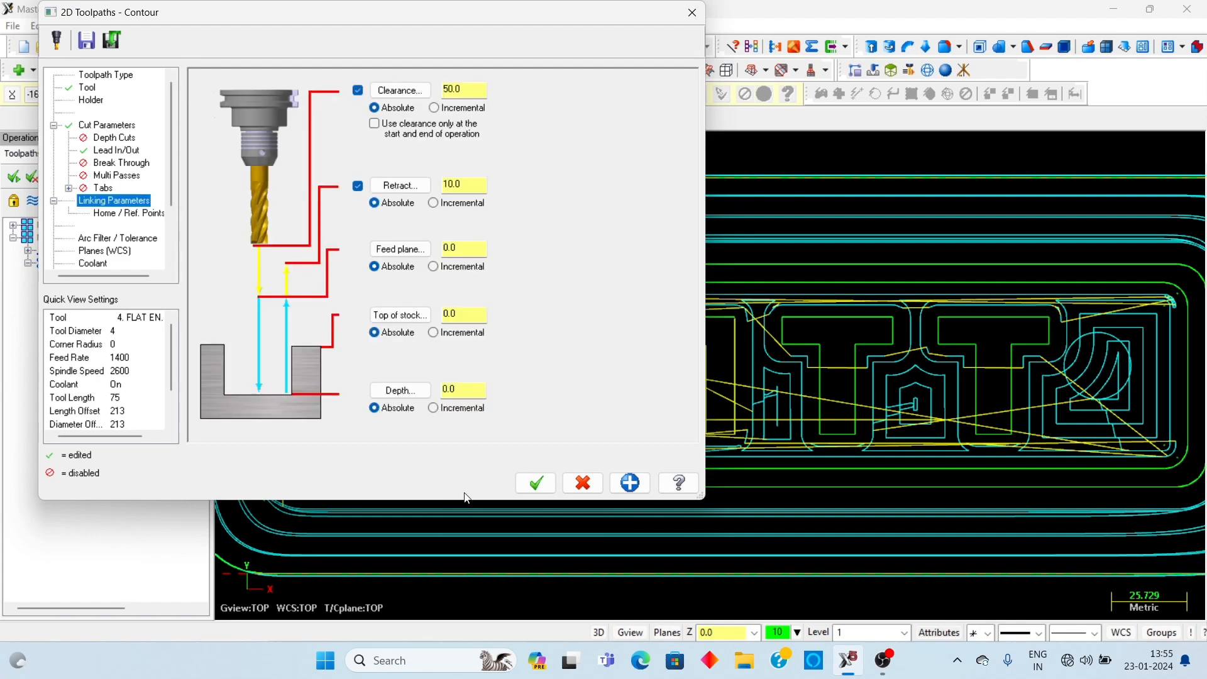
pyautogui.click(472, 390)
pyautogui.click(531, 484)
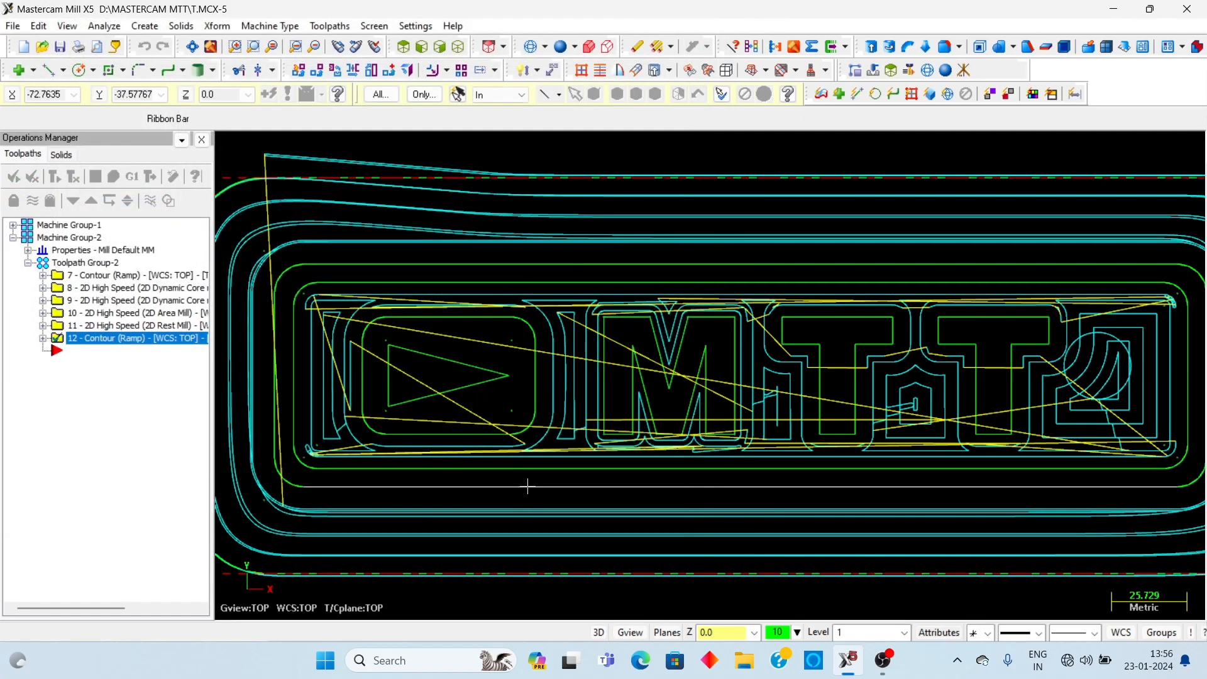
# - Limit the toolpath display to the selected M contour operation
pyautogui.scroll(-3, 450, 458)
pyautogui.scroll(3, 669, 316)
pyautogui.scroll(2, 668, 316)
pyautogui.moveTo(622, 300); pyautogui.dragTo(620, 225, button='middle')
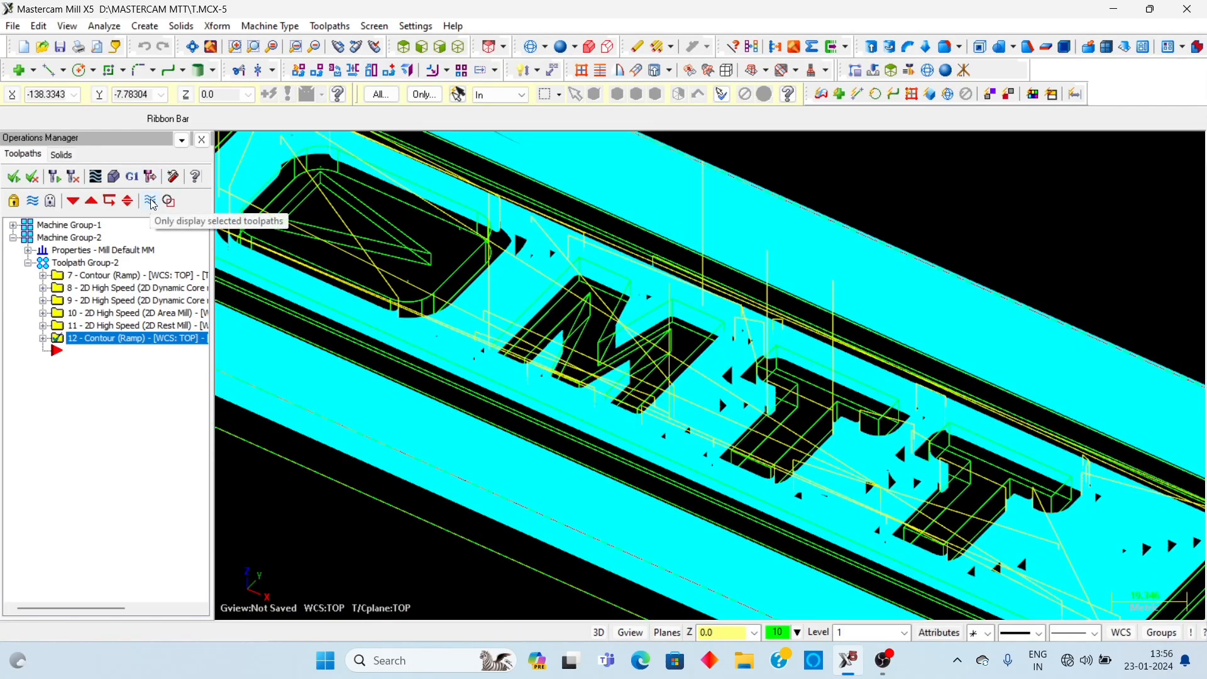
pyautogui.click(151, 201)
pyautogui.scroll(2, 762, 314)
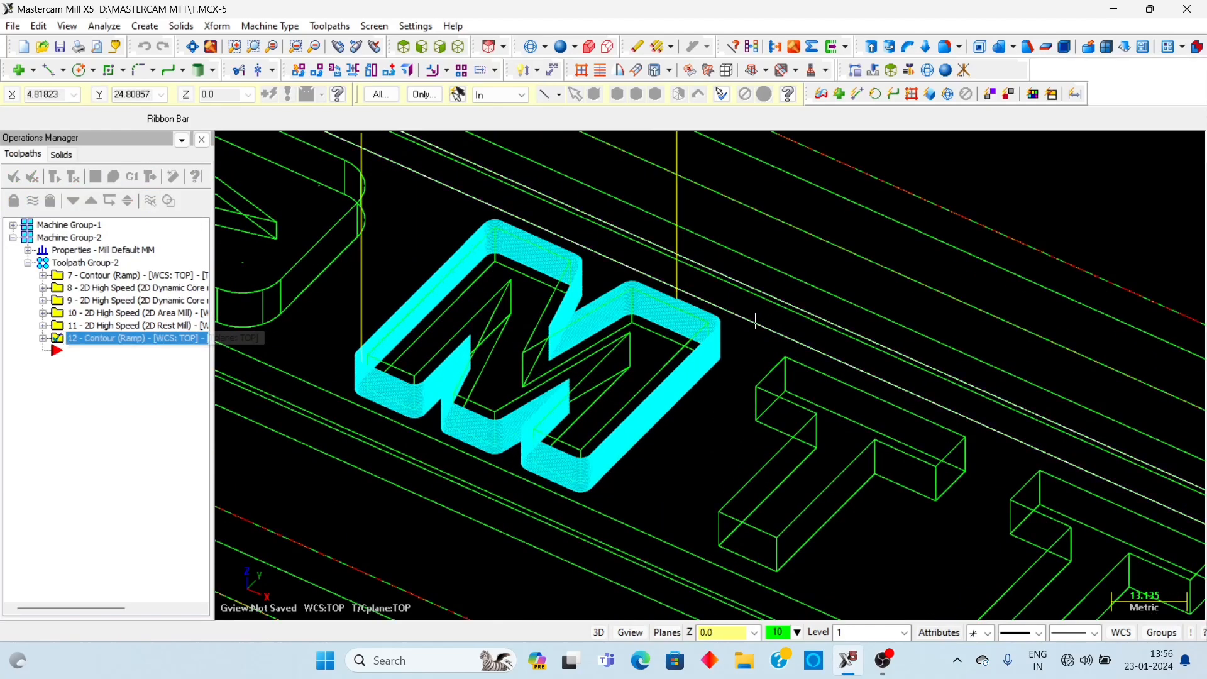
# - Compare the Rest Mill toolpath with the M contour toolpath and examine the M outline passes from the top view
pyautogui.click(115, 325)
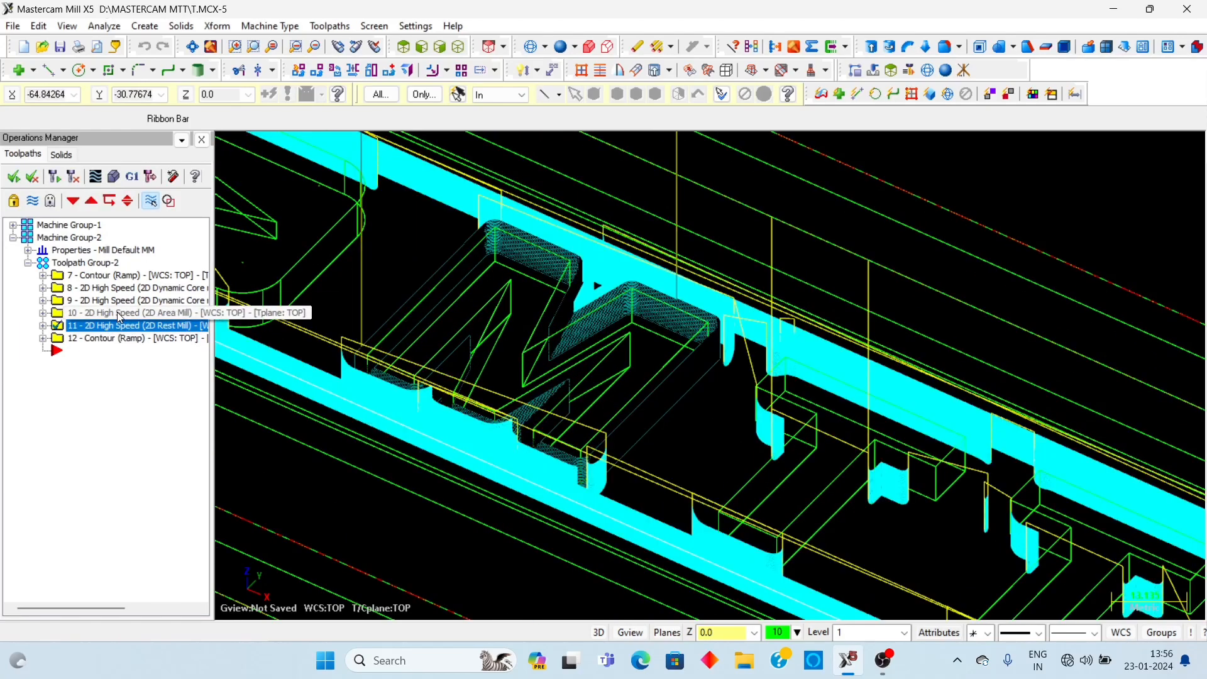
pyautogui.click(107, 338)
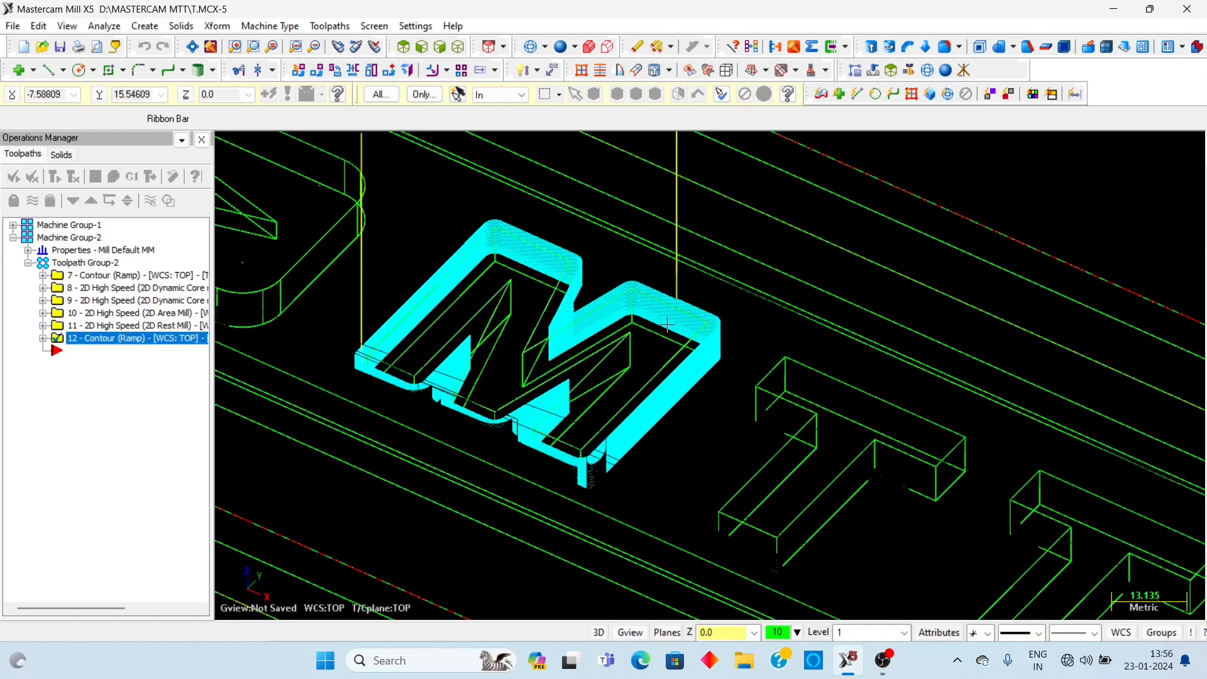
pyautogui.scroll(-4, 701, 286)
pyautogui.moveTo(701, 286); pyautogui.dragTo(631, 350, button='middle')
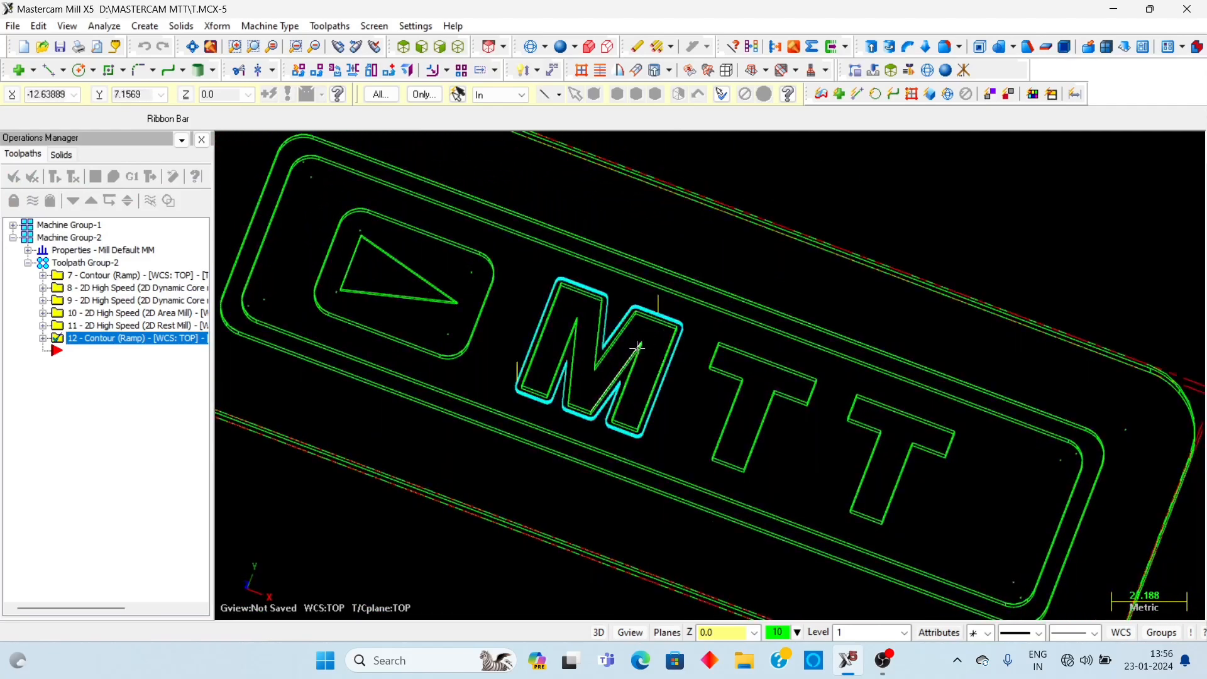
pyautogui.scroll(3, 451, 371)
pyautogui.scroll(2, 459, 376)
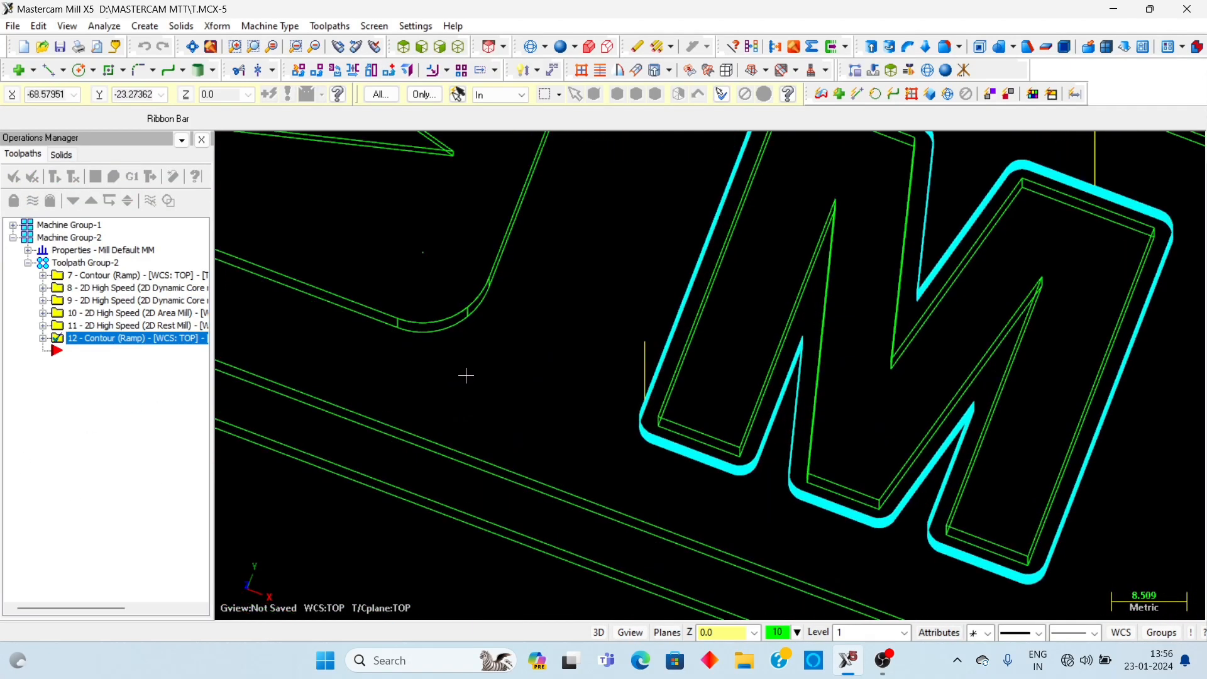
pyautogui.hotkey('alt', '1')
pyautogui.scroll(2, 594, 352)
pyautogui.scroll(-2, 594, 352)
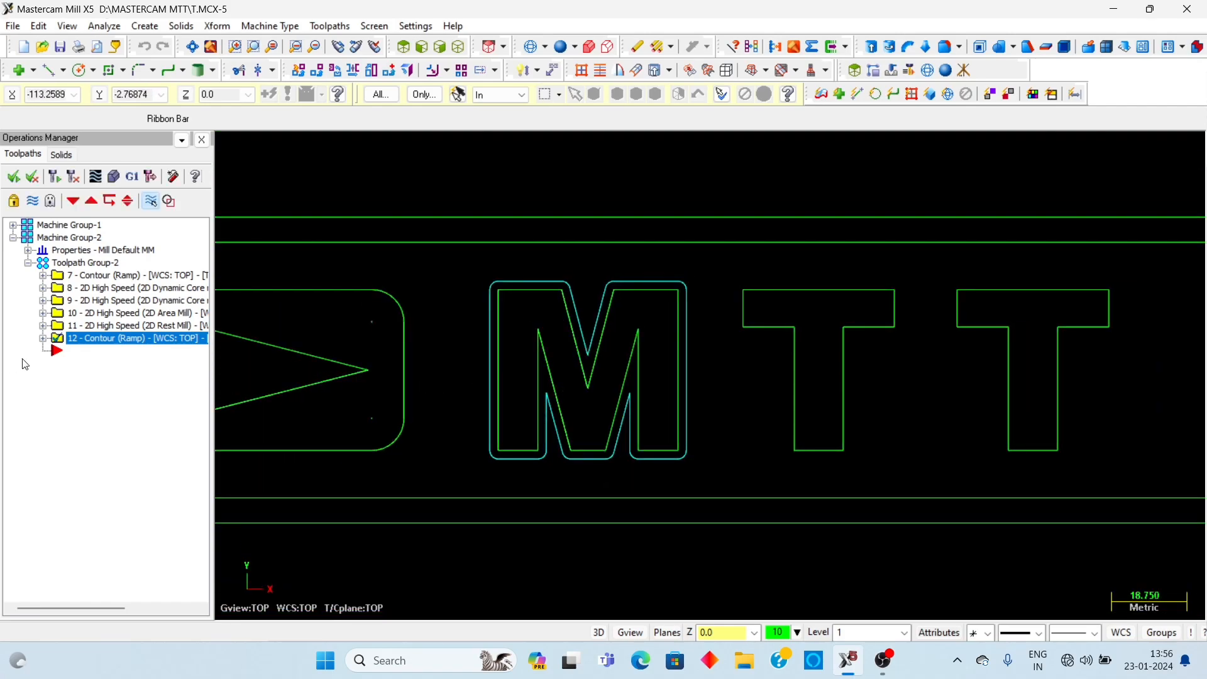
# - Change the M contour's entry and exit lines to perpendicular and regenerate its toolpath
pyautogui.click(44, 339)
pyautogui.click(97, 351)
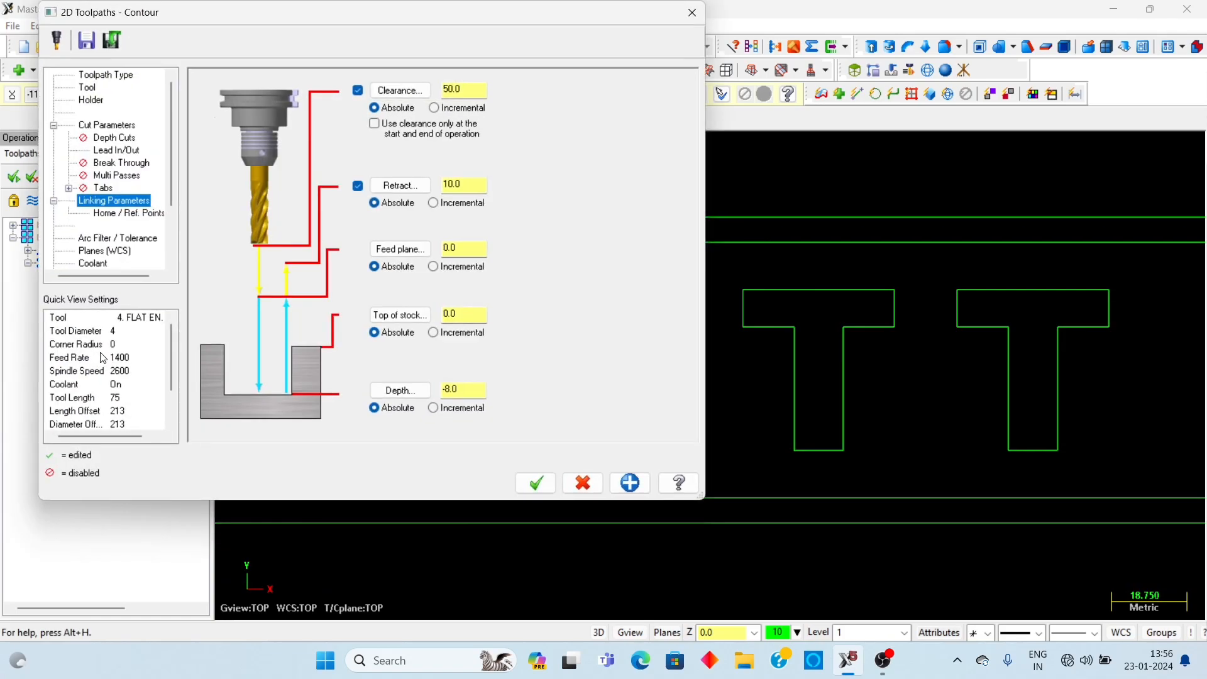
pyautogui.click(117, 151)
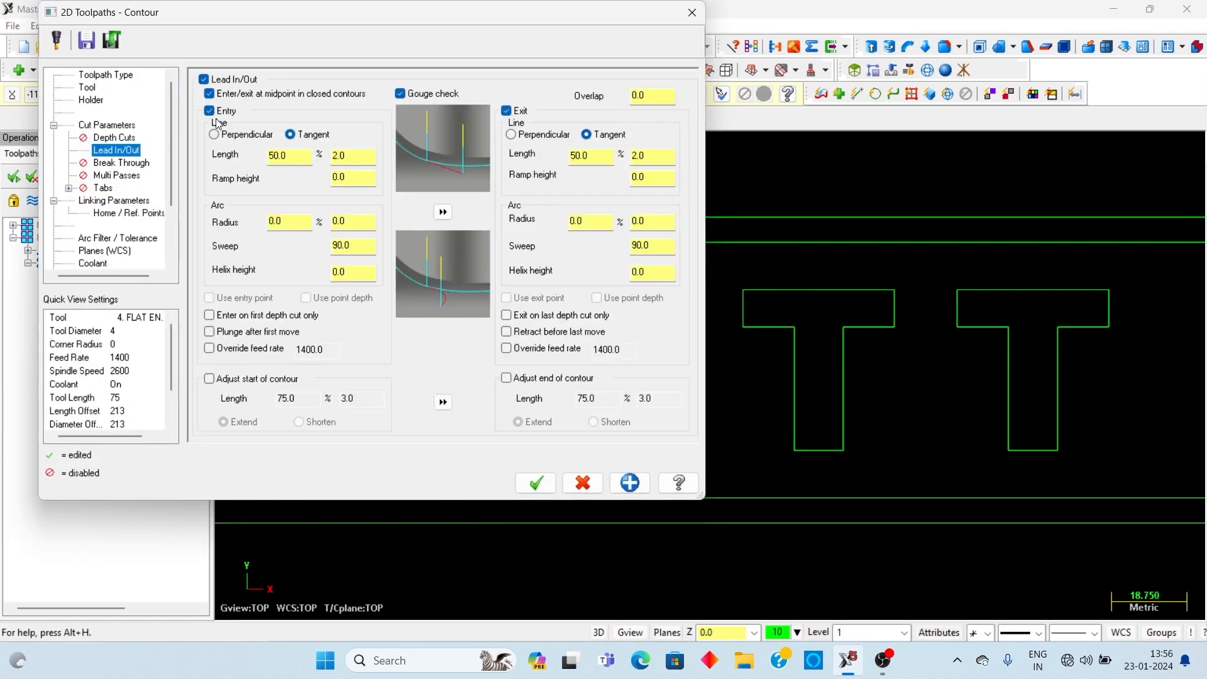
pyautogui.click(242, 136)
pyautogui.click(521, 135)
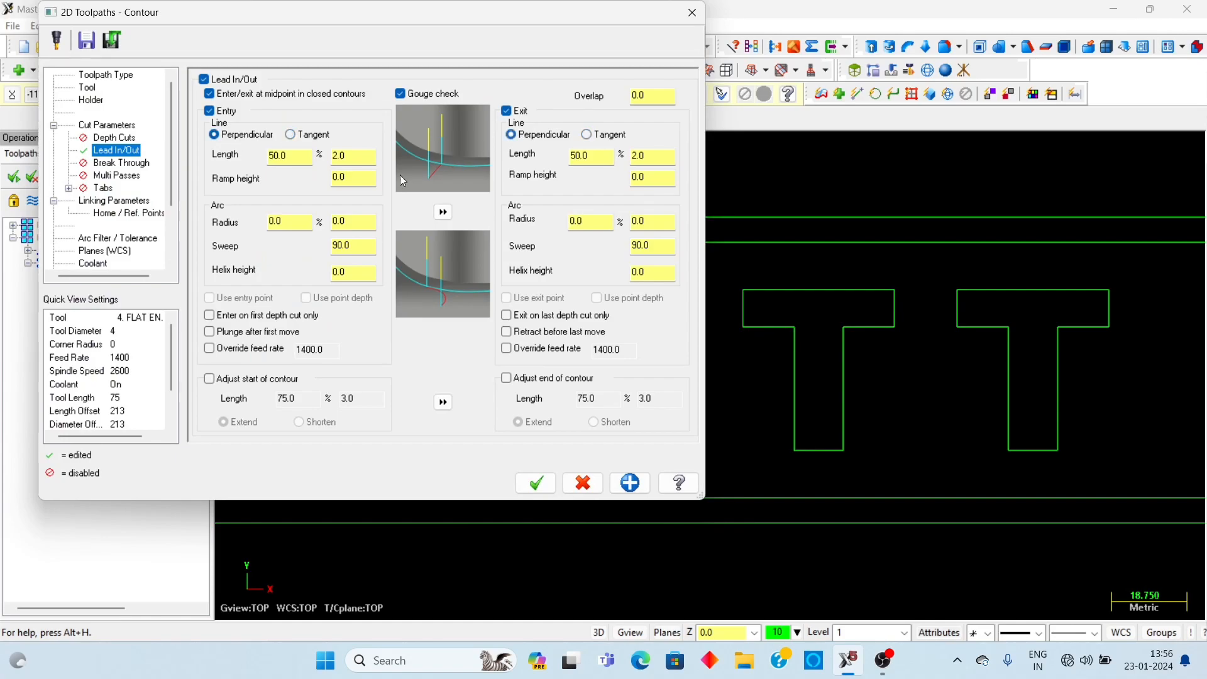
pyautogui.click(535, 484)
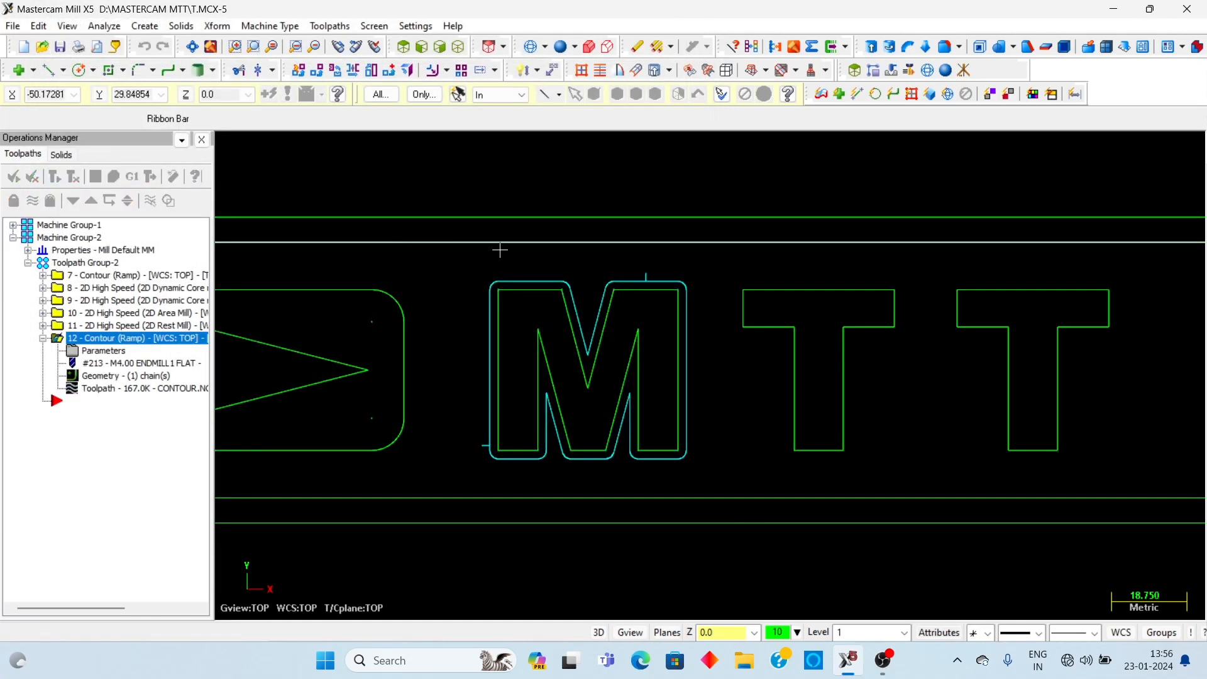
# - Examine the M contour toolpath's perpendicular entry and exit moves in 3D and from the top view
pyautogui.scroll(4, 695, 281)
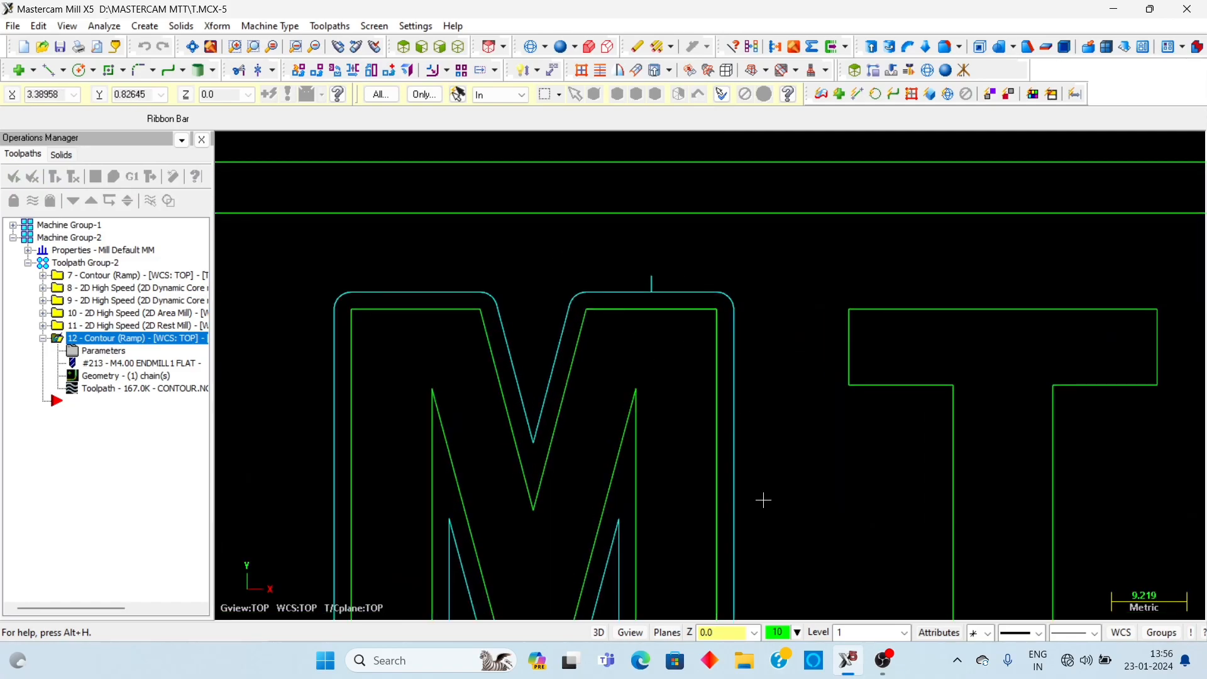
pyautogui.moveTo(670, 364); pyautogui.dragTo(453, 463, button='middle')
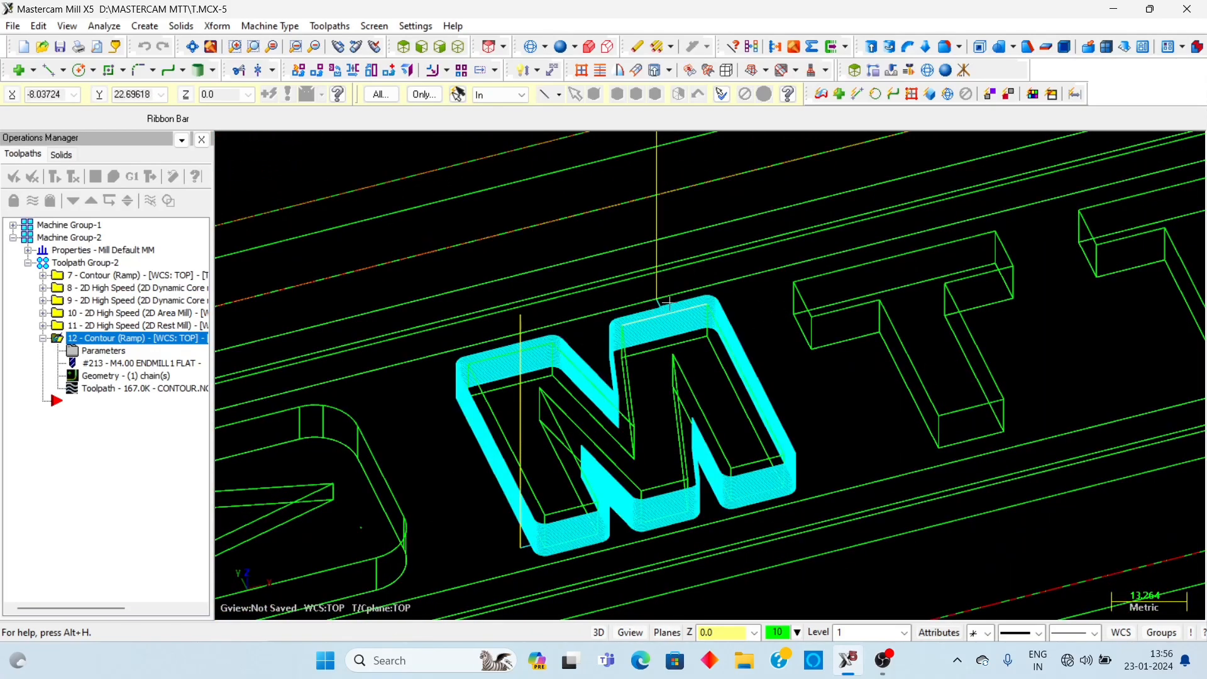
pyautogui.scroll(-3, 480, 451)
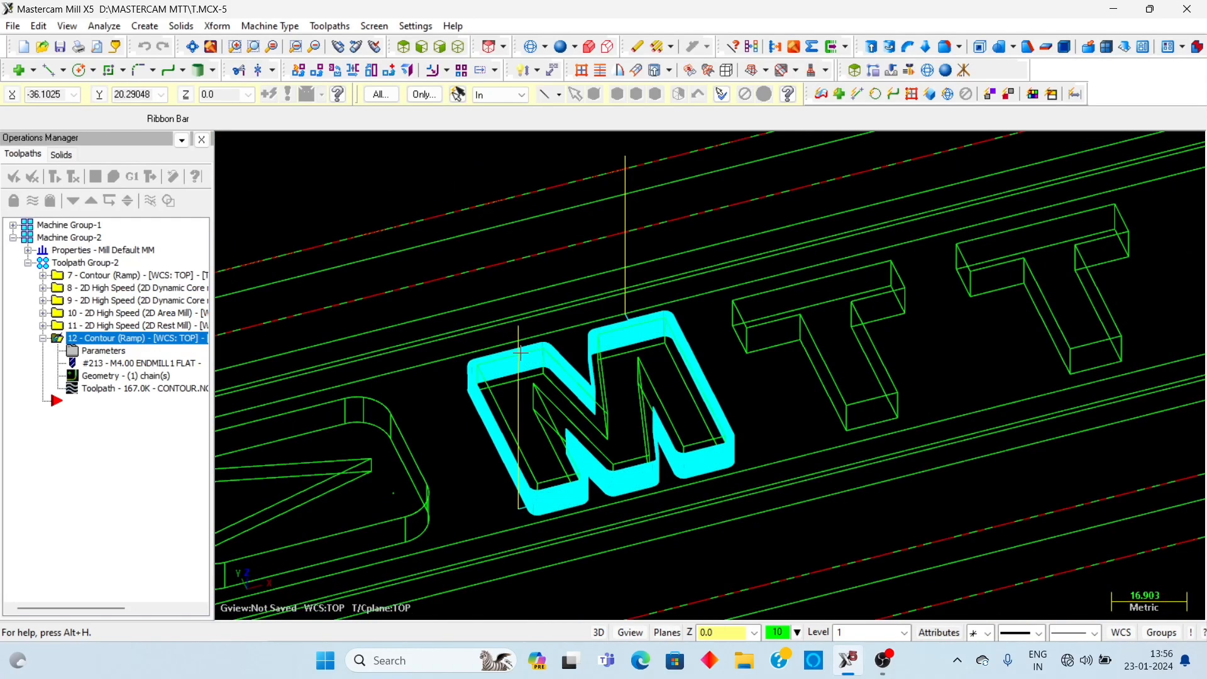
pyautogui.scroll(-1, 496, 491)
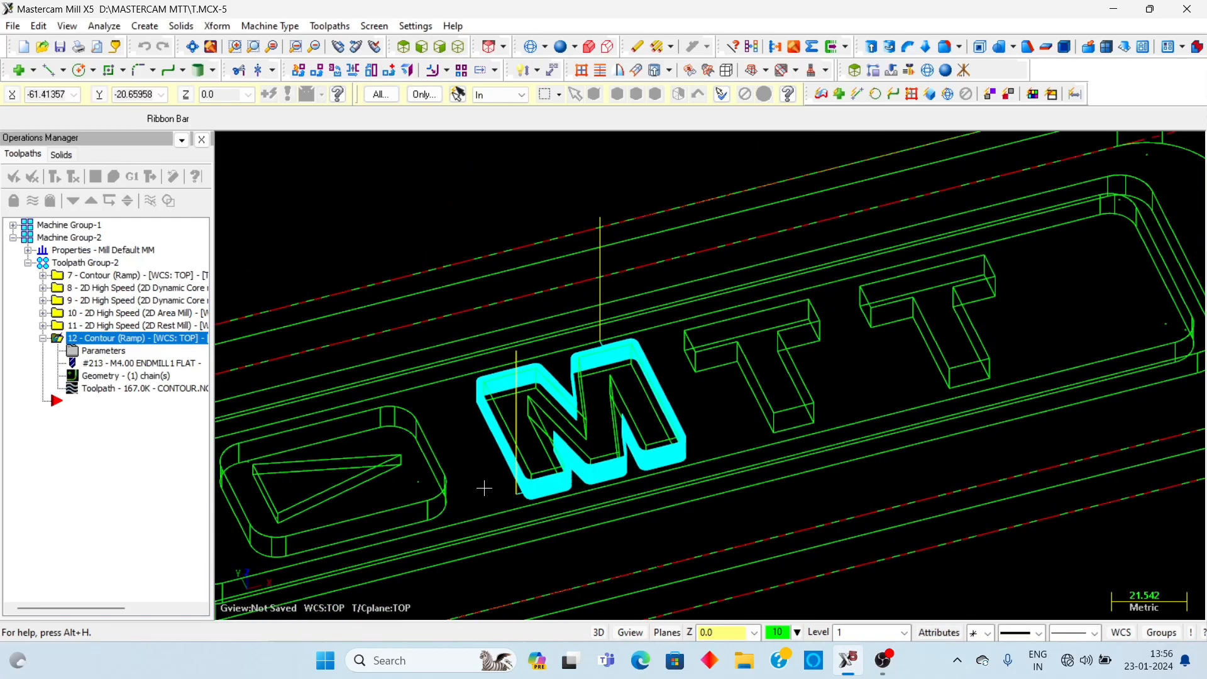
pyautogui.hotkey('alt', '1')
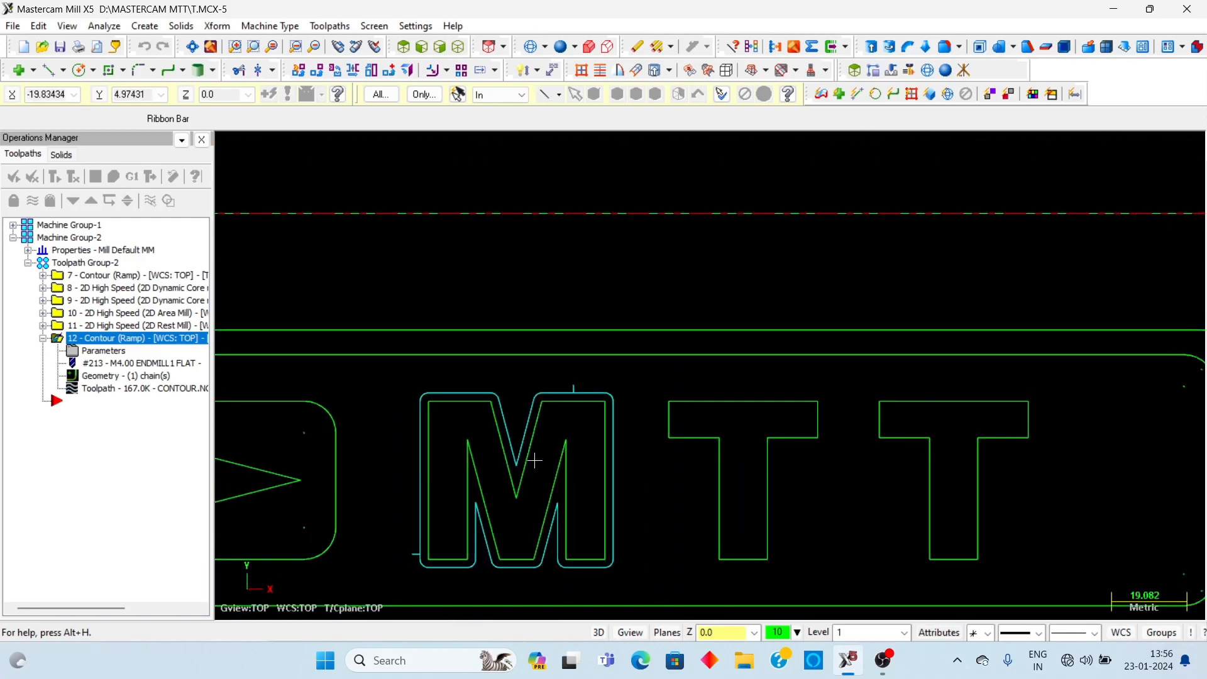
pyautogui.scroll(-3, 723, 365)
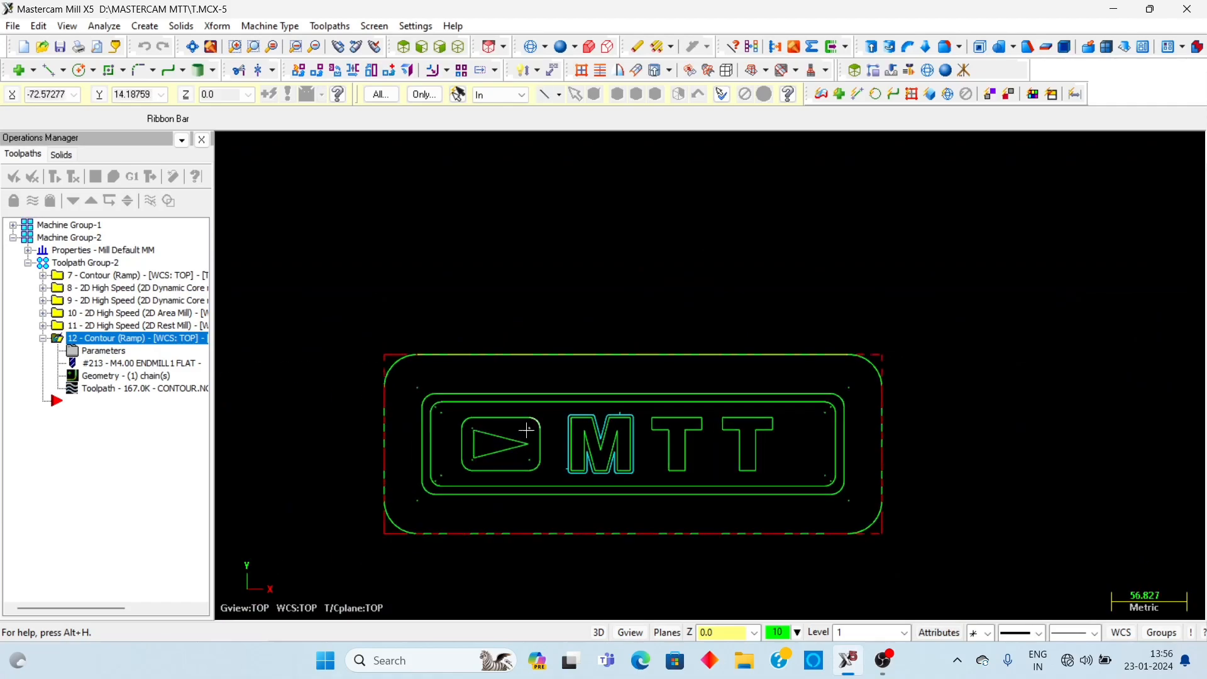
pyautogui.scroll(2, 496, 492)
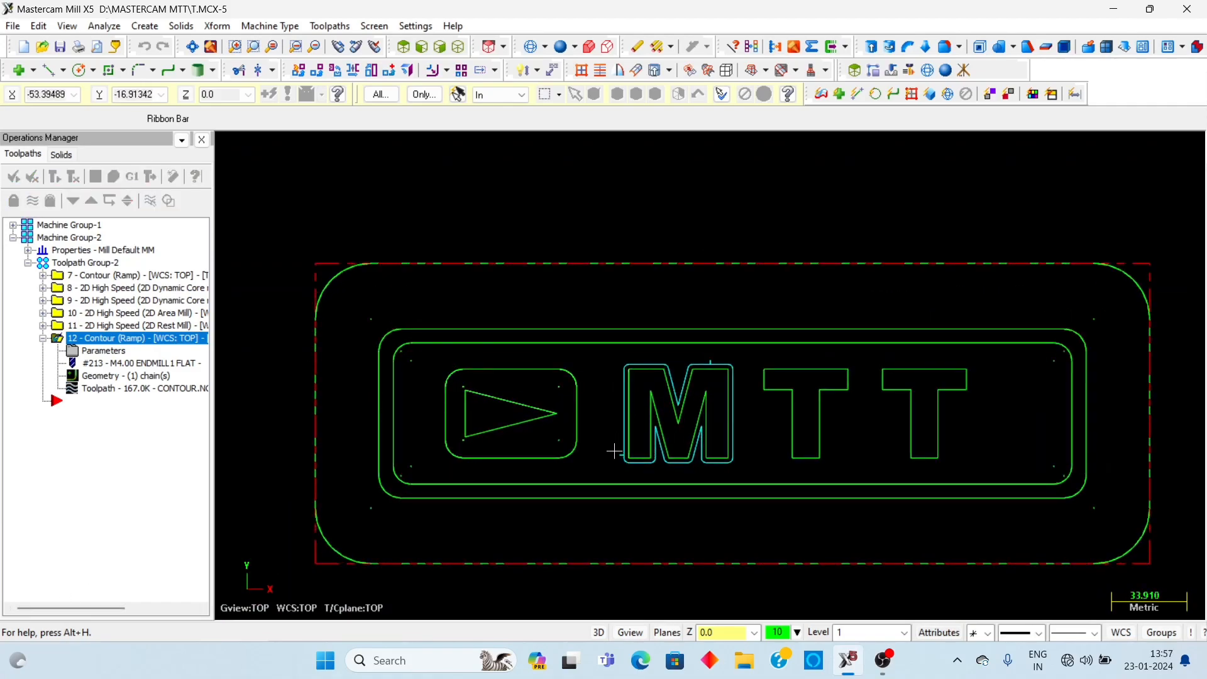
pyautogui.scroll(2, 625, 455)
pyautogui.scroll(1, 625, 456)
pyautogui.moveTo(677, 442); pyautogui.dragTo(757, 370, button='middle')
pyautogui.scroll(-2, 626, 346)
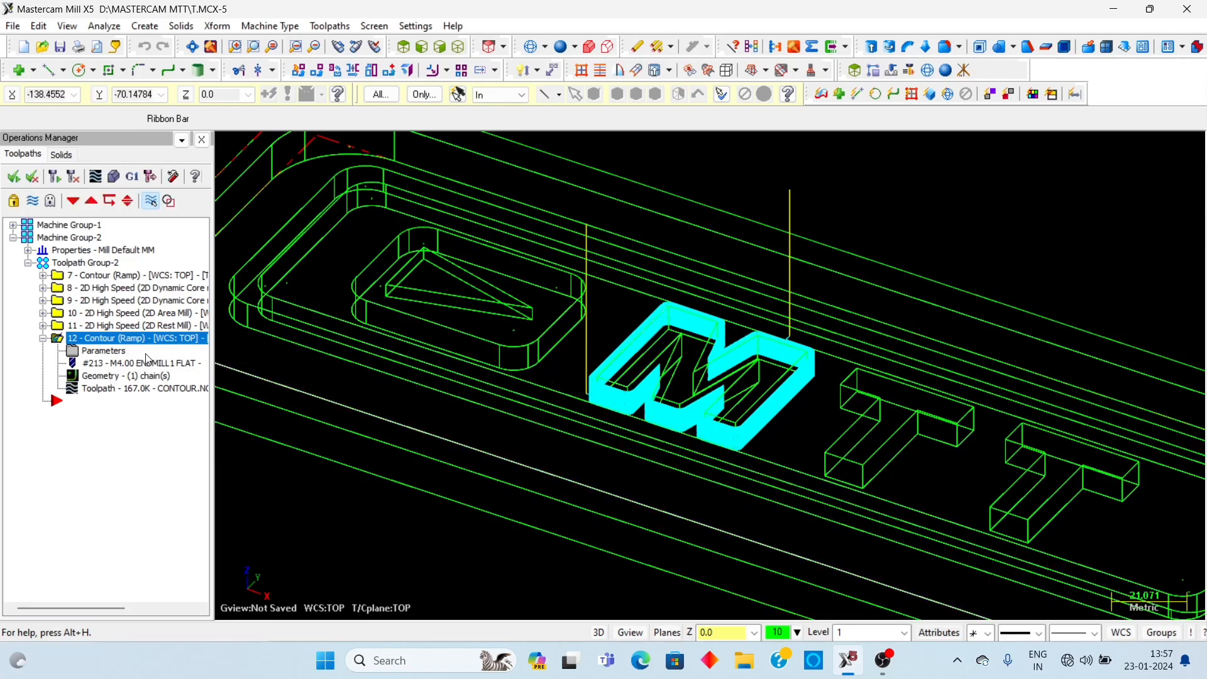
# - Copy the M ramp contour operation and paste the duplicate after it in Toolpath Group-2
pyautogui.click(44, 339)
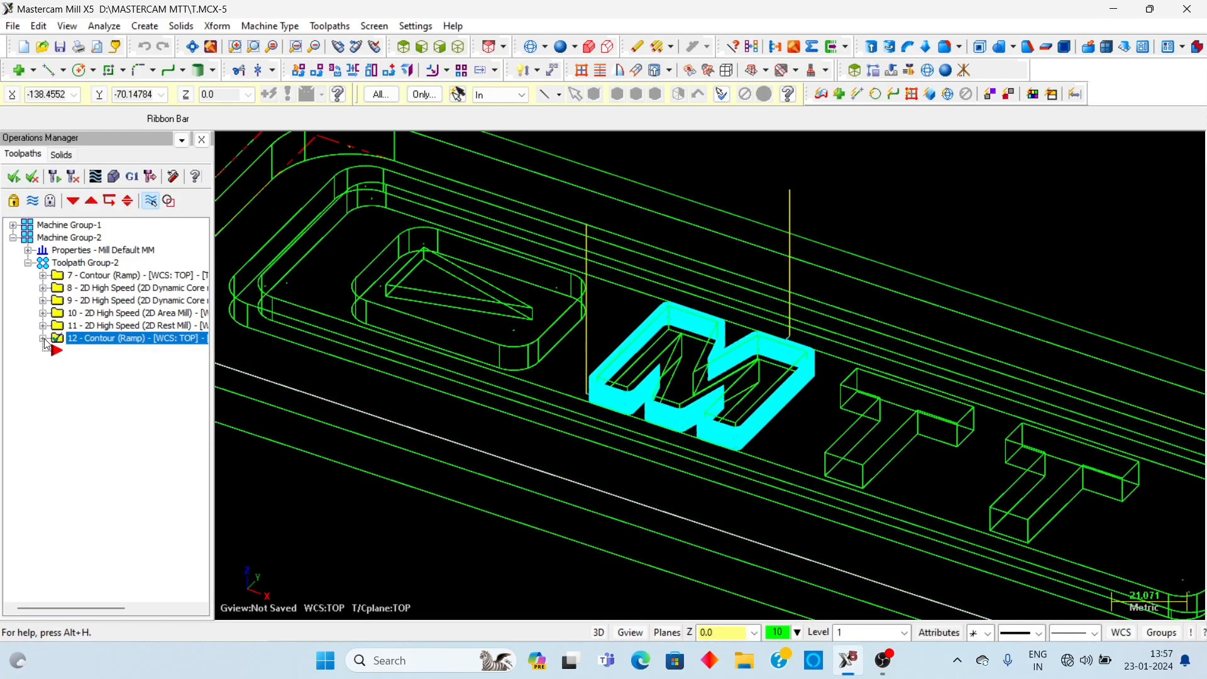
pyautogui.rightClick(110, 338)
pyautogui.click(115, 340)
pyautogui.rightClick(85, 353)
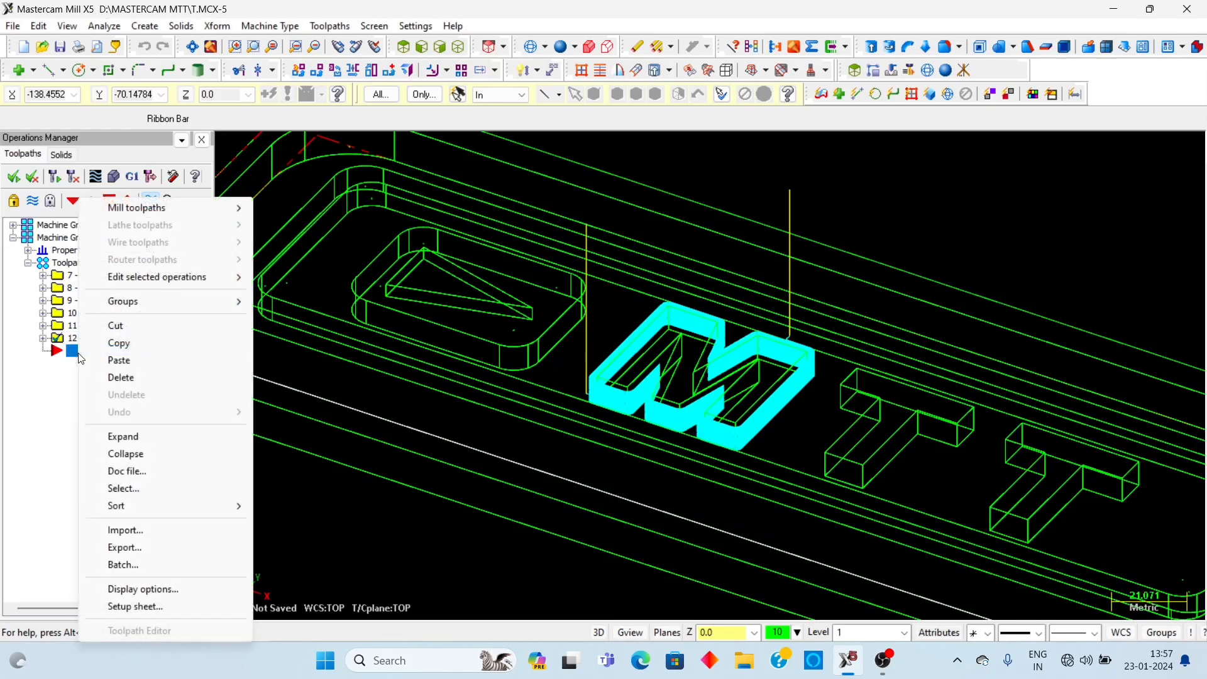
pyautogui.click(96, 360)
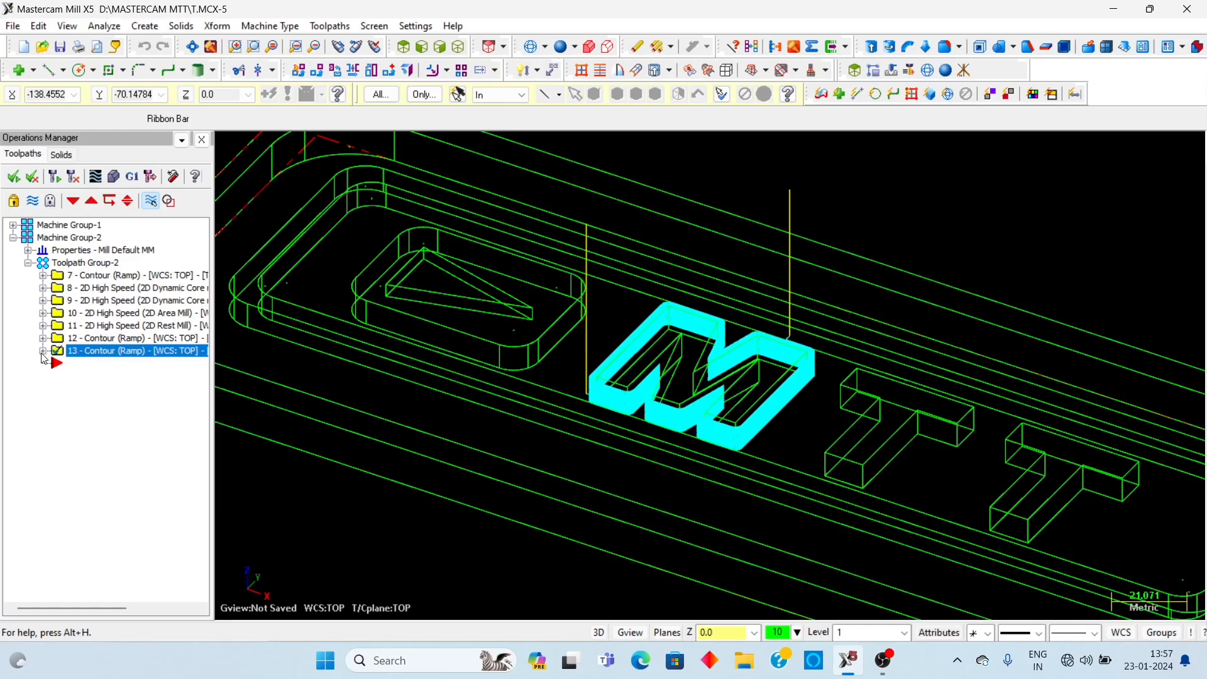
# - Change the copied contour operation's contour type from Ramp to 2D
pyautogui.click(44, 351)
pyautogui.click(119, 364)
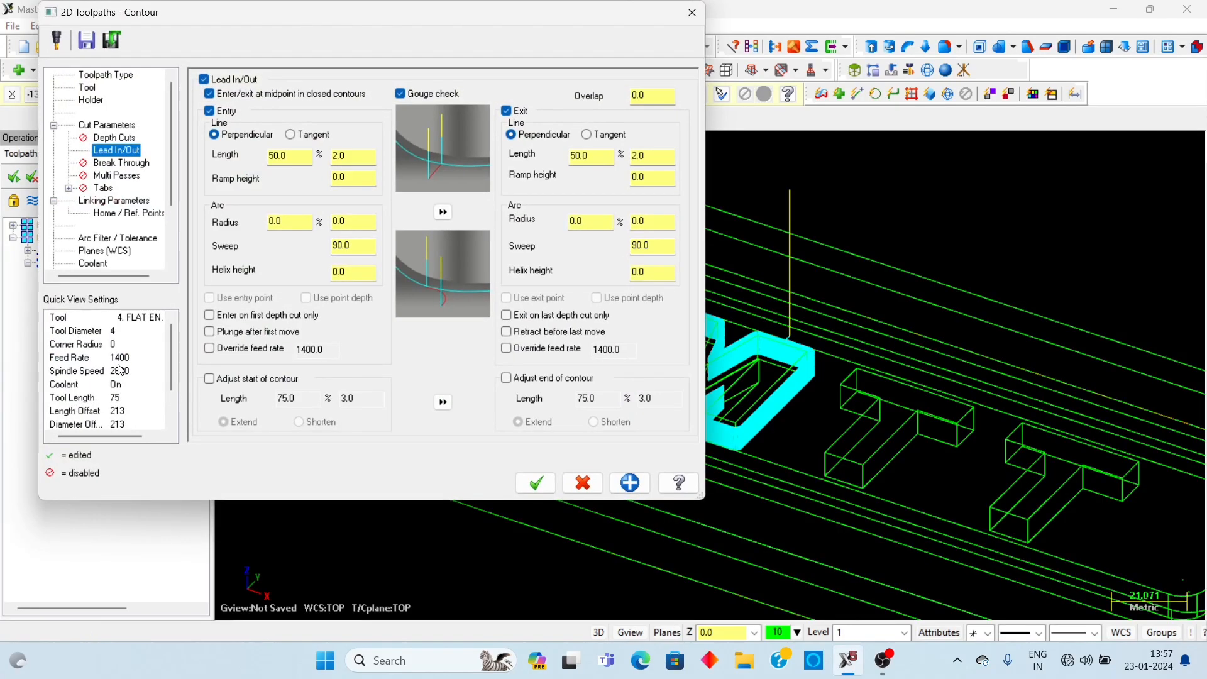
pyautogui.click(104, 138)
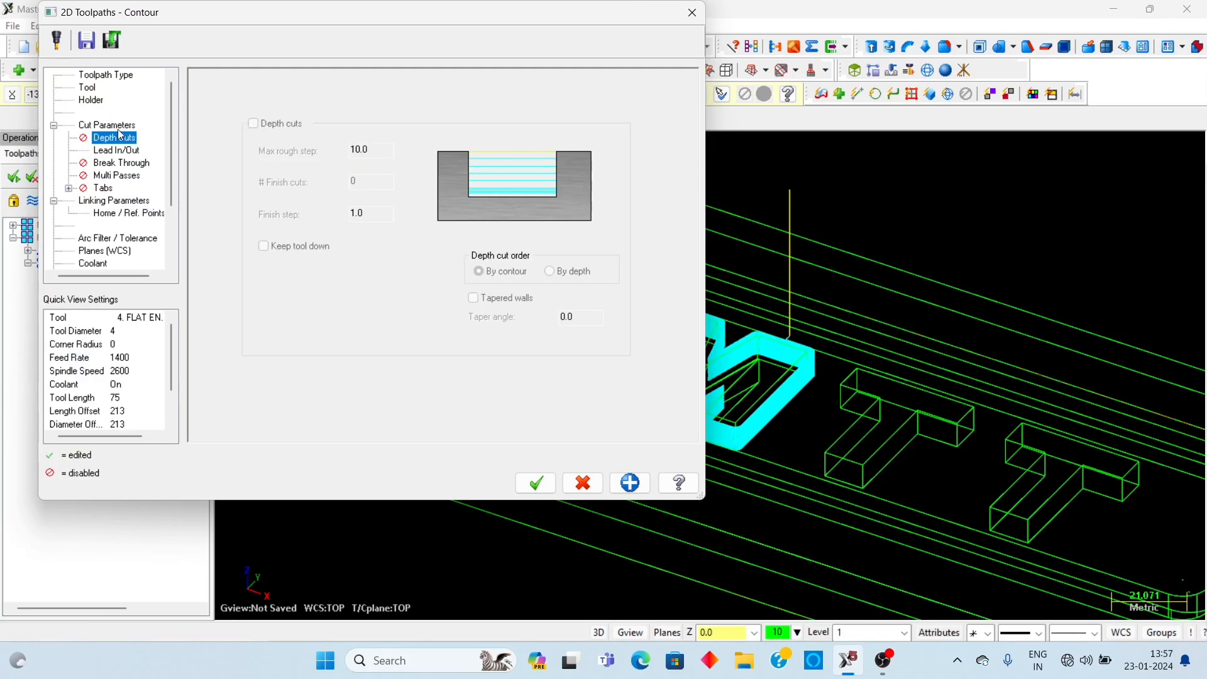
pyautogui.press('Up')
pyautogui.click(613, 115)
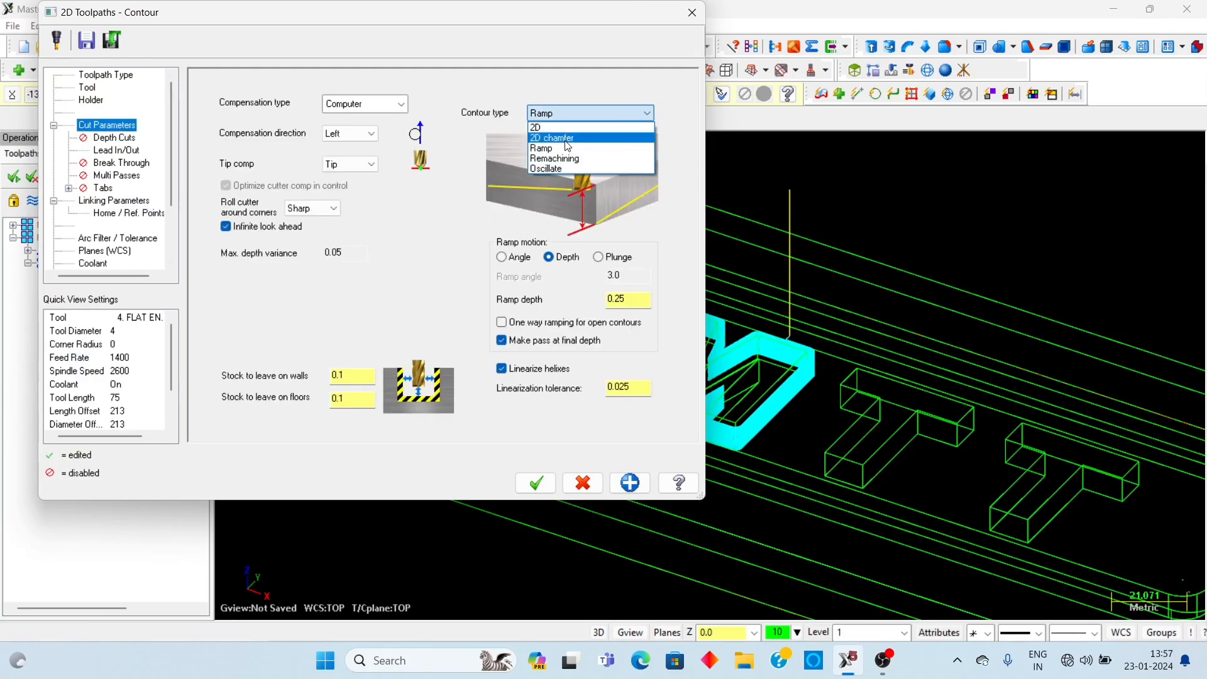
pyautogui.click(570, 127)
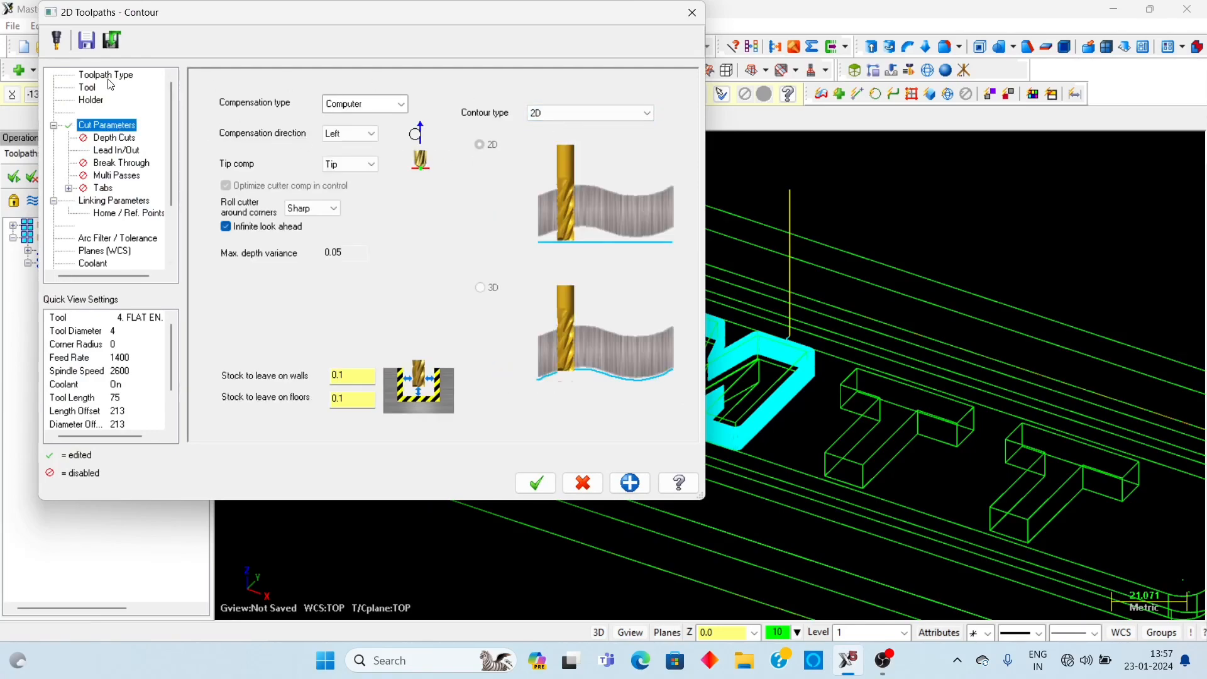
# - Check the copied contour's depth cuts and linking parameters, accept them and regenerate the 2D toolpath
pyautogui.click(124, 141)
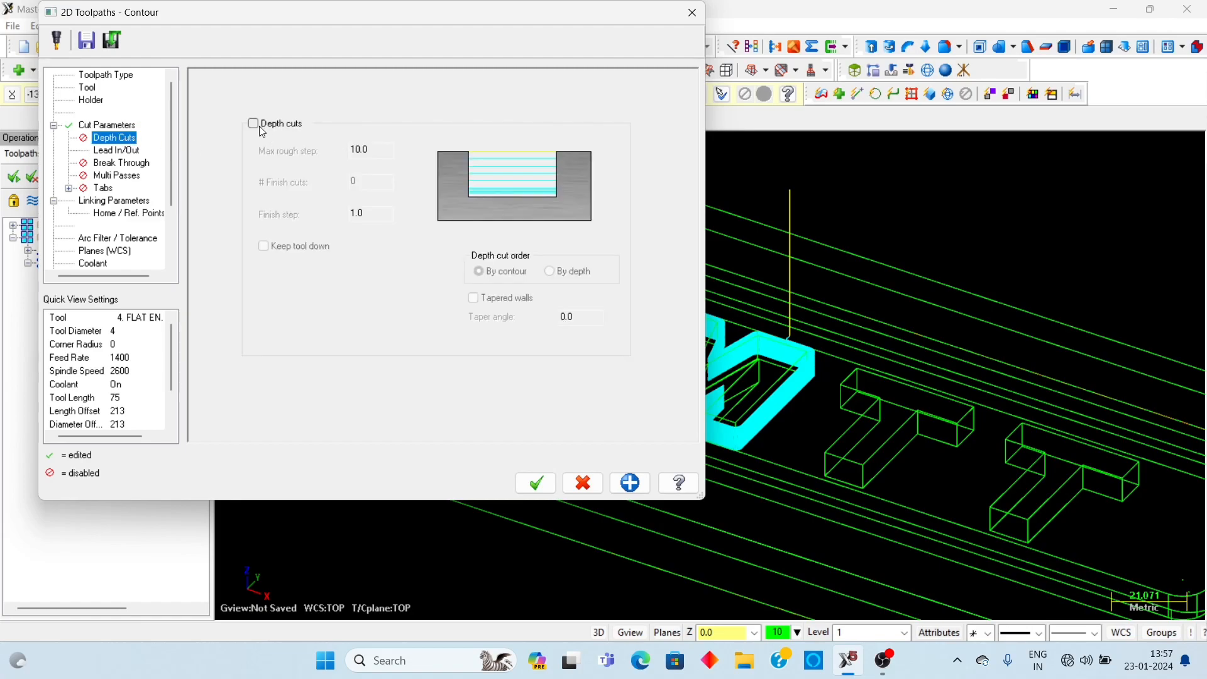
pyautogui.click(137, 203)
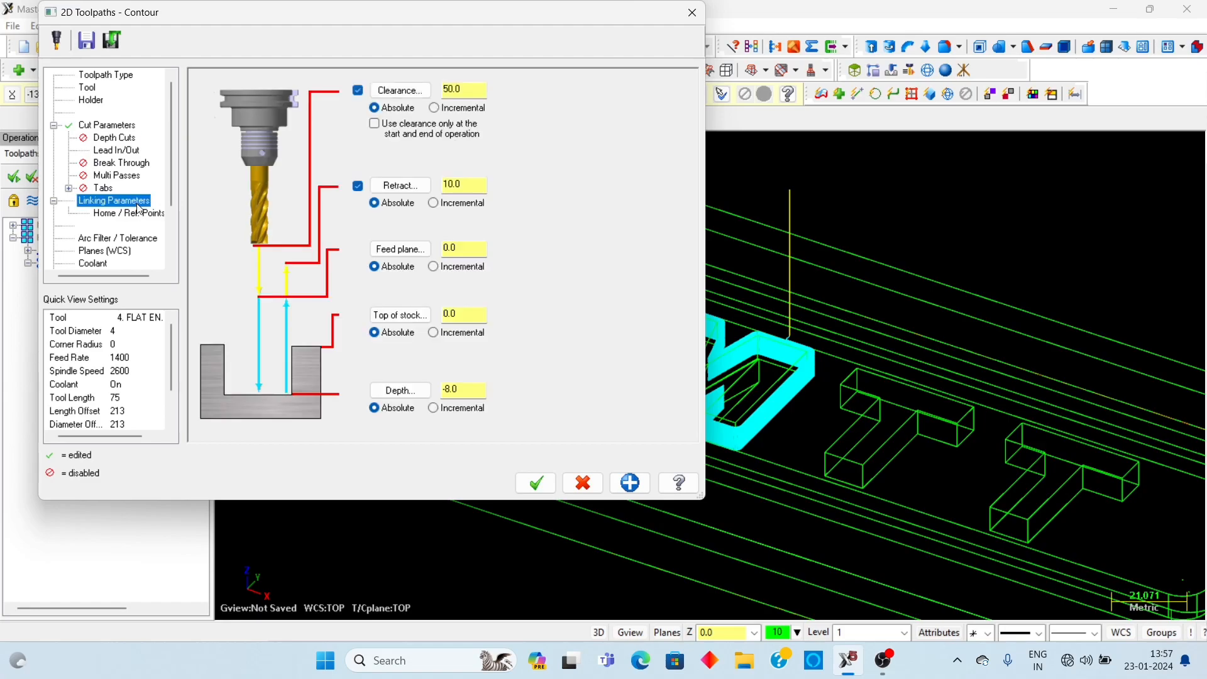
pyautogui.click(536, 483)
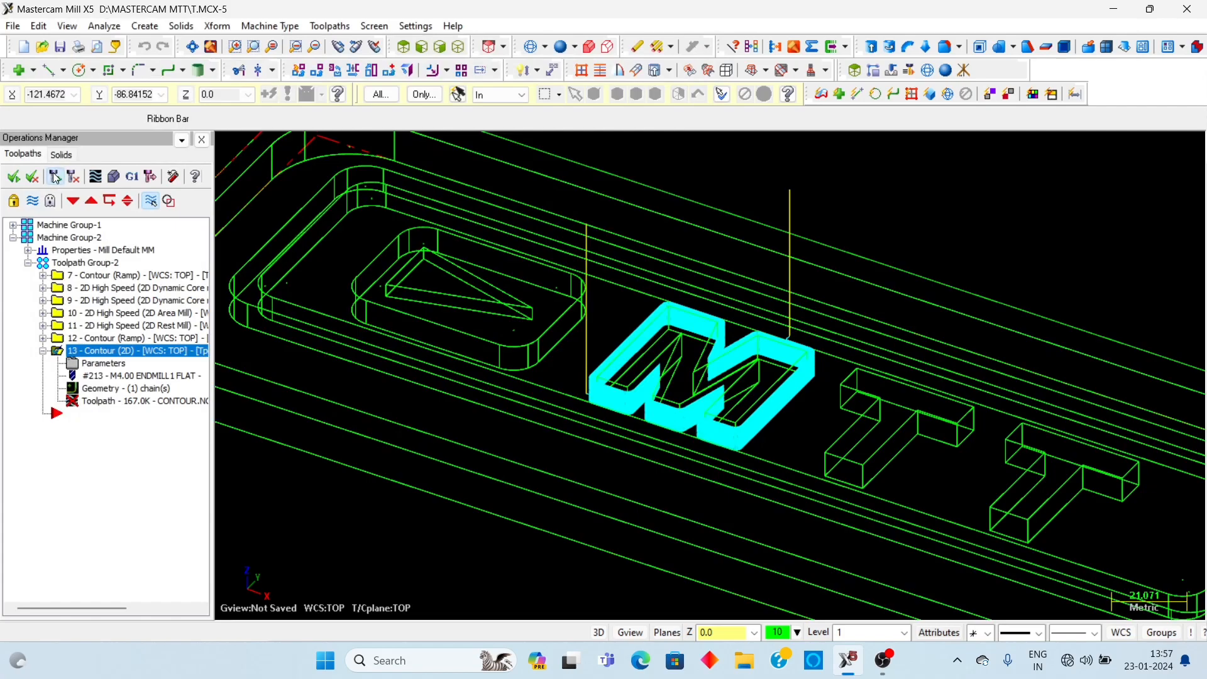
pyautogui.click(55, 178)
pyautogui.scroll(3, 723, 479)
pyautogui.hotkey('alt', '1')
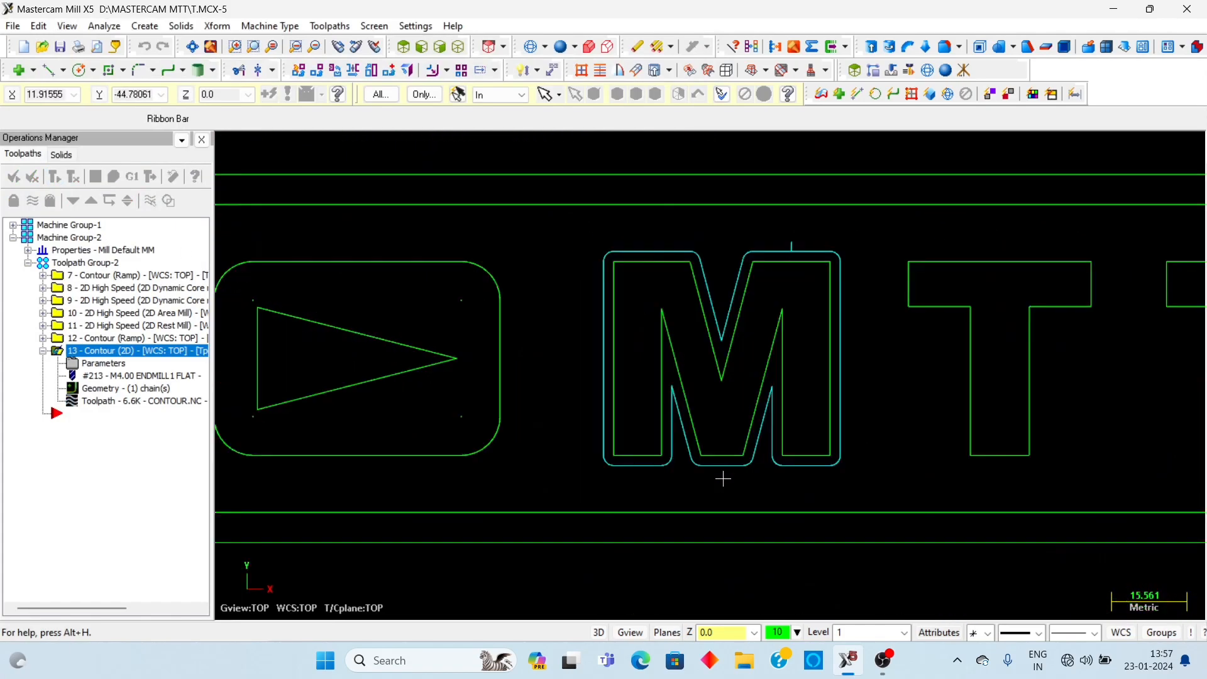
# - Examine the M's 2D contour toolpath in 3D and from the top view
pyautogui.moveTo(707, 485); pyautogui.dragTo(803, 345, button='middle')
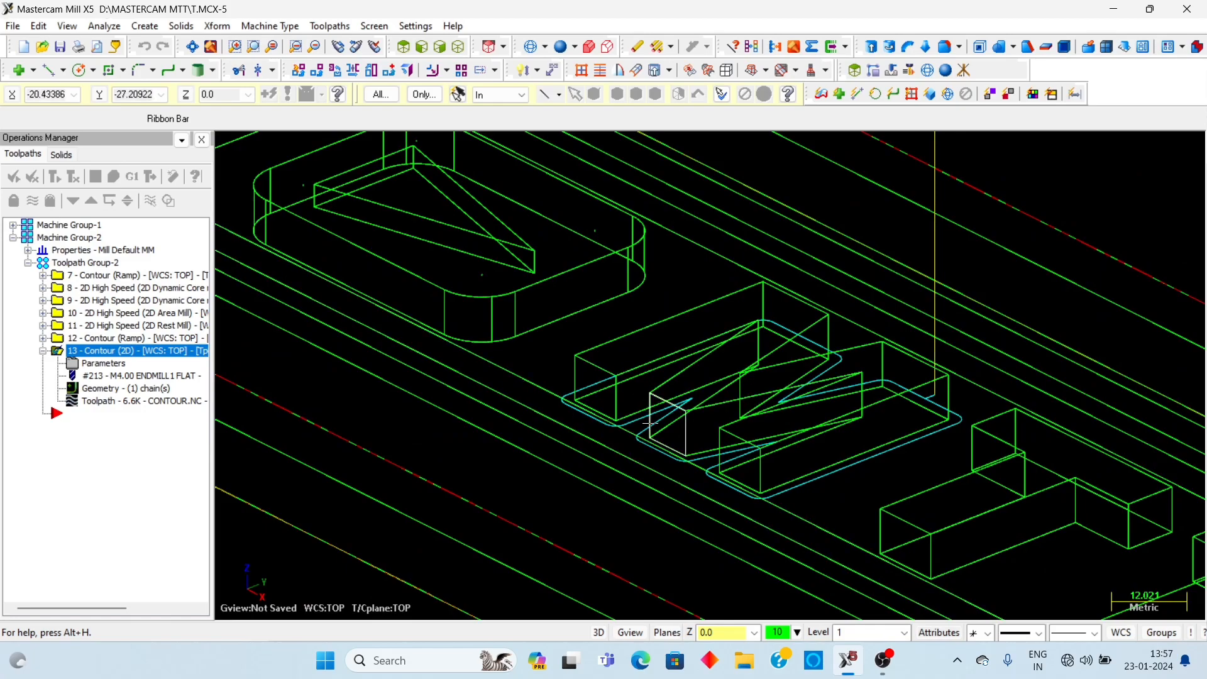
pyautogui.hotkey('alt', '1')
pyautogui.scroll(2, 646, 403)
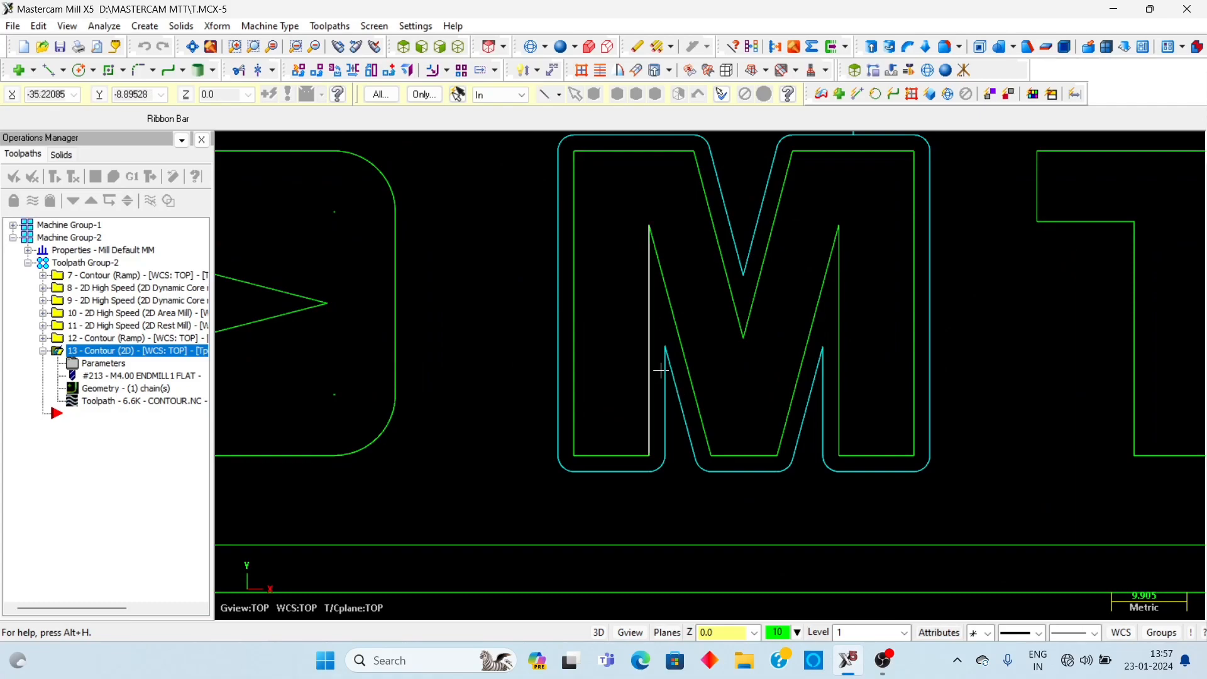
pyautogui.scroll(-3, 659, 372)
pyautogui.scroll(-2, 656, 417)
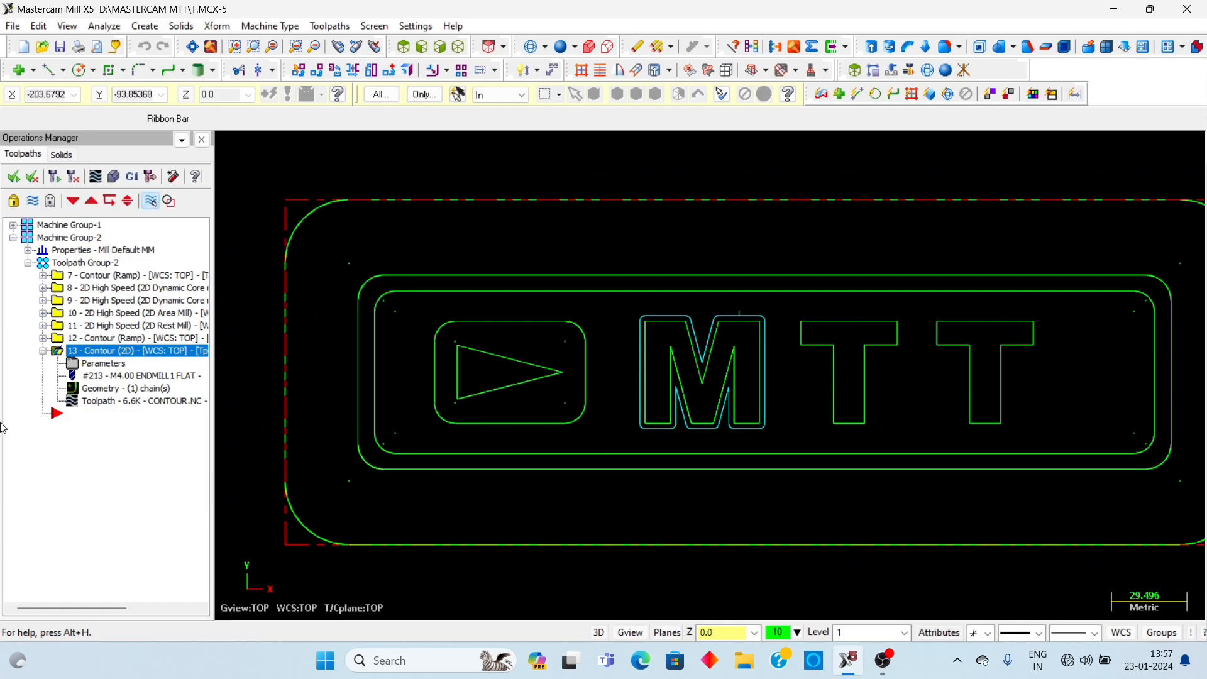
# - Start a 2D High Speed toolpath and chain the inner pocket boundary, rounded rectangle, M and both T outlines, reversing the M chain's direction
pyautogui.click(43, 350)
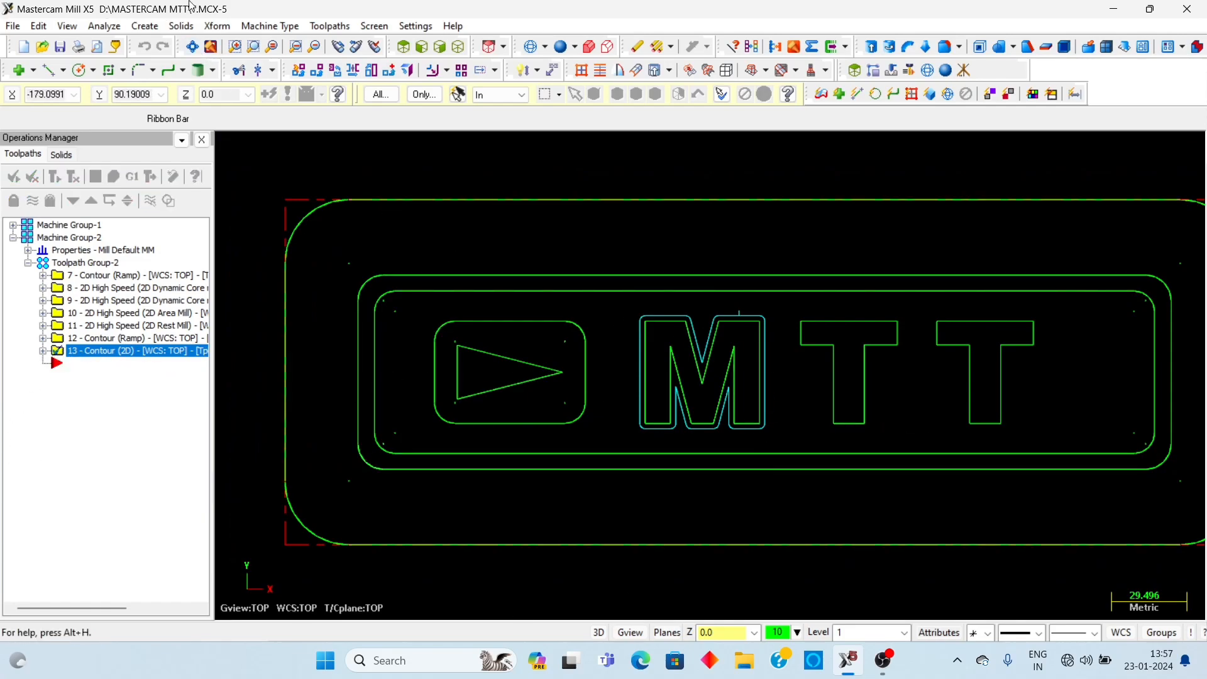
pyautogui.click(329, 26)
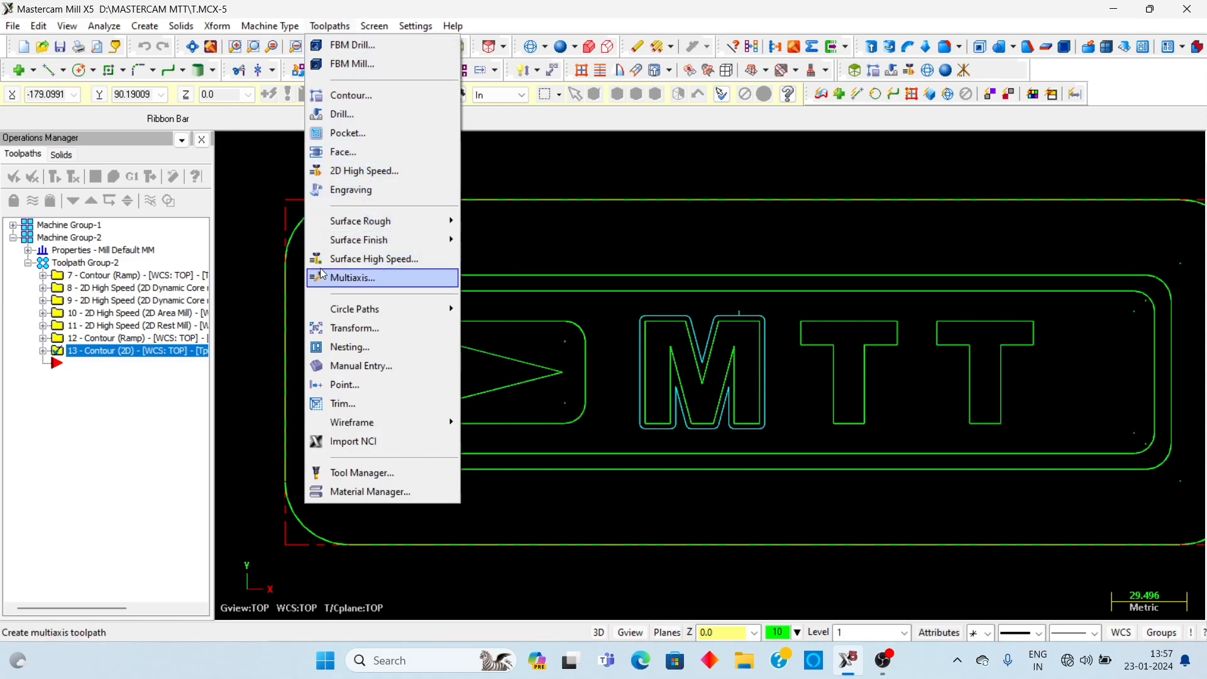
pyautogui.click(374, 171)
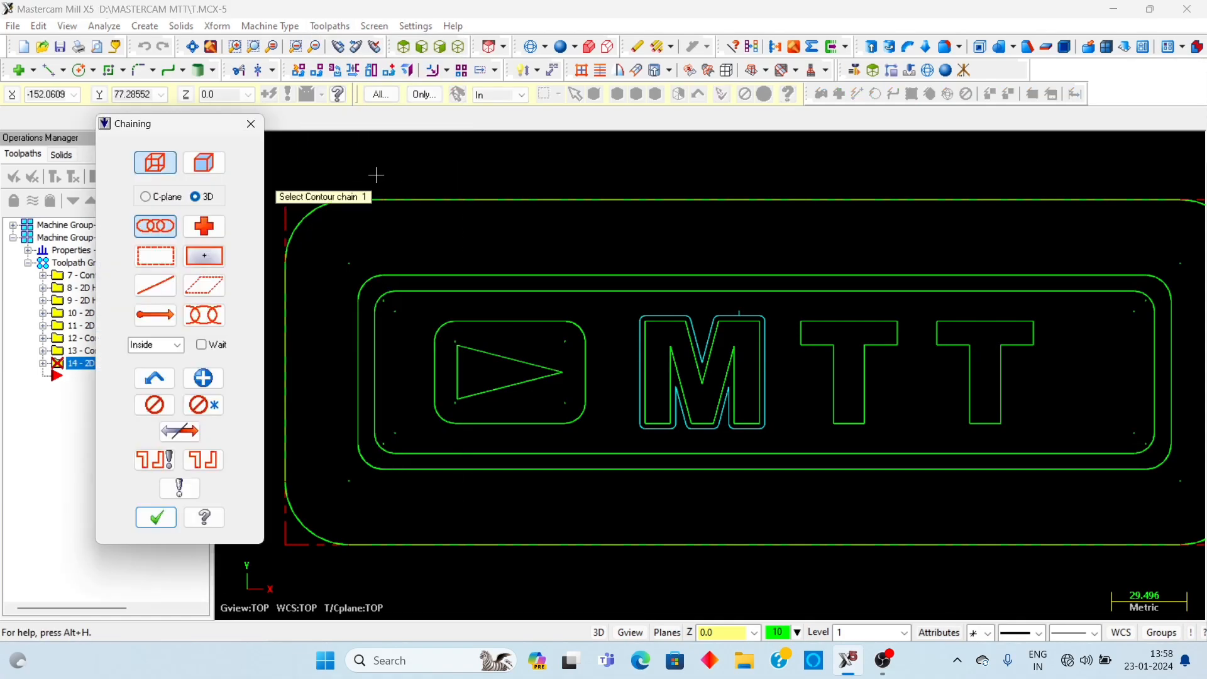
pyautogui.click(417, 292)
pyautogui.click(582, 324)
pyautogui.click(675, 322)
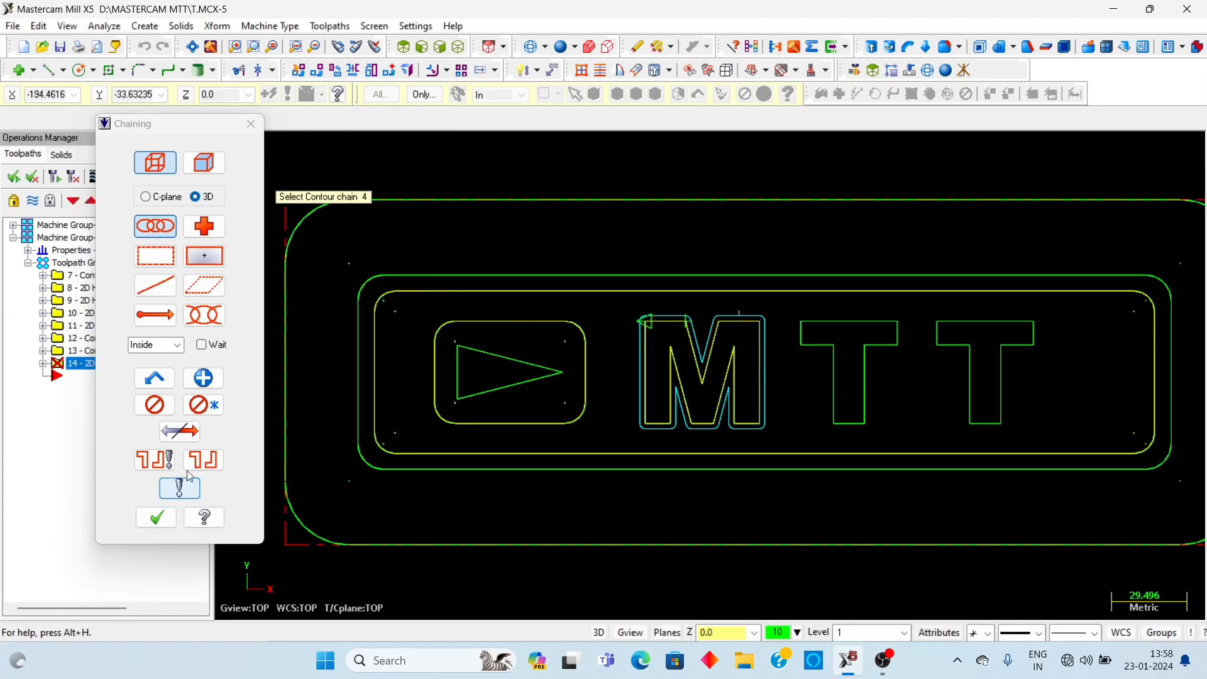
pyautogui.click(180, 431)
pyautogui.click(865, 321)
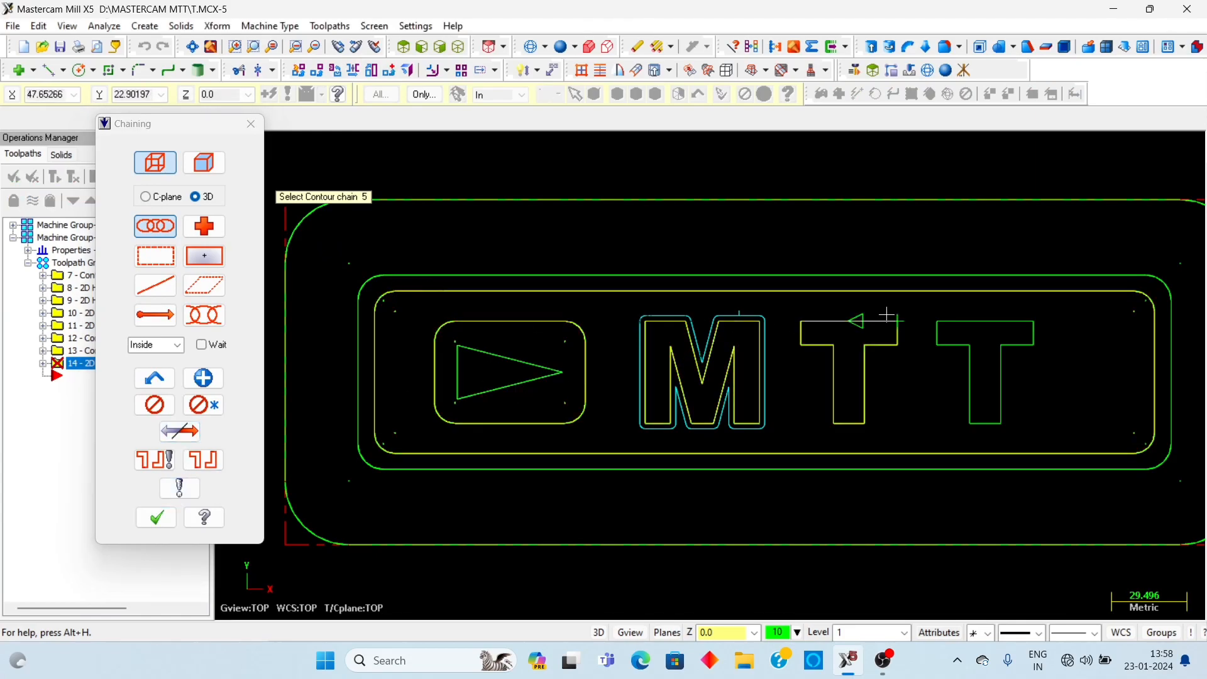
pyautogui.click(962, 321)
pyautogui.click(154, 517)
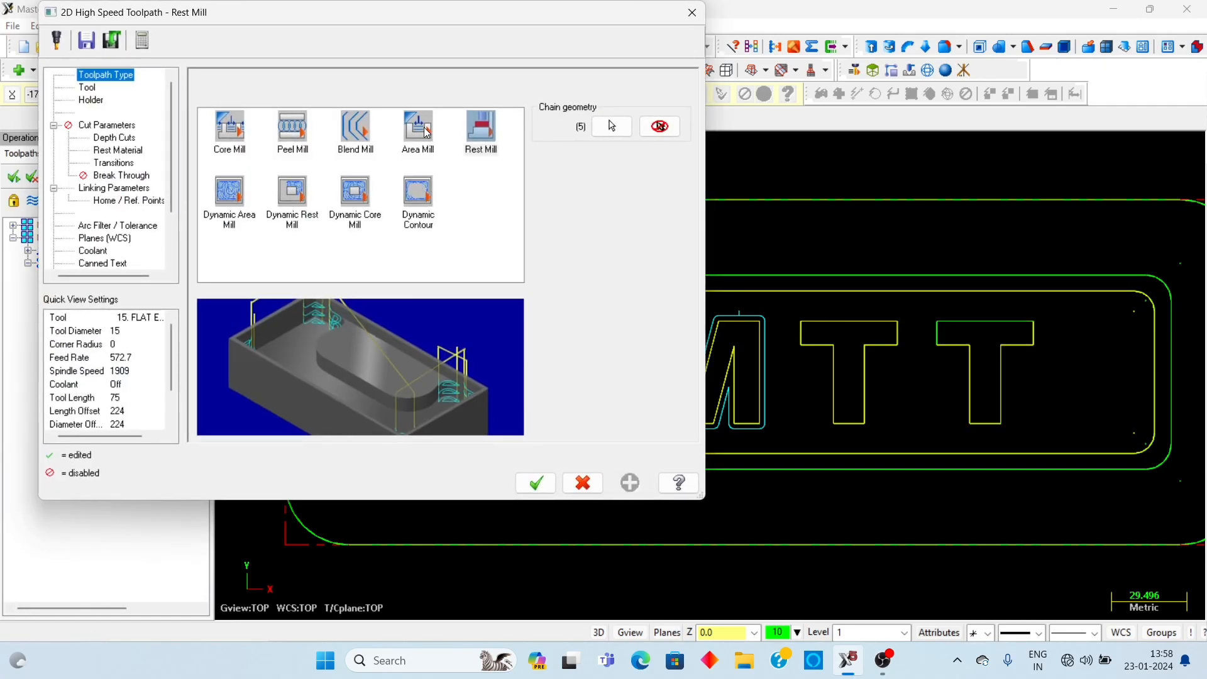
# - Set the toolpath type to Area Mill and choose the 8 mm flat end mill, tool 217
pyautogui.click(426, 132)
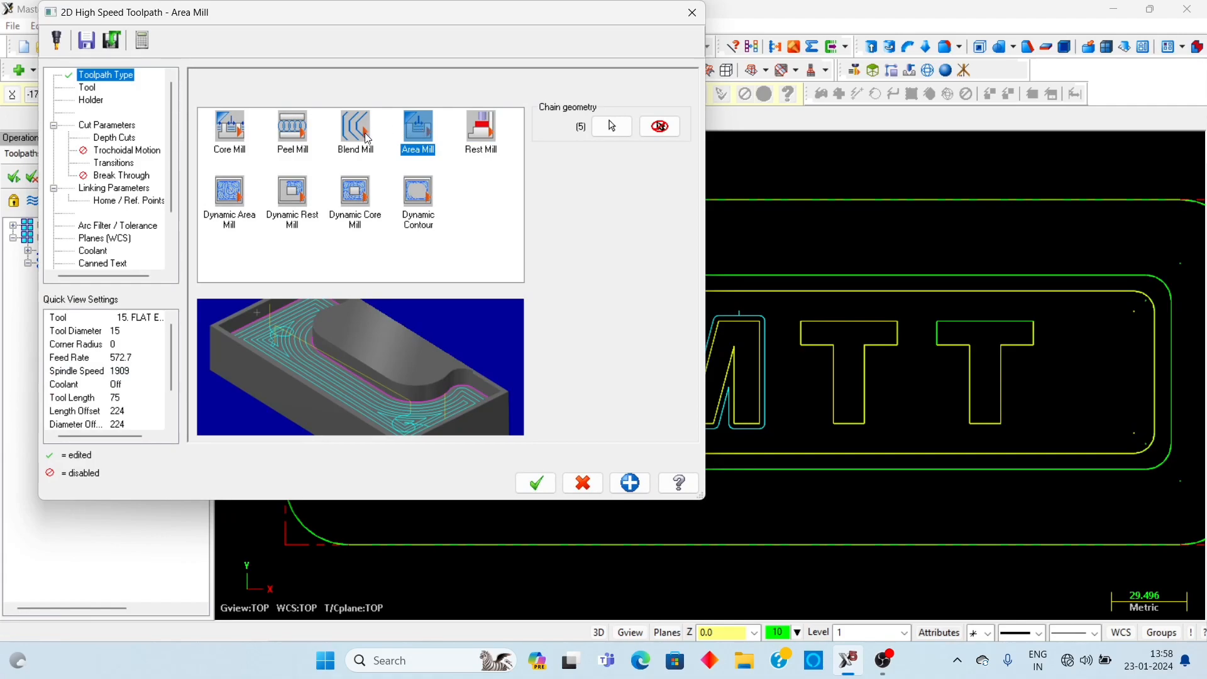
pyautogui.click(88, 87)
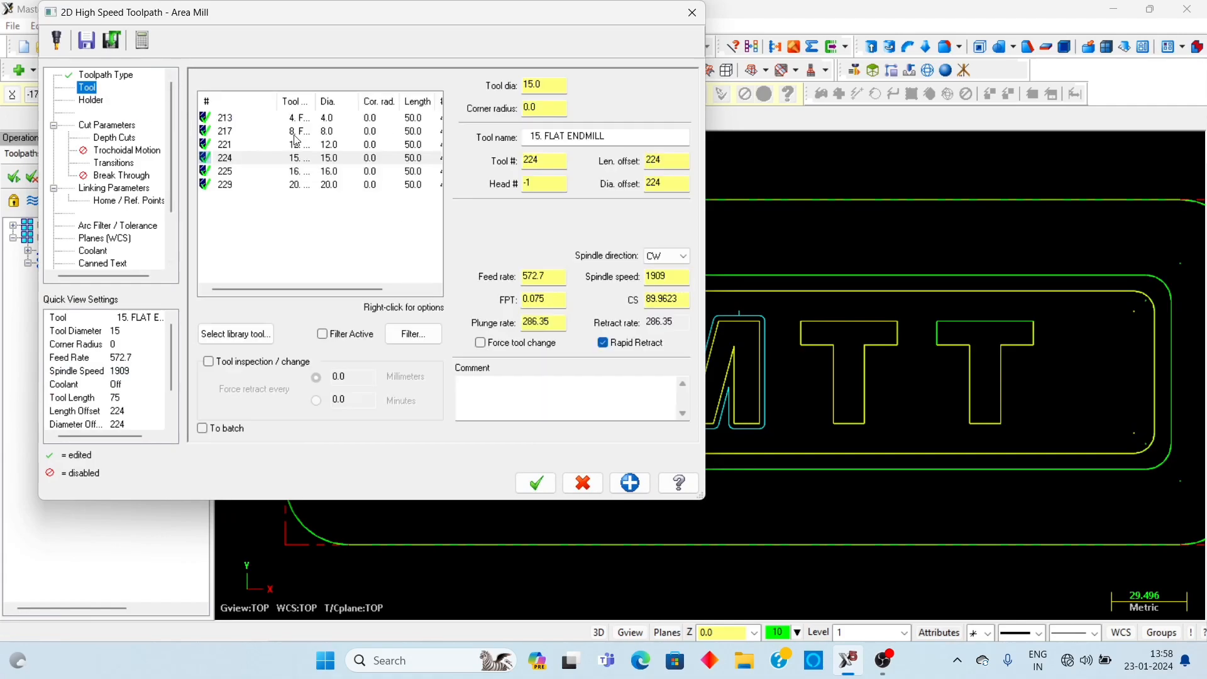
pyautogui.click(297, 133)
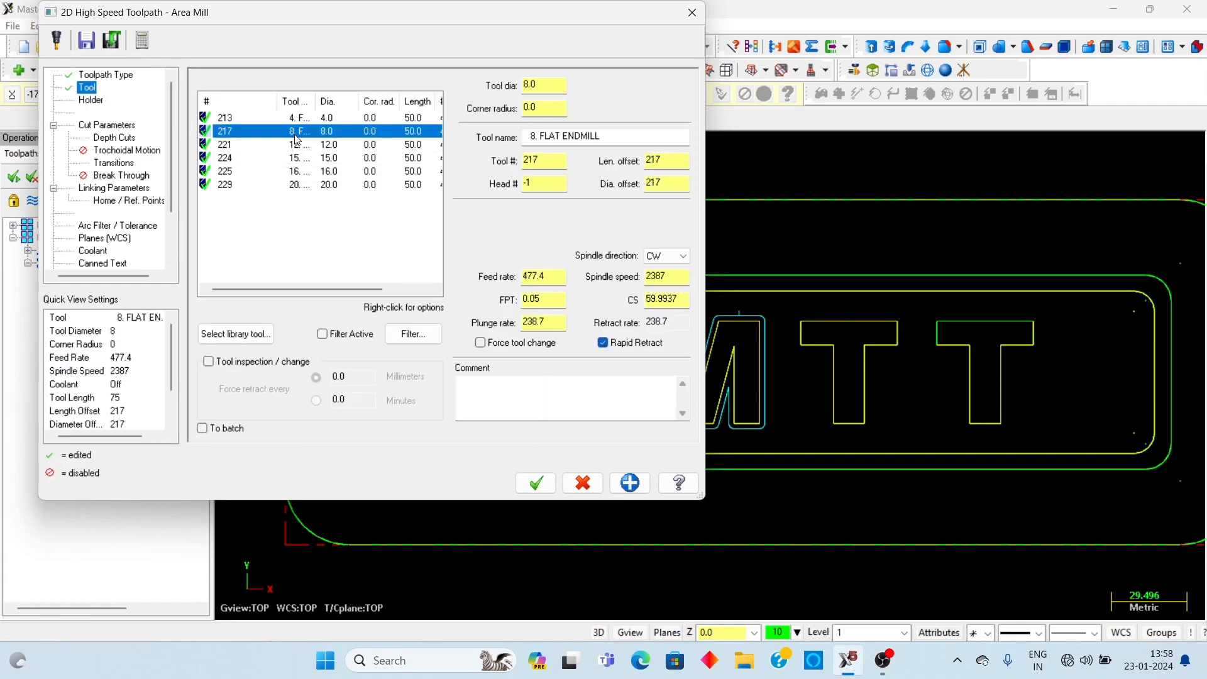
# - Set the area mill's stock to leave on both walls and floors to 0
pyautogui.click(107, 125)
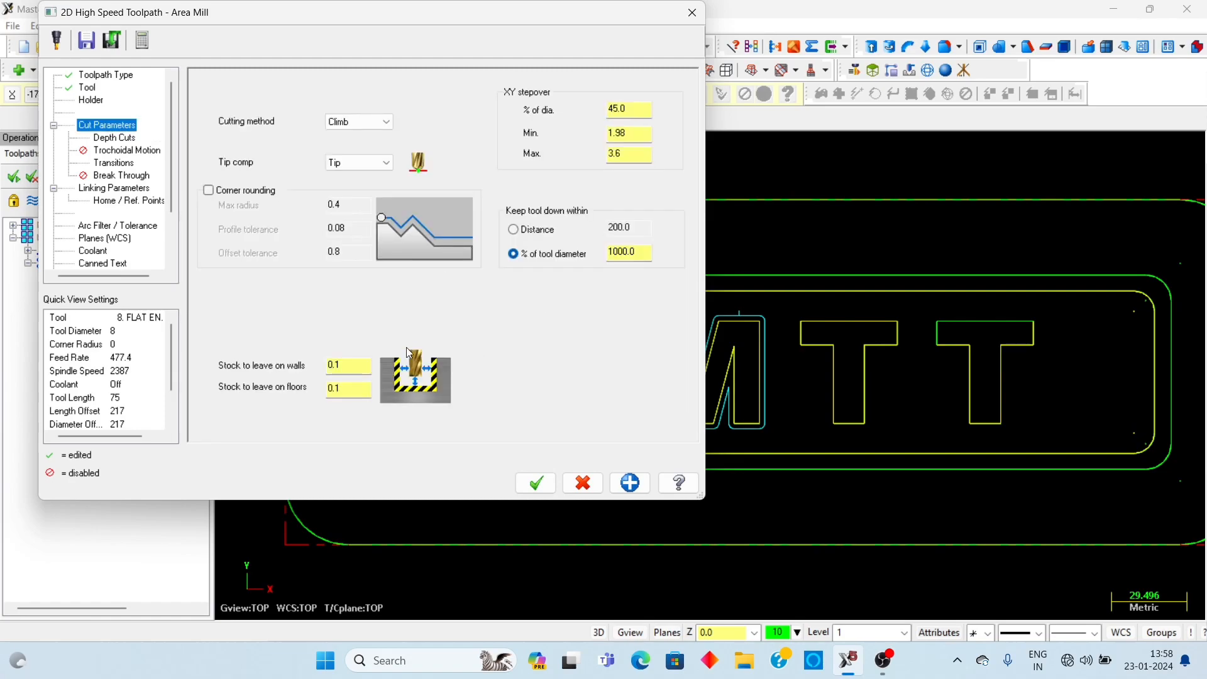
pyautogui.doubleClick(349, 374)
pyautogui.write('0')
pyautogui.press('Return')
pyautogui.doubleClick(343, 388)
pyautogui.write('0')
pyautogui.press('Return')
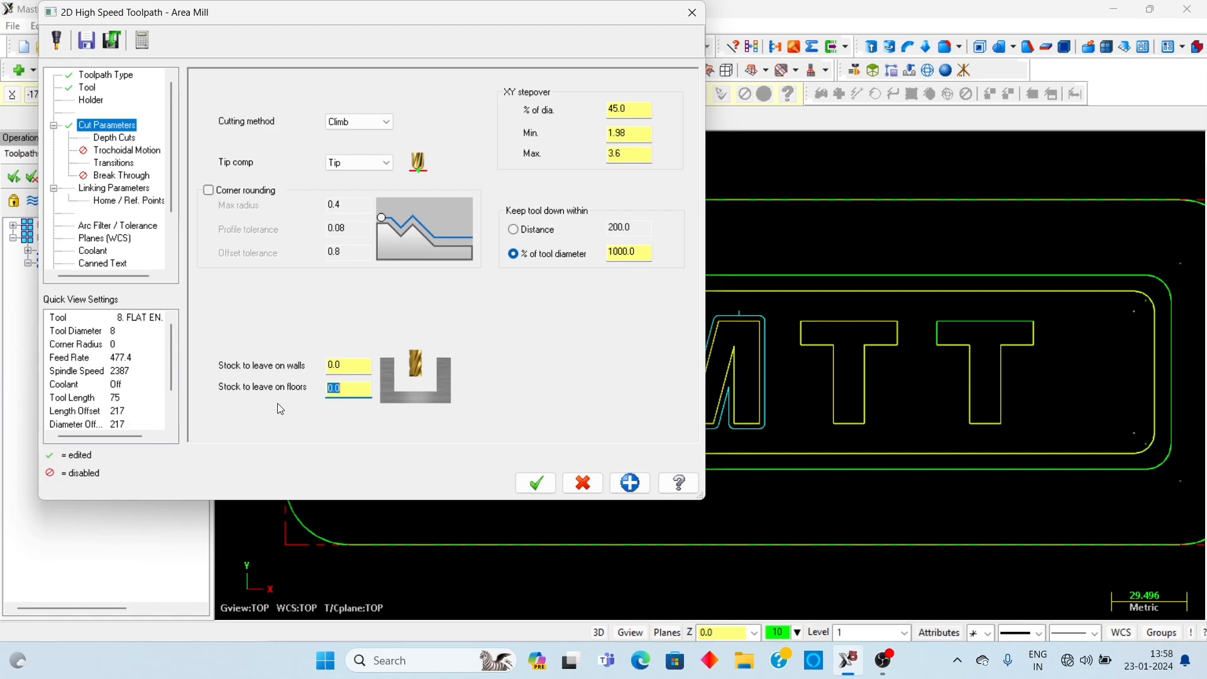
# - Disable depth cuts for the area mill and check its transitions and break-through settings
pyautogui.click(114, 138)
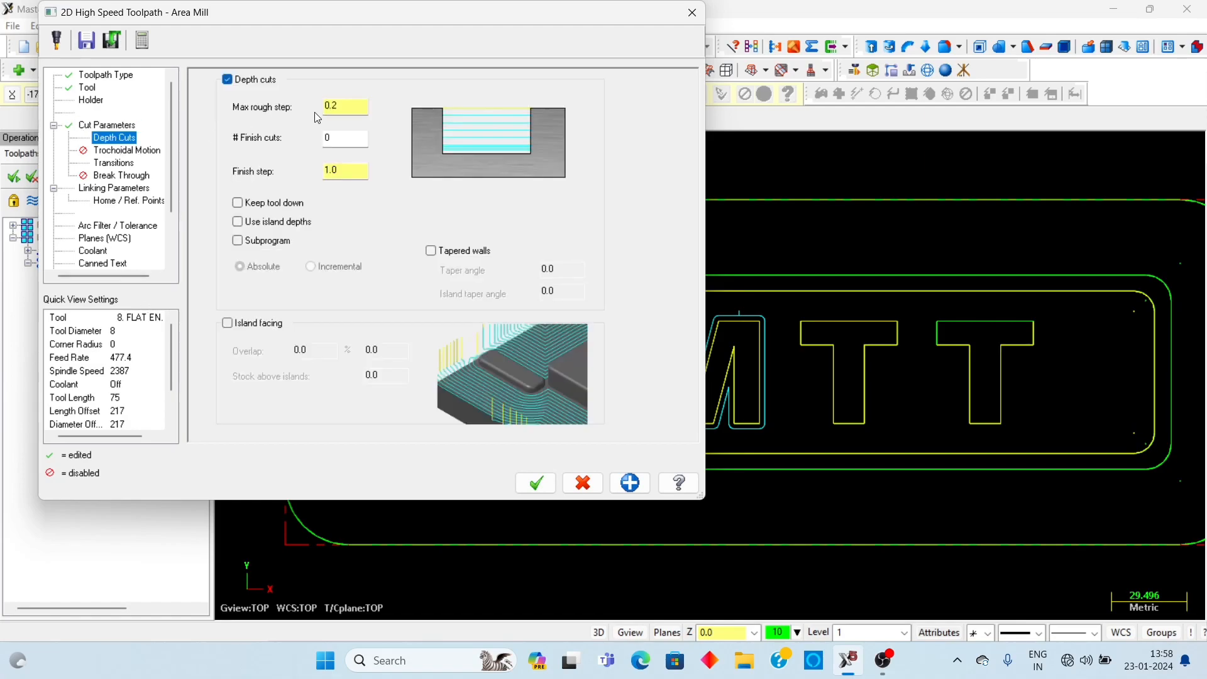
pyautogui.click(227, 80)
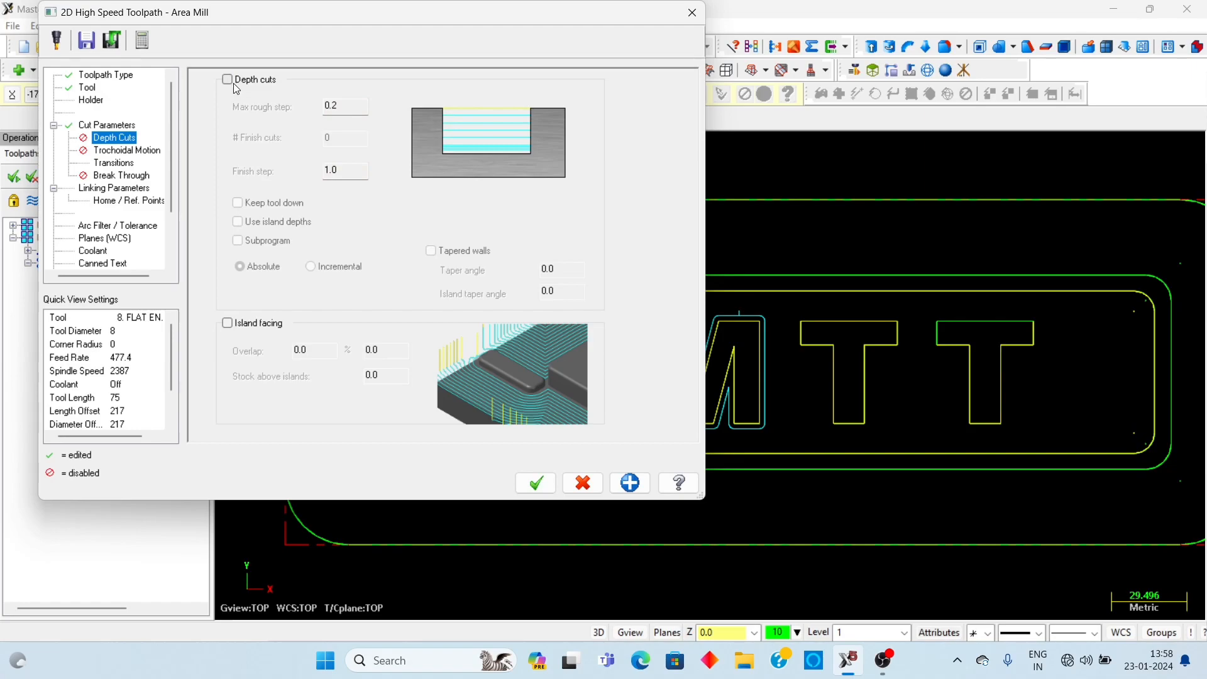
pyautogui.click(99, 165)
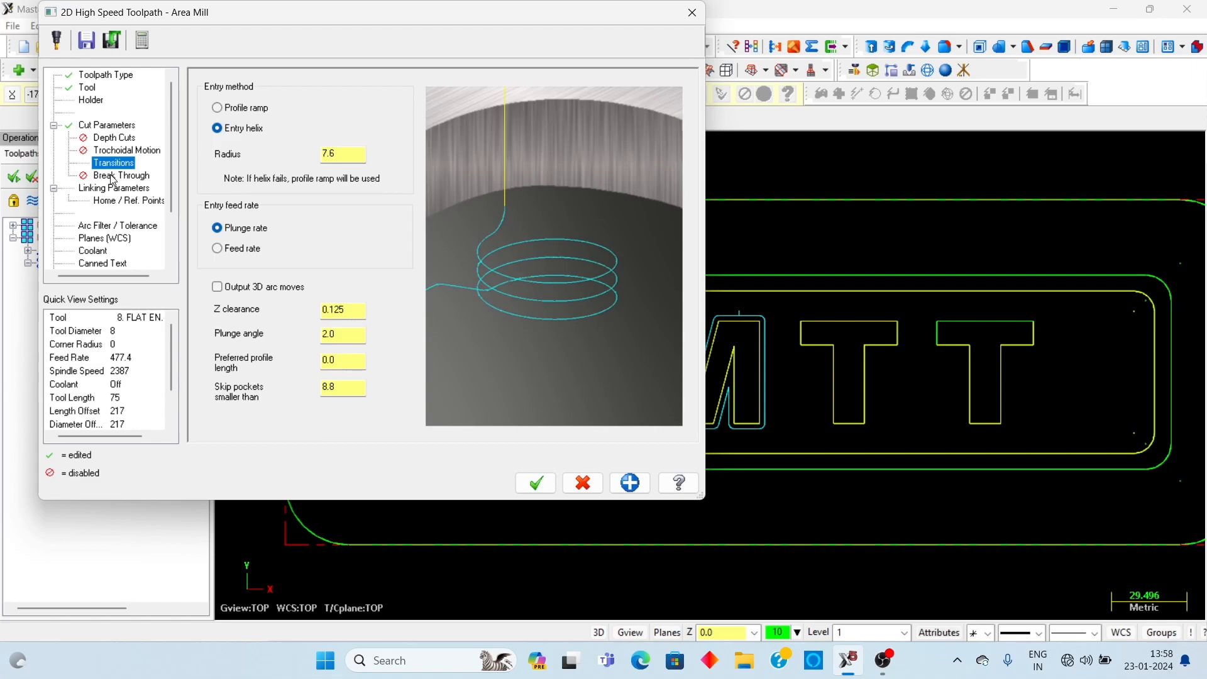
pyautogui.click(113, 178)
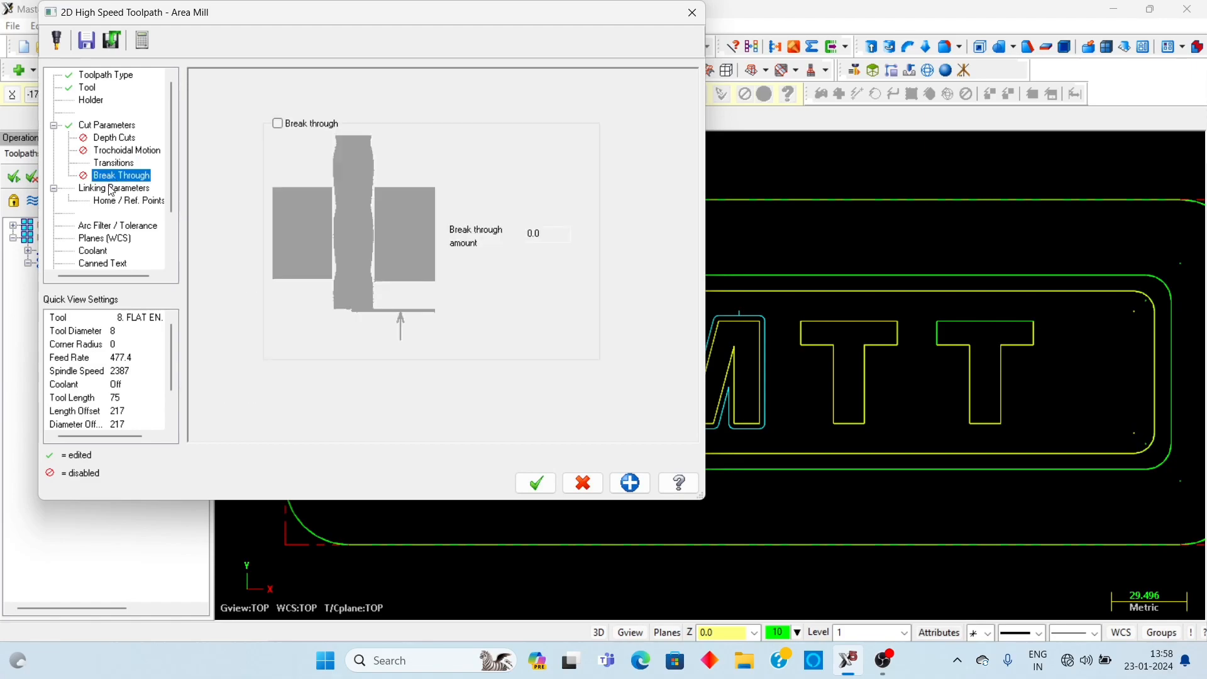
# - Set the area mill's absolute depth to -8.0 and accept the parameters to generate the toolpath
pyautogui.click(115, 190)
pyautogui.moveTo(582, 395); pyautogui.dragTo(360, 378)
pyautogui.press('BackSpace')
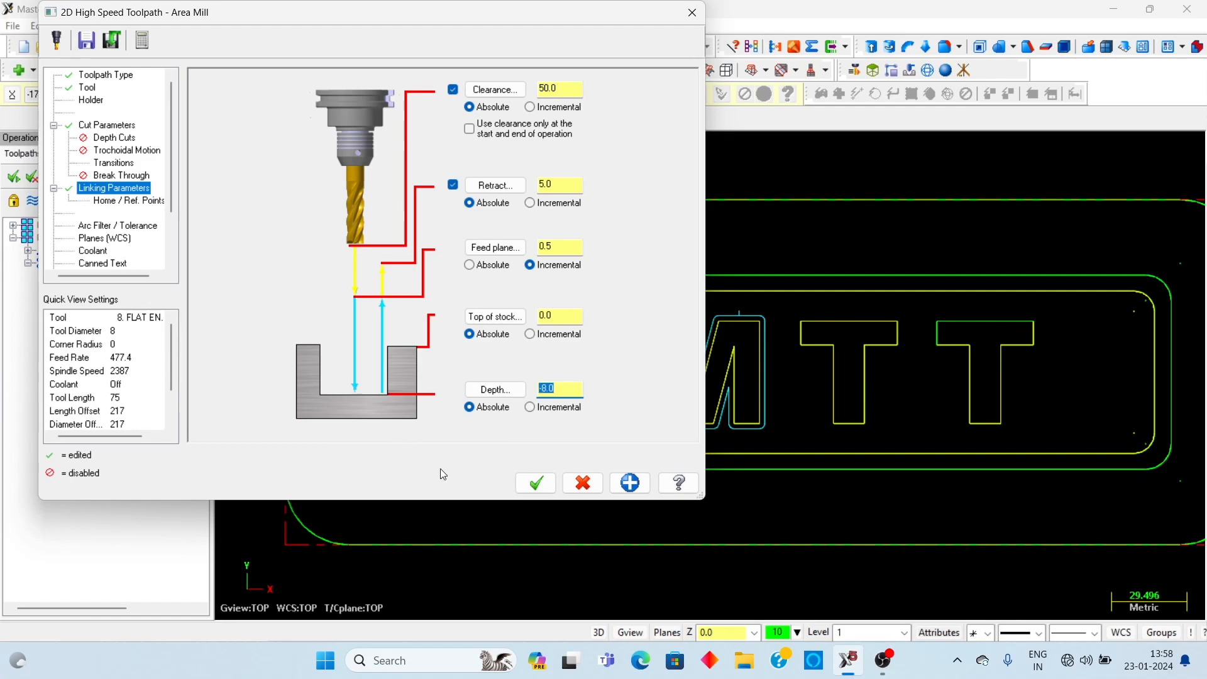
pyautogui.click(536, 483)
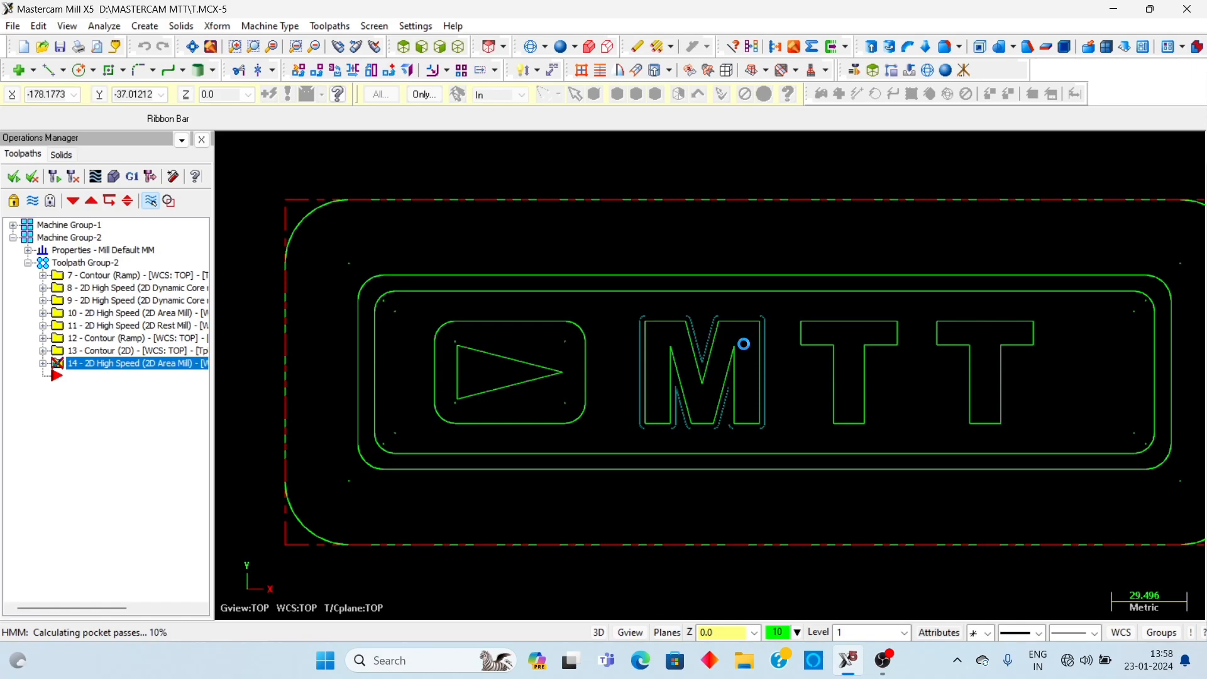
pyautogui.scroll(-3, 700, 344)
pyautogui.moveTo(665, 345); pyautogui.dragTo(696, 331, button='middle')
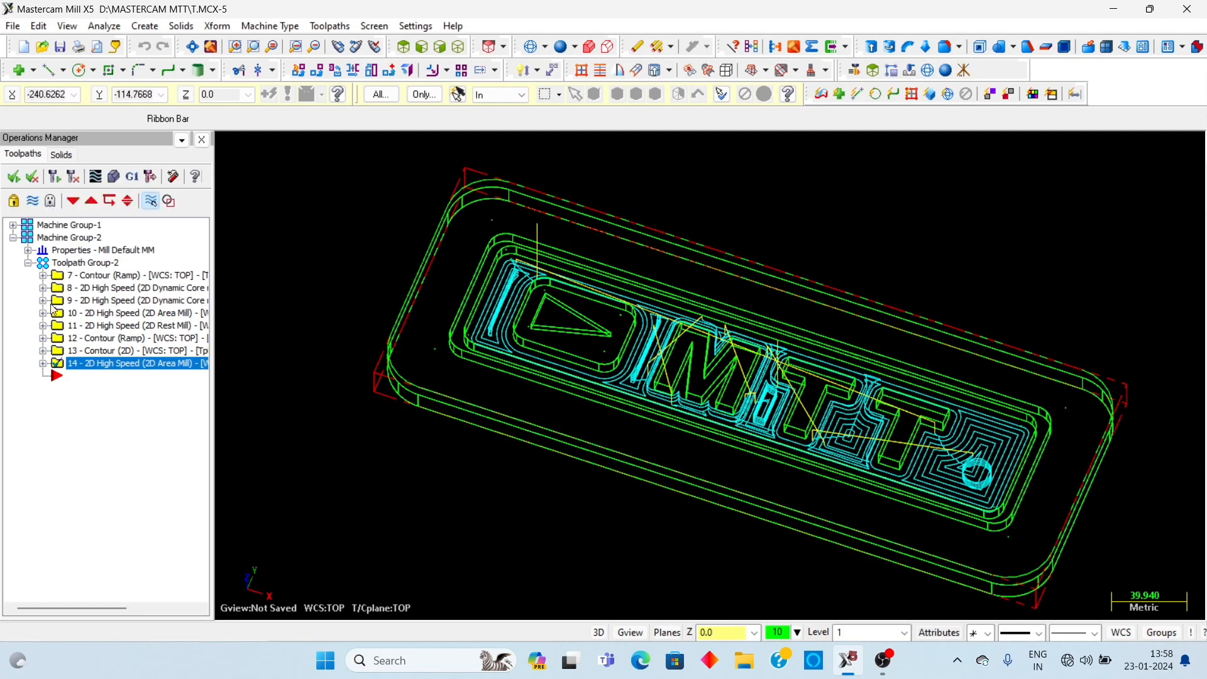
# - Select all Machine Group-2 operations and run the Verify simulation on them
pyautogui.click(90, 238)
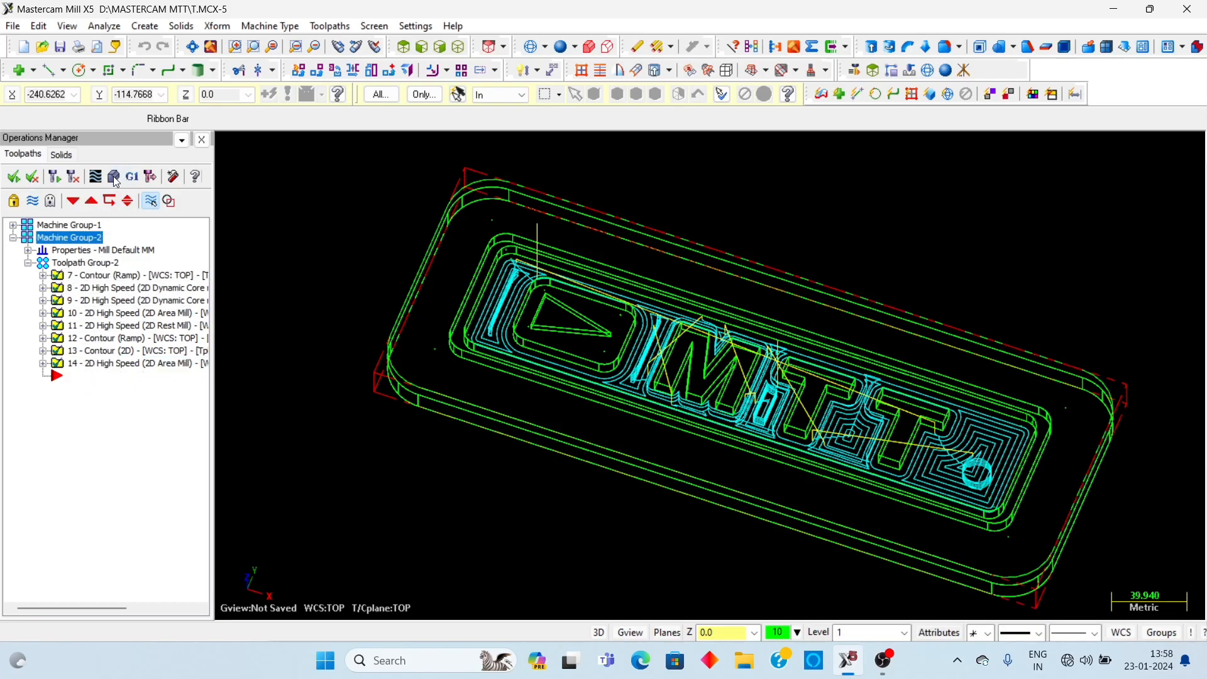
pyautogui.click(13, 225)
pyautogui.click(28, 250)
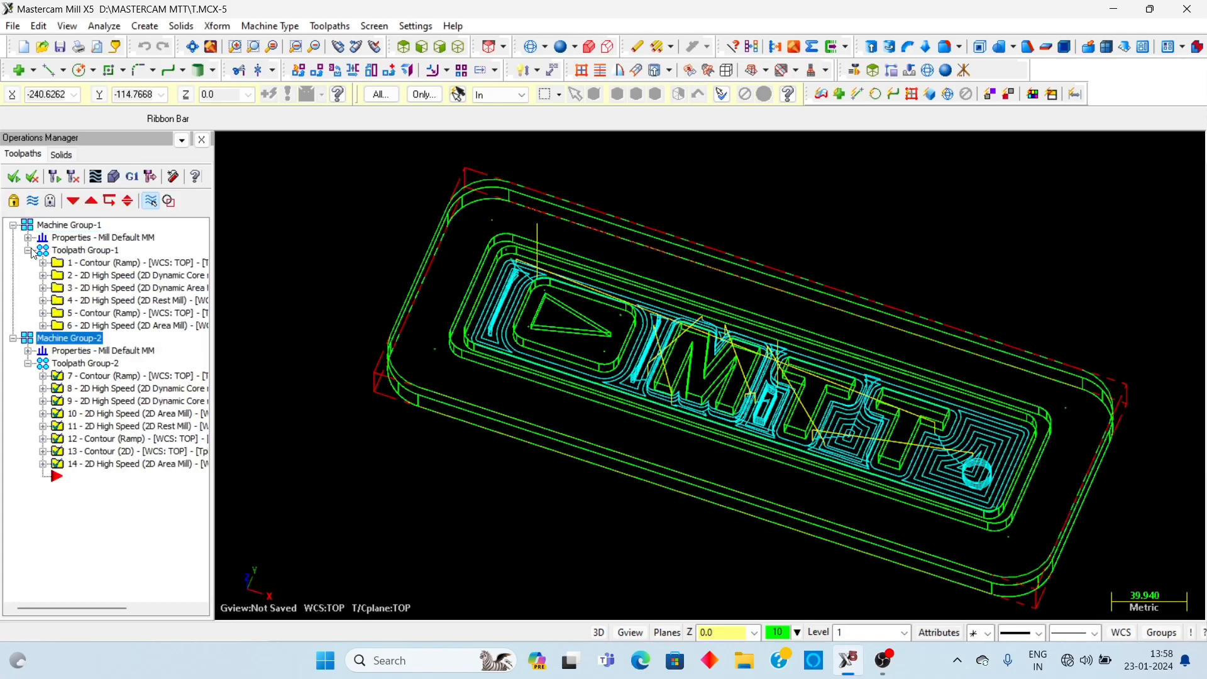
pyautogui.click(28, 250)
pyautogui.click(14, 225)
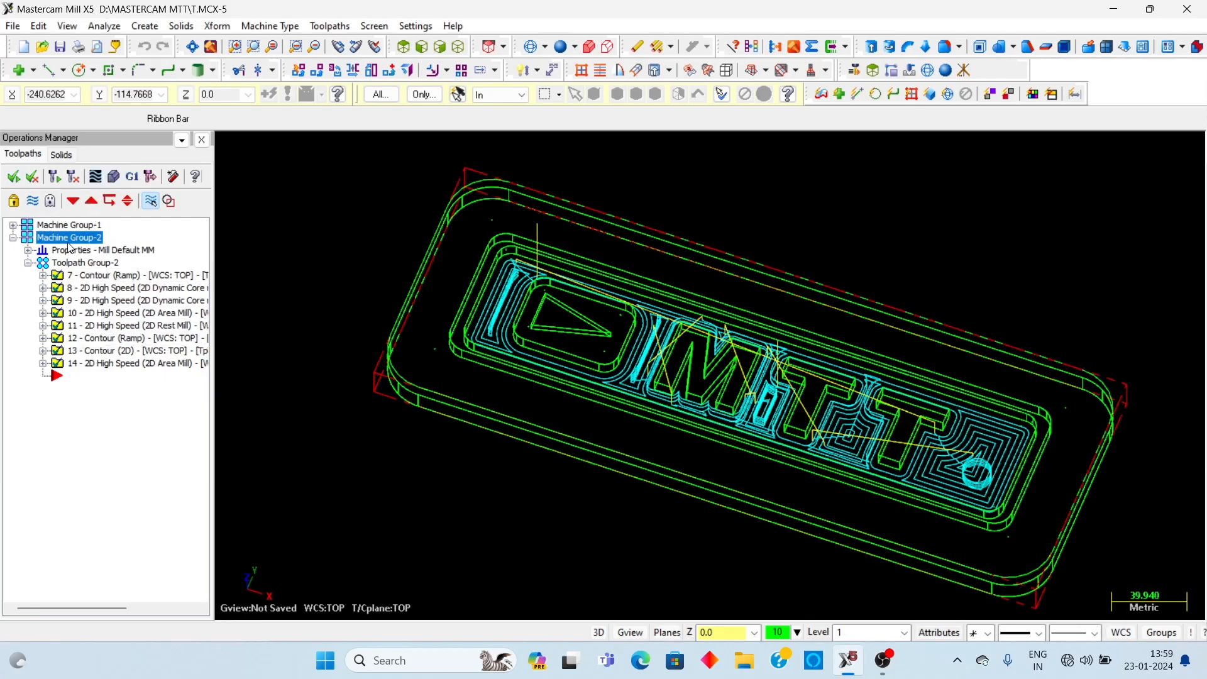
pyautogui.click(115, 182)
pyautogui.click(85, 149)
# - Examine the simulated machining of the pocket and the M's walls up close, and close the verification
pyautogui.scroll(-2, 774, 385)
pyautogui.scroll(6, 761, 426)
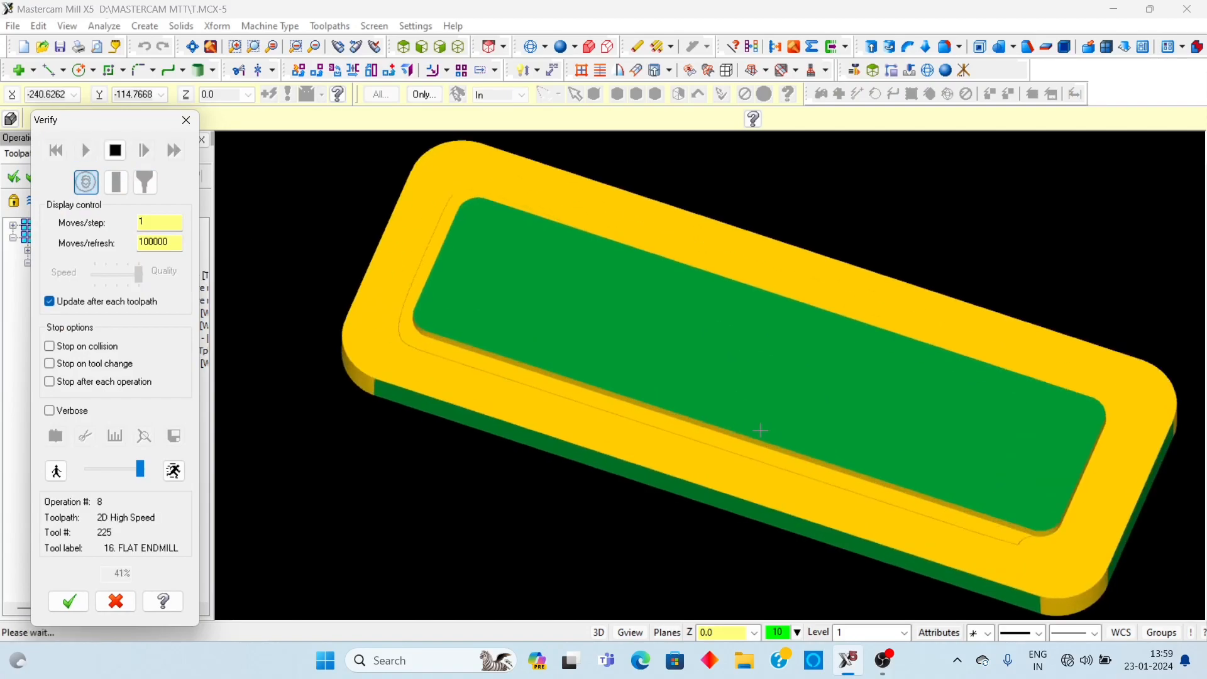
pyautogui.scroll(-4, 729, 415)
pyautogui.scroll(2, 711, 401)
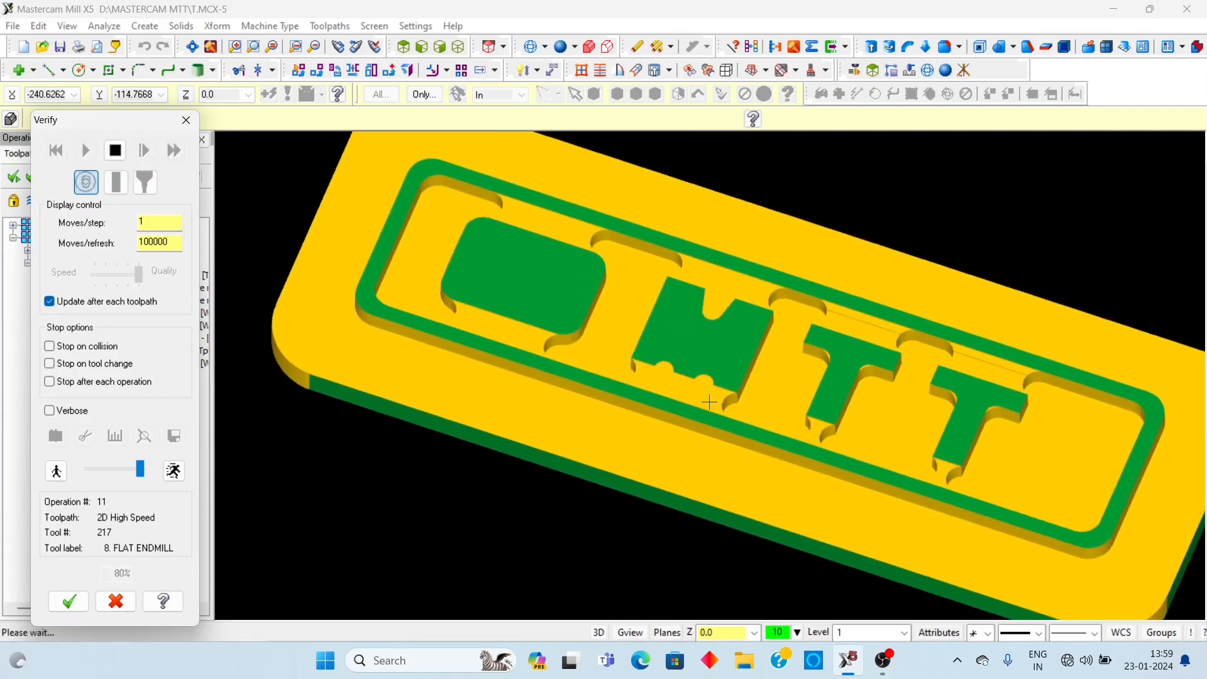
pyautogui.scroll(-5, 709, 399)
pyautogui.scroll(5, 601, 395)
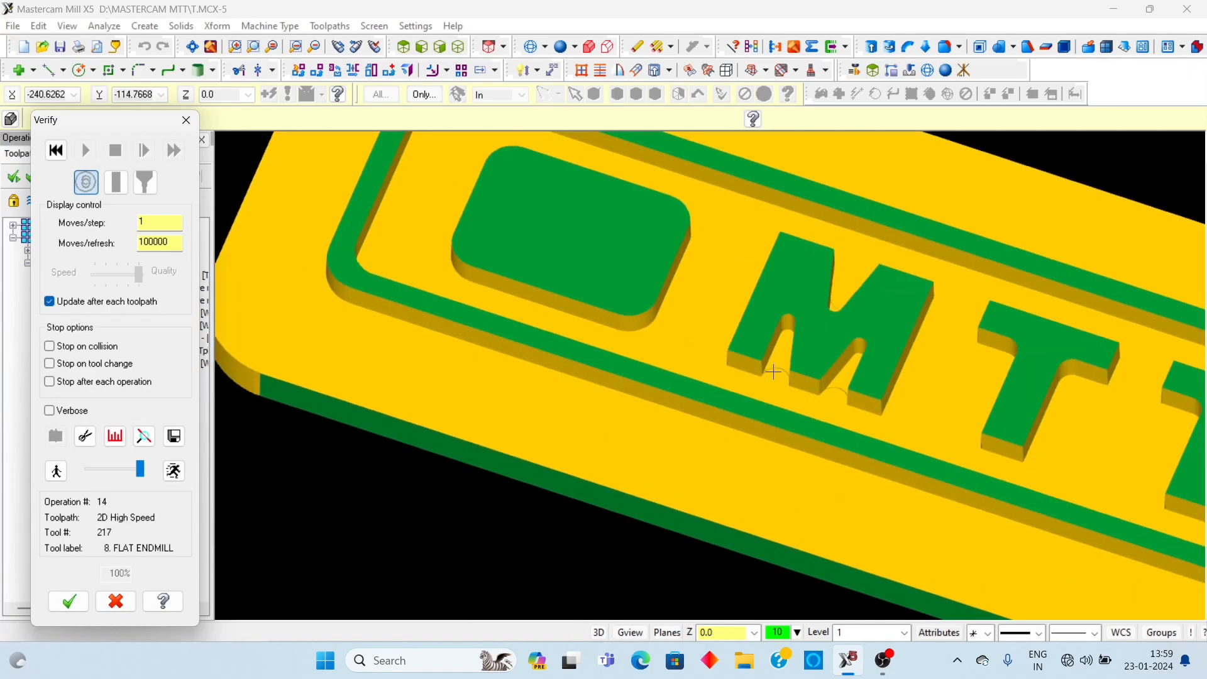
pyautogui.scroll(2, 762, 372)
pyautogui.moveTo(733, 333); pyautogui.dragTo(699, 331, button='middle')
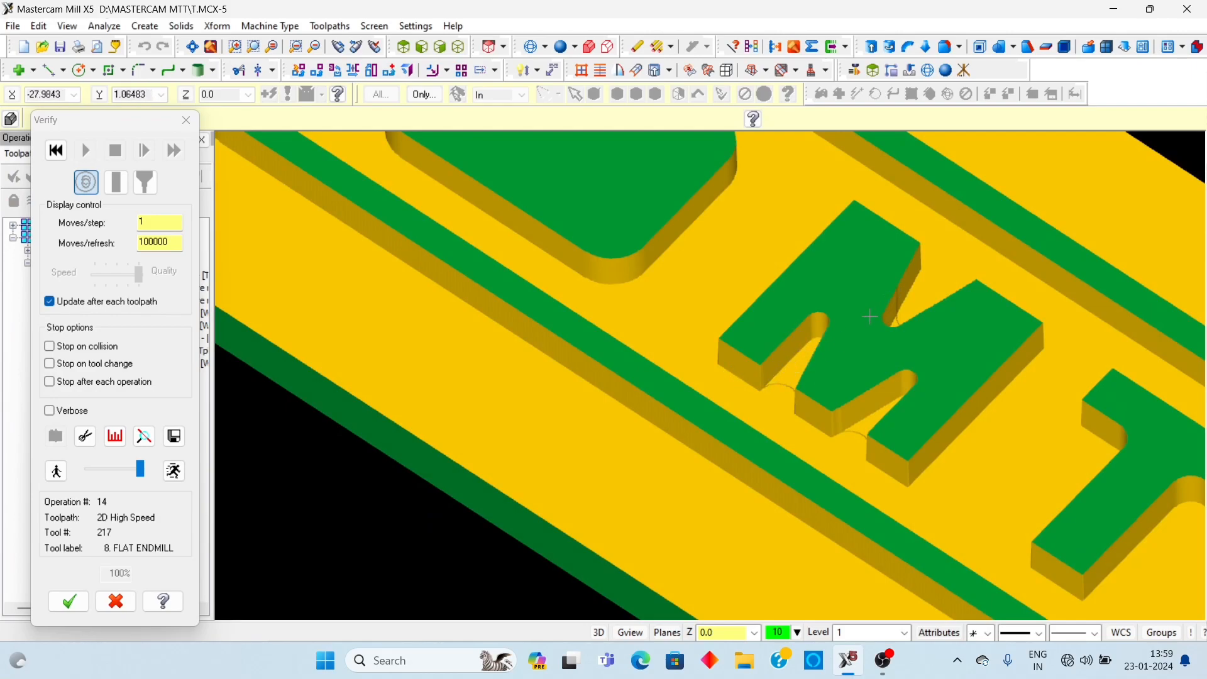
pyautogui.click(187, 121)
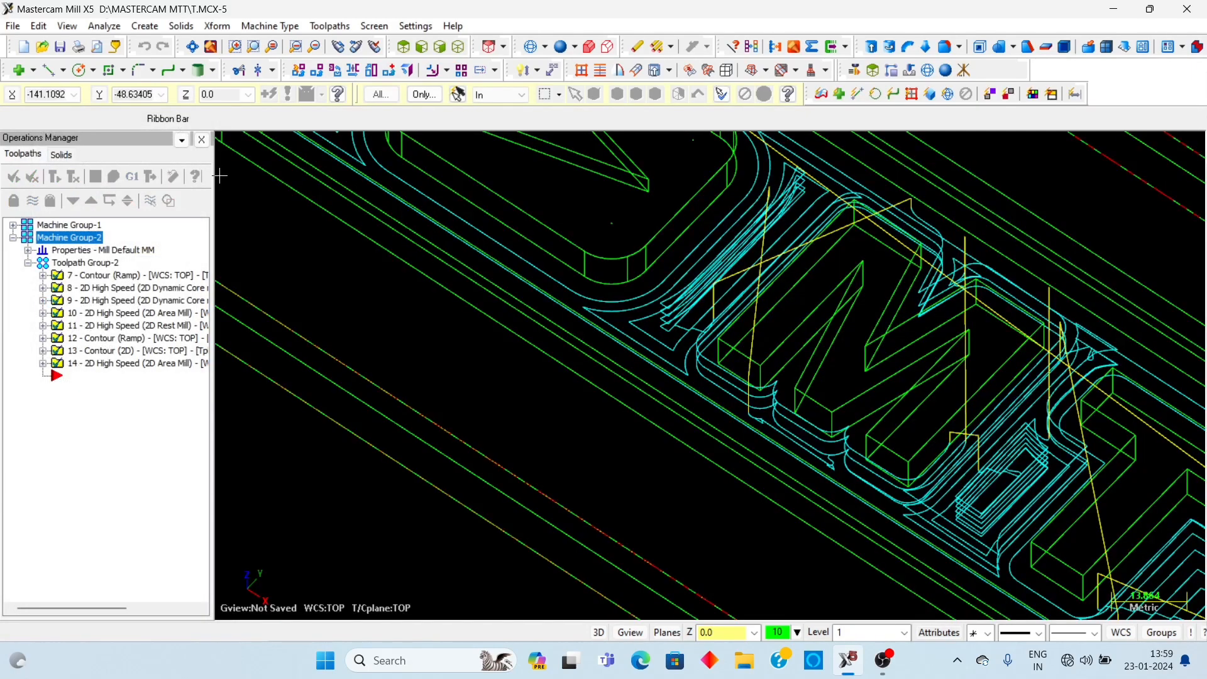
# - Set the M 2D contour's stock to leave to 0.1 on walls and 0 on floors, and accept the parameters
pyautogui.click(43, 351)
pyautogui.click(94, 350)
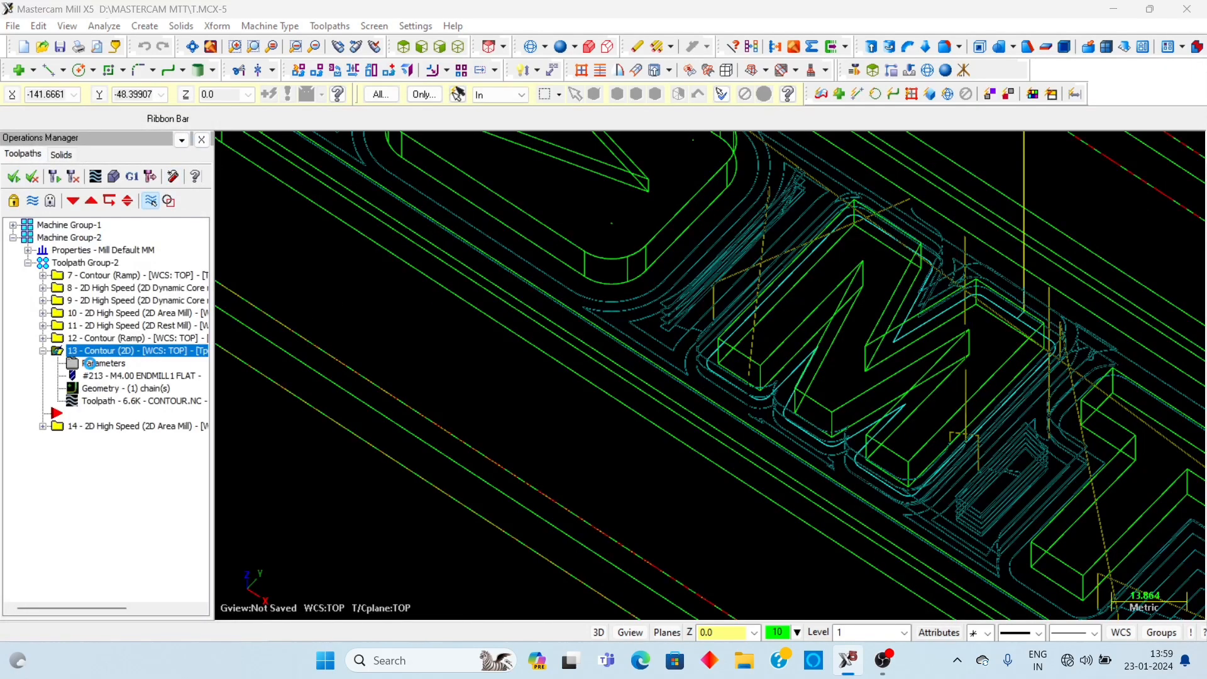
pyautogui.click(88, 363)
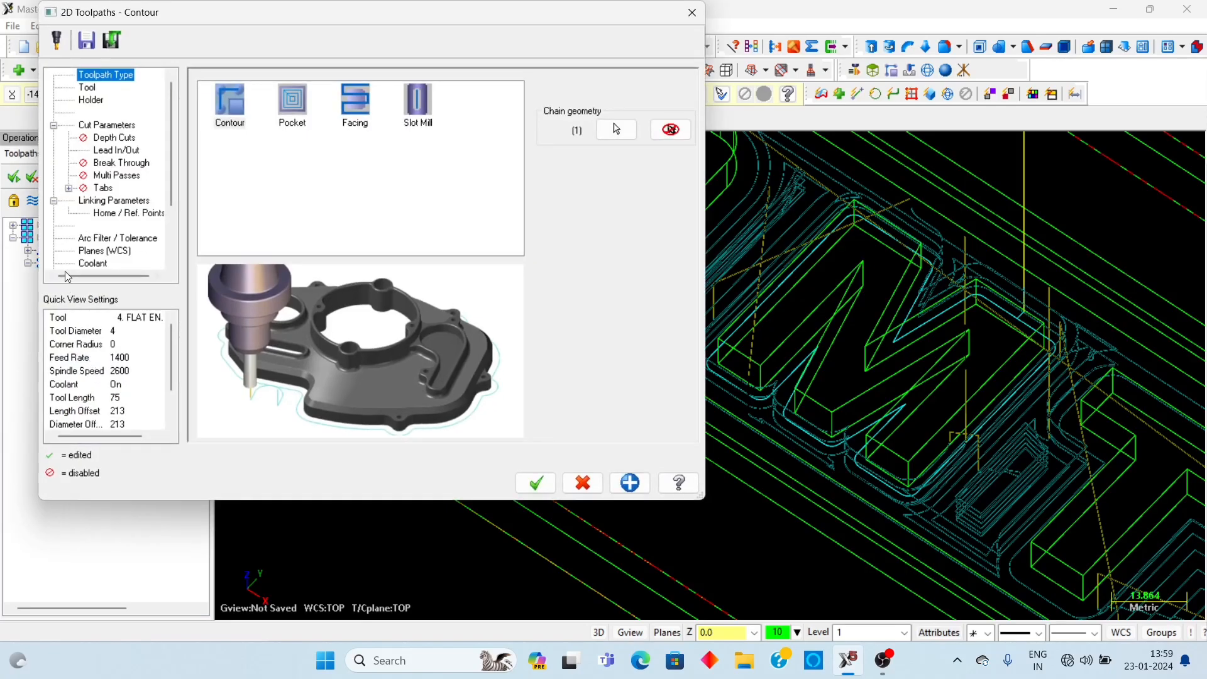
pyautogui.click(105, 125)
pyautogui.moveTo(352, 374); pyautogui.dragTo(265, 388)
pyautogui.write('0.1')
pyautogui.press('Return')
pyautogui.moveTo(352, 400); pyautogui.dragTo(280, 418)
pyautogui.write('0')
pyautogui.press('Return')
pyautogui.click(537, 484)
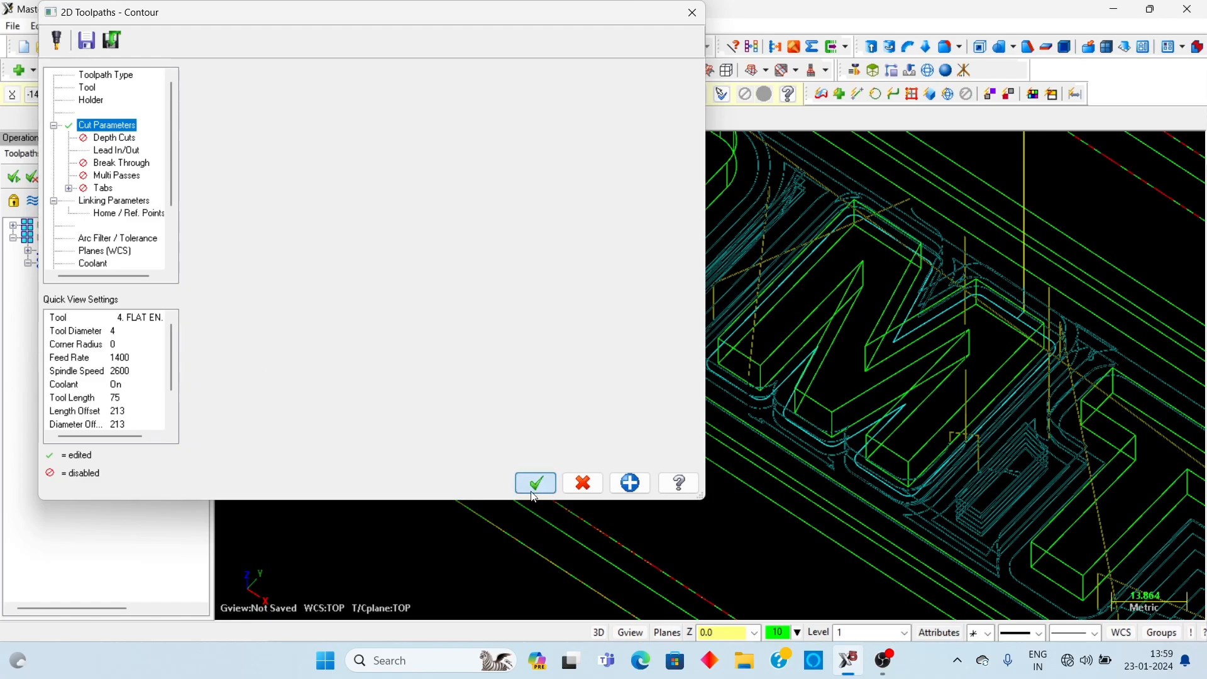
# - Regenerate the M 2D contour operation and move the insertion arrow below the final area mill operation
pyautogui.click(55, 178)
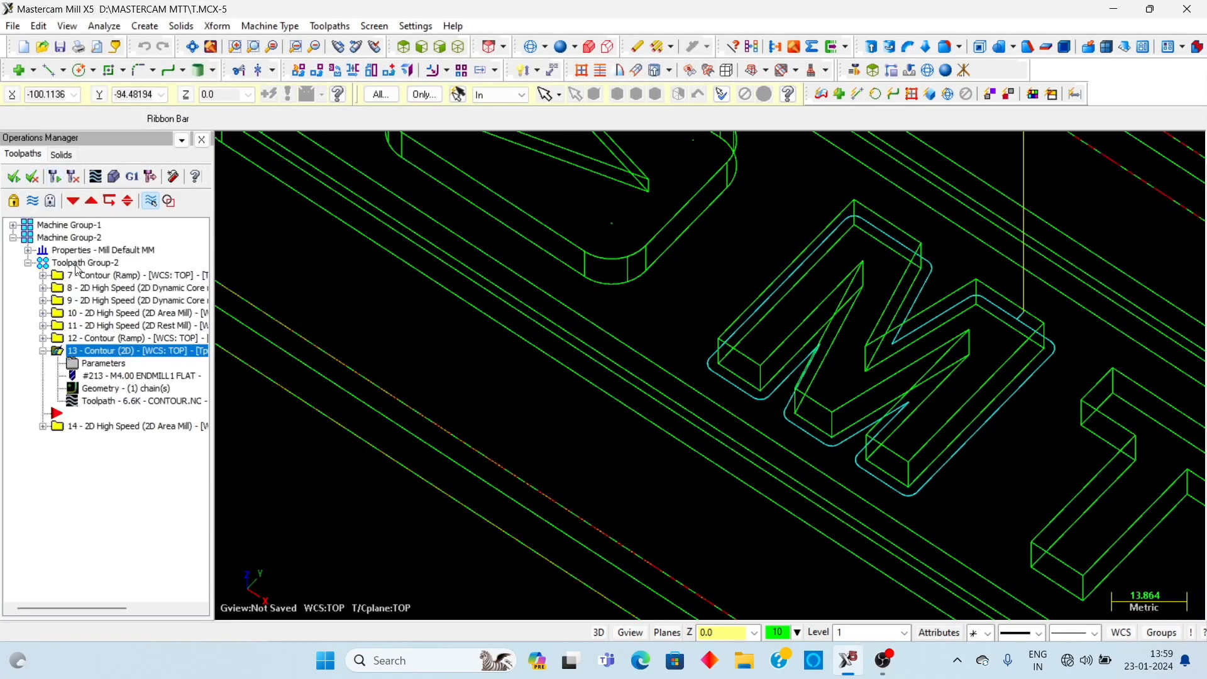
pyautogui.click(43, 352)
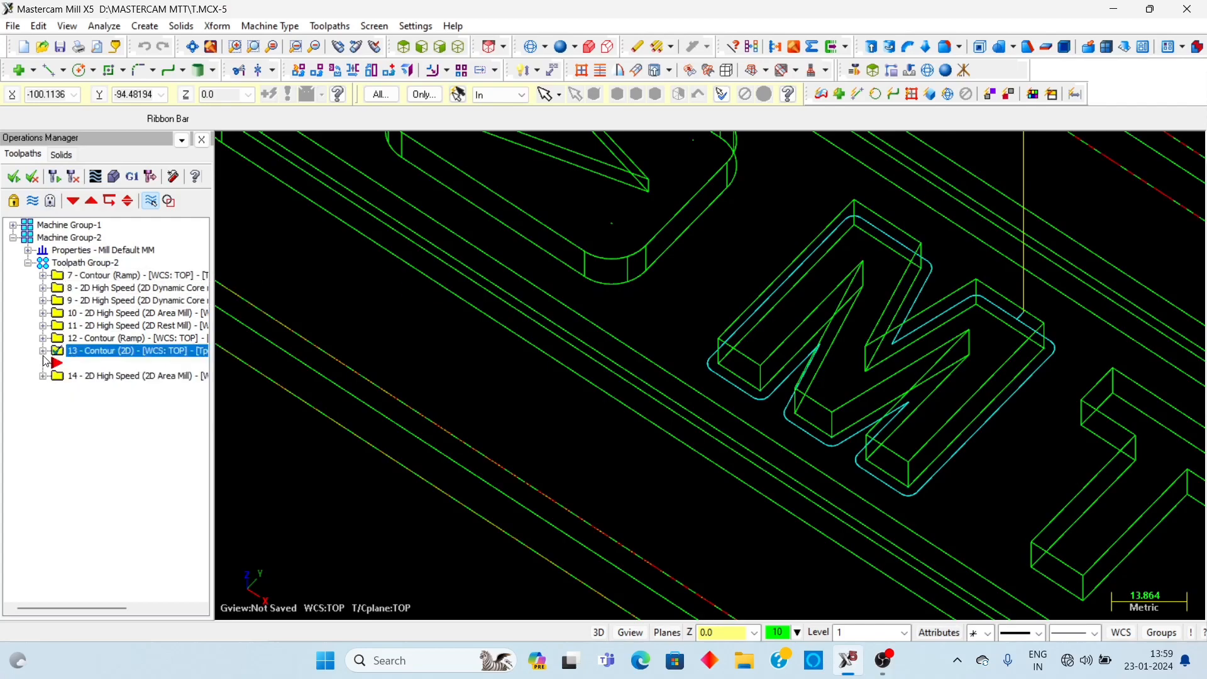
pyautogui.click(73, 202)
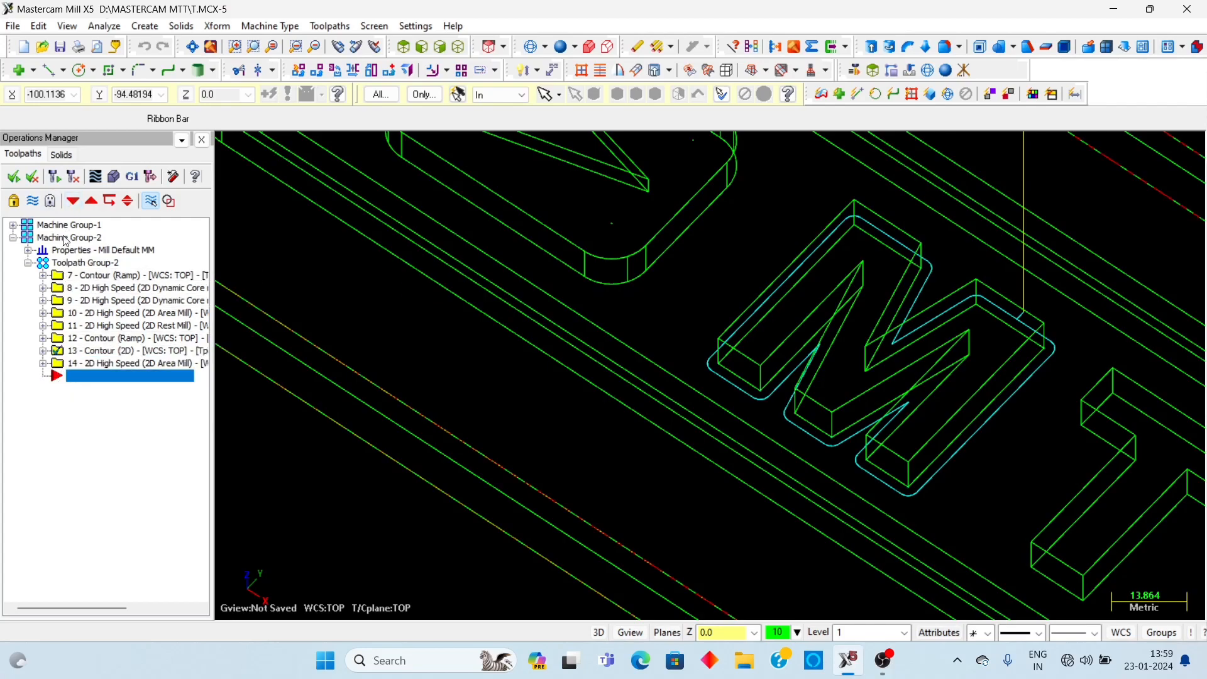
# - Run the Verify simulation on all the operations of Machine Group-2
pyautogui.click(63, 238)
pyautogui.click(113, 177)
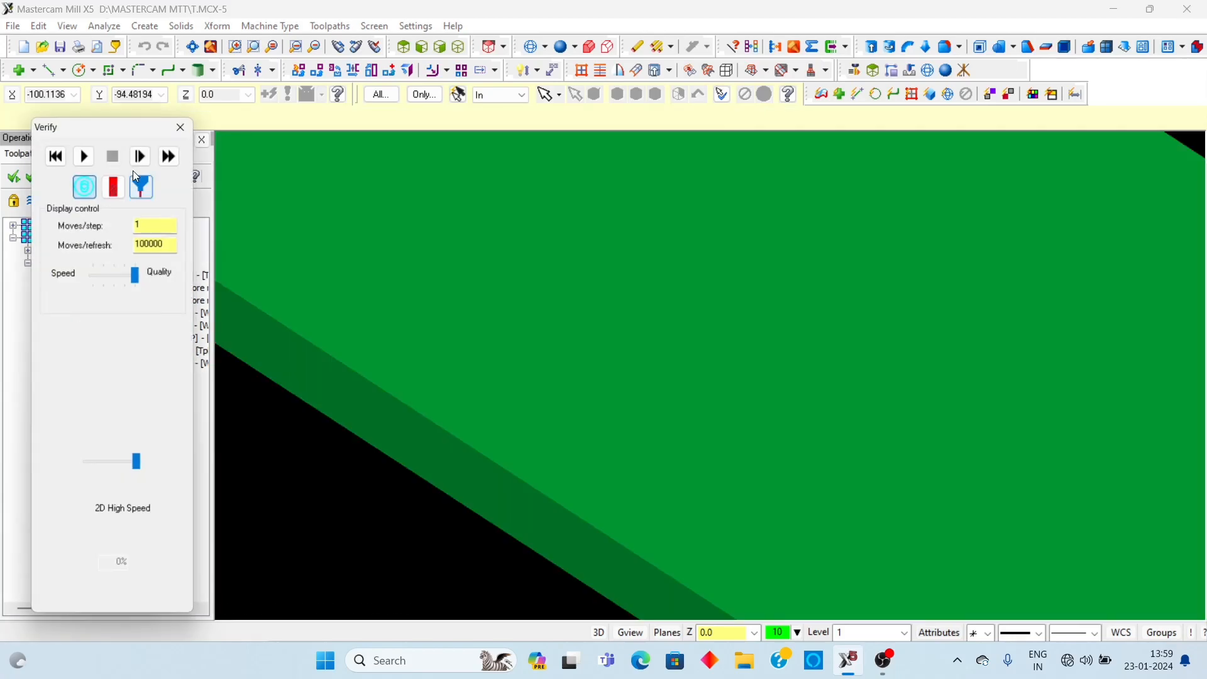
pyautogui.click(87, 150)
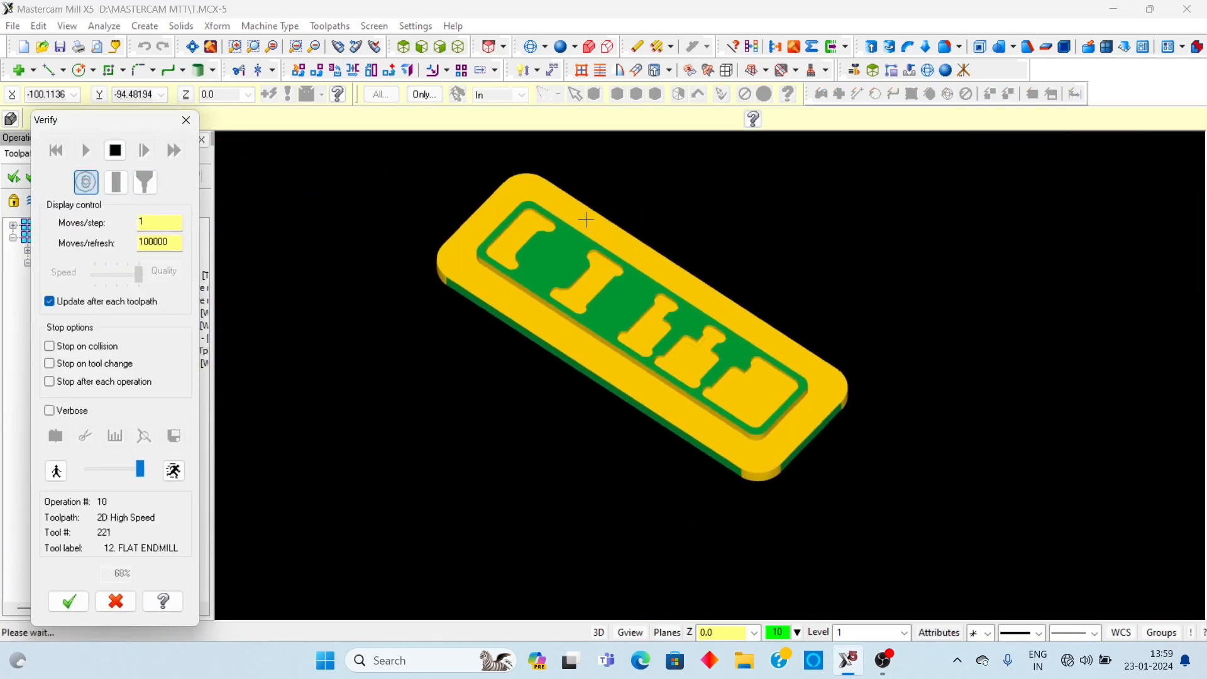
# - Examine the machined nameplate and the M's walls from several angles, and close the verification
pyautogui.scroll(3, 585, 218)
pyautogui.scroll(4, 583, 216)
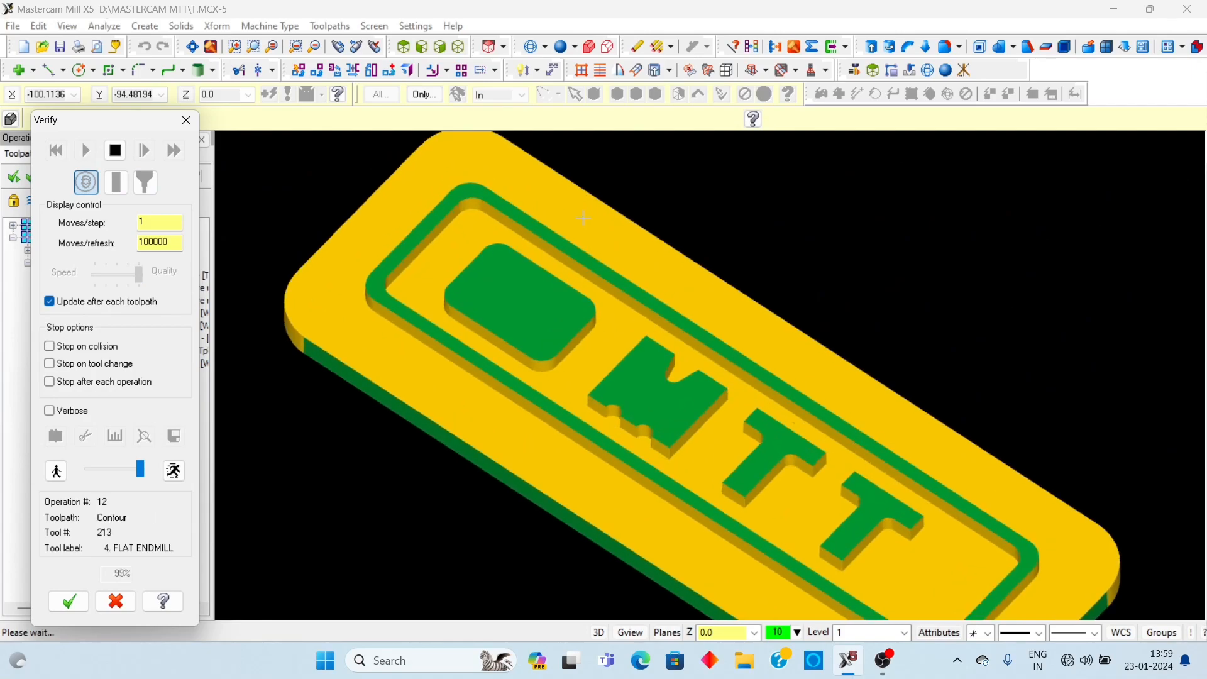
pyautogui.scroll(-1, 557, 260)
pyautogui.scroll(5, 660, 401)
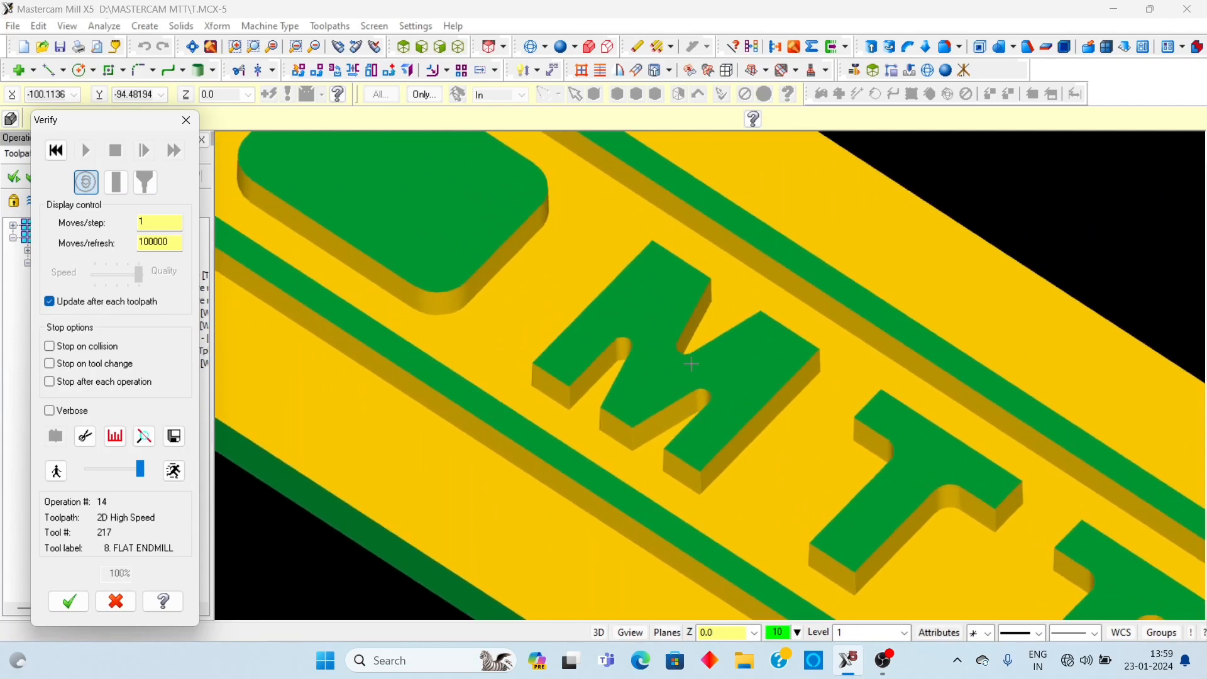
pyautogui.scroll(-6, 660, 400)
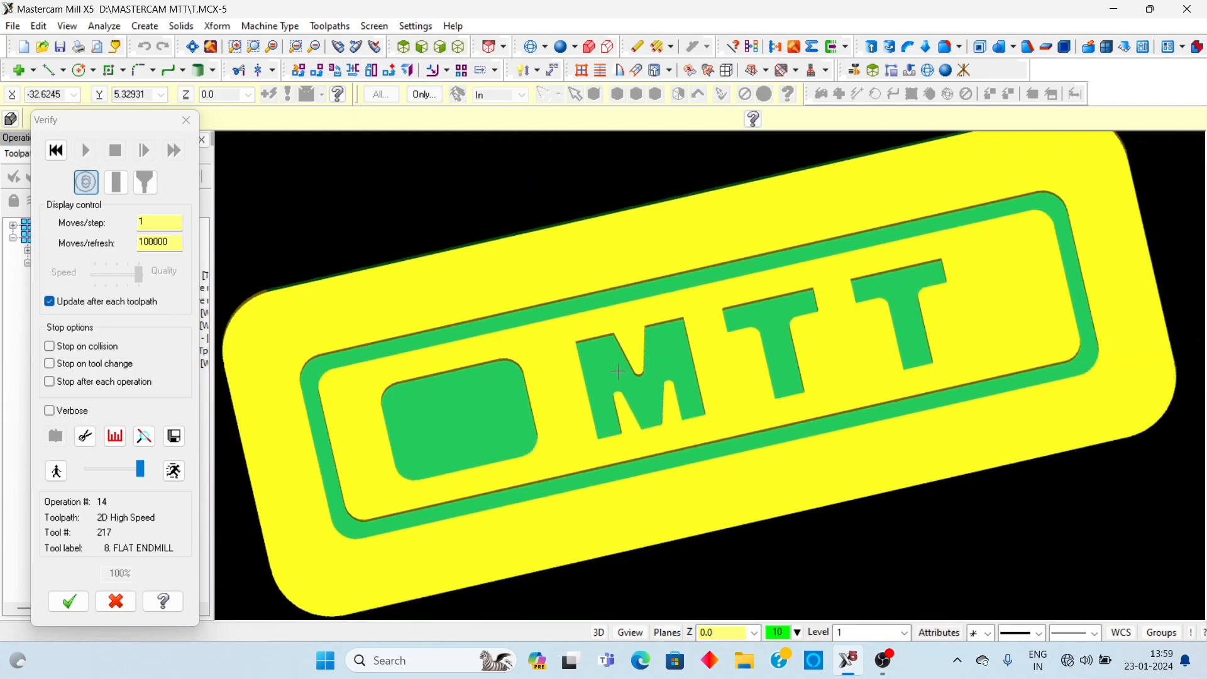
pyautogui.moveTo(823, 423); pyautogui.dragTo(742, 406, button='middle')
pyautogui.scroll(-2, 742, 405)
pyautogui.click(186, 124)
pyautogui.click(186, 123)
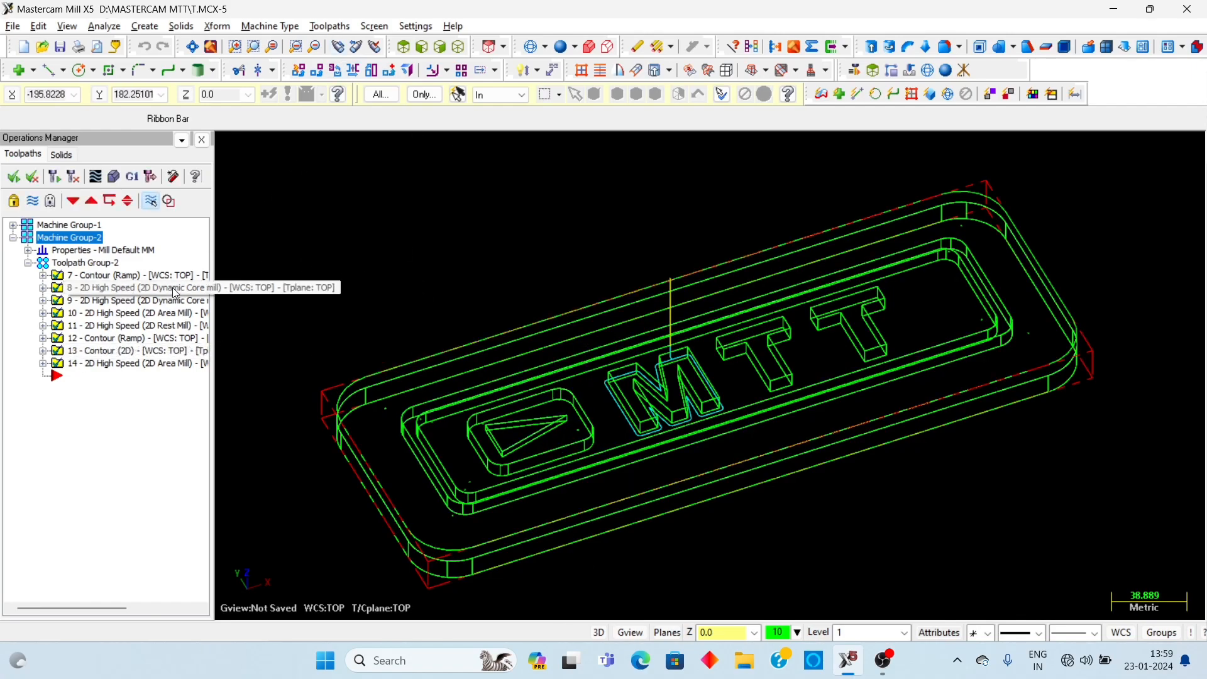
# - Create a pocket toolpath in the Top view with the triangle outline beside the M as its only chain
pyautogui.hotkey('alt', '1')
pyautogui.click(330, 26)
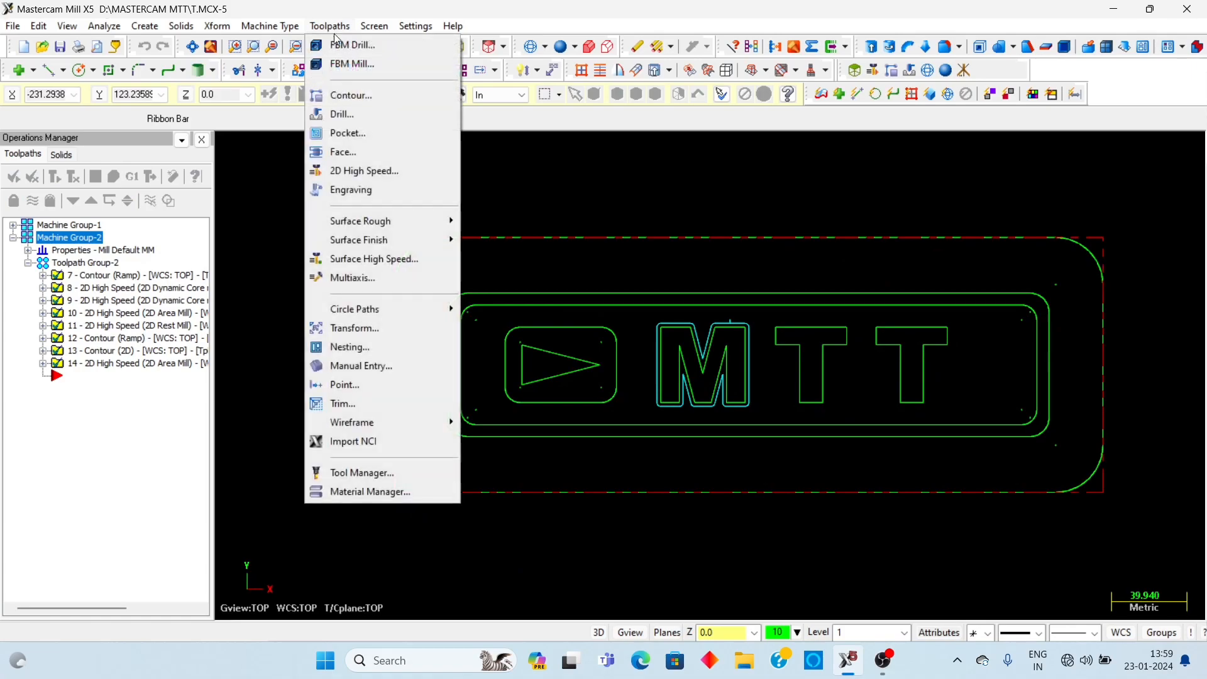
pyautogui.click(356, 134)
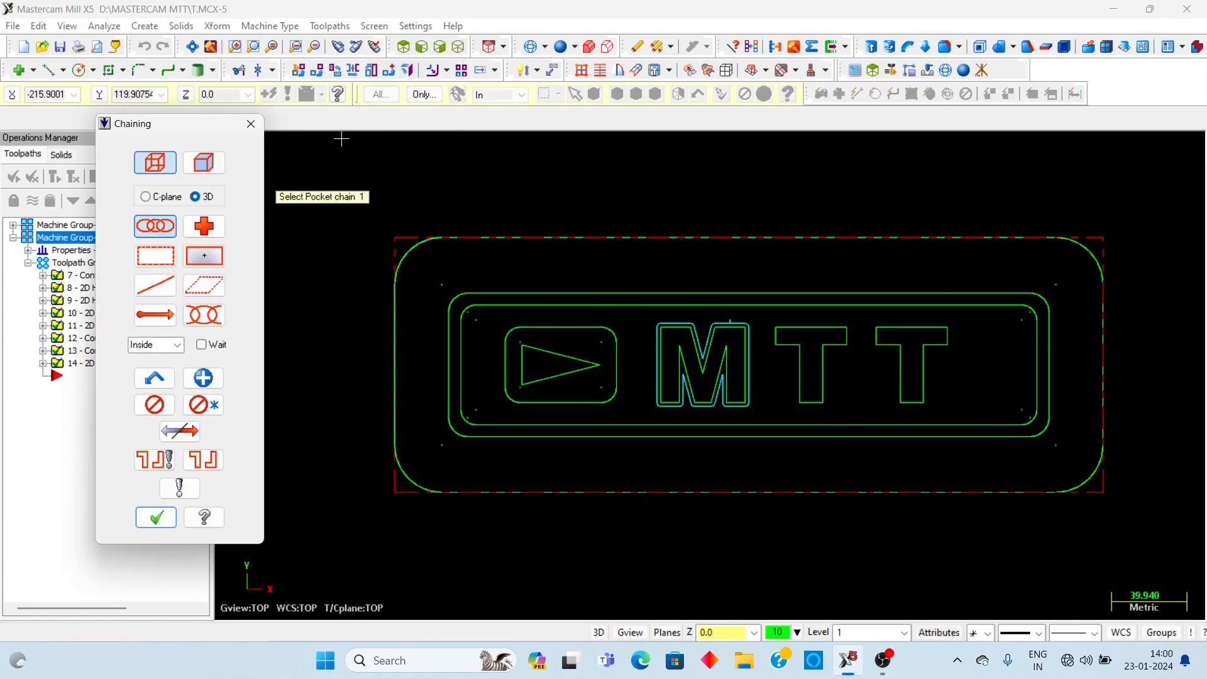
pyautogui.click(560, 355)
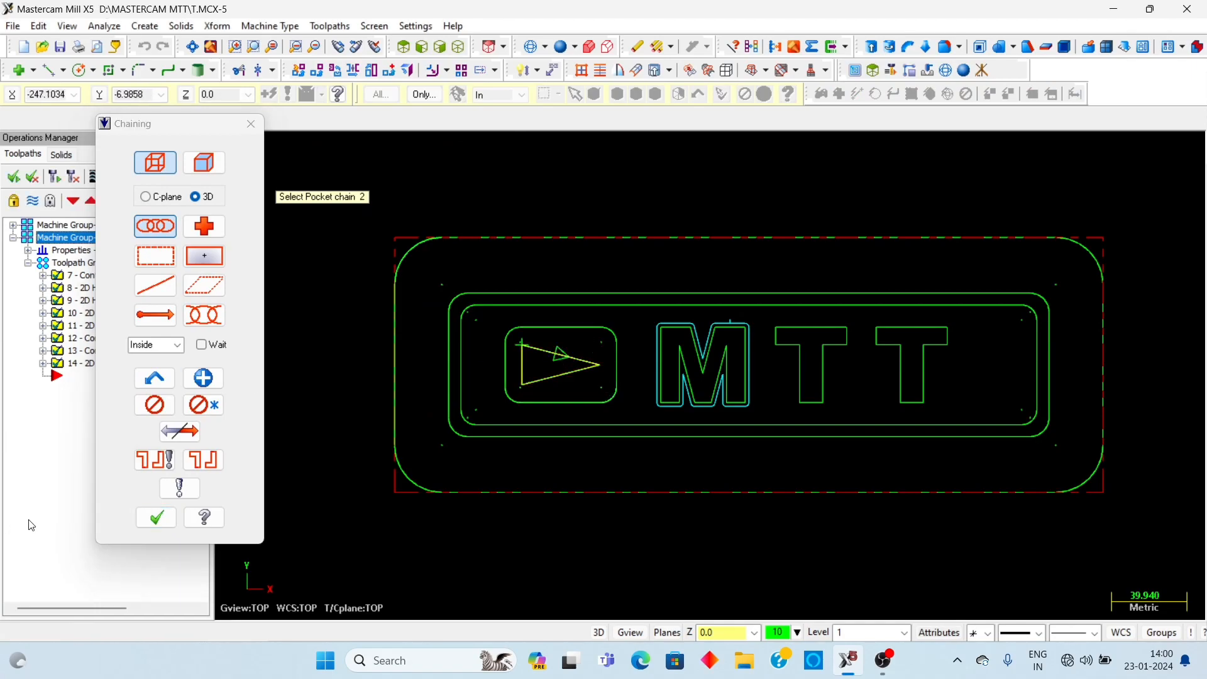
pyautogui.click(156, 518)
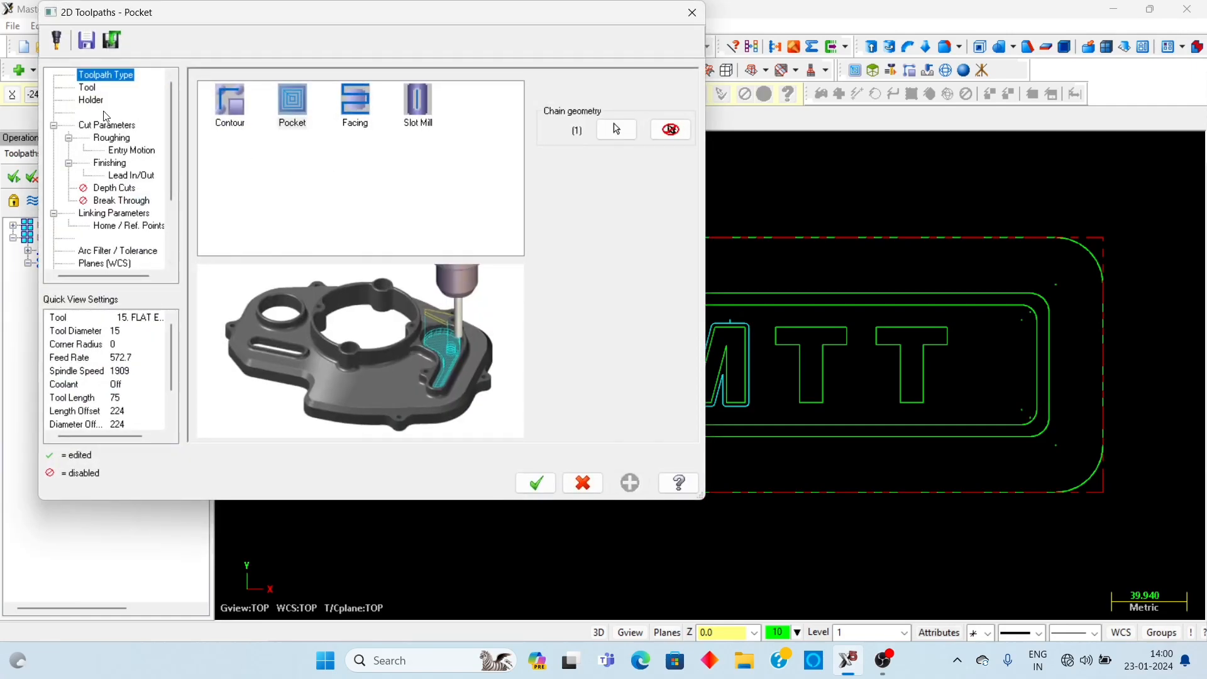
# - Add the 2 mm flat endmill from the tool library and use it for the triangle pocket
pyautogui.click(87, 88)
pyautogui.click(239, 334)
pyautogui.click(239, 156)
pyautogui.click(621, 443)
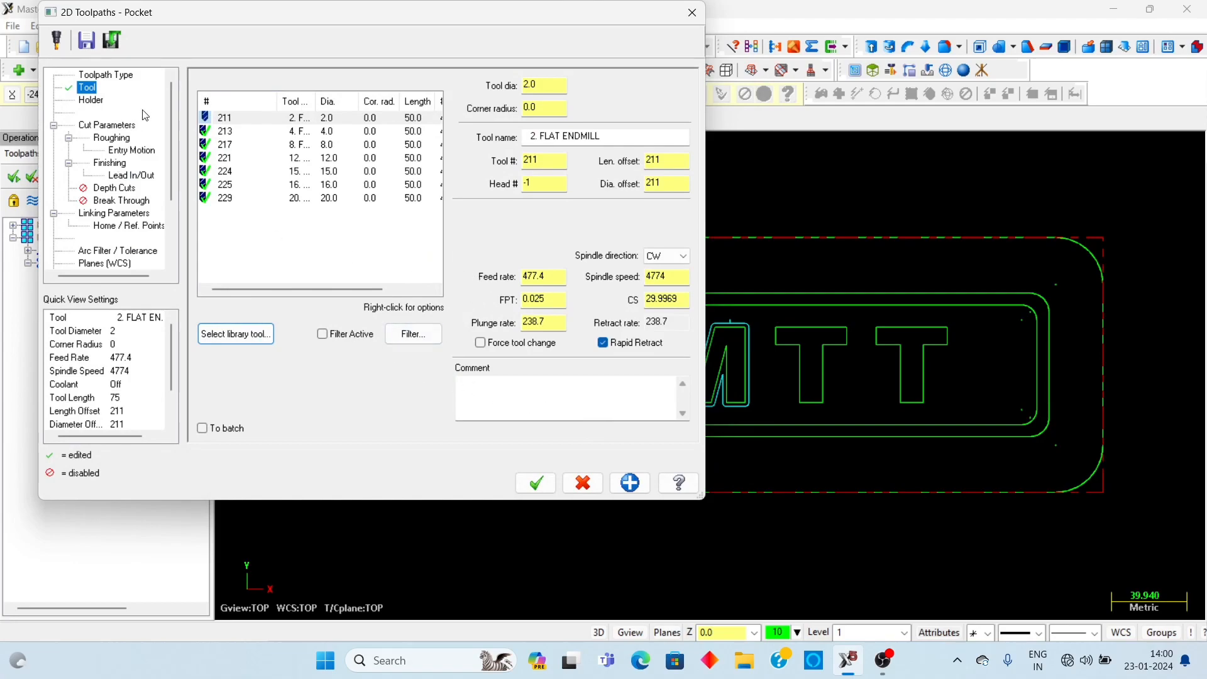
# - Set the pocket's roughing stepover to 35 percent and its entry motion to Ramp
pyautogui.click(107, 125)
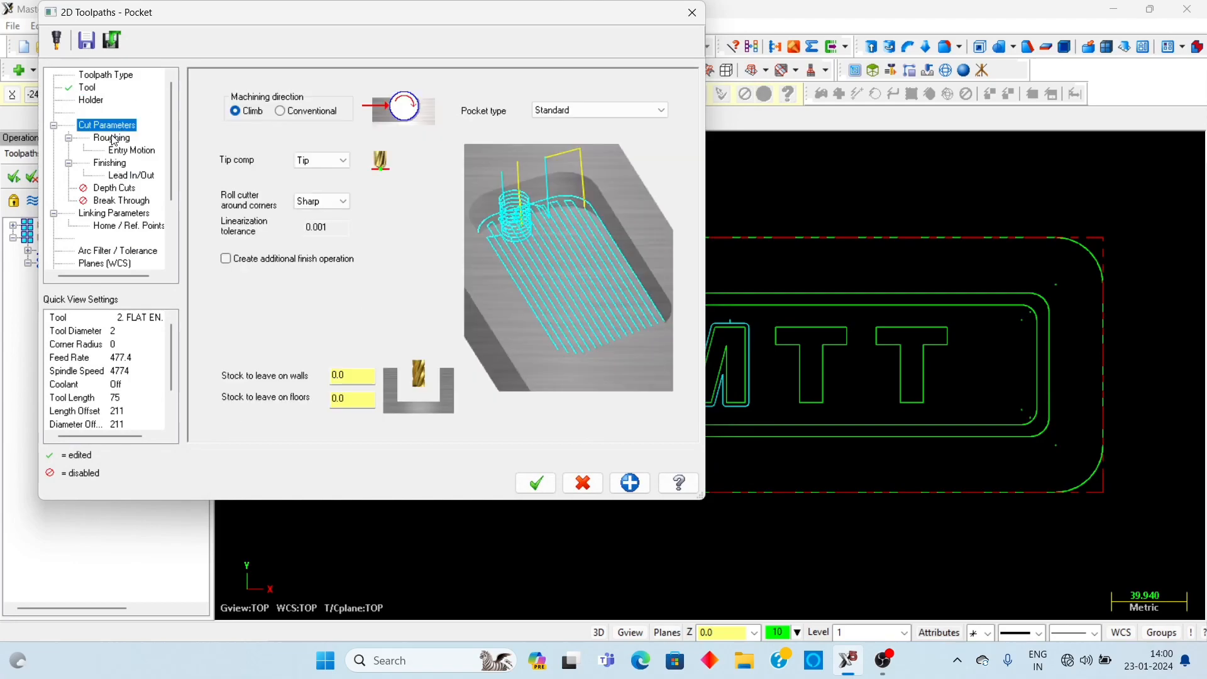
pyautogui.click(112, 138)
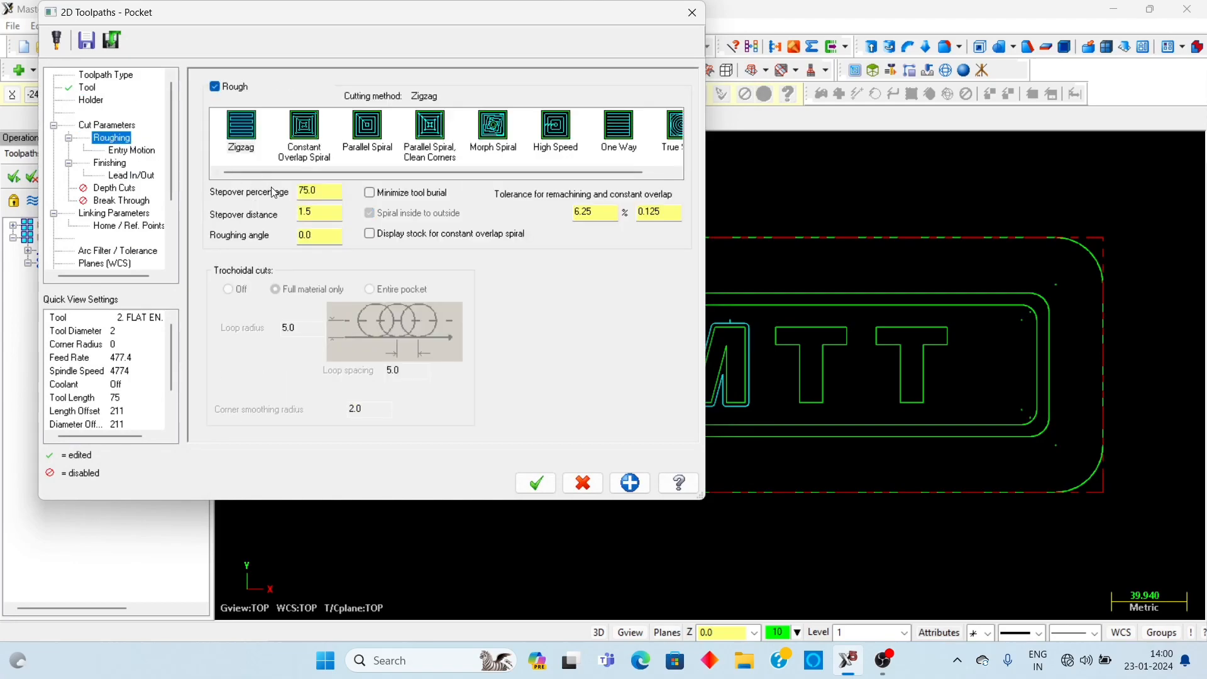
pyautogui.moveTo(326, 196); pyautogui.dragTo(241, 196)
pyautogui.write('35')
pyautogui.press('Return')
pyautogui.click(116, 151)
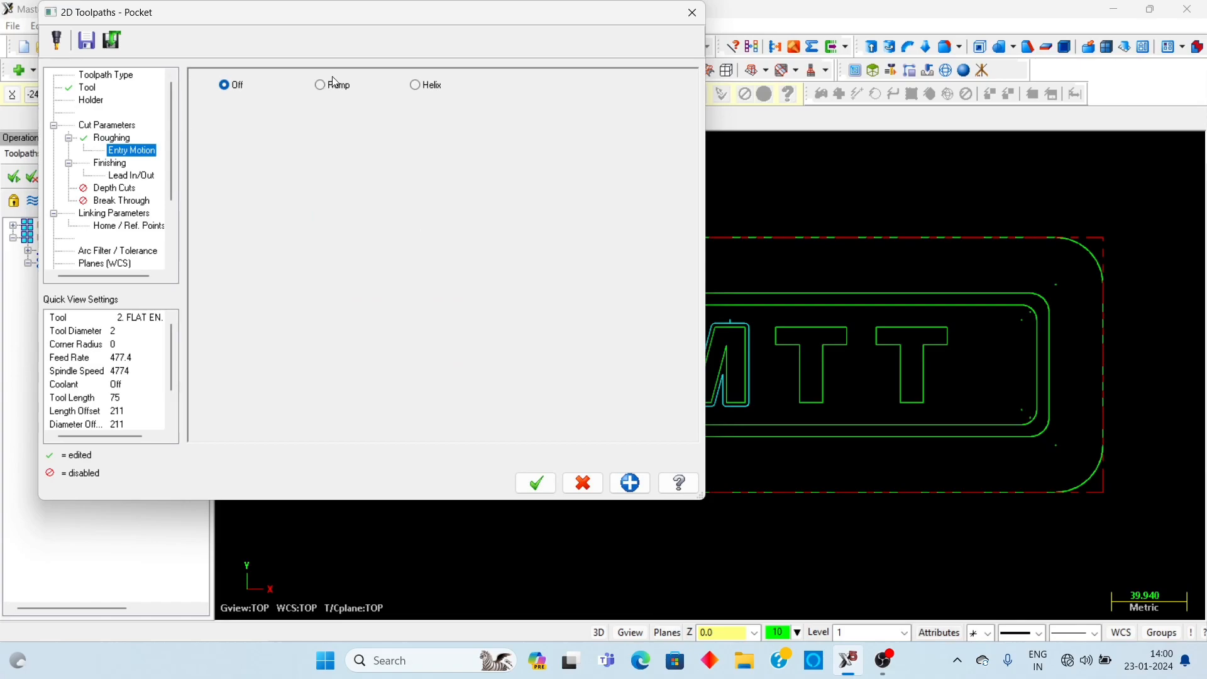
pyautogui.click(333, 86)
# - Enable depth cuts for the triangle pocket with a maximum rough step of 0.04
pyautogui.click(117, 164)
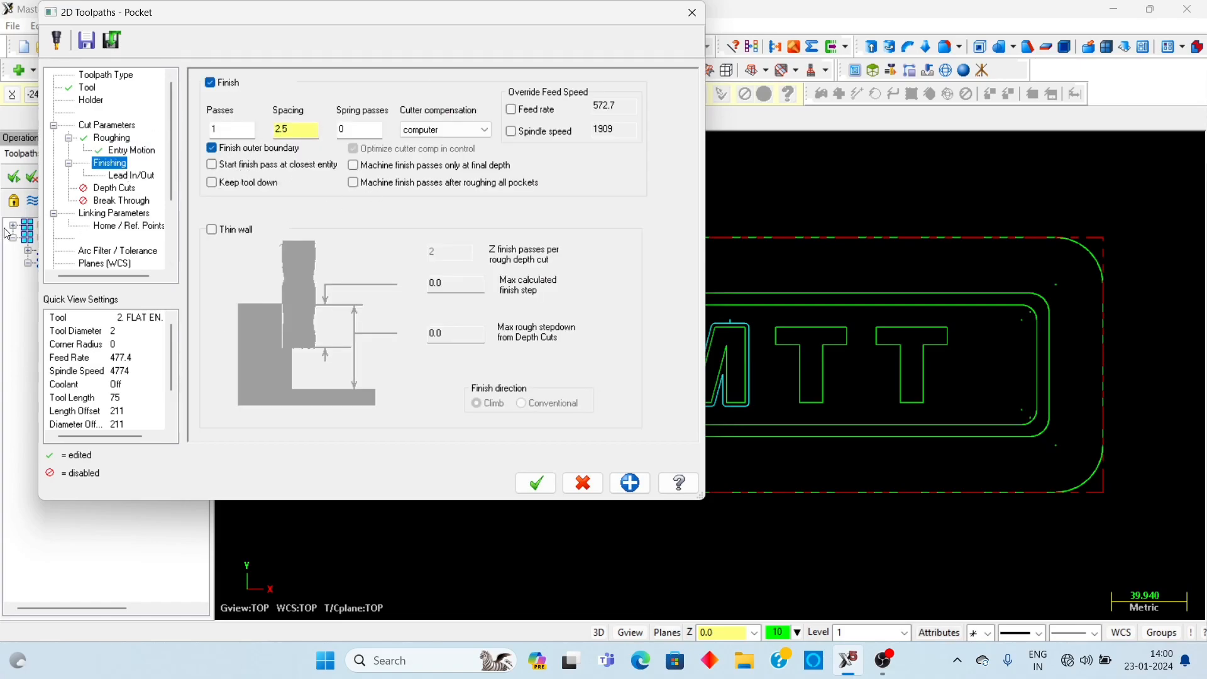
pyautogui.click(139, 176)
pyautogui.click(117, 189)
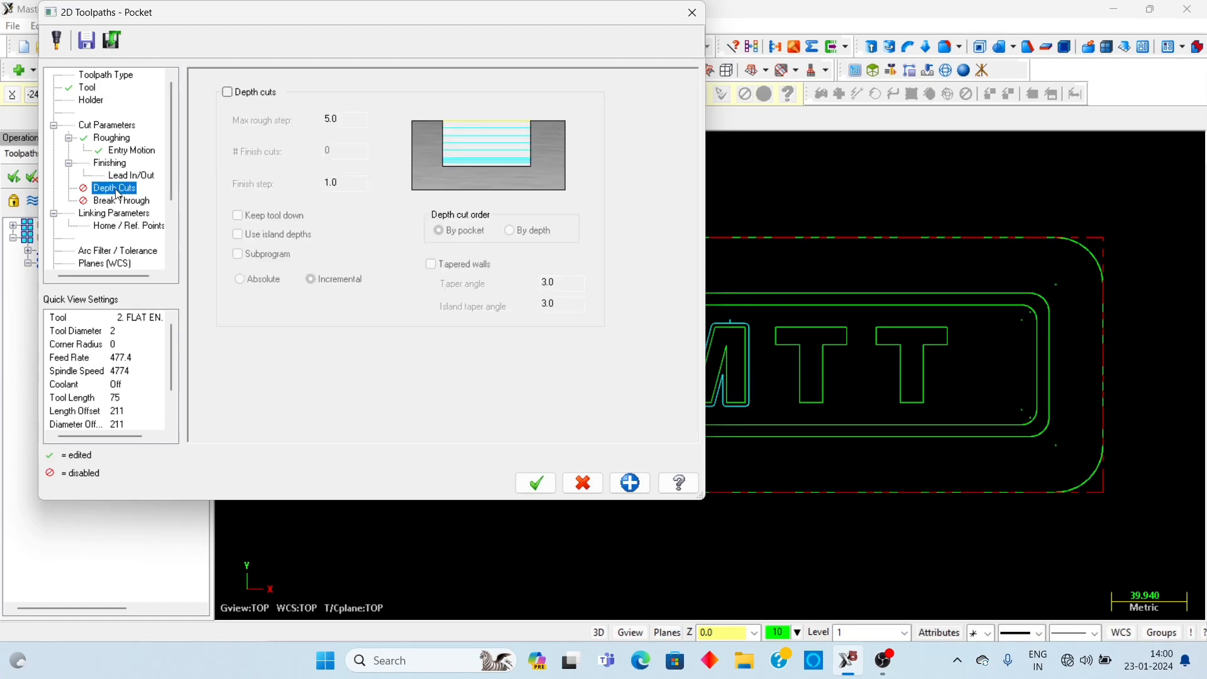
pyautogui.click(228, 92)
pyautogui.click(339, 128)
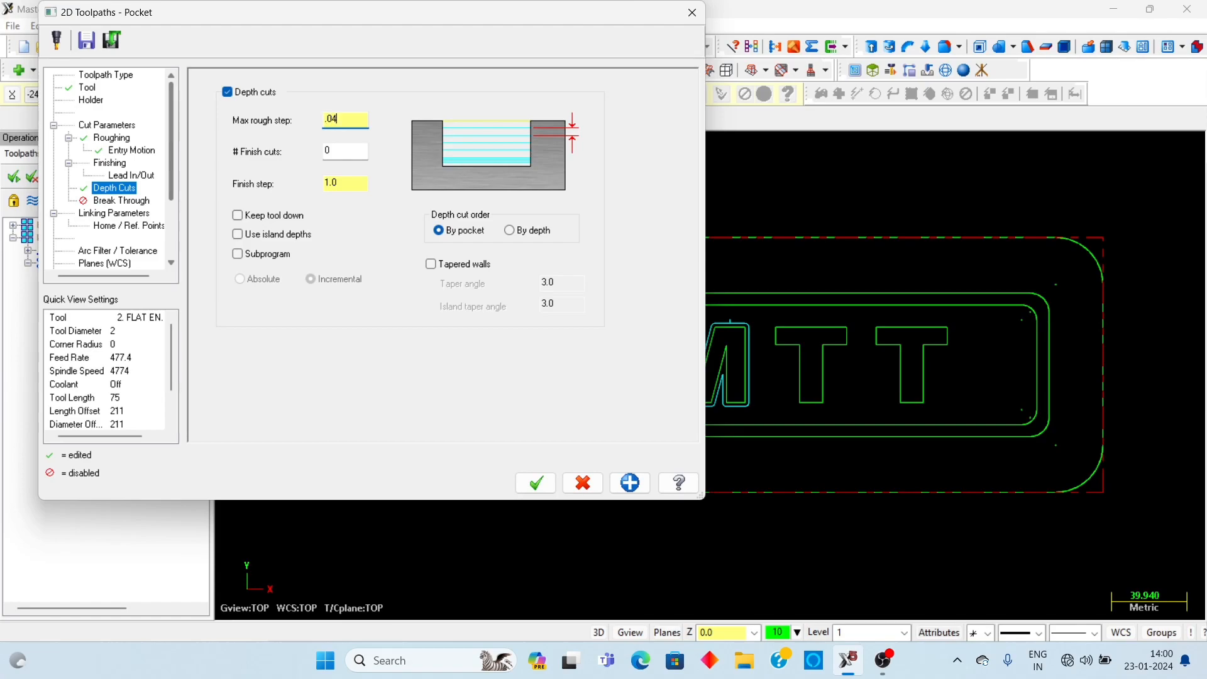
# - Set the pocket depth to absolute -4.0 by picking the triangle's lower corner, and generate the toolpath
pyautogui.click(100, 214)
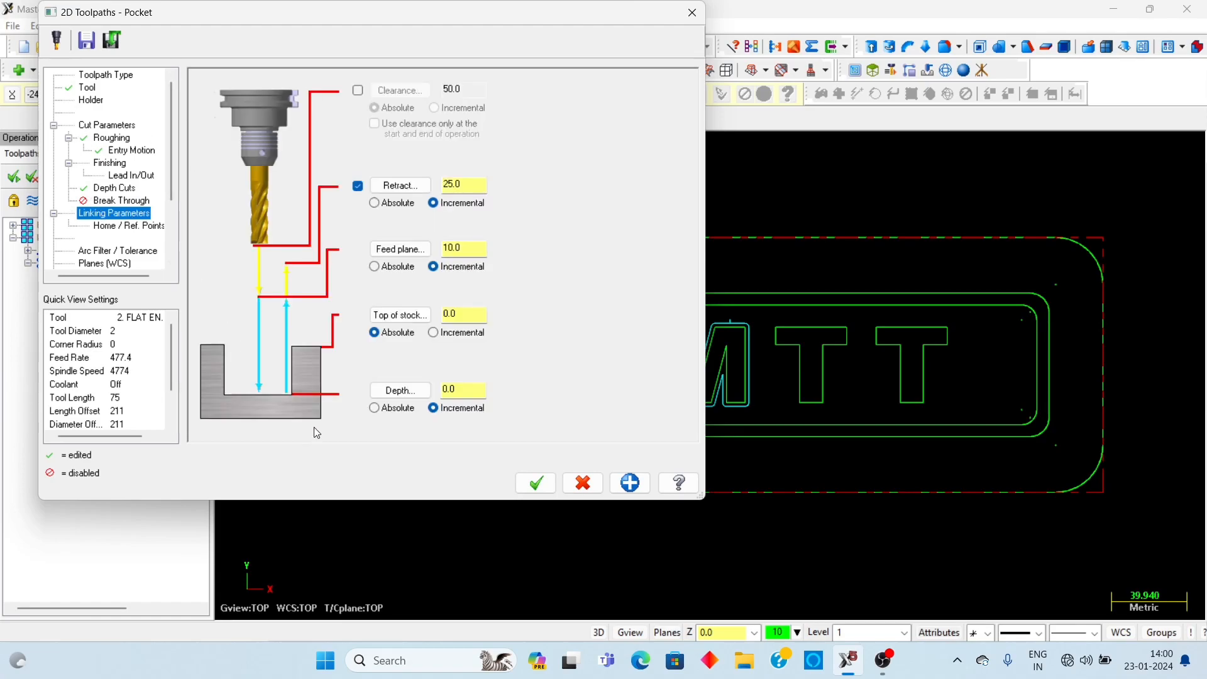
pyautogui.click(388, 409)
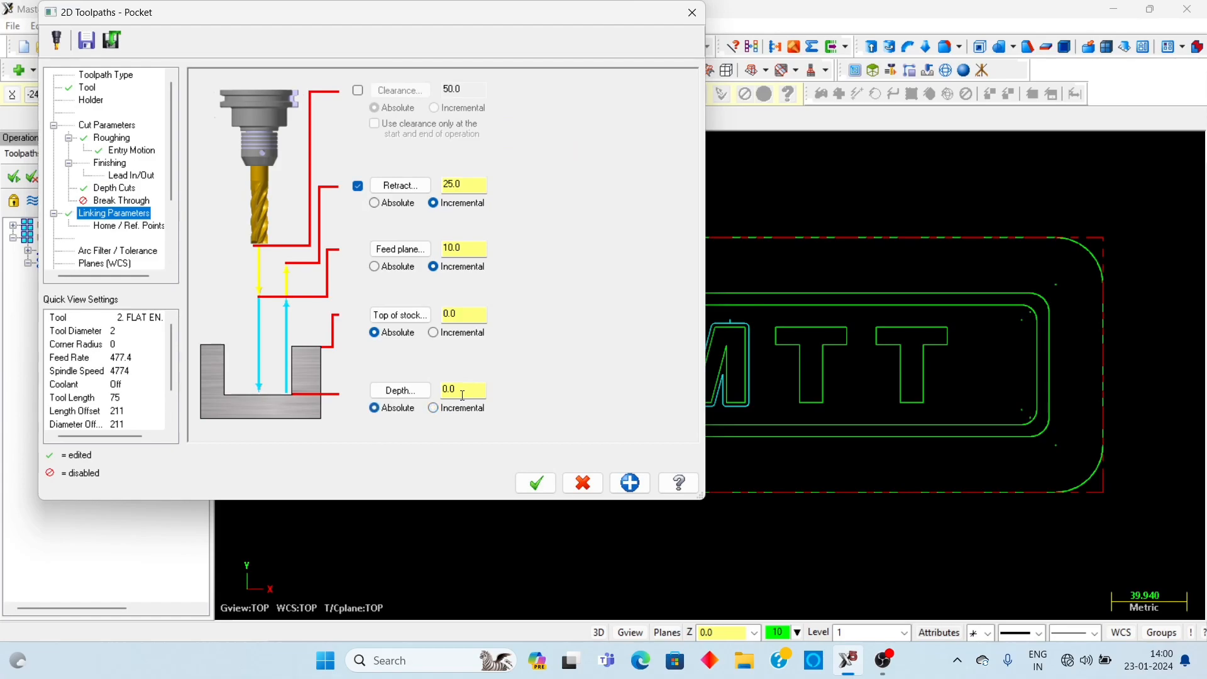
pyautogui.click(400, 396)
pyautogui.moveTo(477, 337); pyautogui.dragTo(517, 272, button='middle')
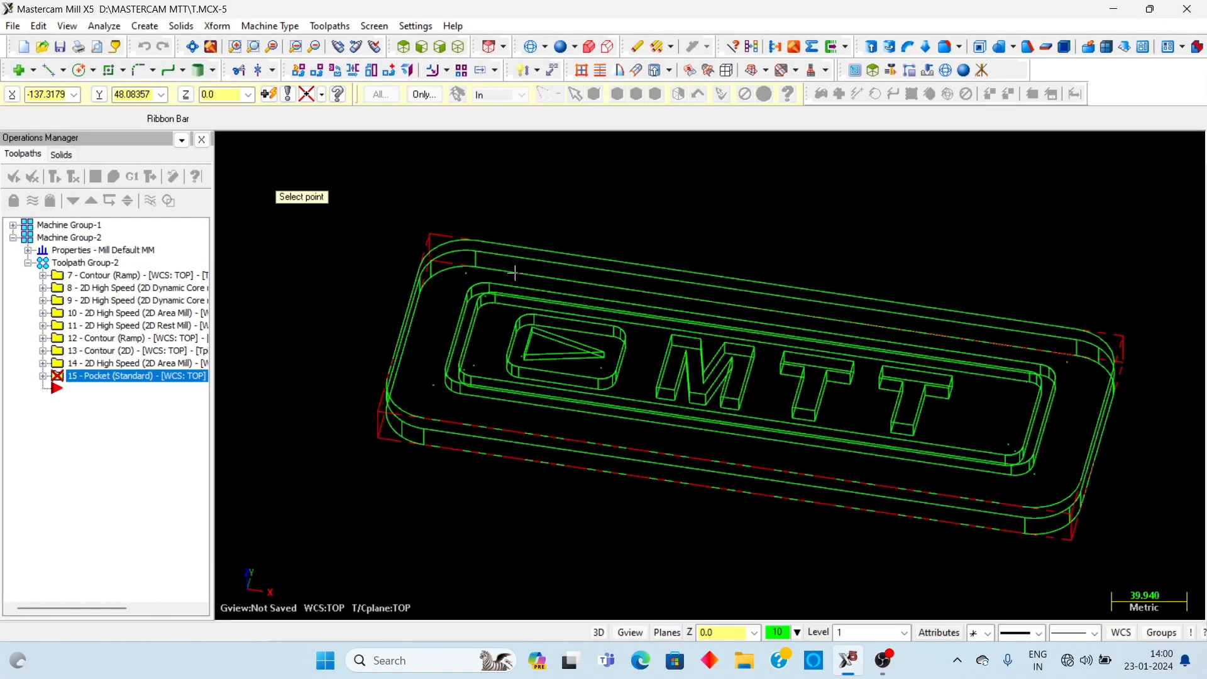
pyautogui.scroll(5, 531, 333)
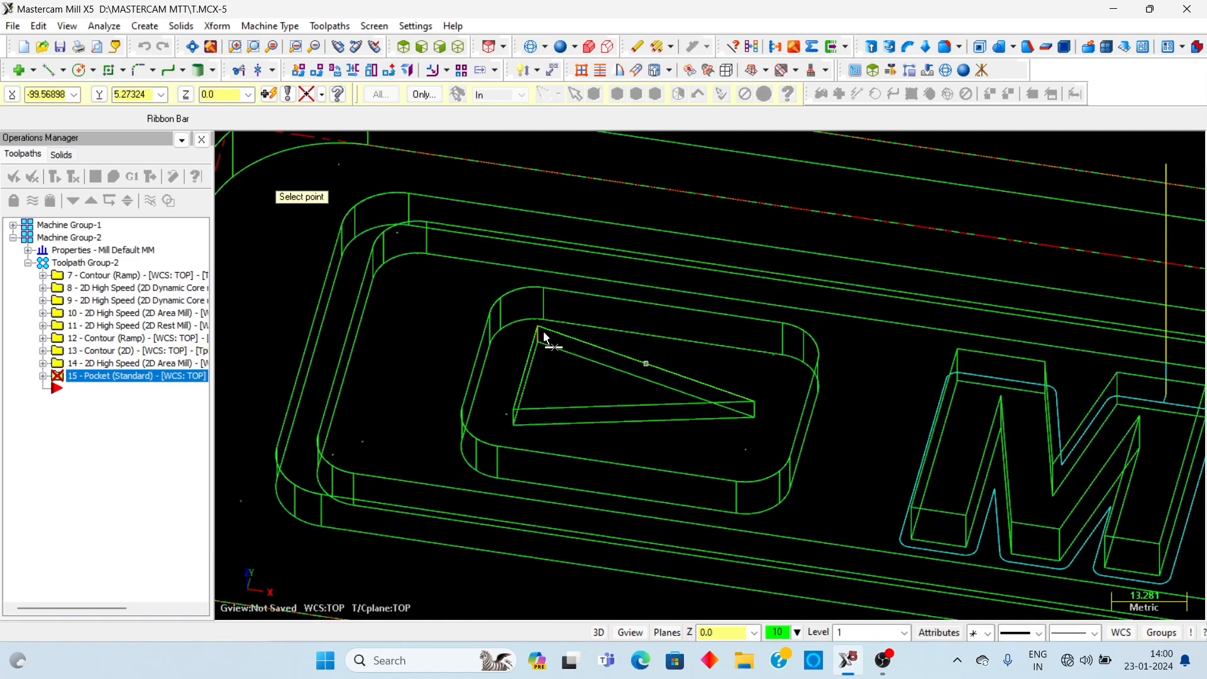
pyautogui.click(539, 343)
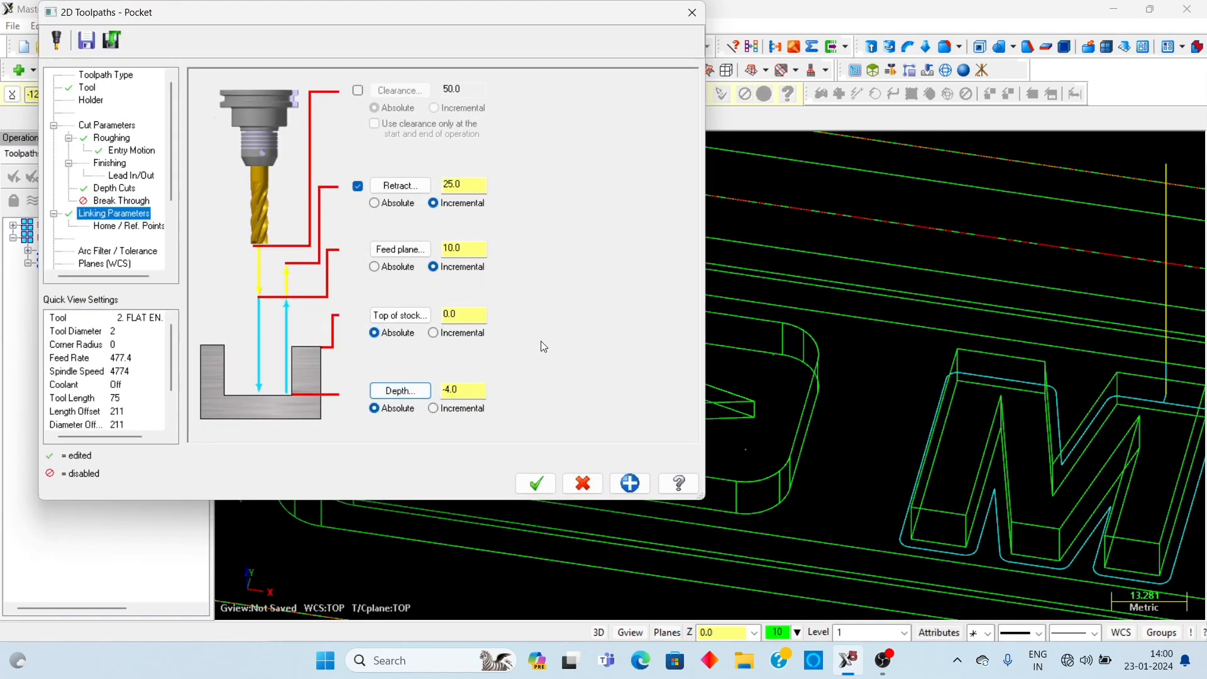
pyautogui.click(533, 479)
pyautogui.scroll(1, 583, 318)
pyautogui.scroll(-2, 597, 327)
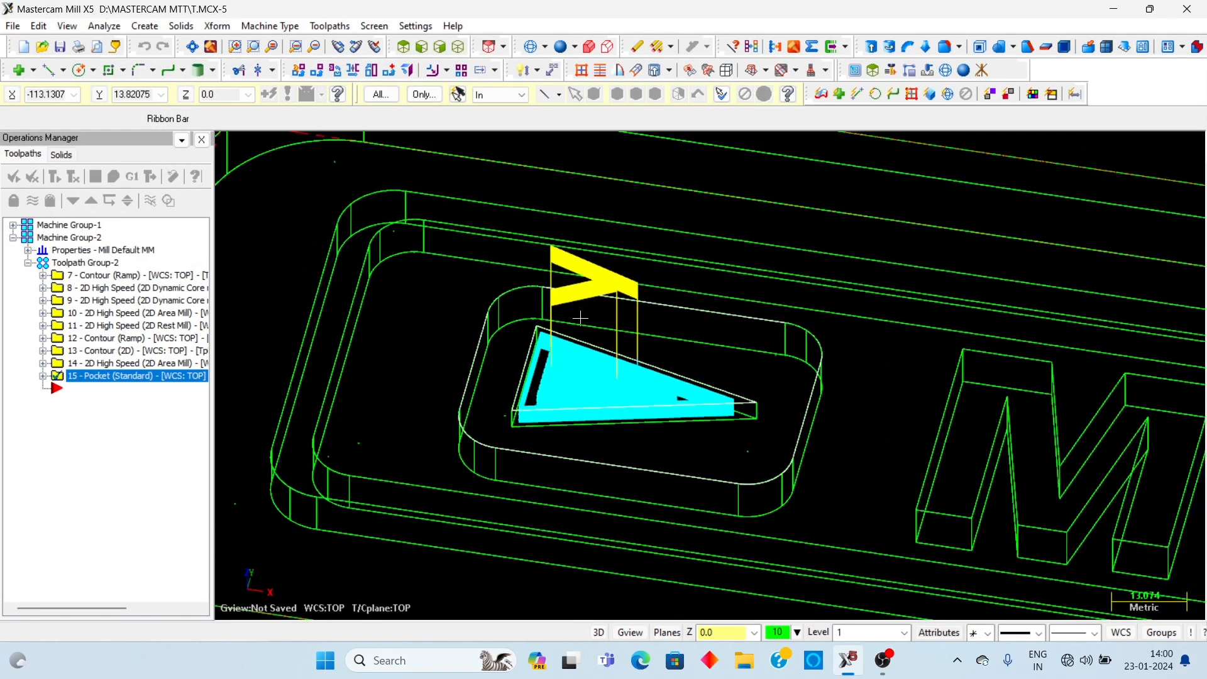
# - Verify the triangle pocket operation alone, examine its floor and walls up close, and close the verification
pyautogui.hotkey('alt', '1')
pyautogui.click(113, 176)
pyautogui.click(86, 150)
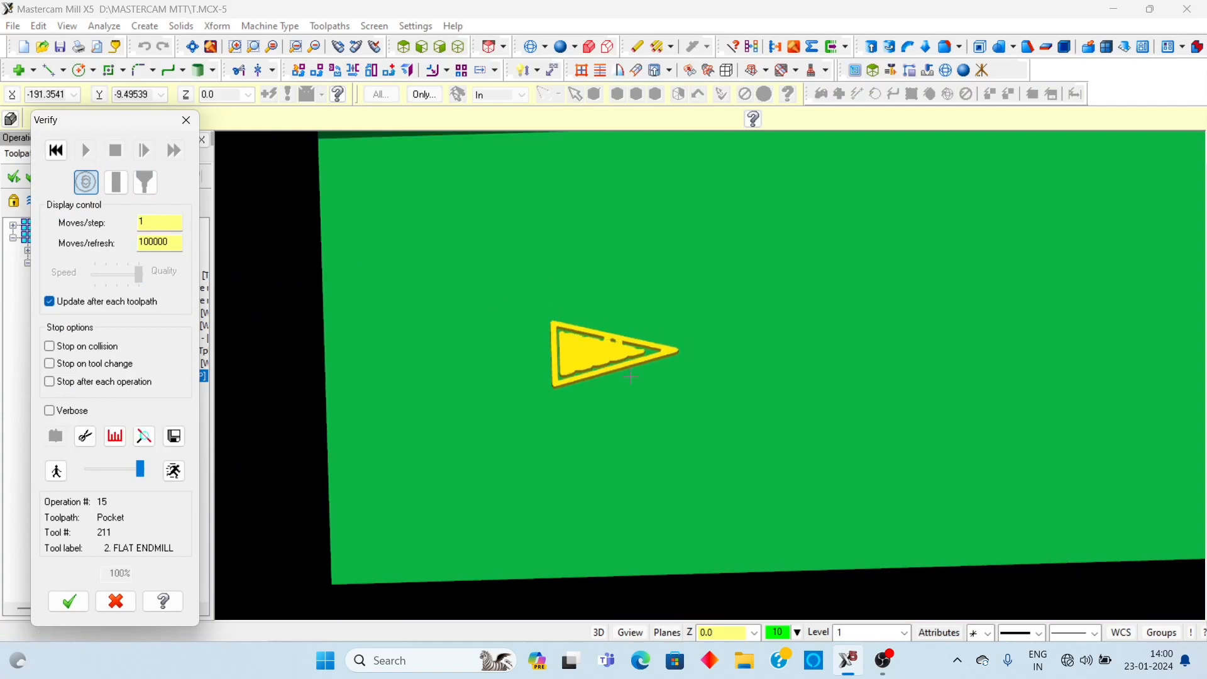
pyautogui.scroll(2, 631, 378)
pyautogui.moveTo(630, 365); pyautogui.dragTo(667, 306, button='middle')
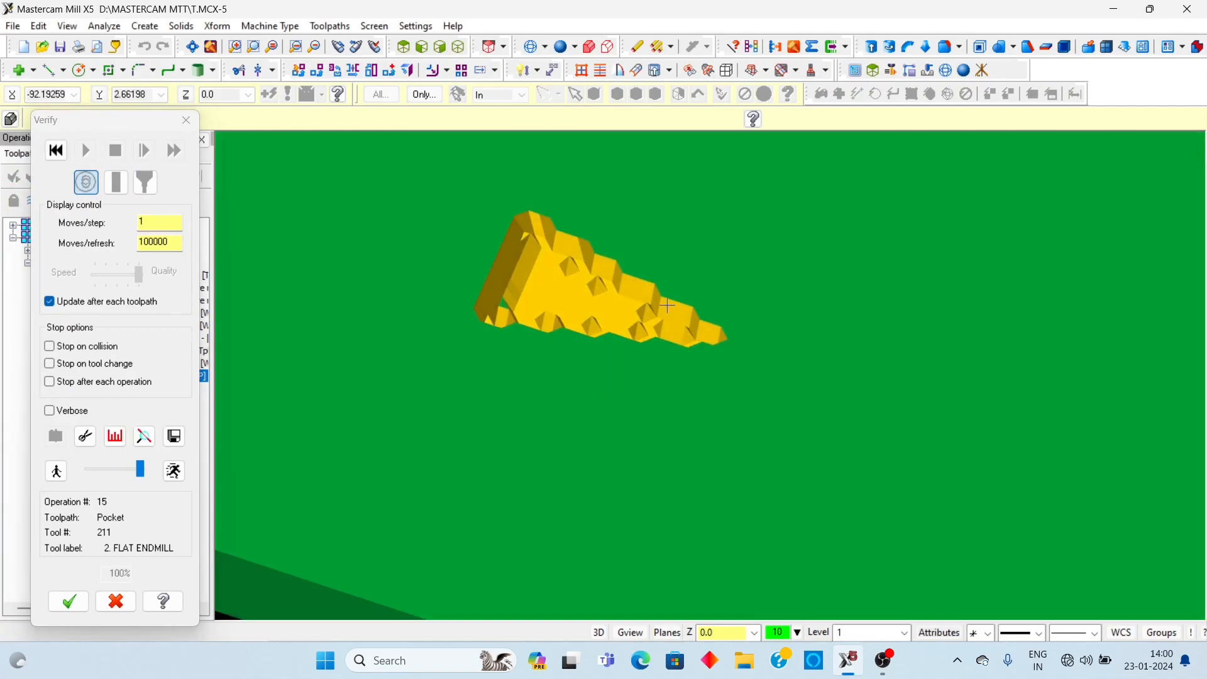
pyautogui.moveTo(584, 276); pyautogui.dragTo(517, 288, button='middle')
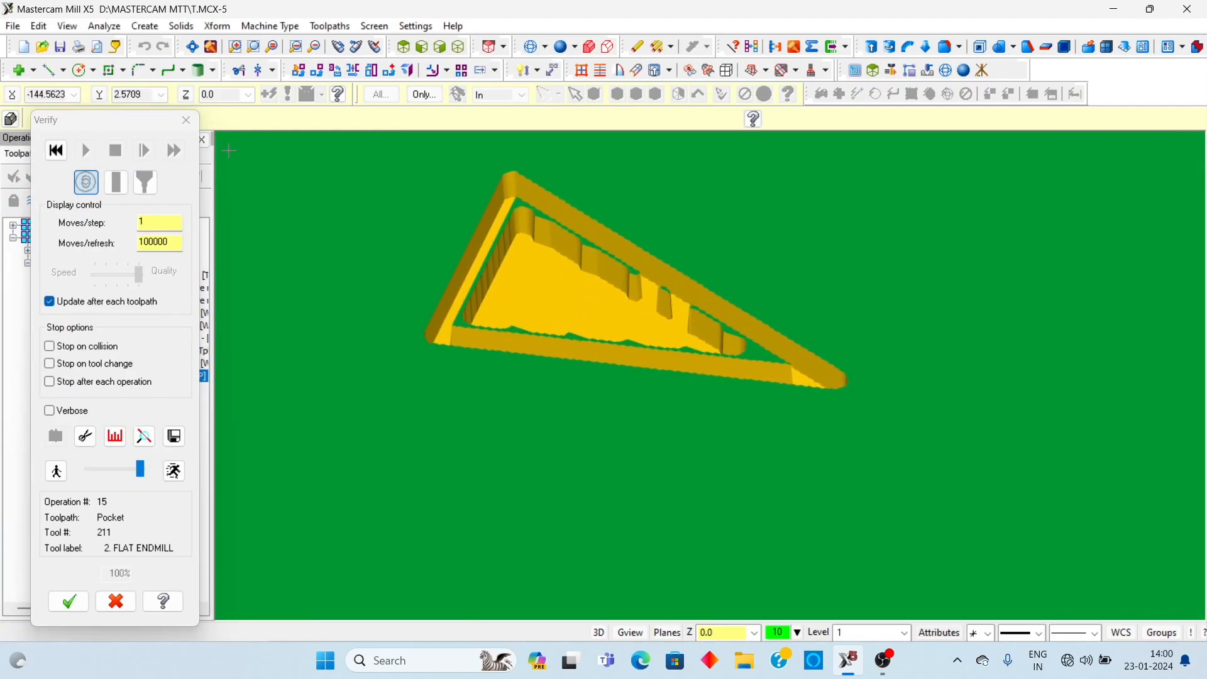
pyautogui.click(186, 119)
# - Delete the triangle's standard pocket operation from Toolpath Group-2
pyautogui.rightClick(126, 382)
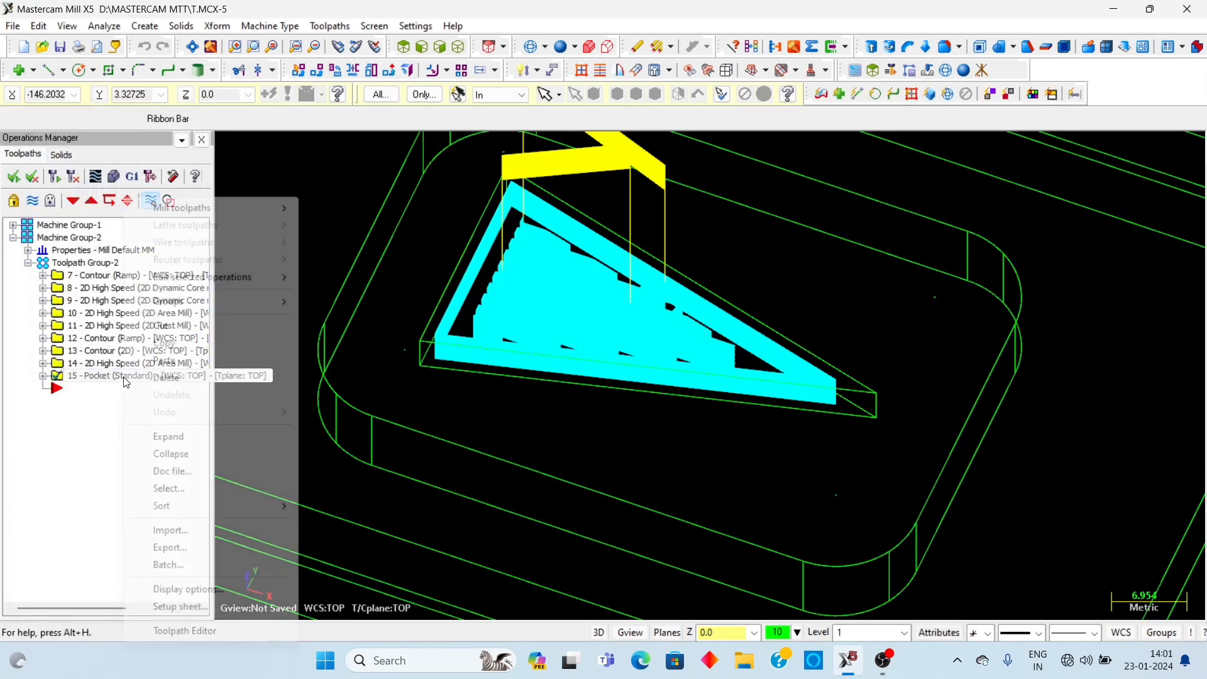
pyautogui.click(146, 377)
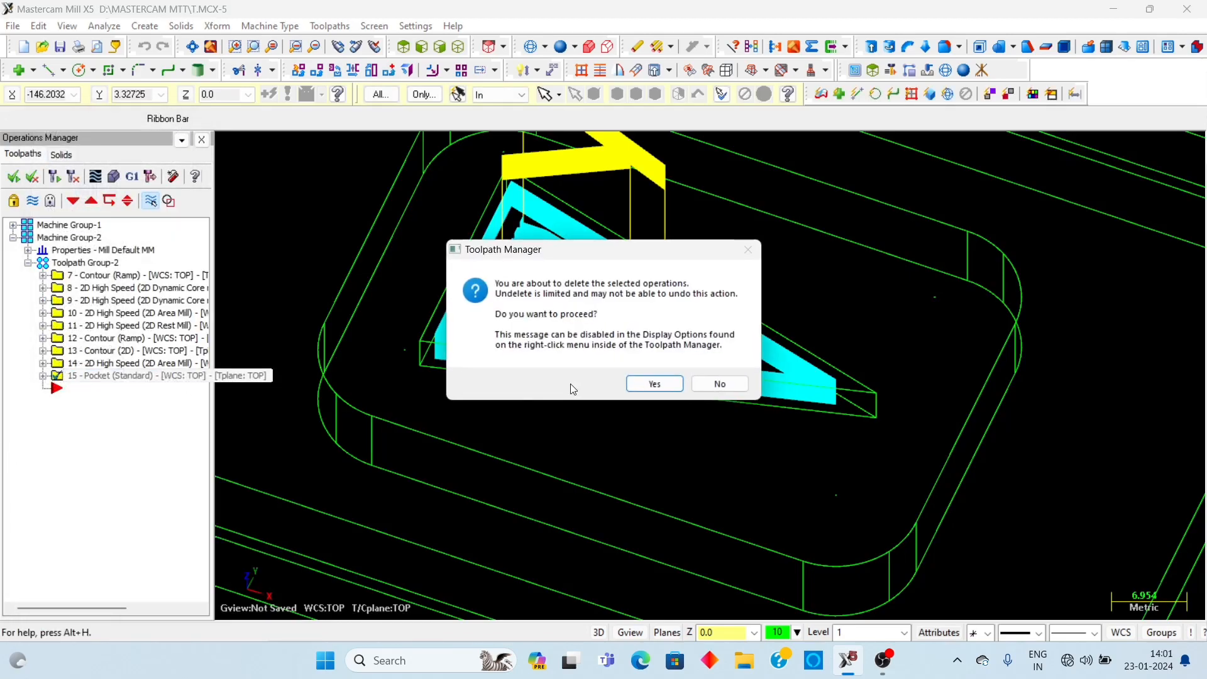
pyautogui.click(635, 383)
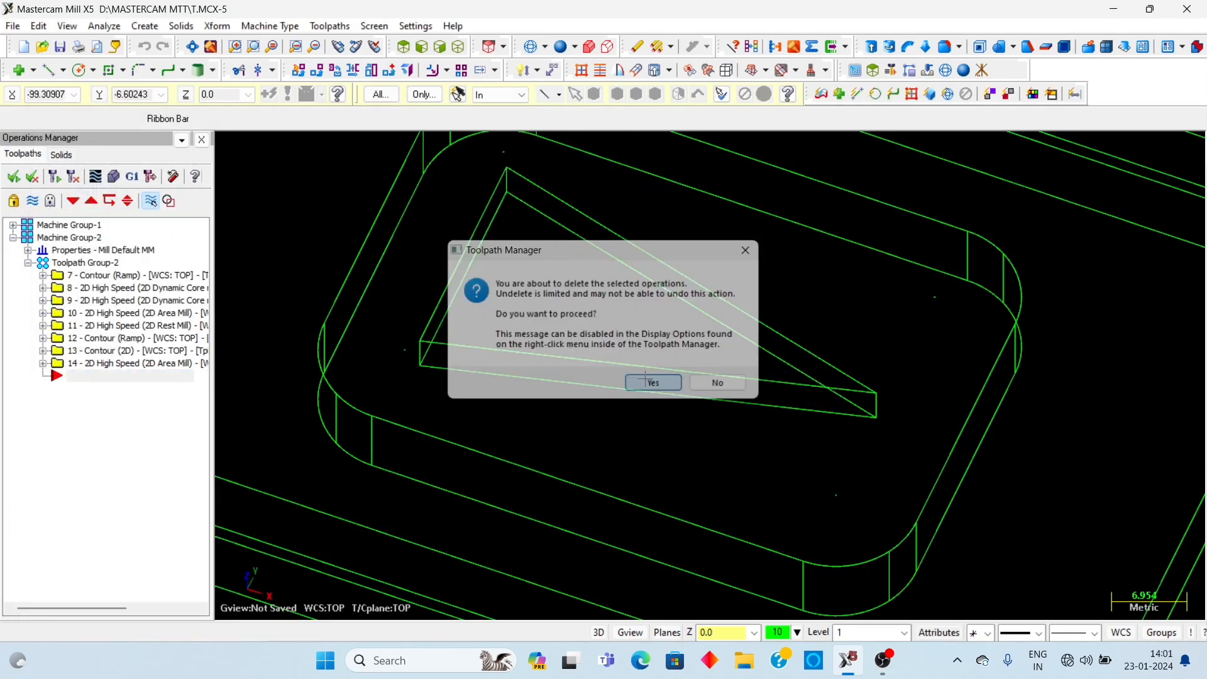
# - Create a 2D High Speed Area Mill toolpath with the triangle's upper outline as its chain
pyautogui.click(329, 26)
pyautogui.click(380, 170)
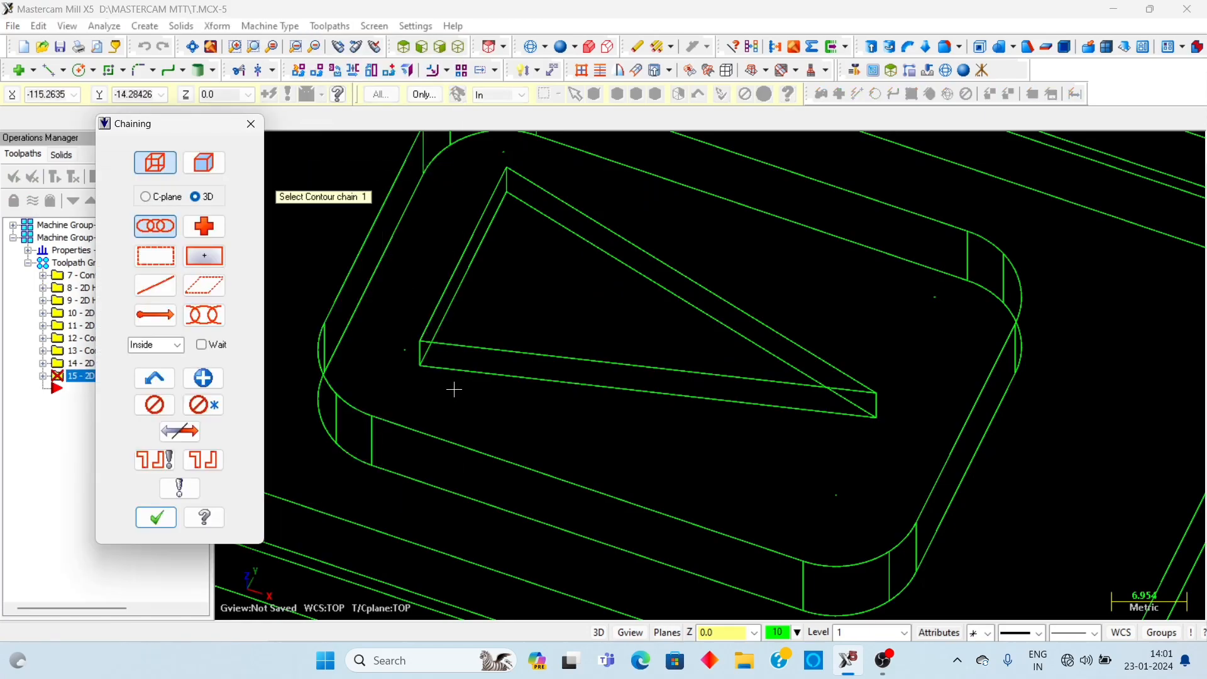
pyautogui.click(685, 275)
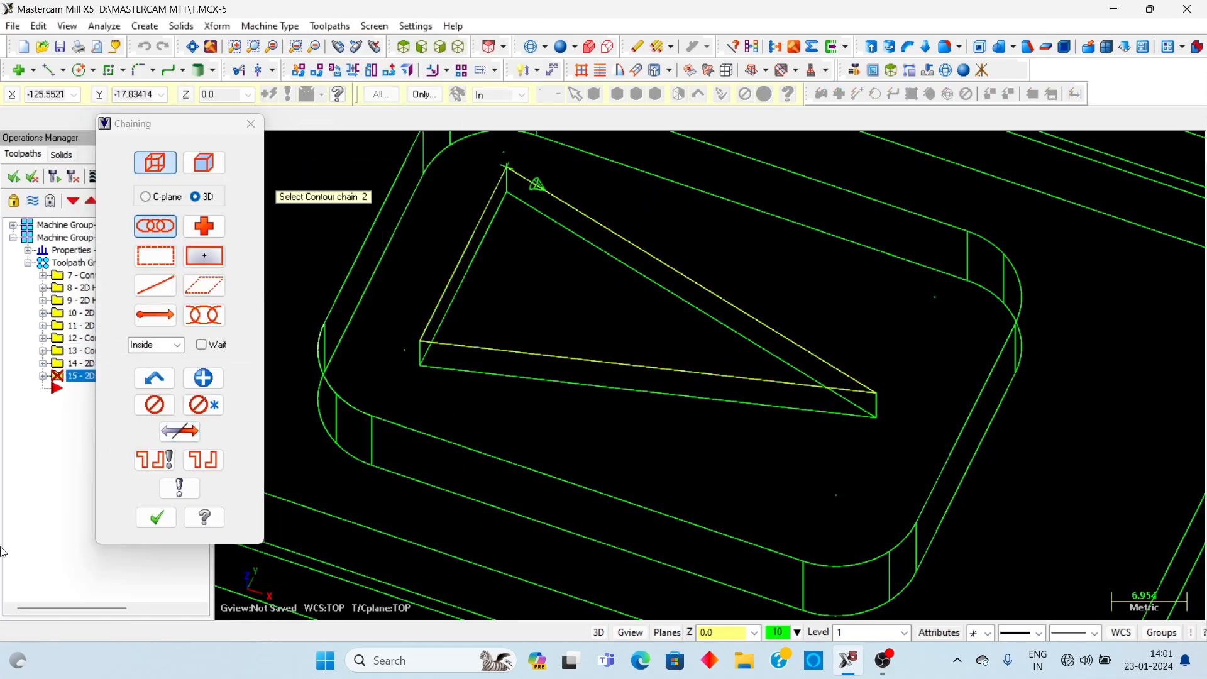
pyautogui.click(156, 518)
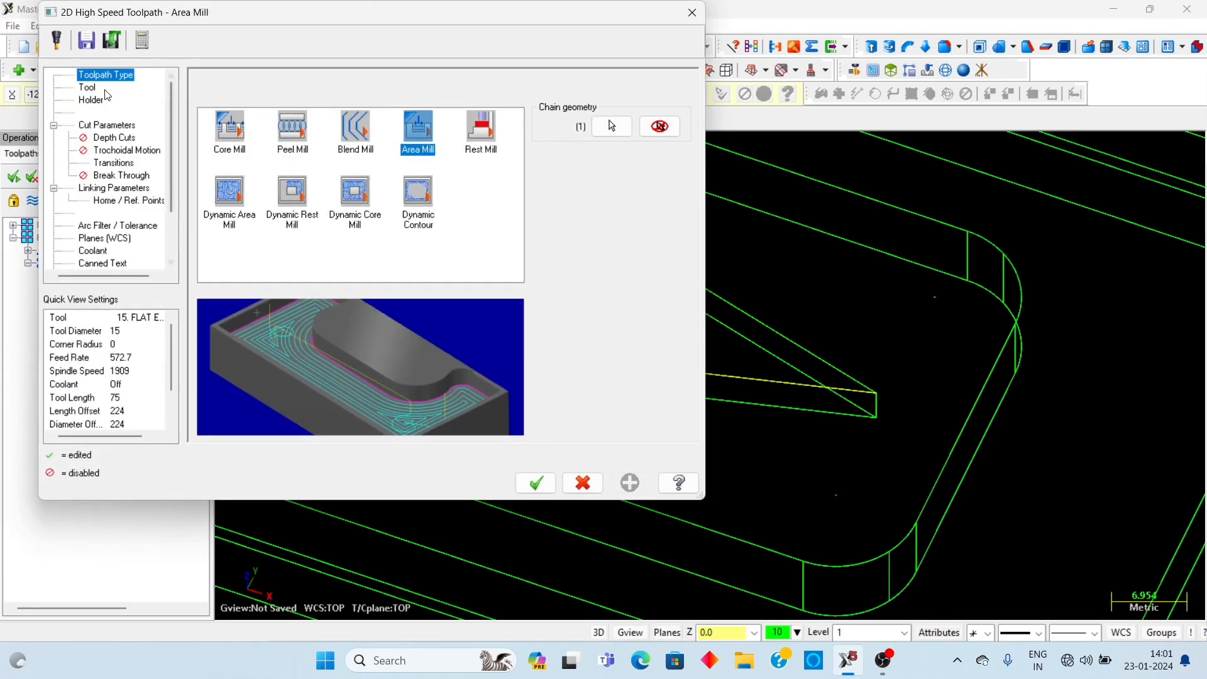
# - Use the 2 mm flat endmill for the triangle's area mill and enable depth cuts with a 0.04 maximum rough step
pyautogui.click(88, 87)
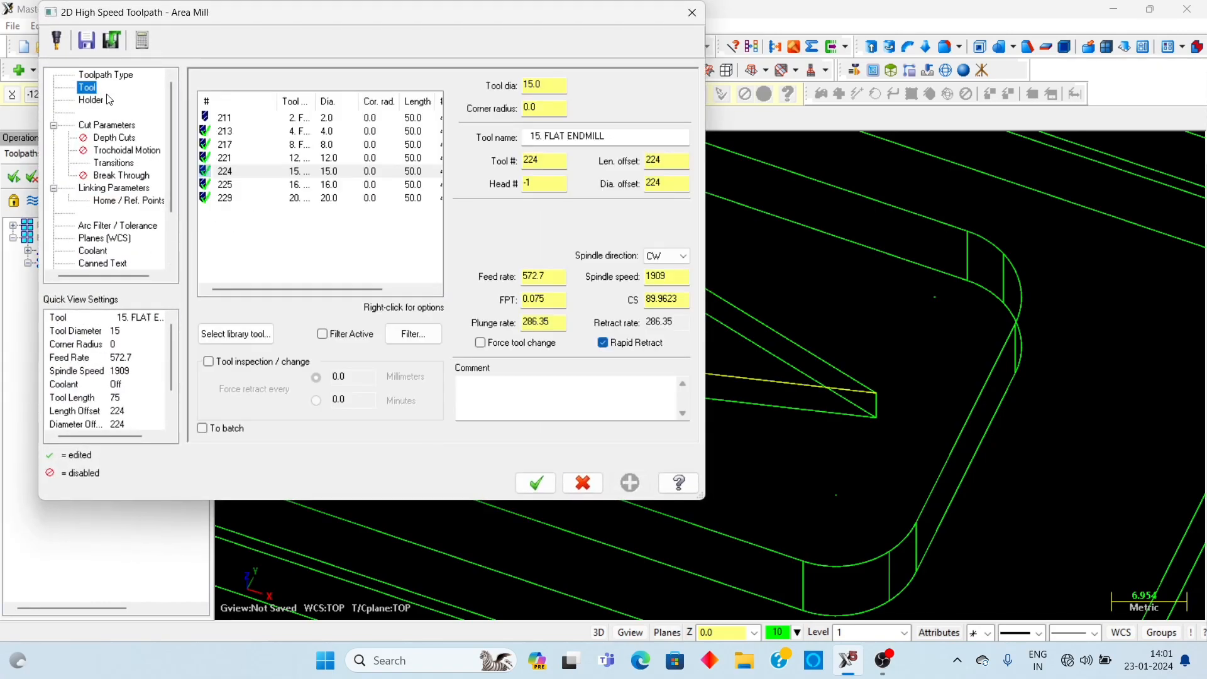
pyautogui.click(310, 120)
pyautogui.click(100, 125)
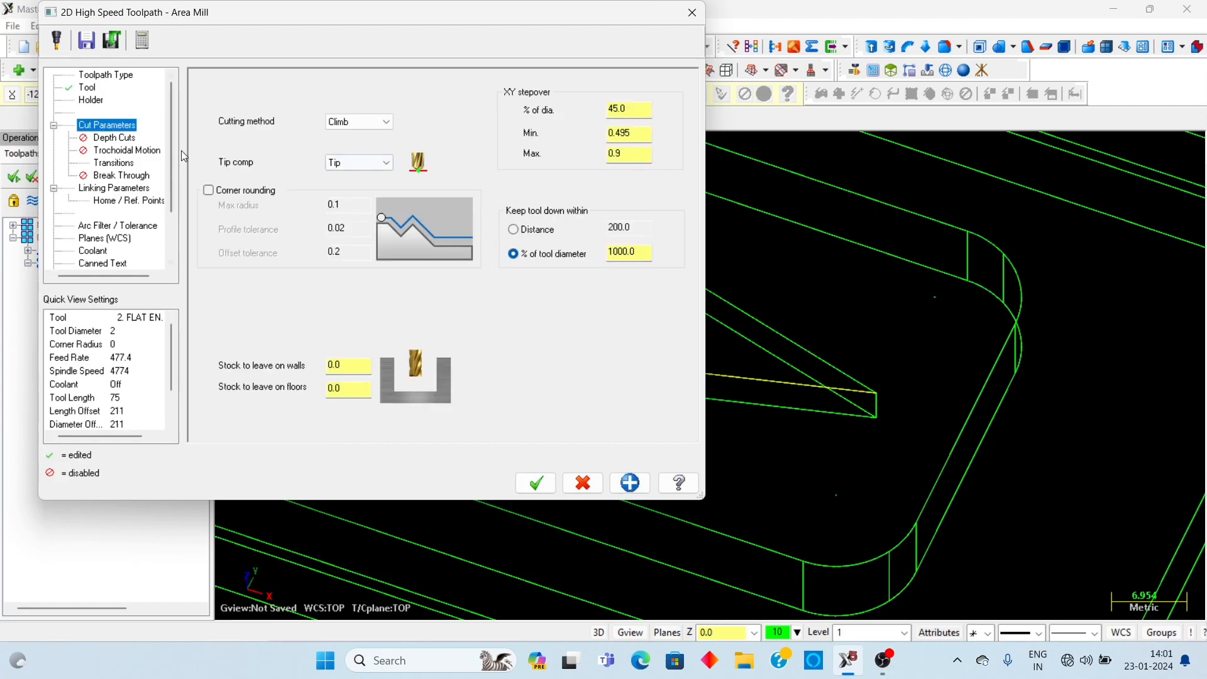
pyautogui.click(116, 137)
pyautogui.click(239, 80)
pyautogui.press('Tab')
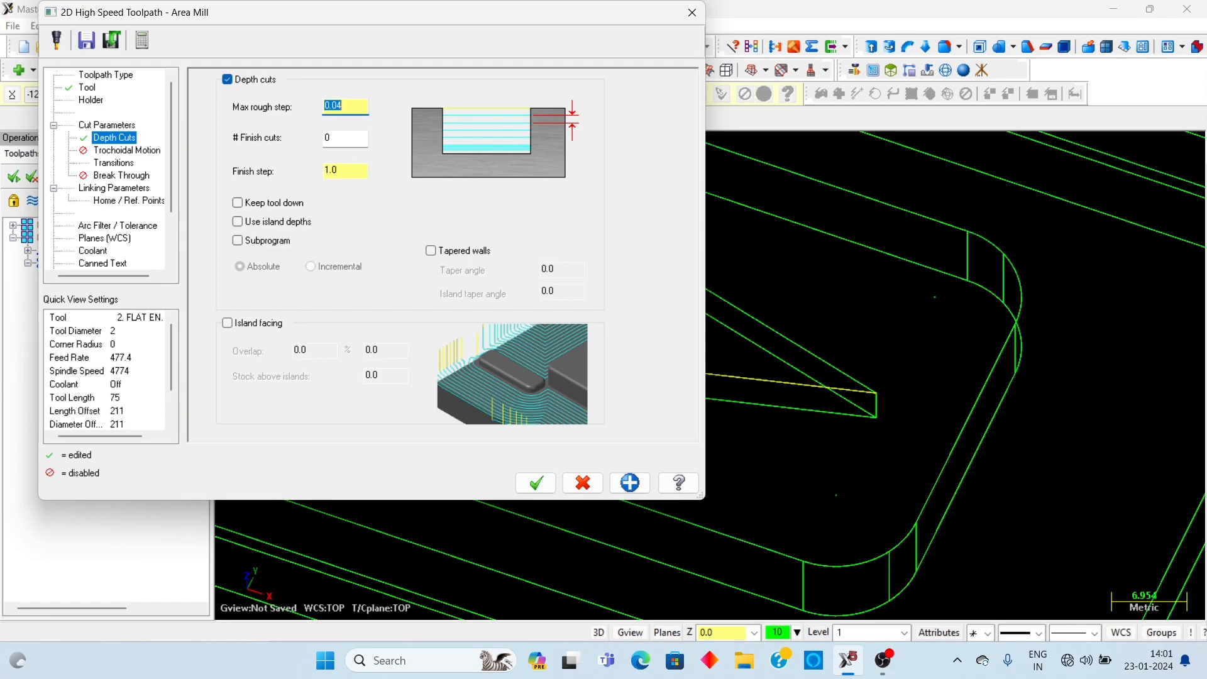
# - Set the triangle area mill's absolute depth to -4.0 in the linking parameters and generate the toolpath
pyautogui.click(122, 176)
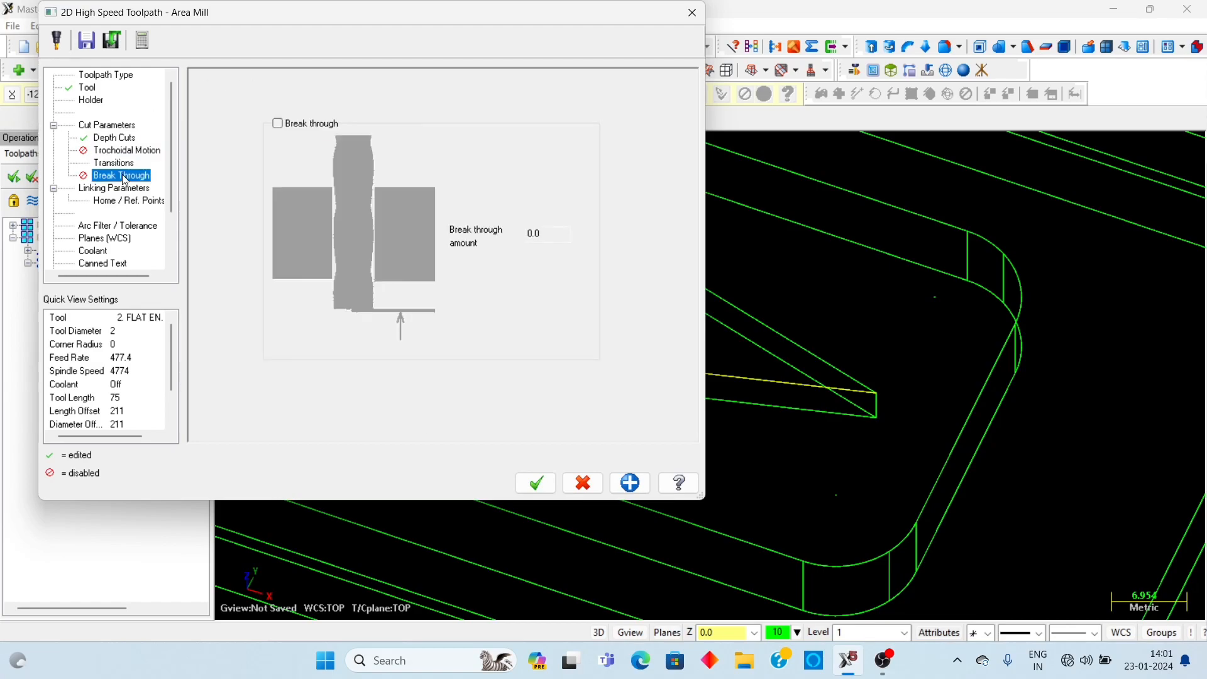
pyautogui.click(124, 190)
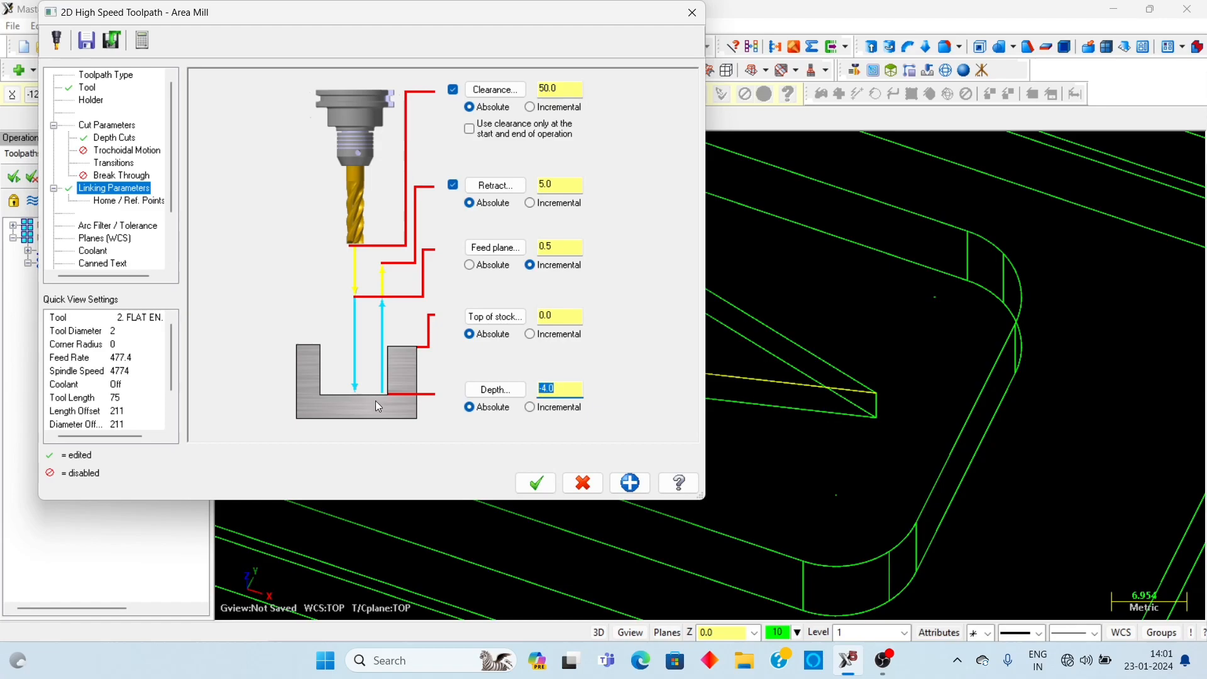
pyautogui.click(536, 483)
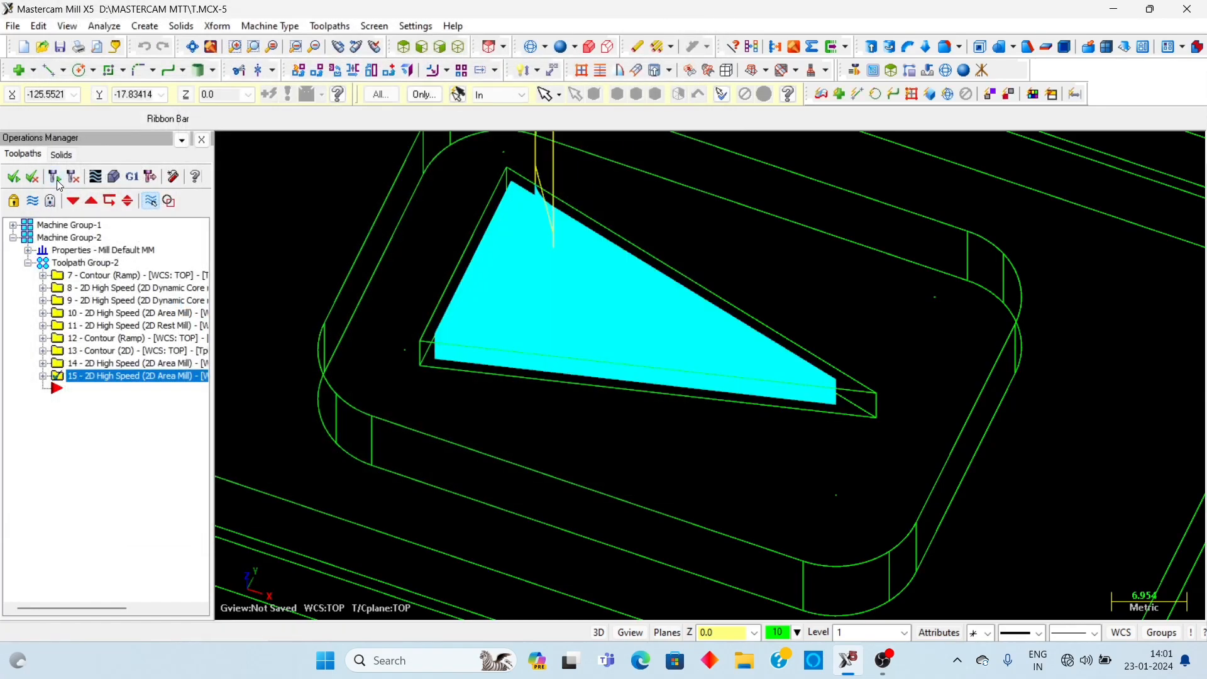
# - Examine the triangle's new area mill toolpath from the top view
pyautogui.scroll(-9, 386, 352)
pyautogui.hotkey('alt', '1')
pyautogui.scroll(-1, 402, 402)
pyautogui.scroll(8, 571, 342)
pyautogui.scroll(3, 571, 340)
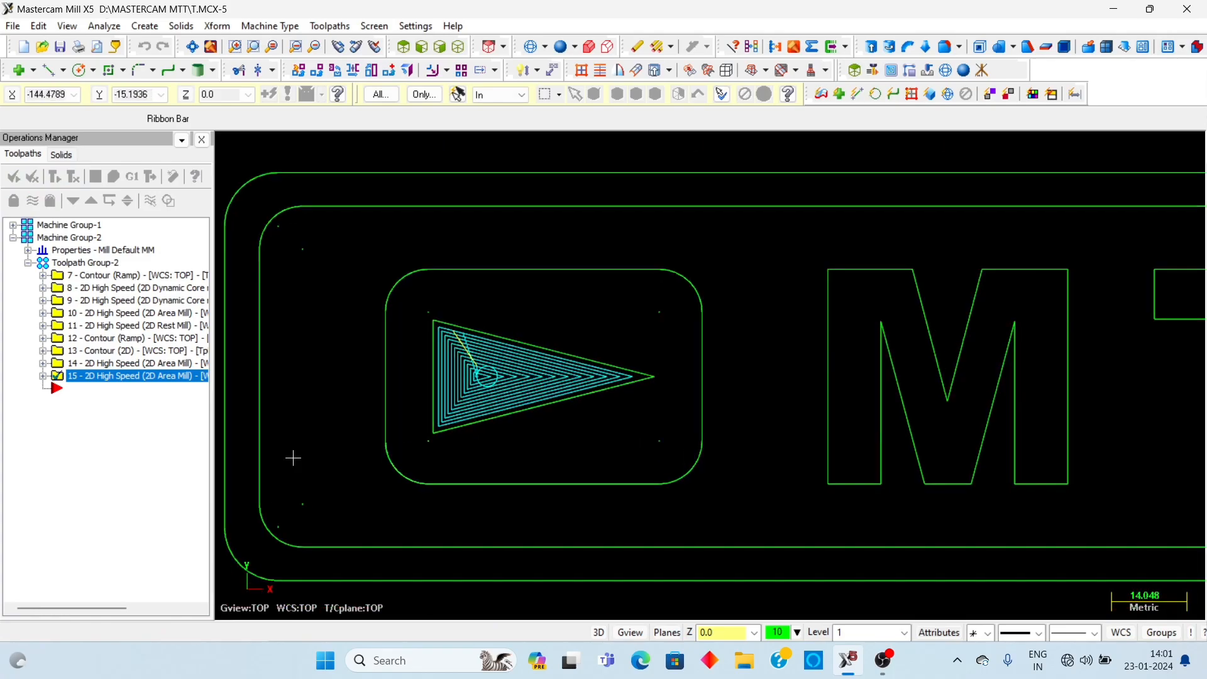
pyautogui.scroll(-3, 539, 405)
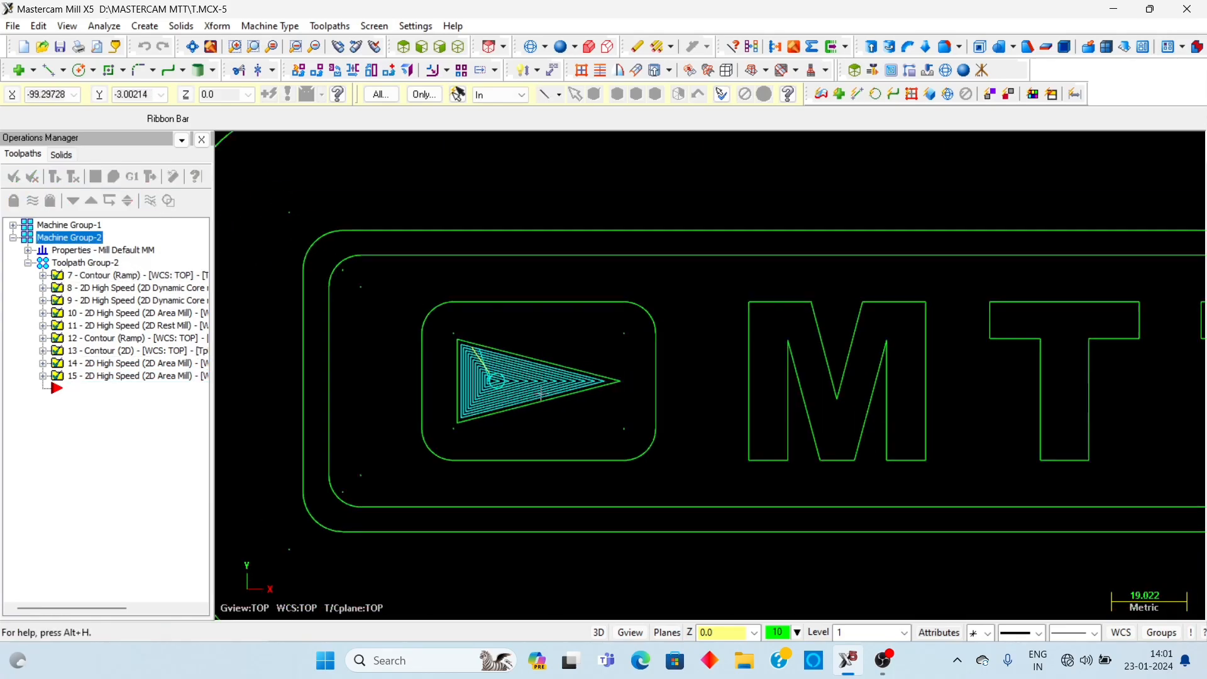
# - Select all Machine Group-2 operations and verify them in turbo mode with 500 moves per refresh
pyautogui.moveTo(549, 409); pyautogui.dragTo(618, 267, button='middle')
pyautogui.scroll(-1, 618, 267)
pyautogui.scroll(-1, 618, 266)
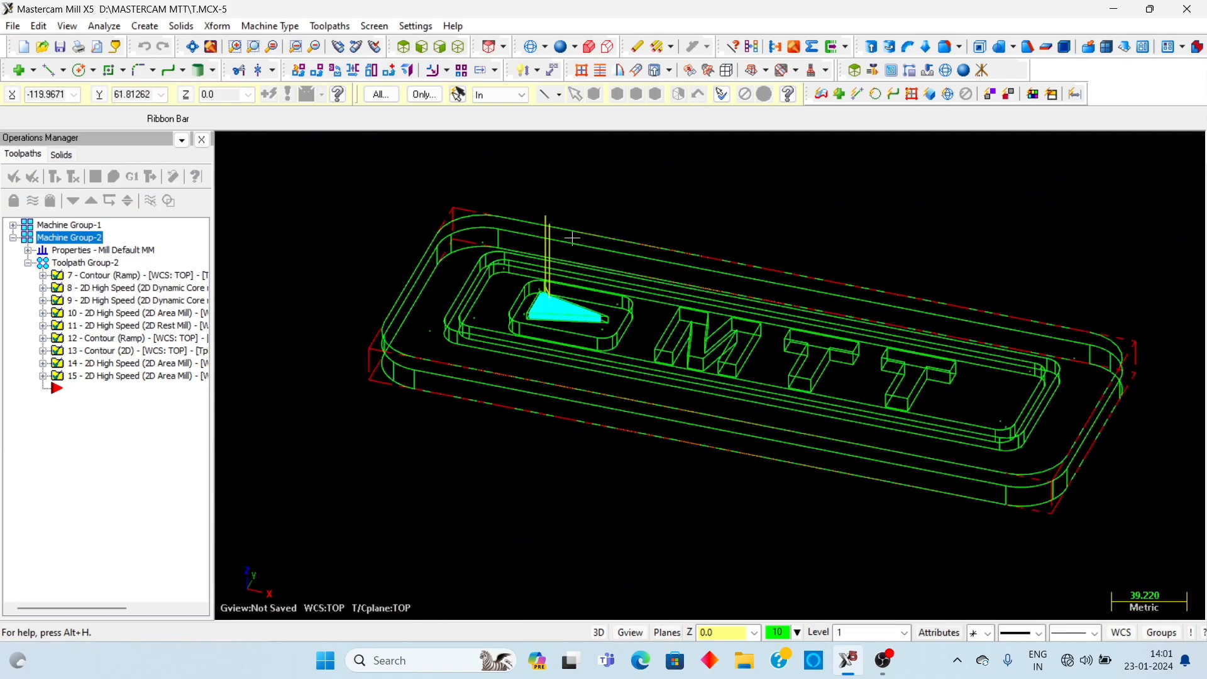
pyautogui.click(115, 178)
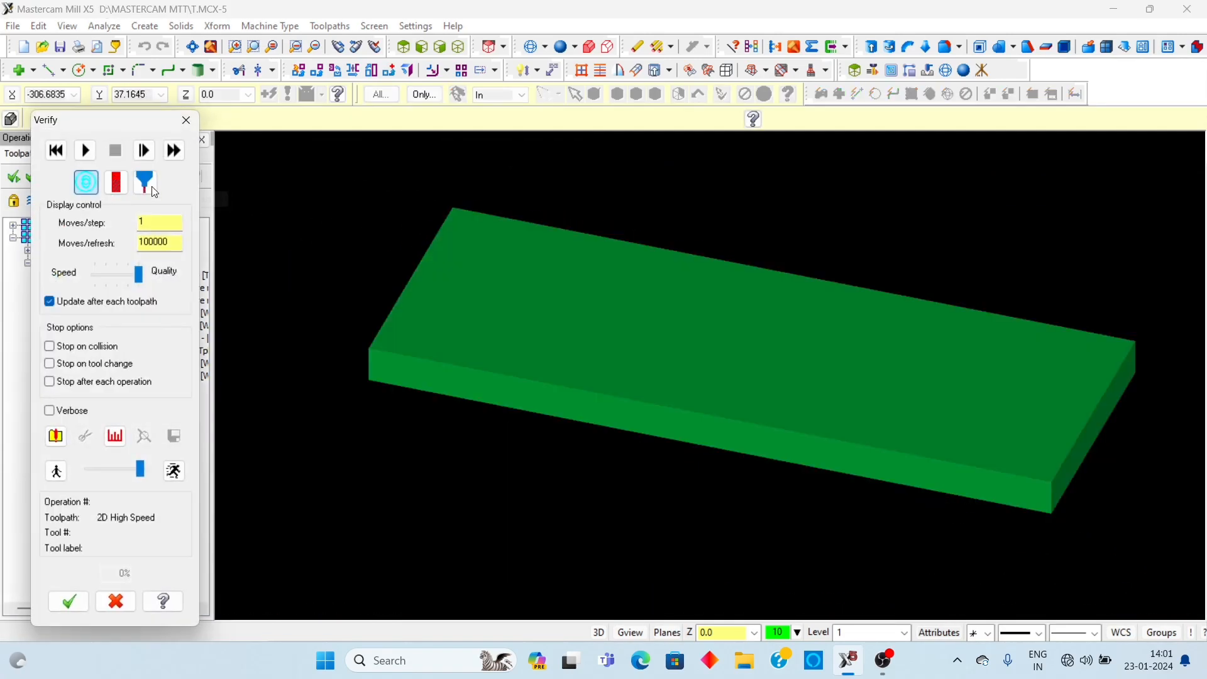
pyautogui.scroll(-2, 353, 304)
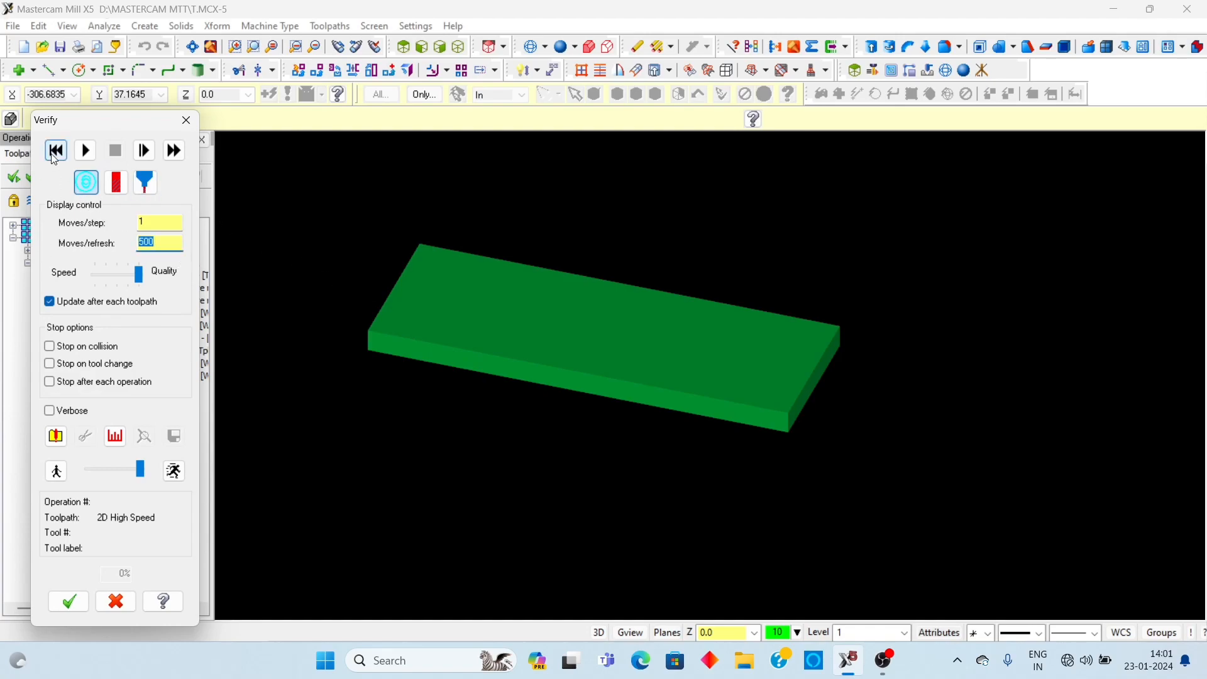
pyautogui.click(98, 151)
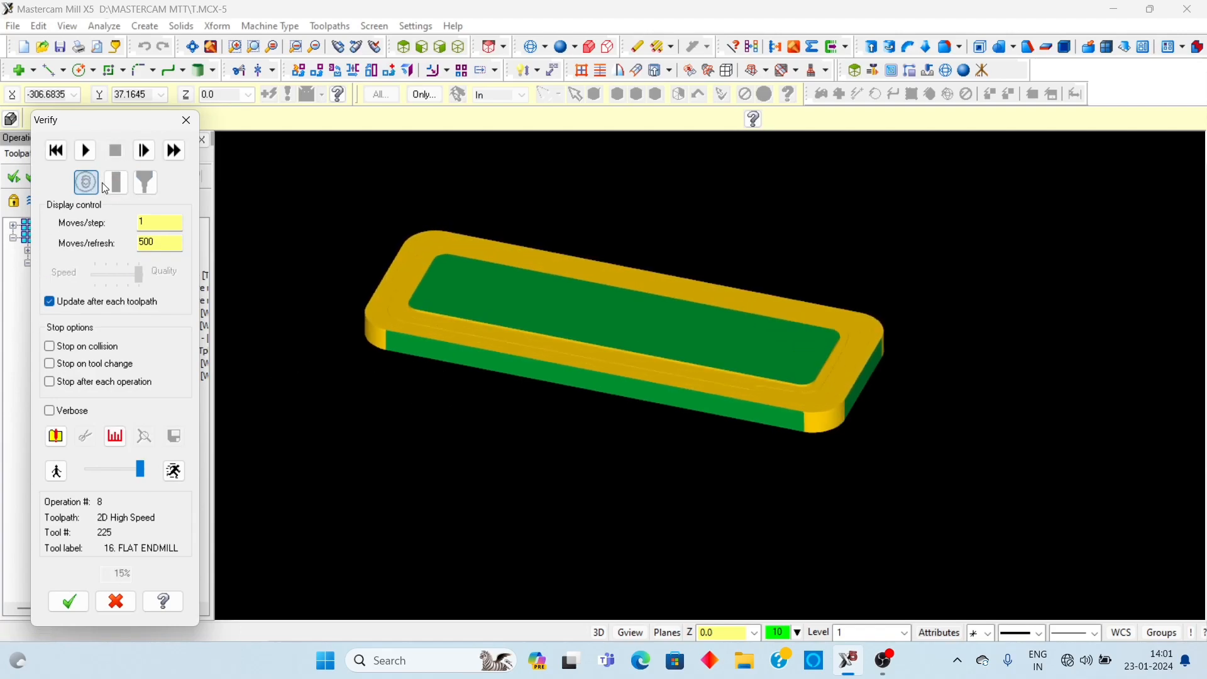
# - Restart the verification of all operations with the tool simulated and 500 moves per refresh
pyautogui.click(56, 150)
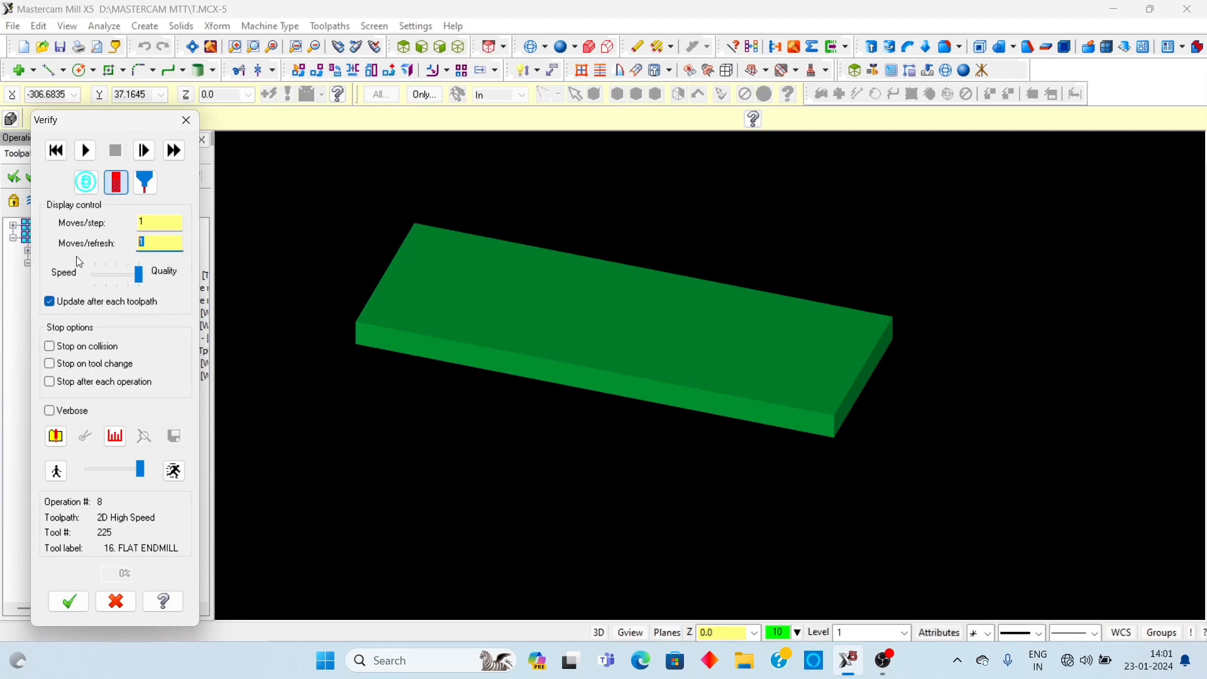
pyautogui.click(87, 151)
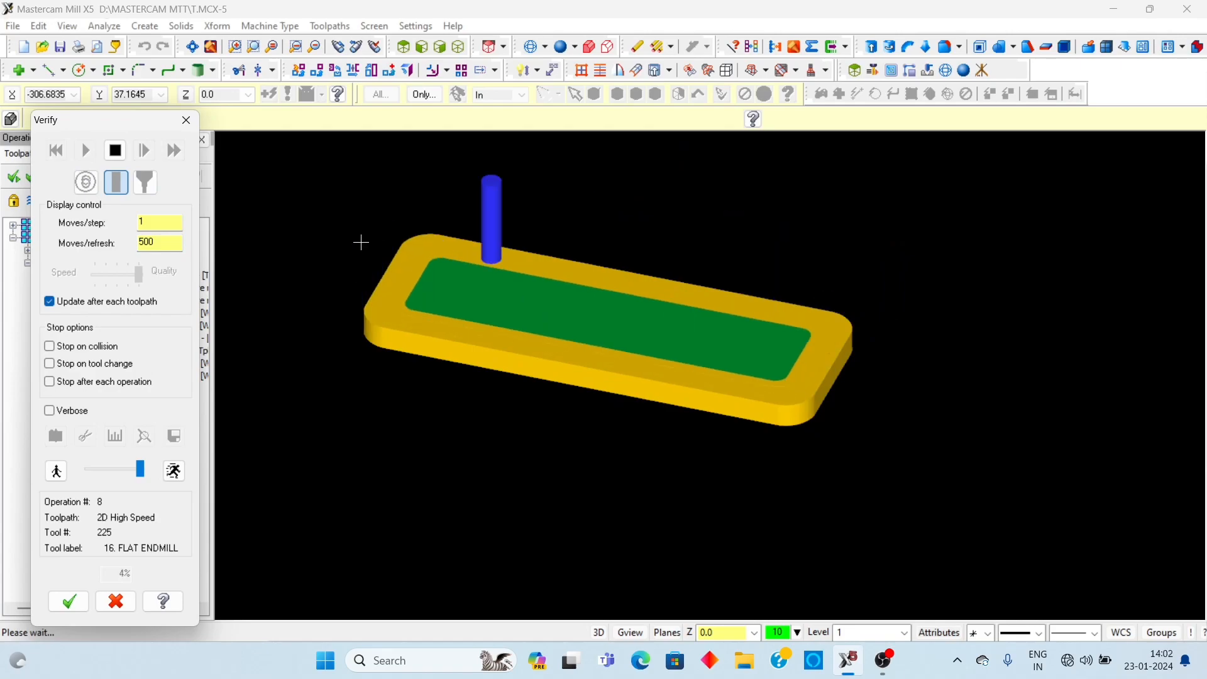
pyautogui.scroll(2, 405, 195)
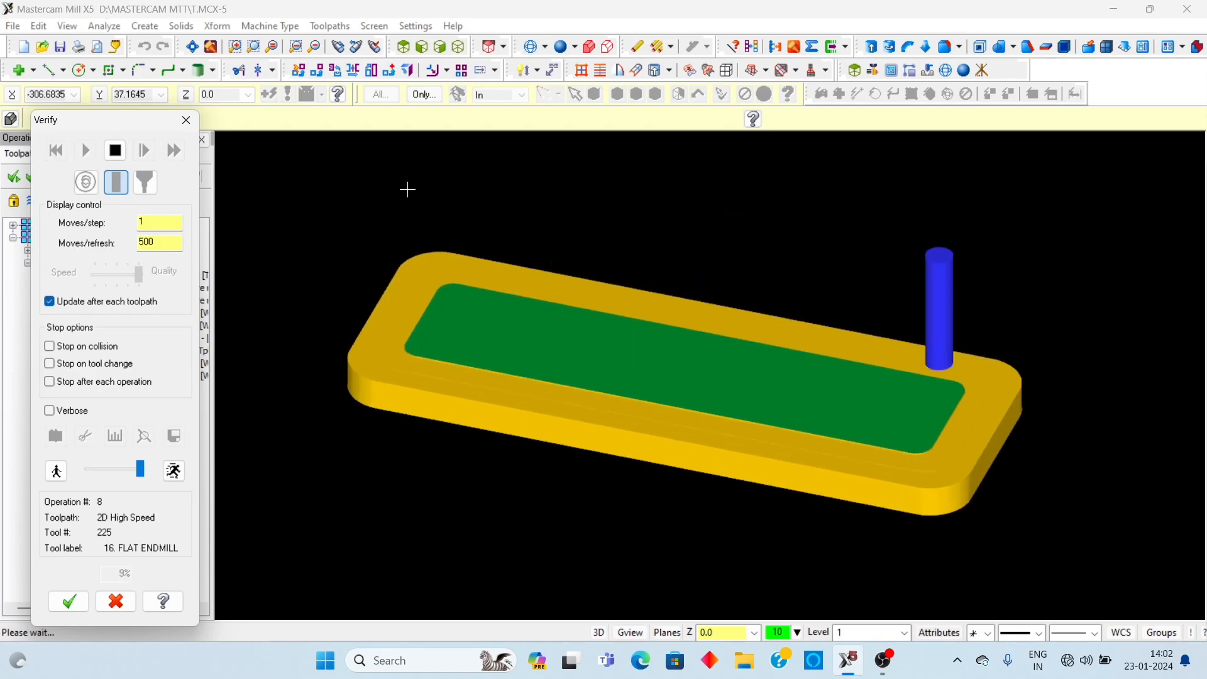